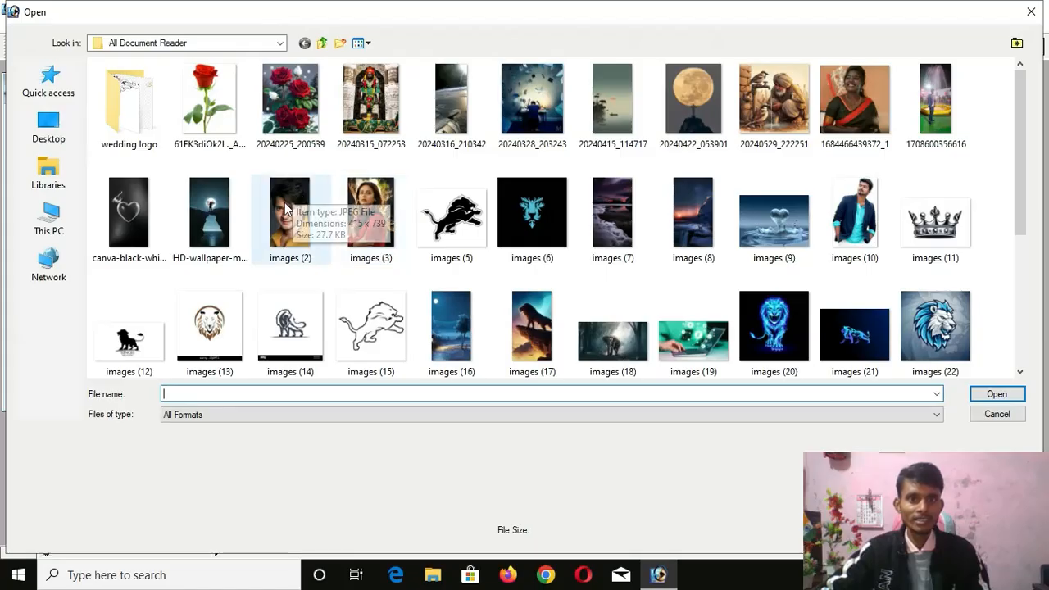
Open the image images_1 from the All Document Reader folder.
scroll(382, 283, "down", 3)
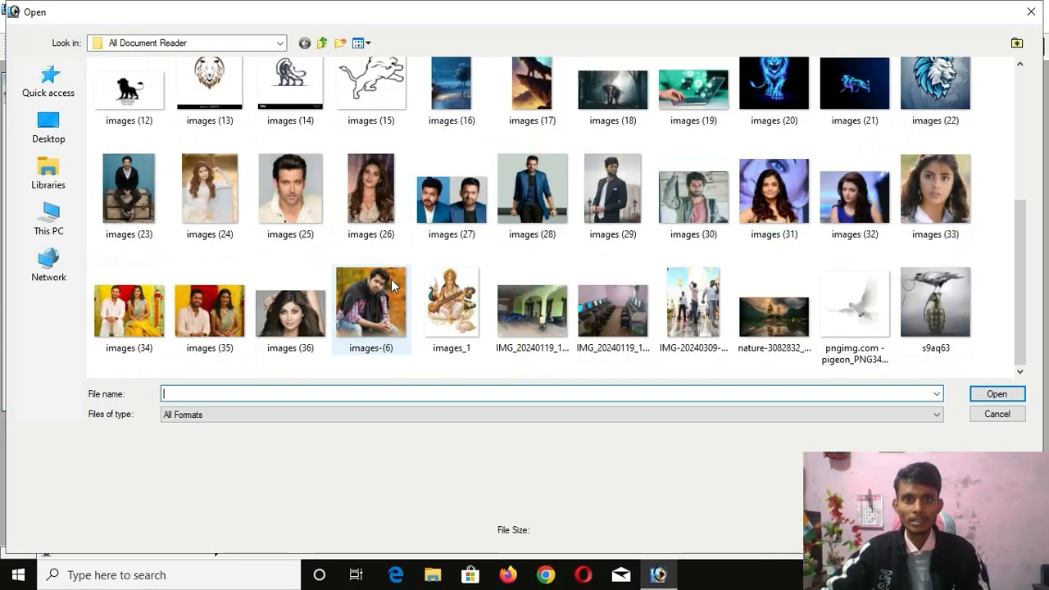
left_click(457, 305)
left_click(997, 396)
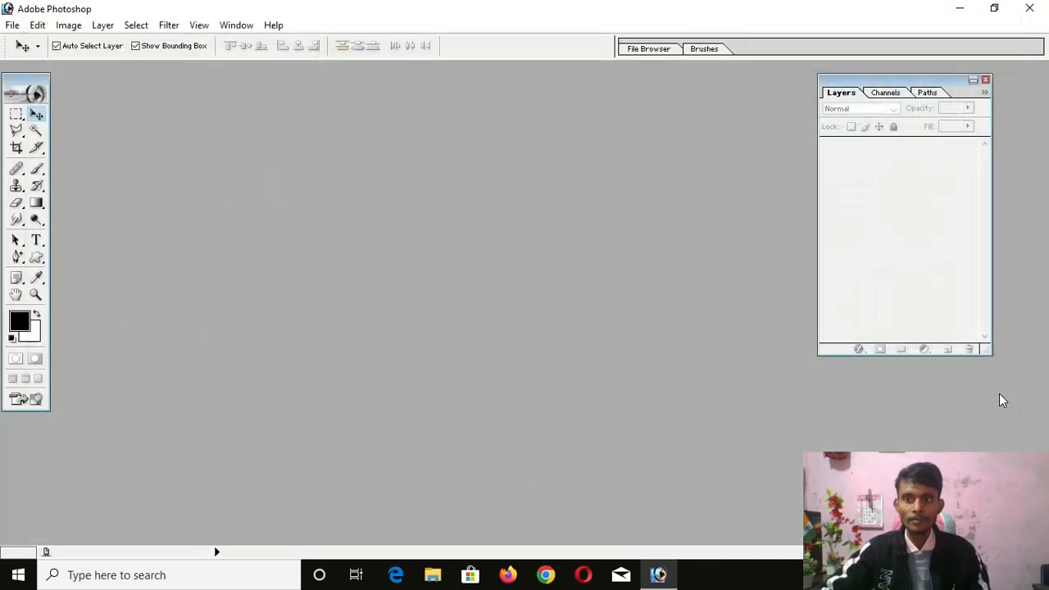
left_click_drag(189, 77, 412, 106)
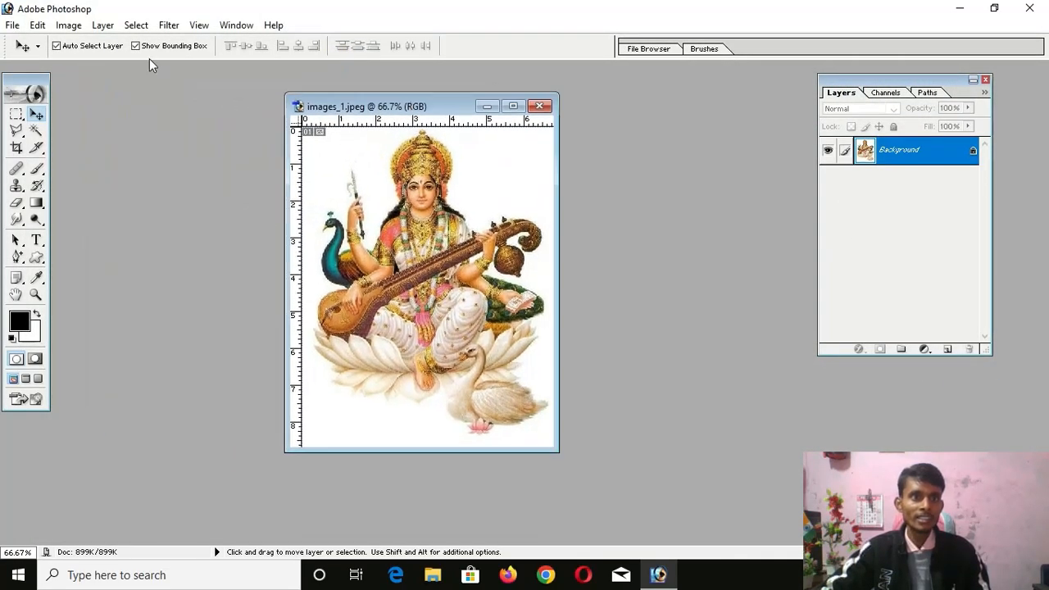
left_click(102, 26)
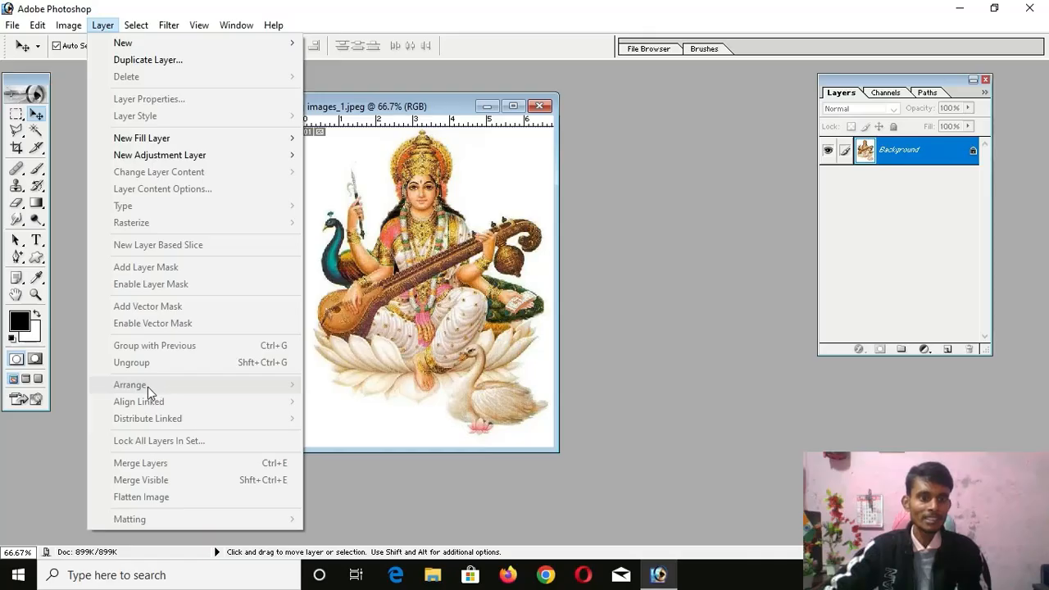
left_click(483, 297)
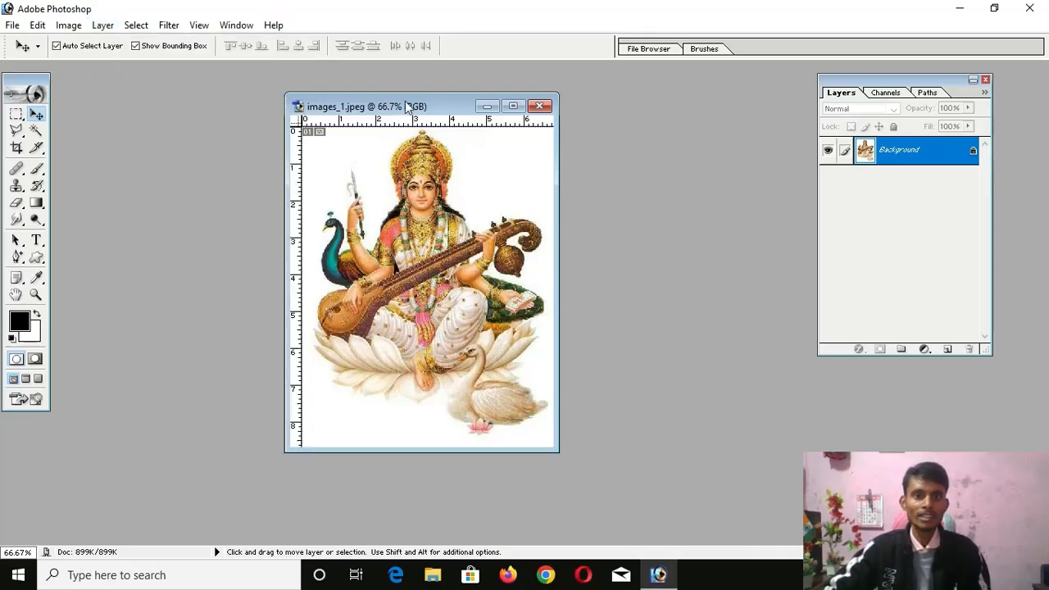
Move the images_1.jpeg window aside and open the single red rose image, leaving its color profile as is.
left_click_drag(407, 106, 548, 76)
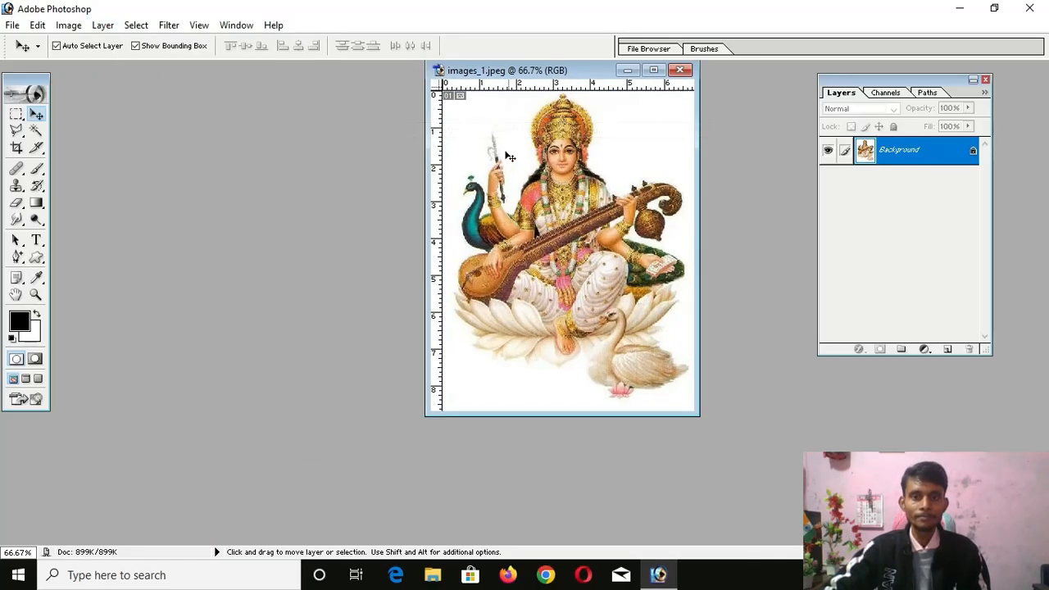
double_click(258, 220)
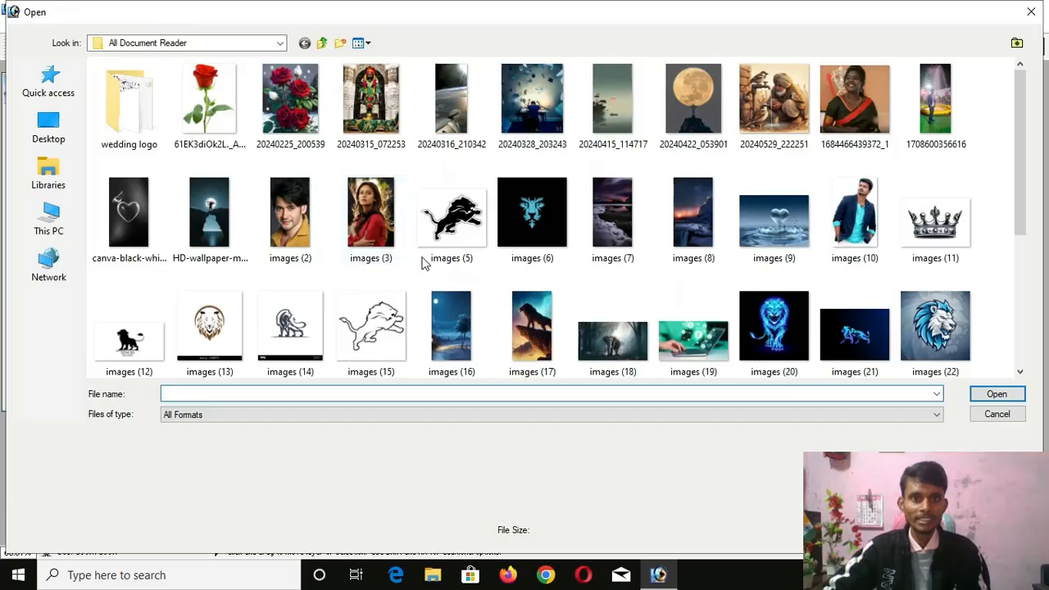
left_click(206, 103)
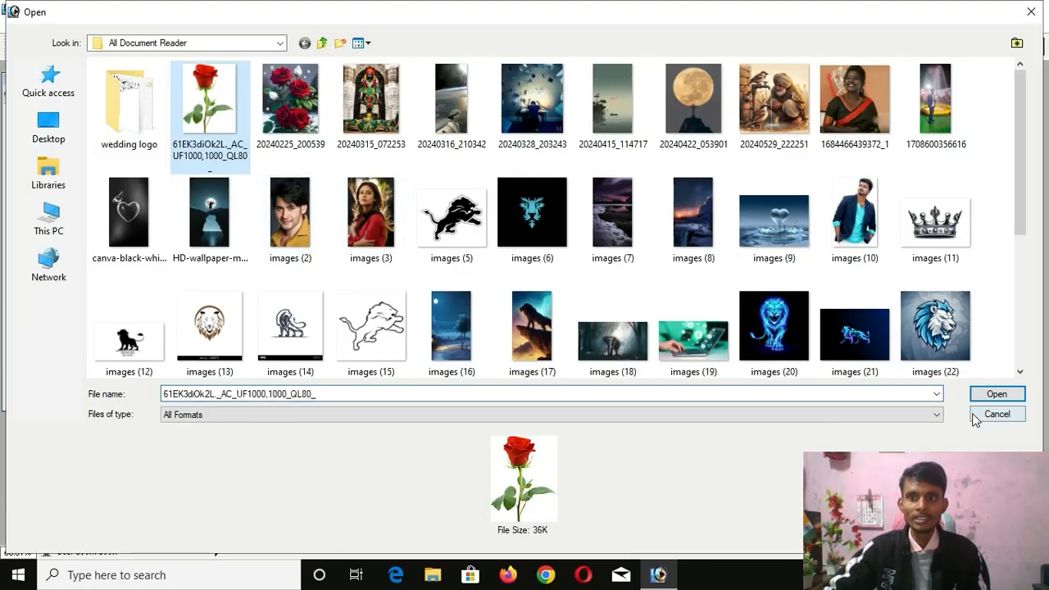
left_click(996, 394)
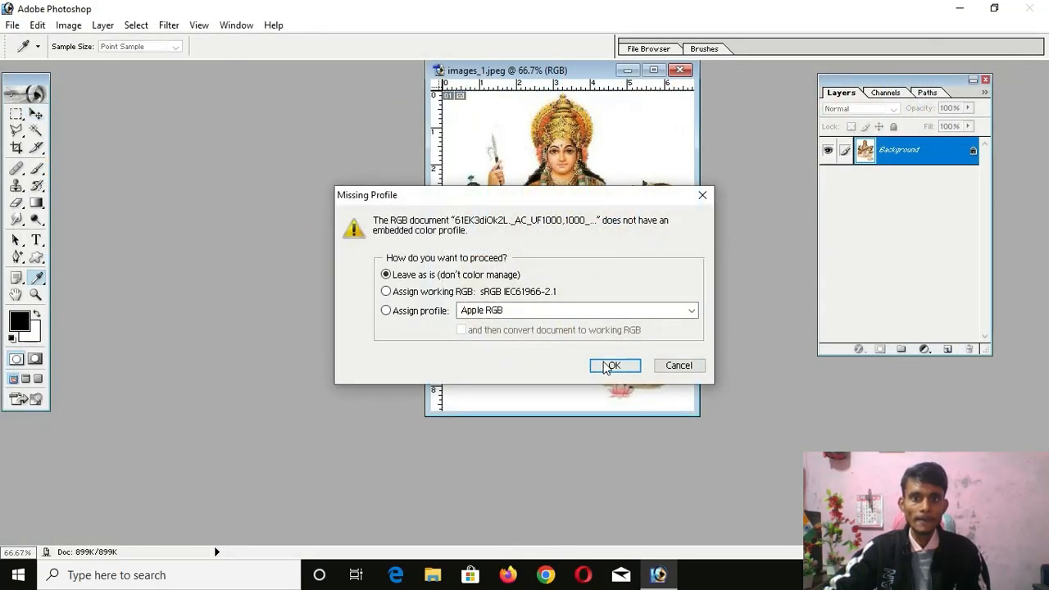
left_click(607, 362)
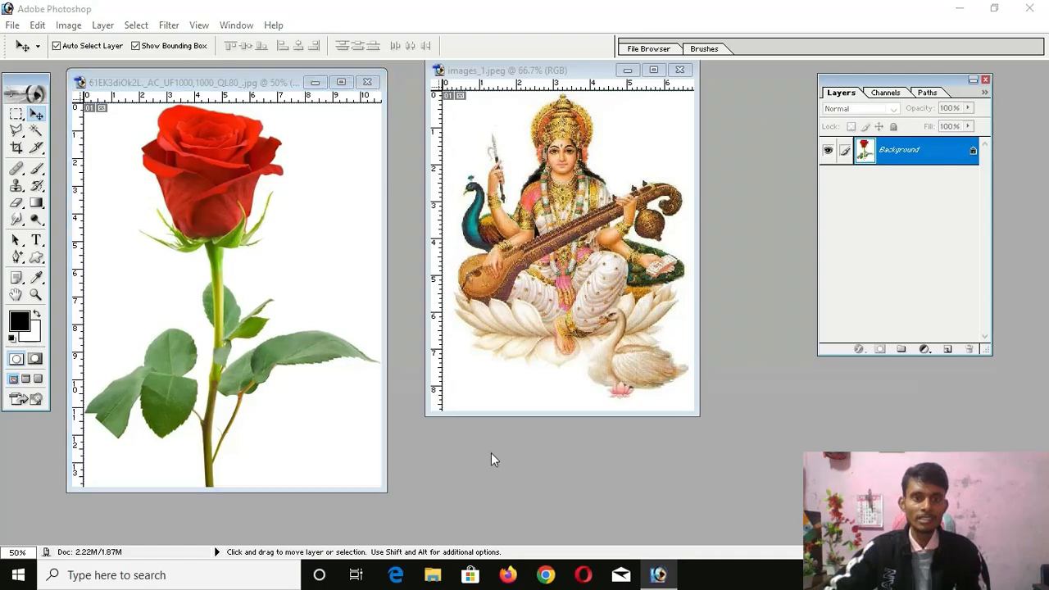
Open the rose bush image 20240225_200539, leaving it without color management.
double_click(491, 453)
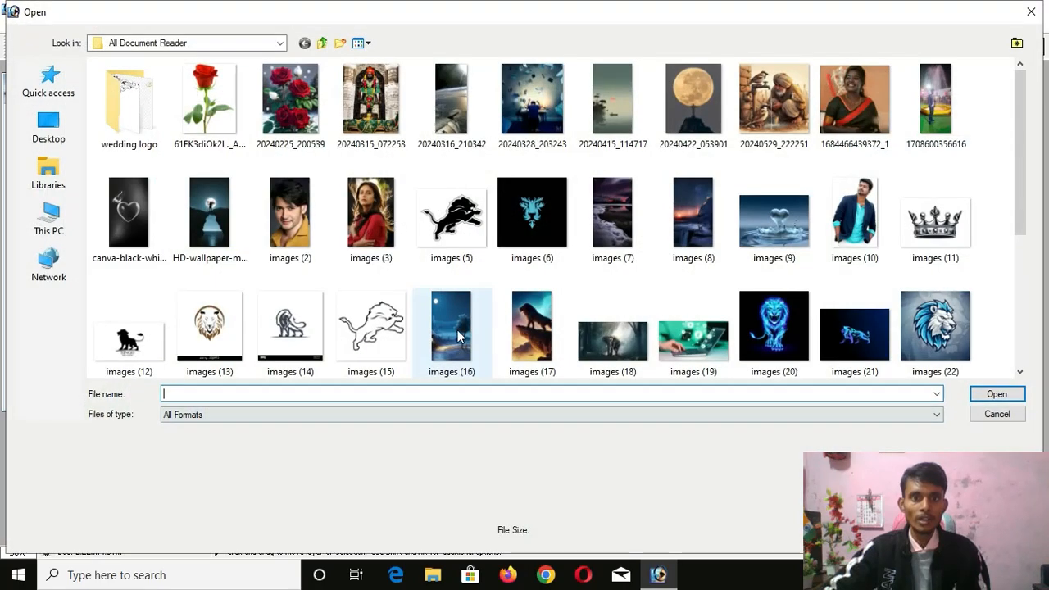
double_click(301, 130)
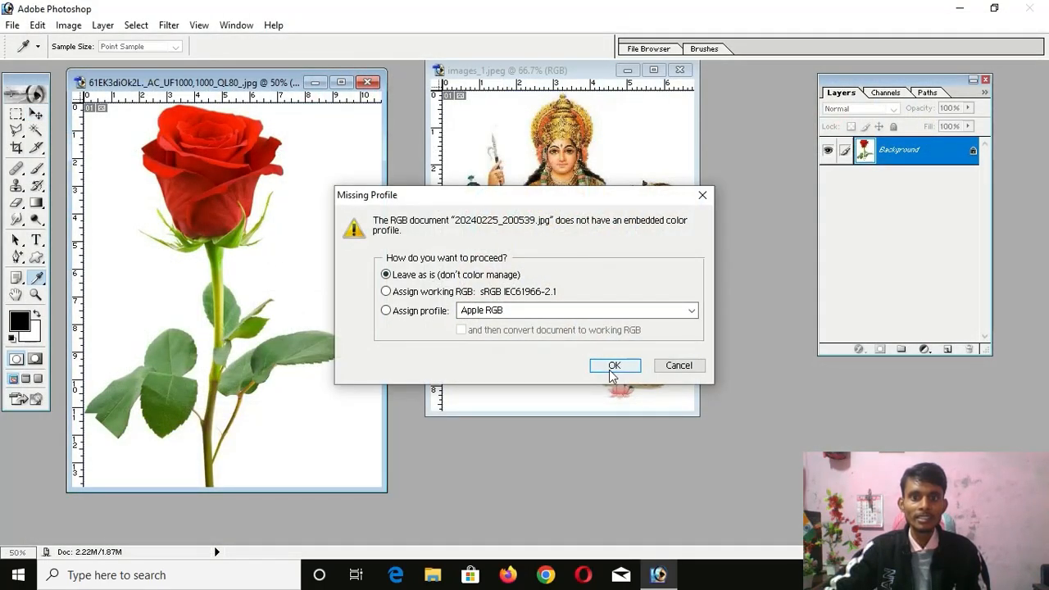
left_click(614, 366)
Open the image 20240529_222251 without color management and move its window clear of the rose images.
double_click(558, 435)
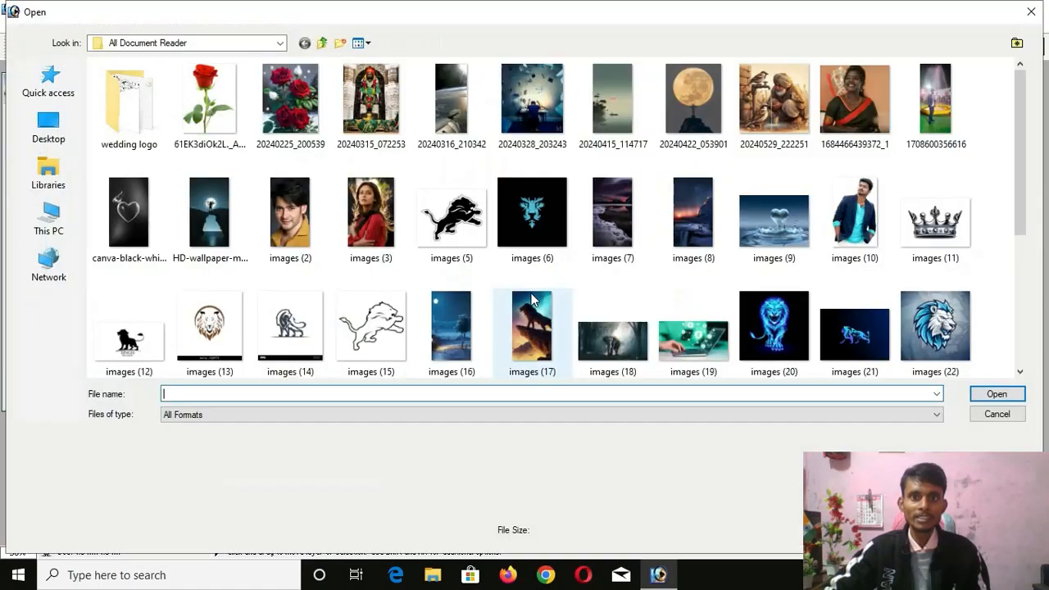
left_click(789, 101)
left_click(996, 393)
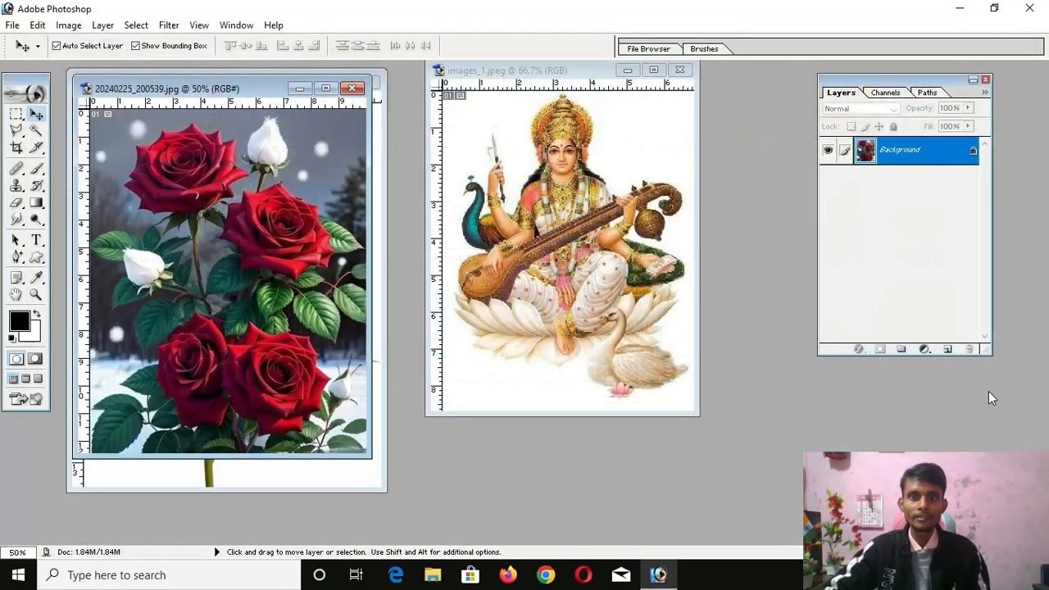
left_click(615, 365)
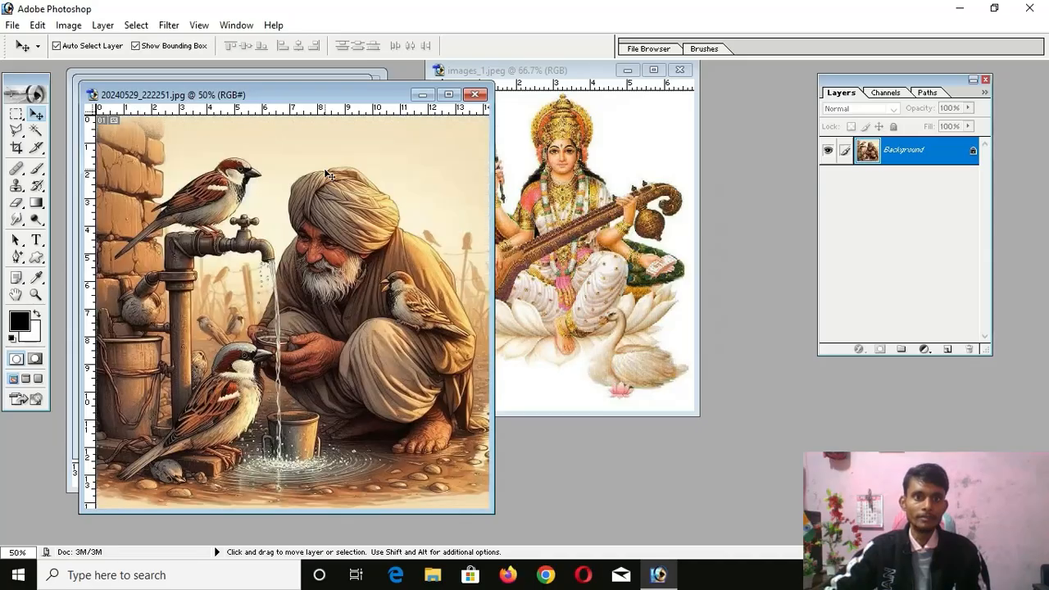
left_click_drag(328, 101, 736, 189)
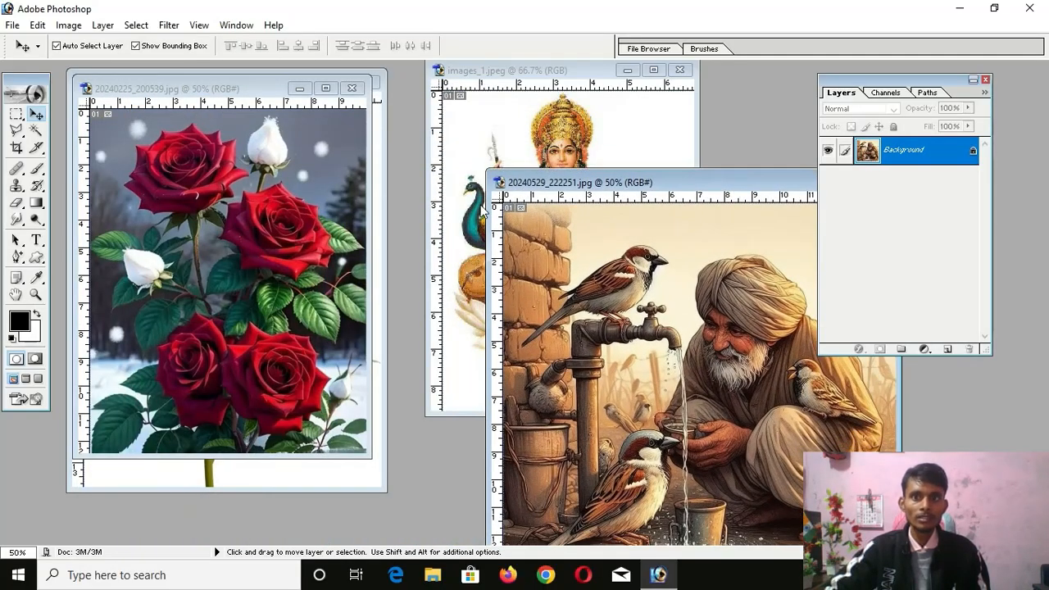
Copy the rose bush image into 20240529_222251.jpg as a new layer and close the source image.
left_click(179, 202)
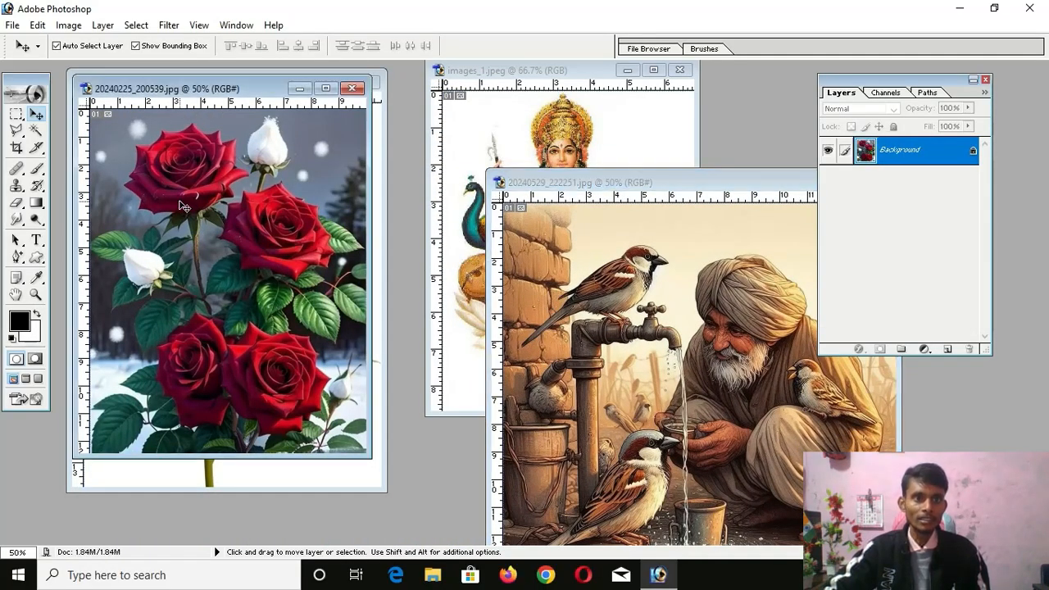
left_click_drag(187, 181, 579, 307)
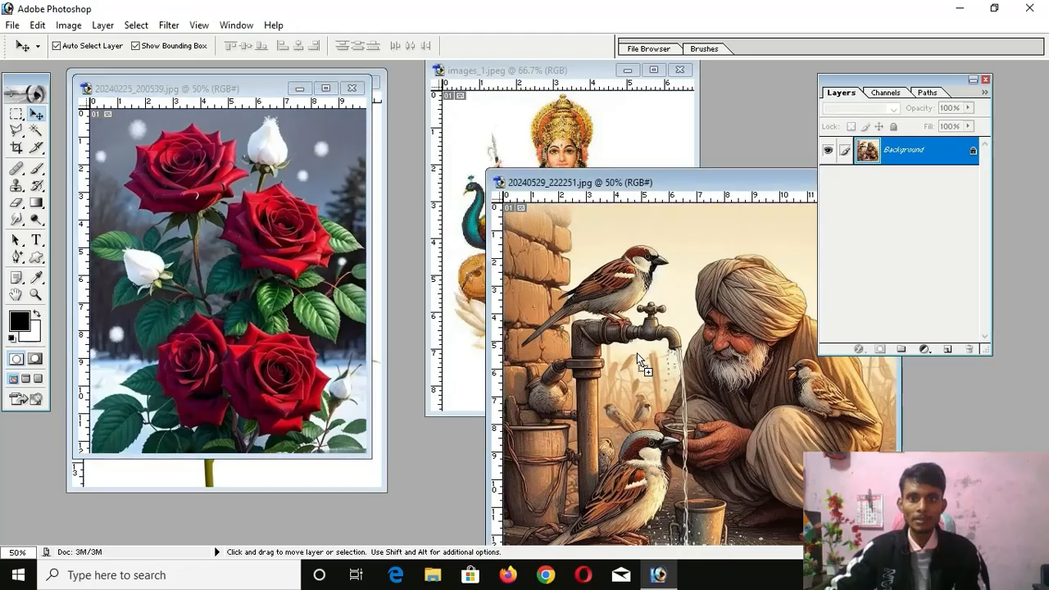
left_click(351, 87)
Copy the single red rose image into 20240529_222251.jpg as another layer and close the source image.
left_click(268, 204)
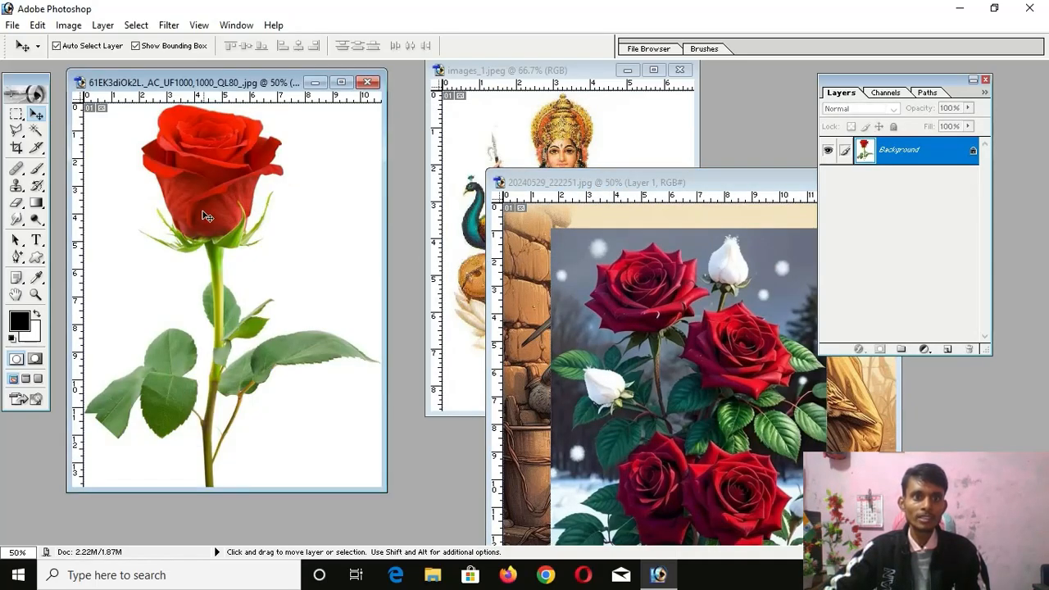
left_click_drag(208, 216, 621, 394)
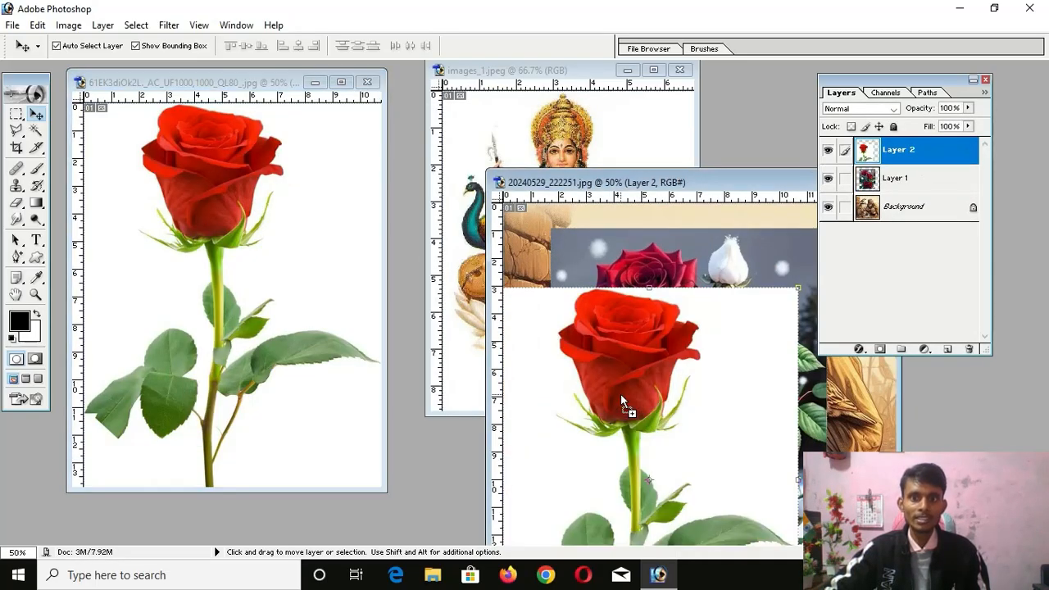
left_click(372, 86)
Copy the images_1.jpeg picture into 20240529_222251.jpg as a new layer and move the combined document's window into clear view.
left_click(486, 72)
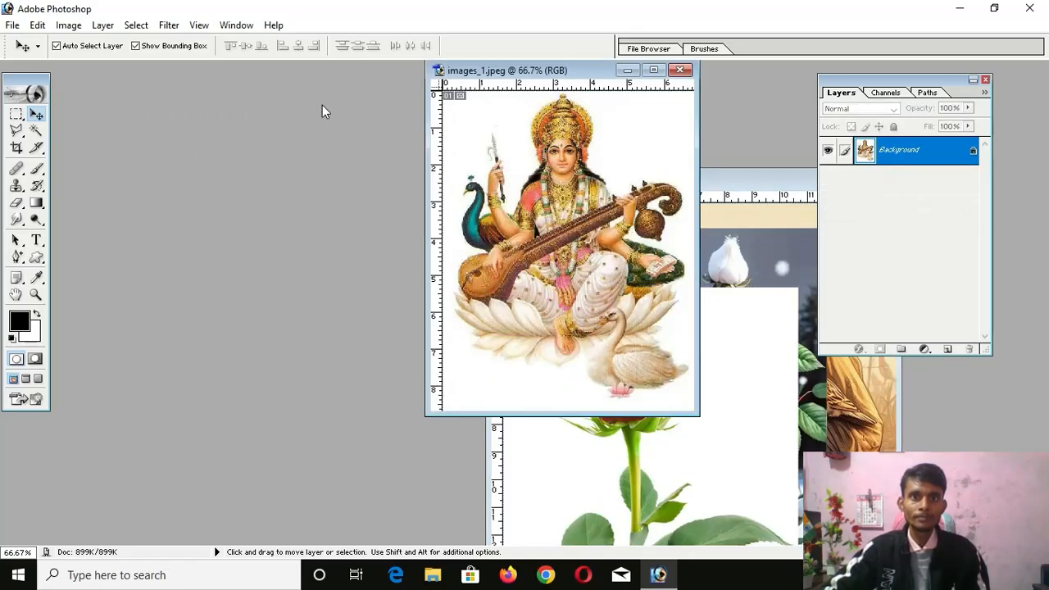
left_click_drag(529, 85, 166, 105)
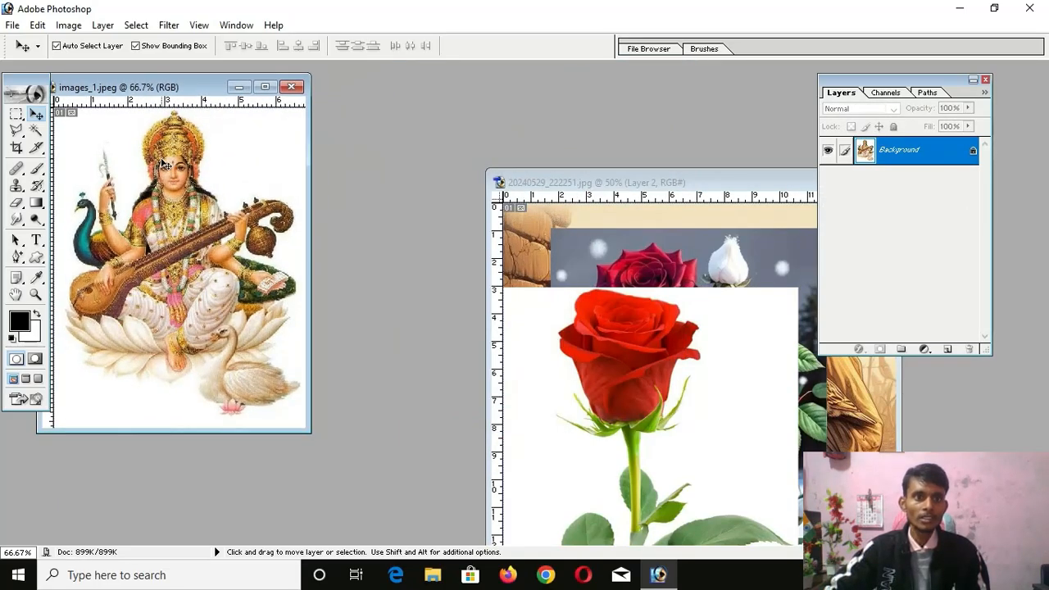
left_click_drag(180, 182, 641, 311)
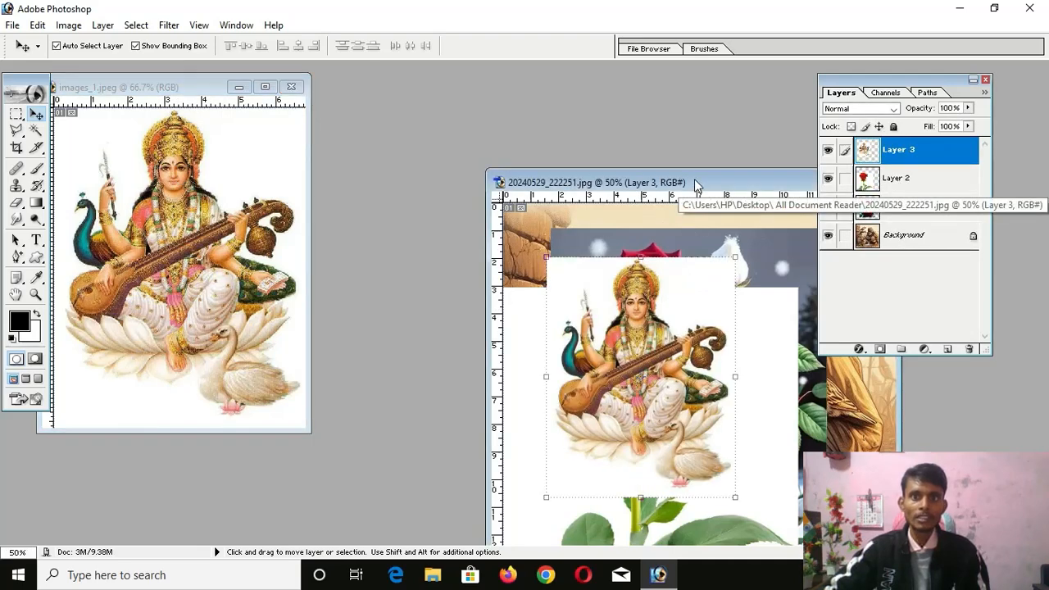
left_click_drag(695, 189, 369, 108)
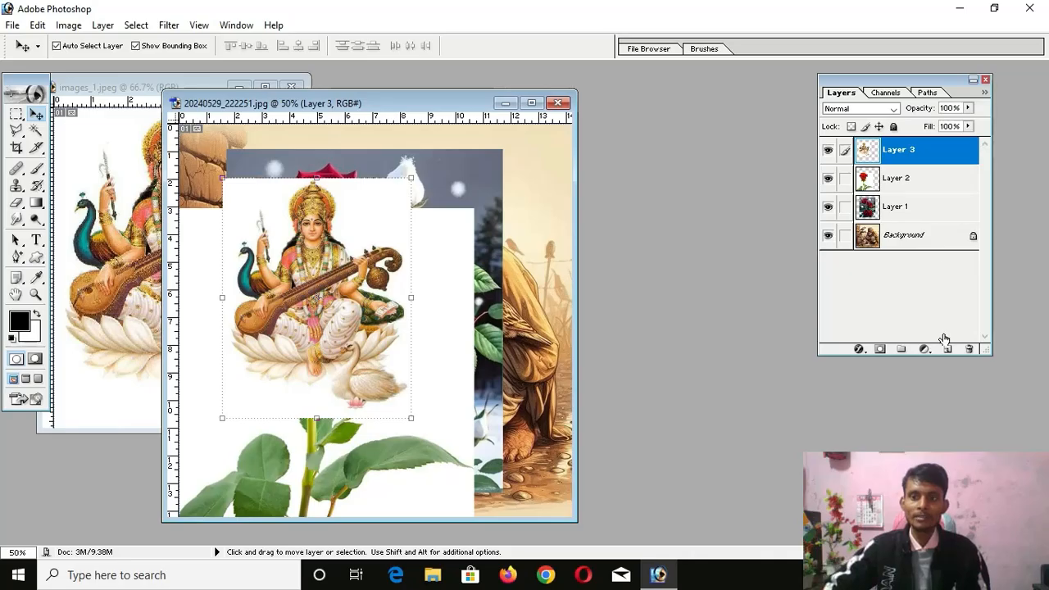
Select Layer 1, Layer 2, Layer 3 and the Background in turn to review the stacking order.
left_click(905, 207)
left_click(908, 181)
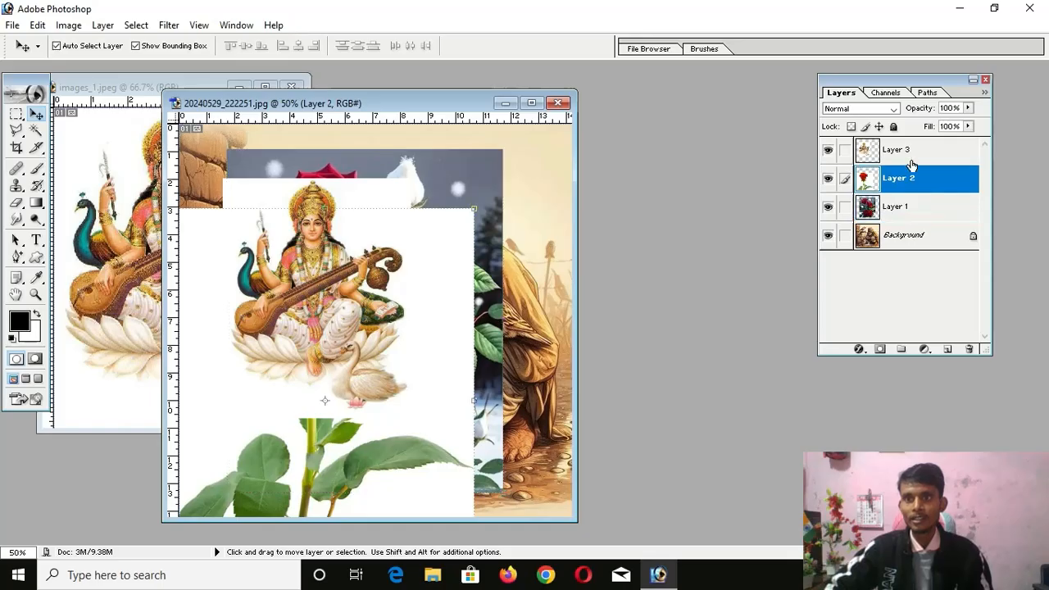
left_click(912, 156)
left_click(916, 236)
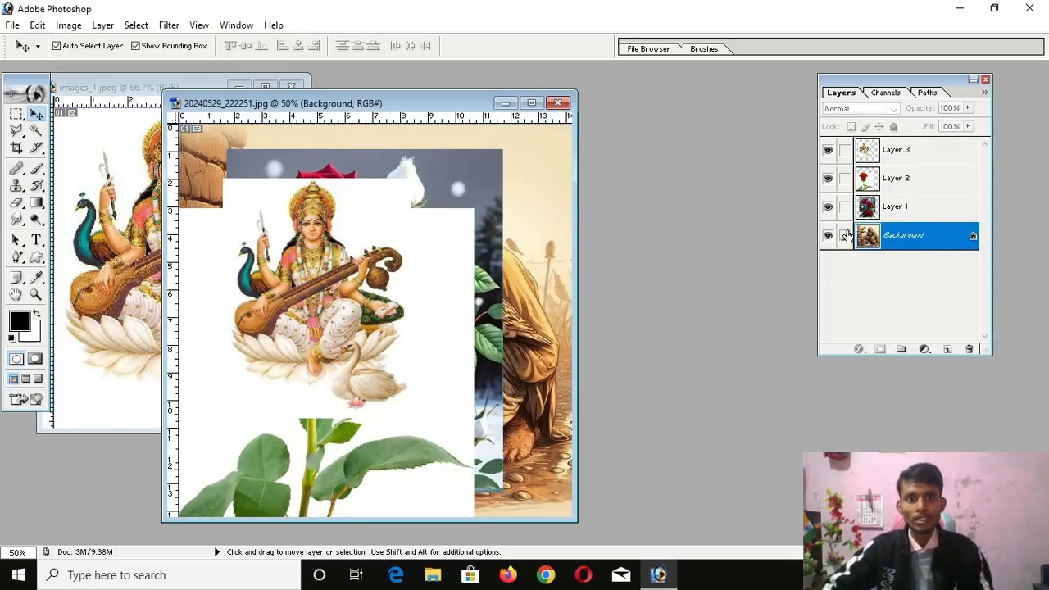
Spread the pasted layers across the canvas, with Layer 1 at the upper right, Layer 3 upper left and Layer 2 lower right.
left_click(906, 206)
left_click_drag(436, 191, 523, 170)
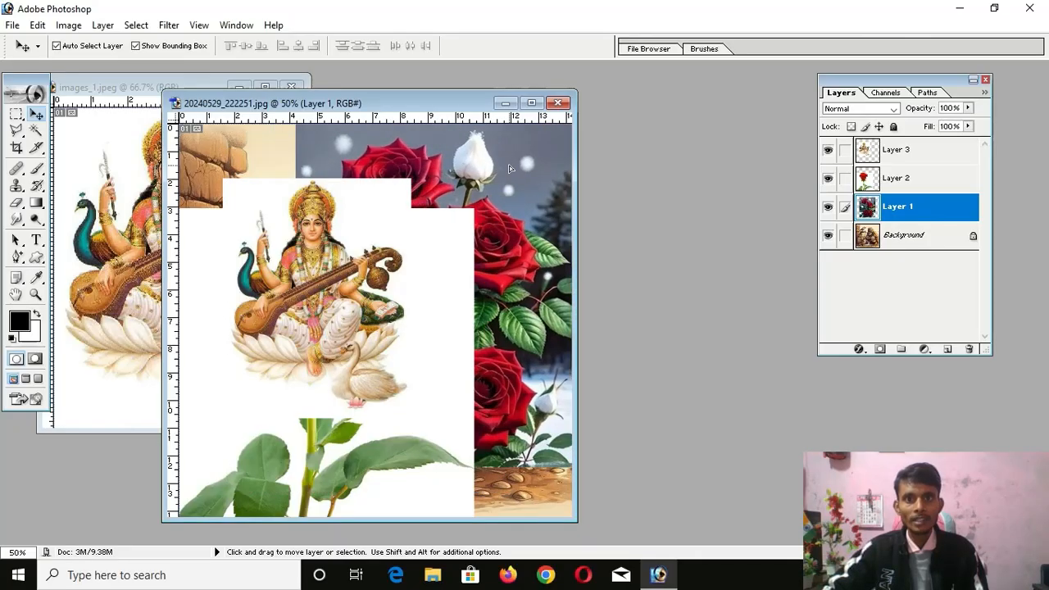
left_click(924, 189)
left_click_drag(351, 236, 285, 206)
left_click(893, 178)
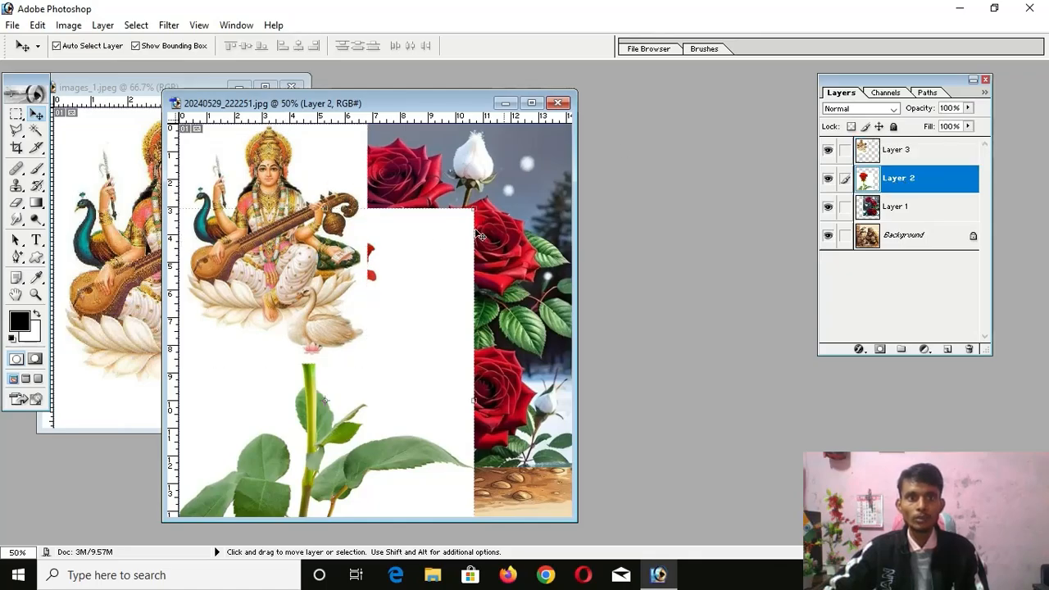
left_click_drag(374, 262, 523, 311)
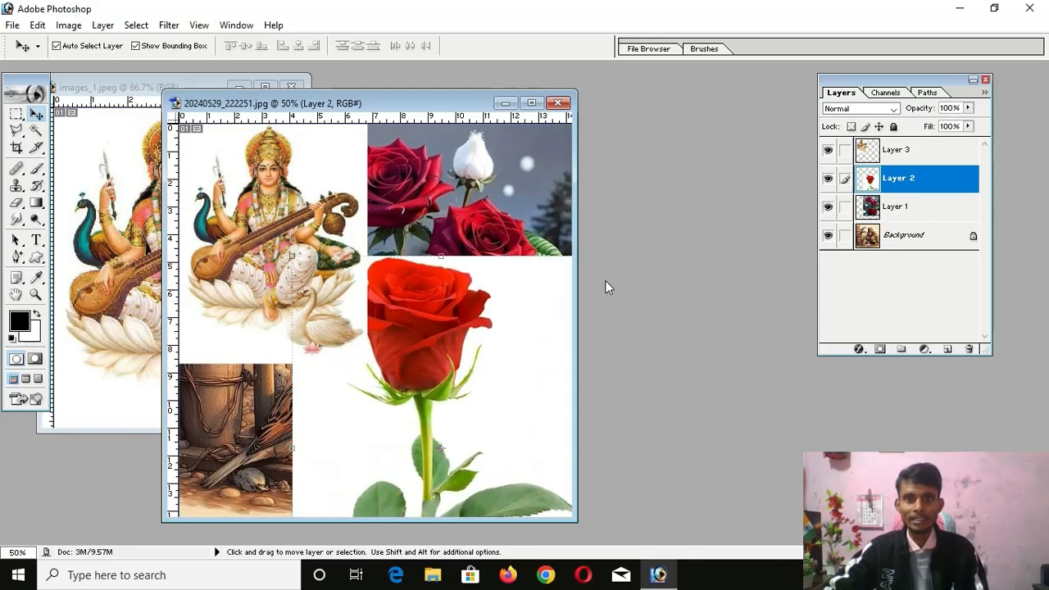
Select the Background layer and check whether the Arrange commands are available for it.
left_click(904, 238)
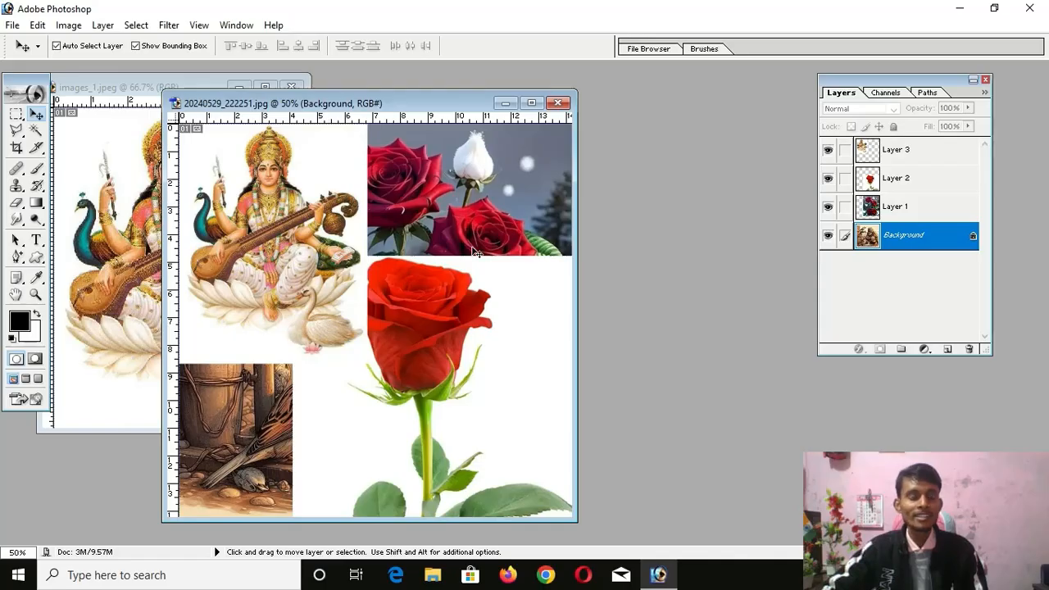
left_click(103, 26)
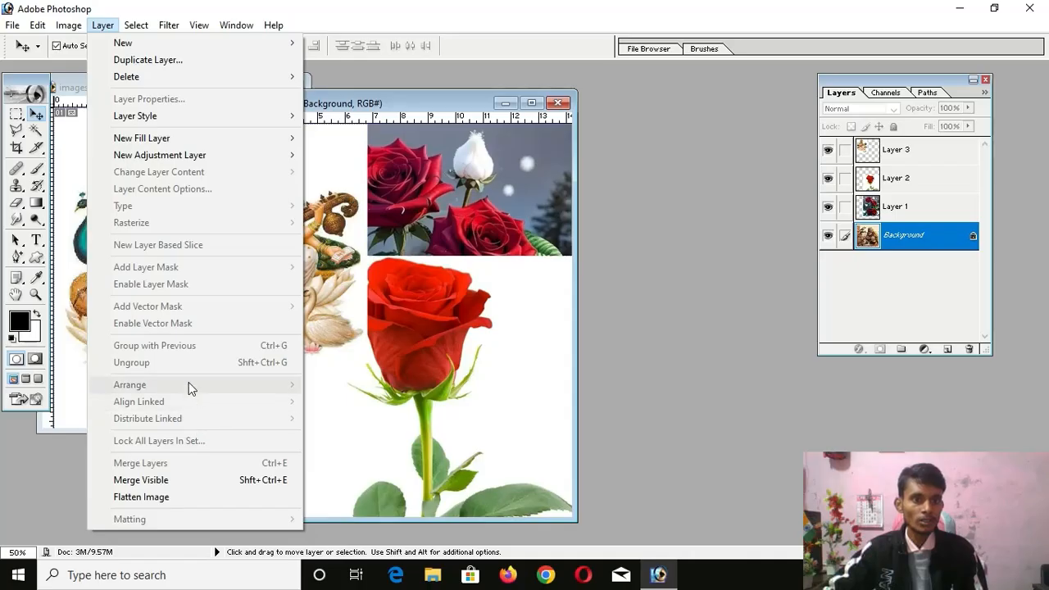
left_click(496, 354)
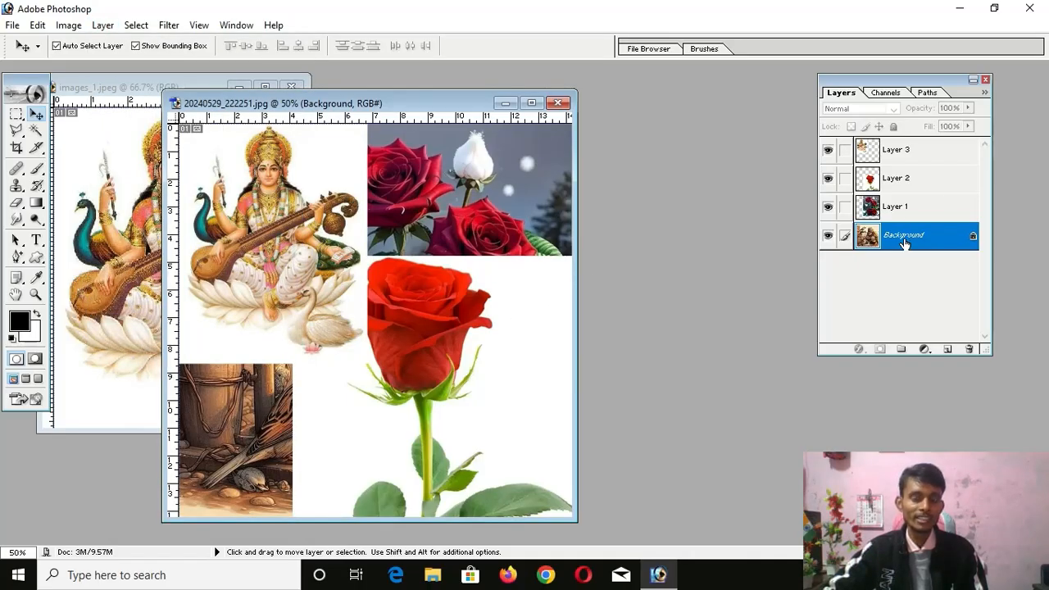
left_click(104, 26)
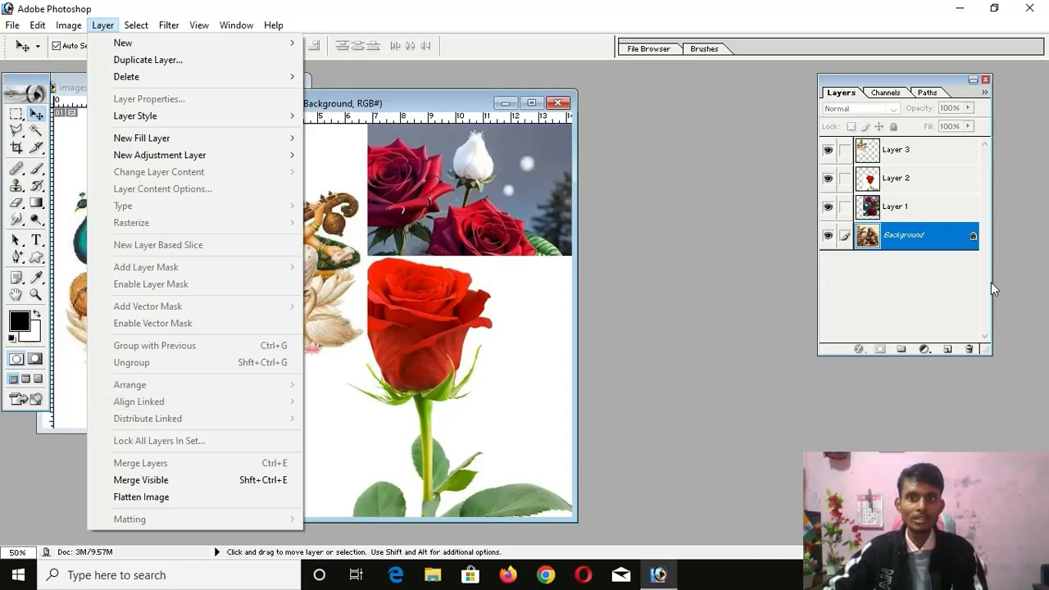
left_click(772, 249)
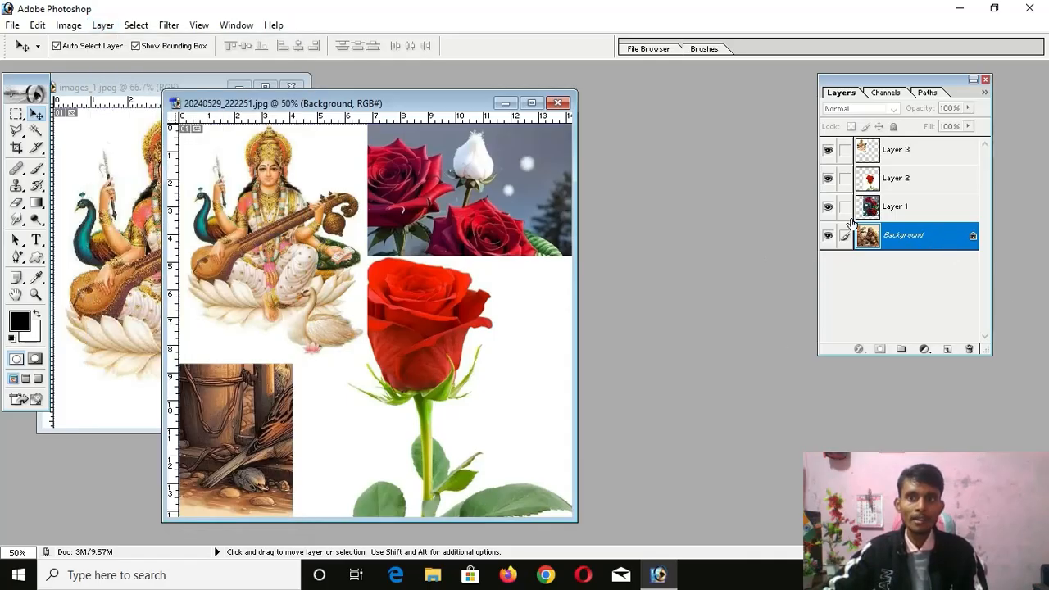
Bring Layer 1 to the front of the stack and send it backward twice to just above the Background.
left_click(910, 210)
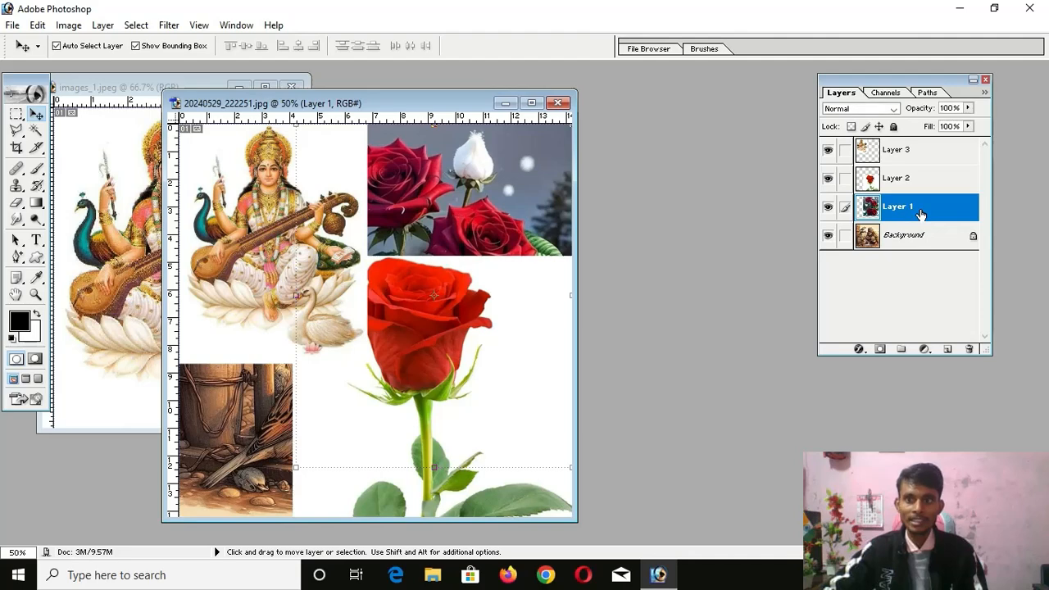
left_click(103, 25)
mouse_move(149, 385)
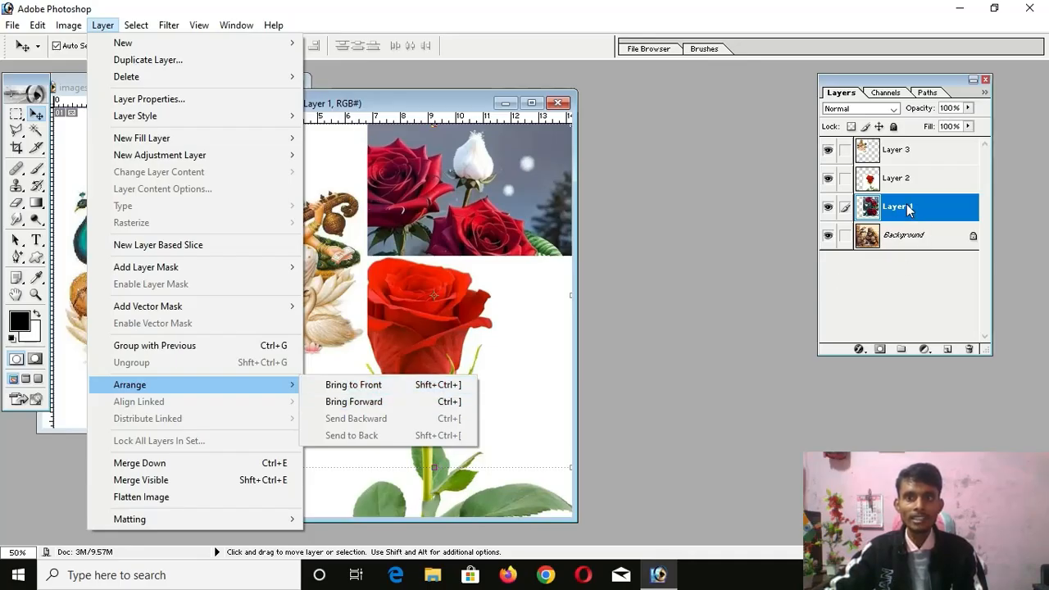
left_click(378, 387)
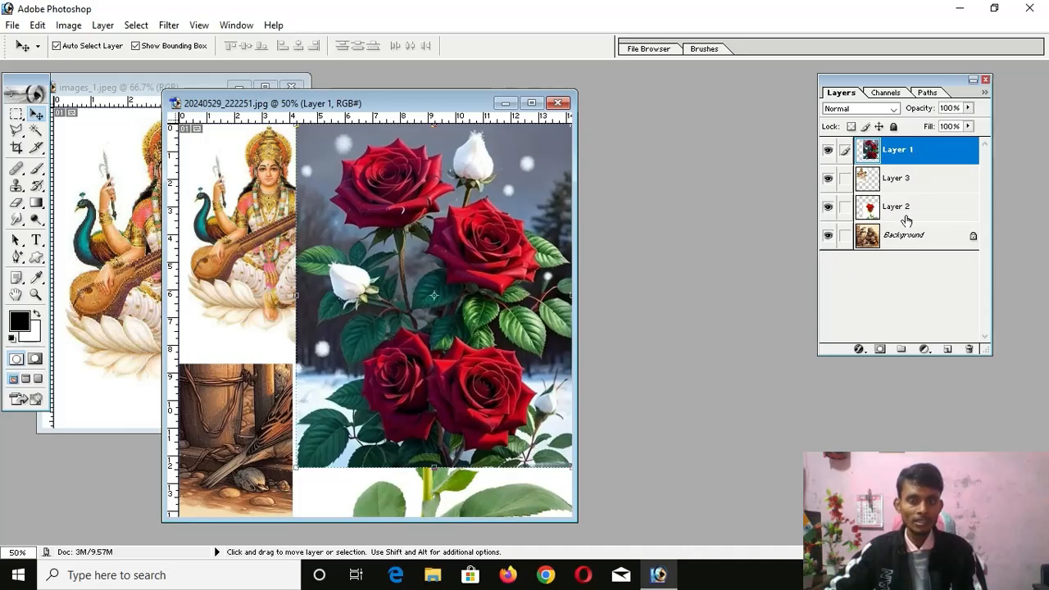
key("ctrl+bracketleft")
key("ctrl+bracketleft")
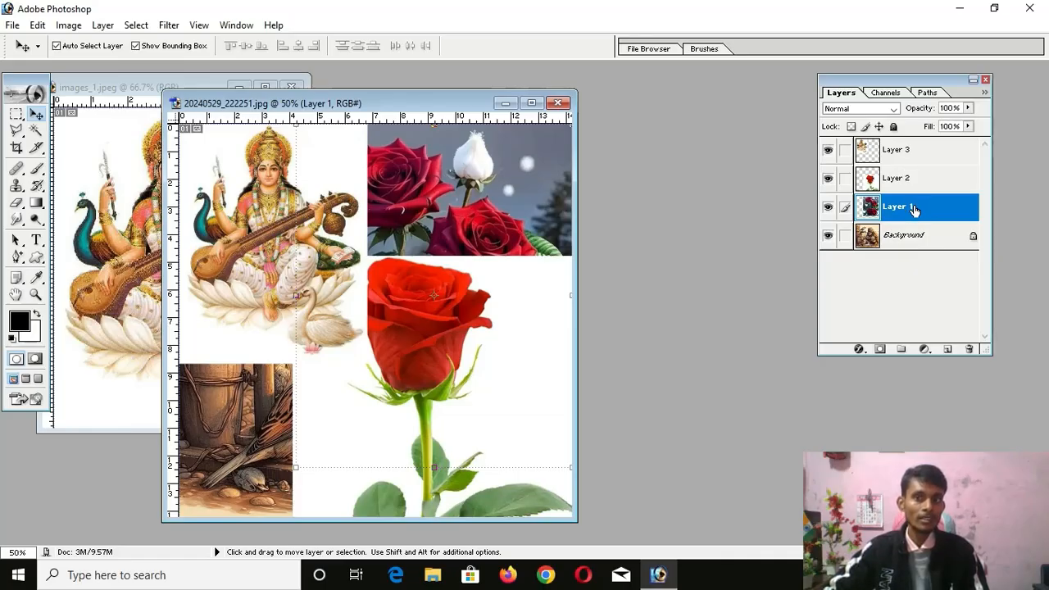
Bring Layer 1 forward two levels, above Layer 2 and Layer 3, using the Bring Forward command.
left_click(102, 24)
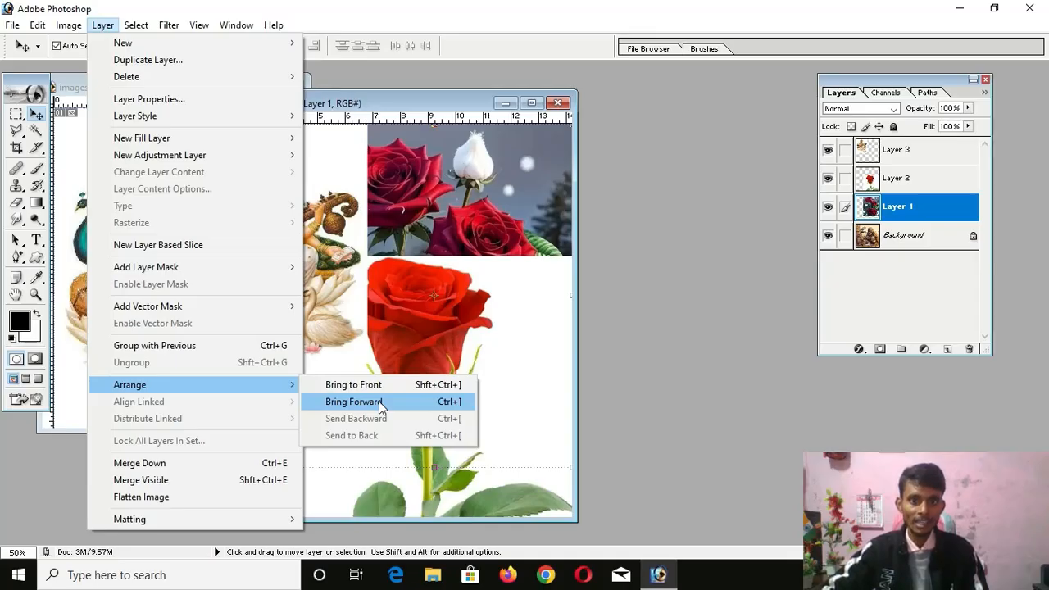
left_click(379, 402)
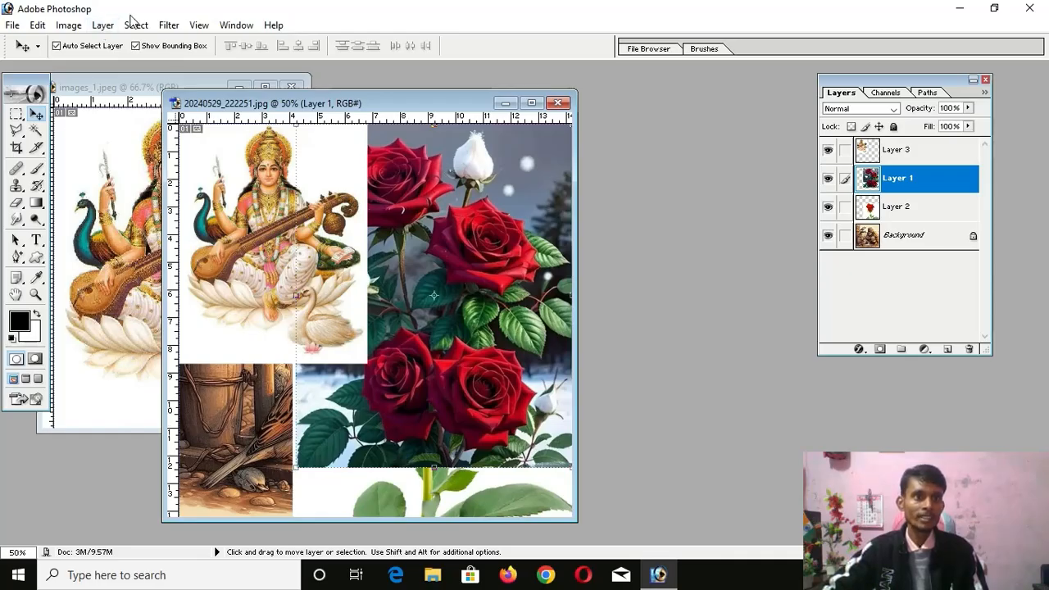
left_click(103, 26)
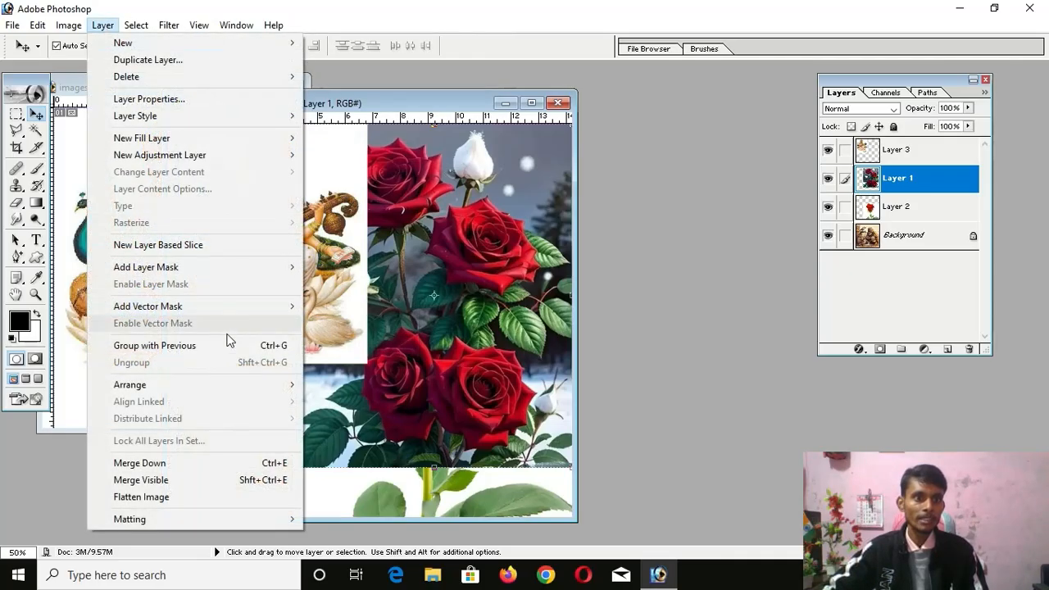
mouse_move(197, 387)
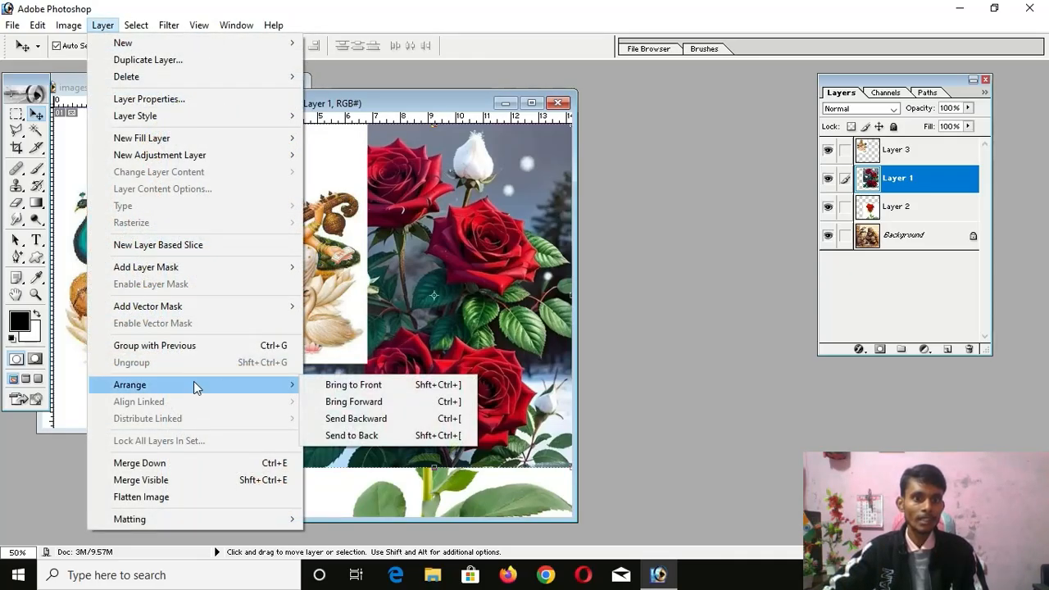
left_click(353, 402)
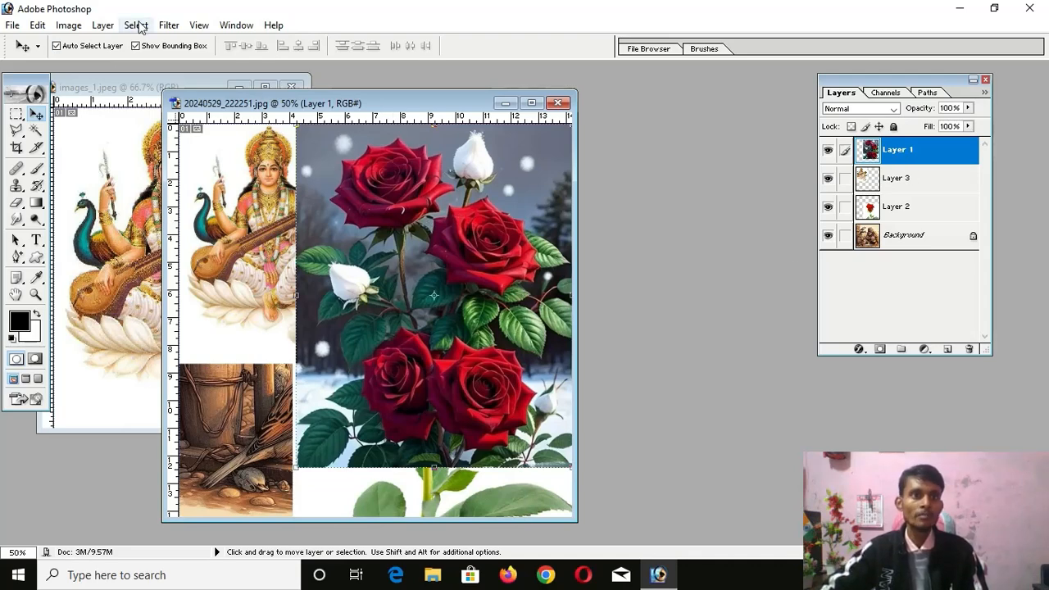
Send Layer 1 to the back of the stack, directly above the Background, with the Send to Back command.
left_click(102, 25)
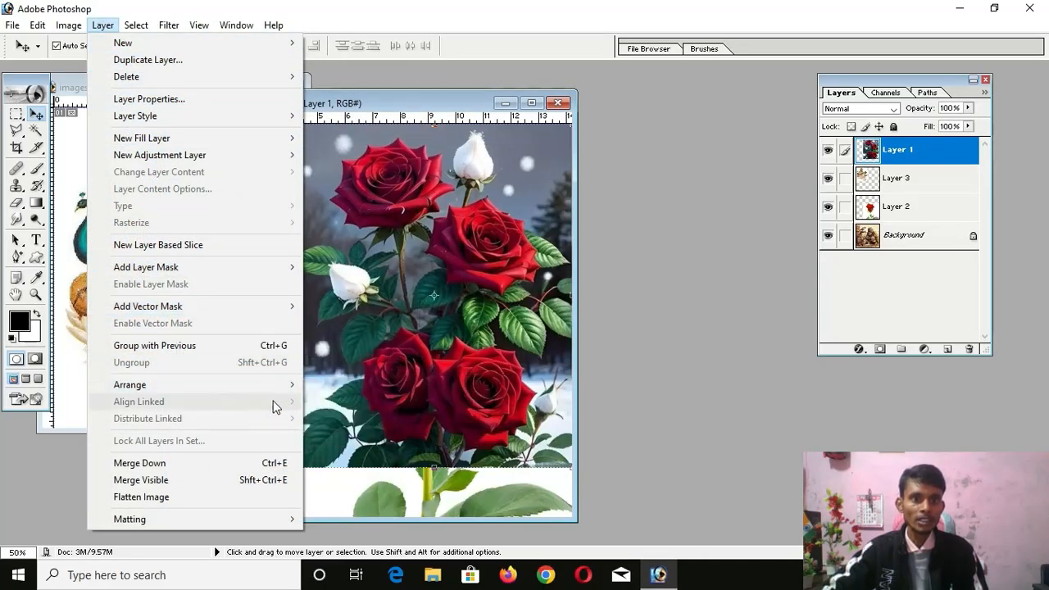
mouse_move(233, 384)
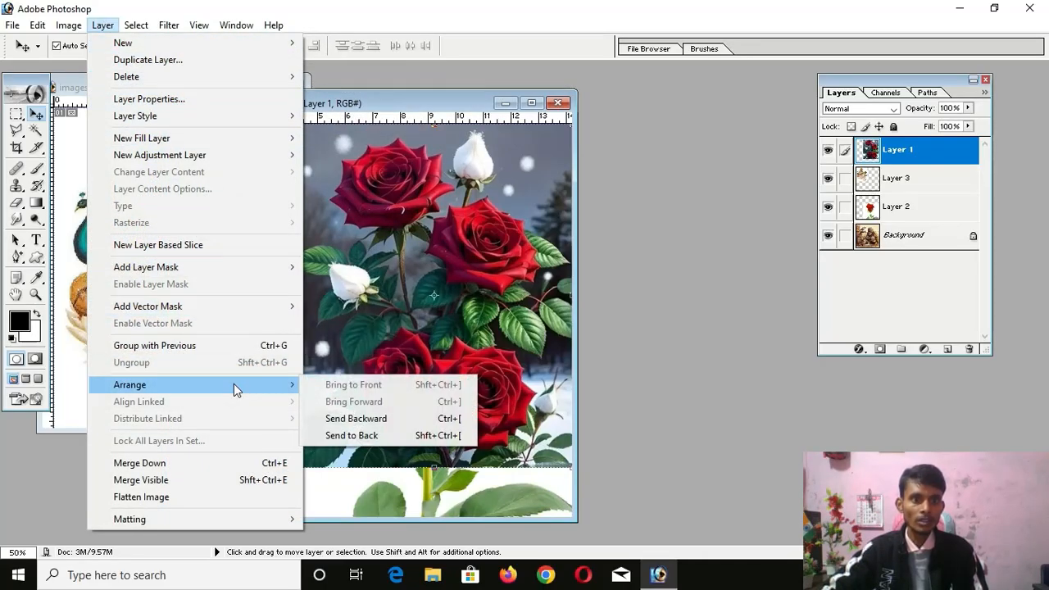
left_click(369, 438)
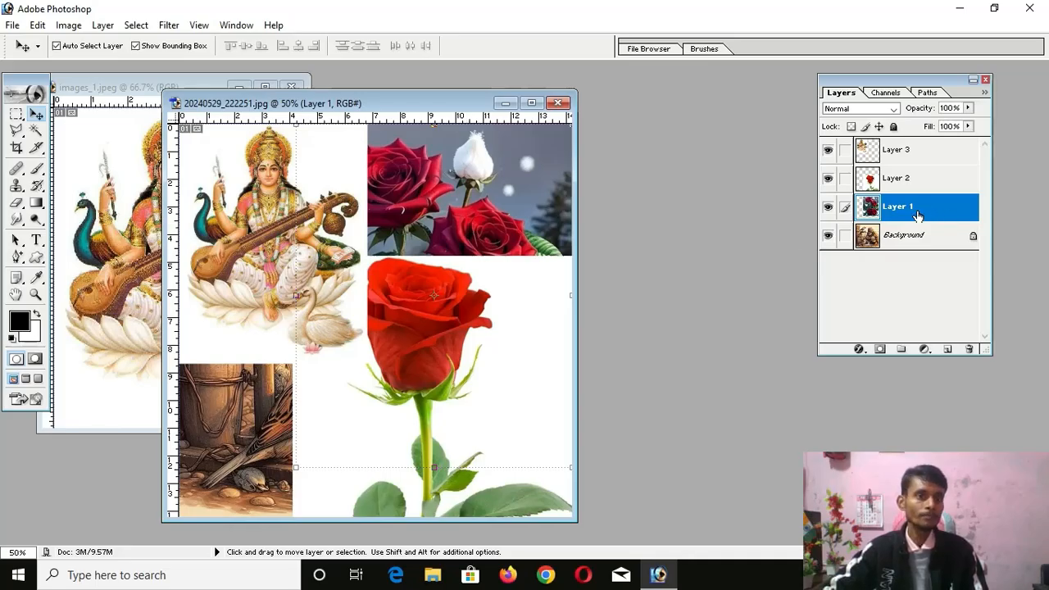
left_click(102, 26)
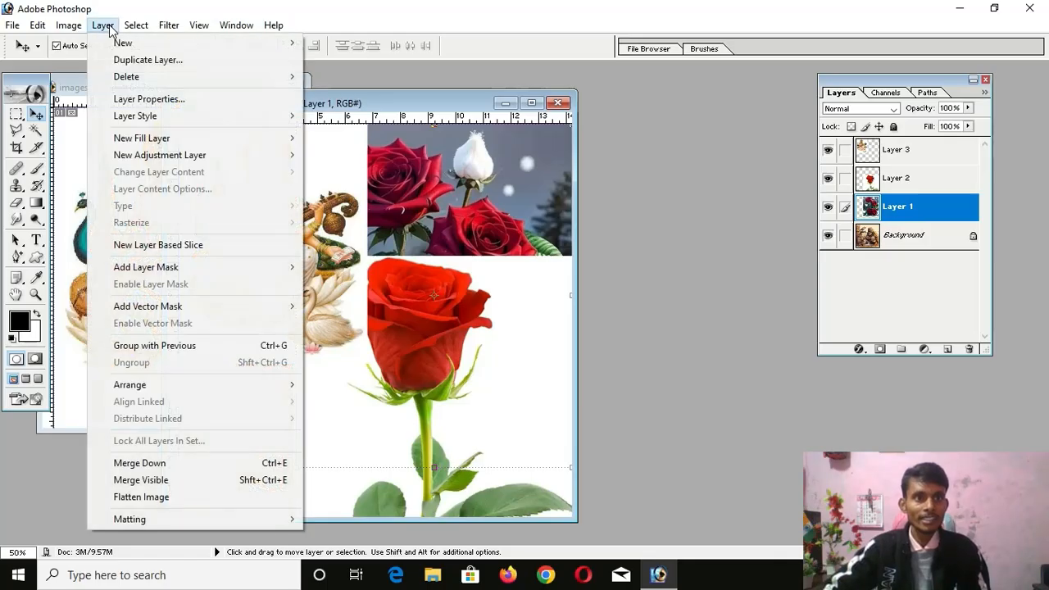
mouse_move(141, 385)
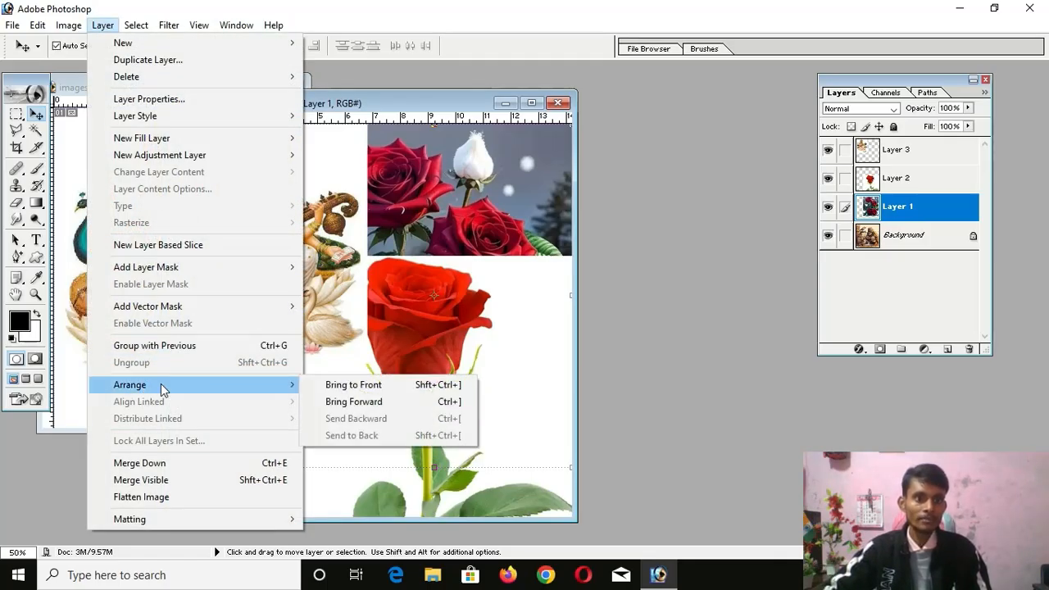
left_click(363, 291)
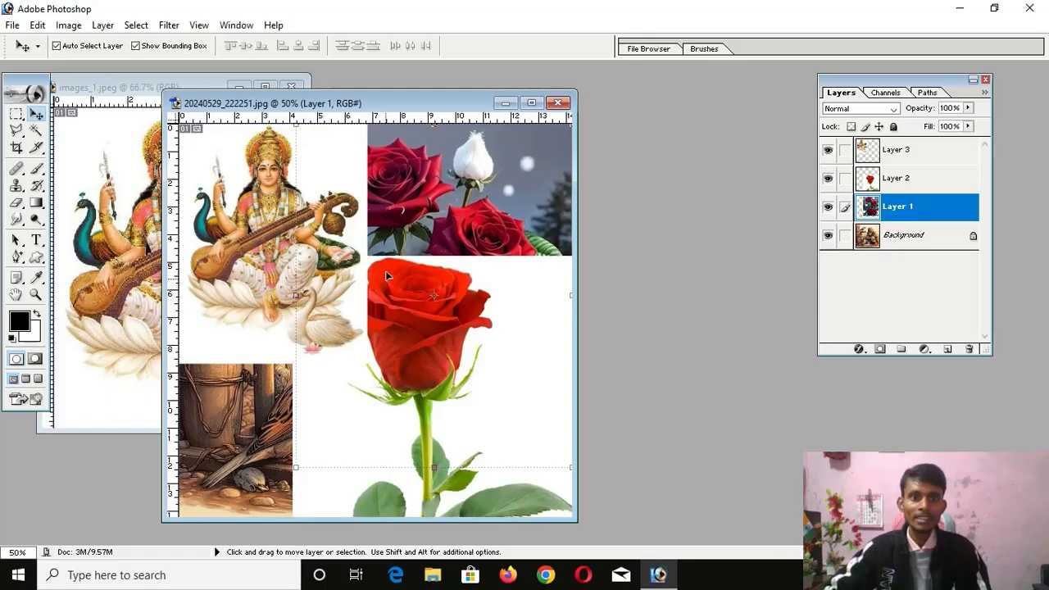
left_click(102, 24)
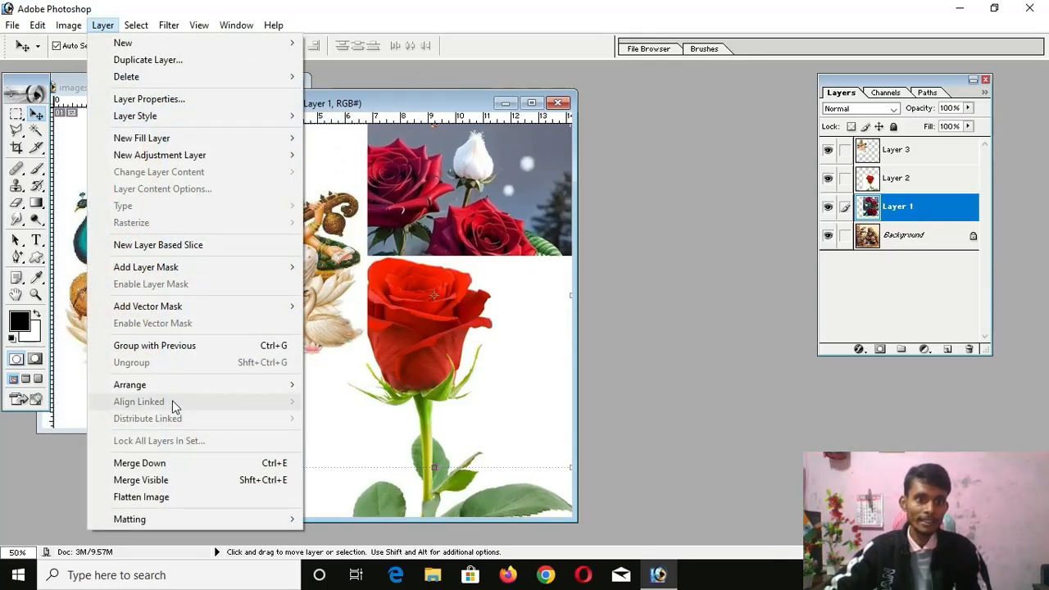
left_click(394, 358)
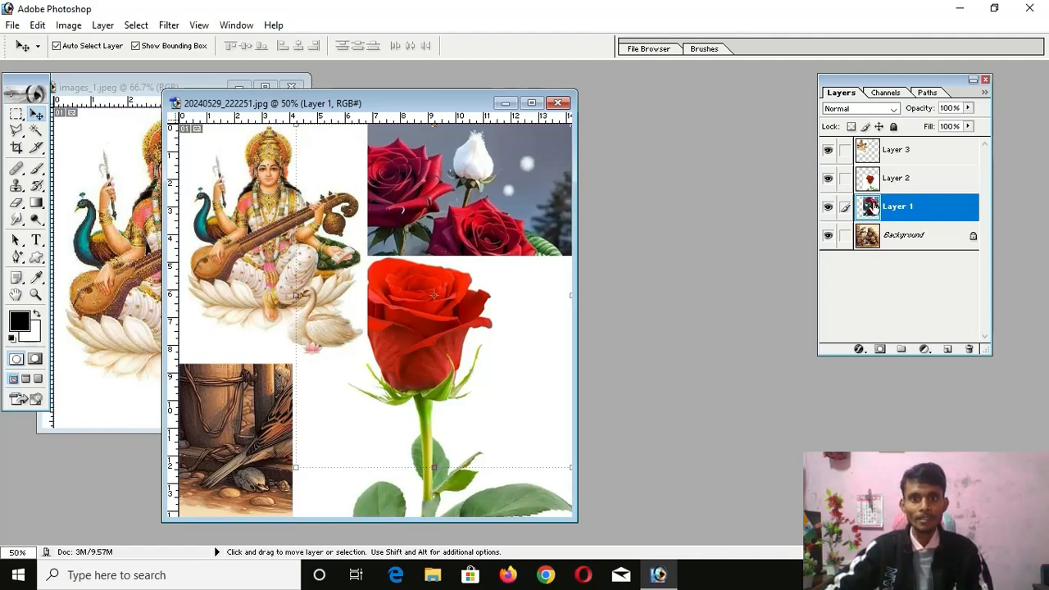
Scale the single-rose Layer 2 to about 24% width and 19% height, place it in the canvas's upper right and apply the transformation.
left_click(455, 302)
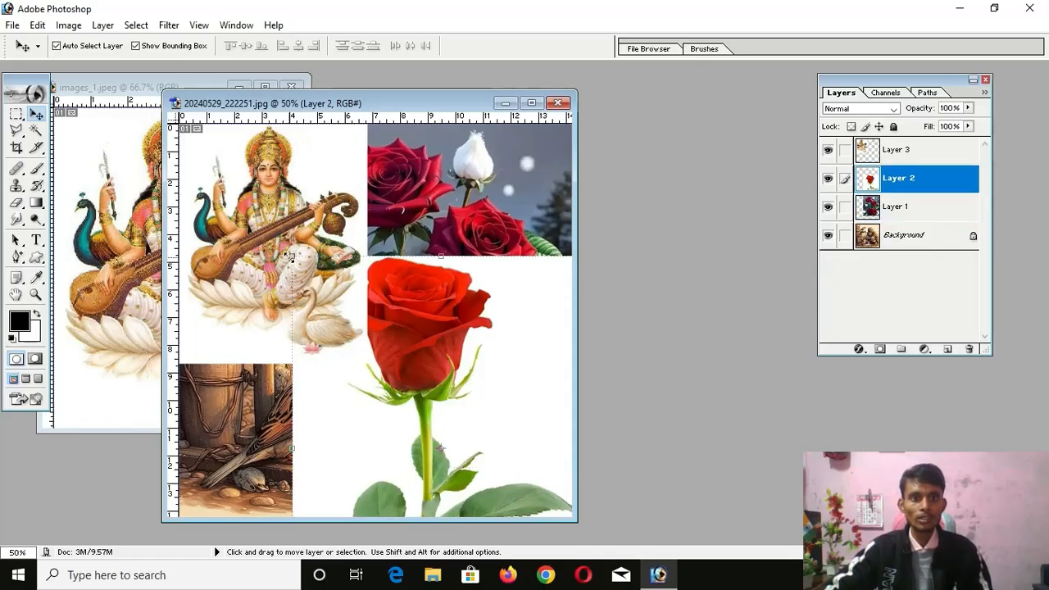
left_click_drag(290, 256, 467, 418)
left_click_drag(494, 454, 466, 203)
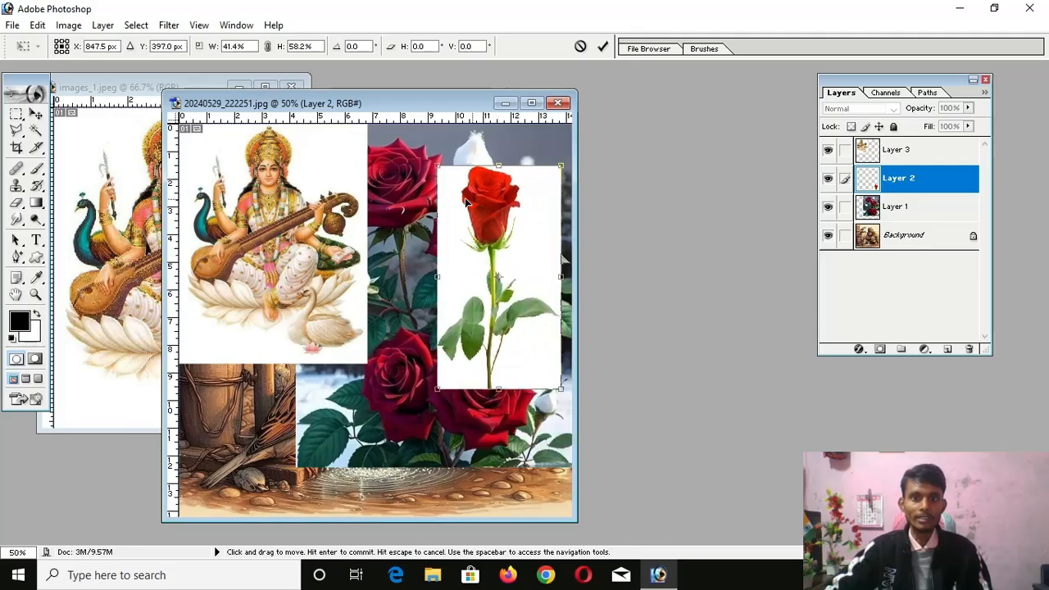
left_click_drag(423, 386, 513, 196)
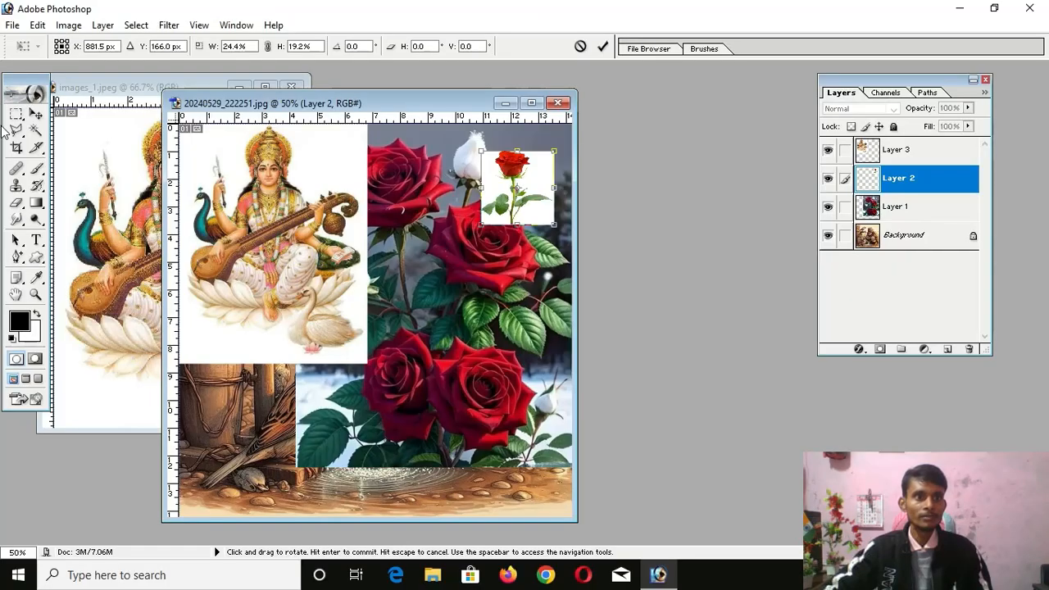
left_click(36, 130)
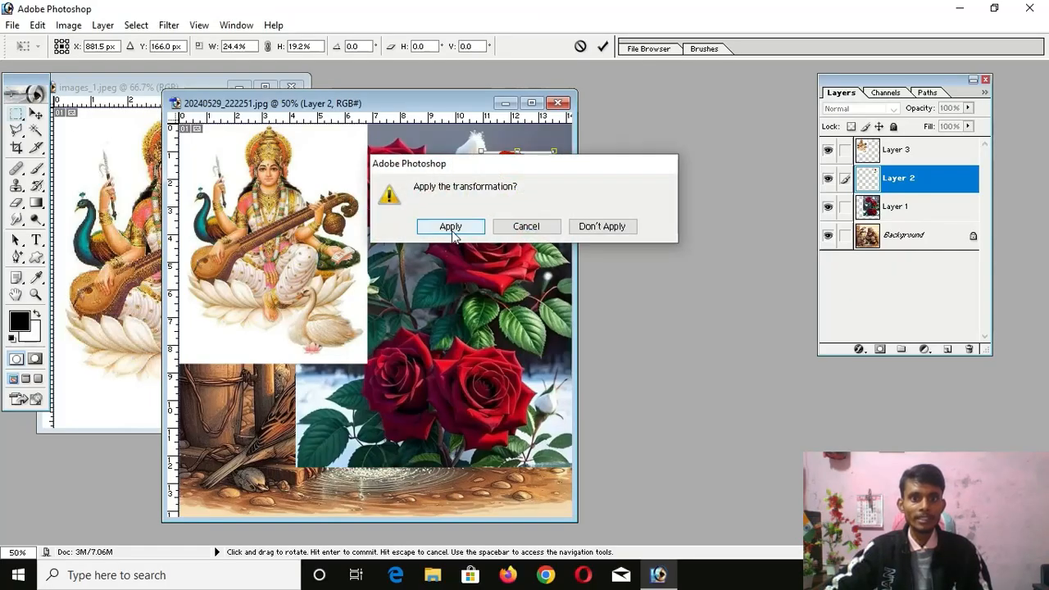
left_click(453, 231)
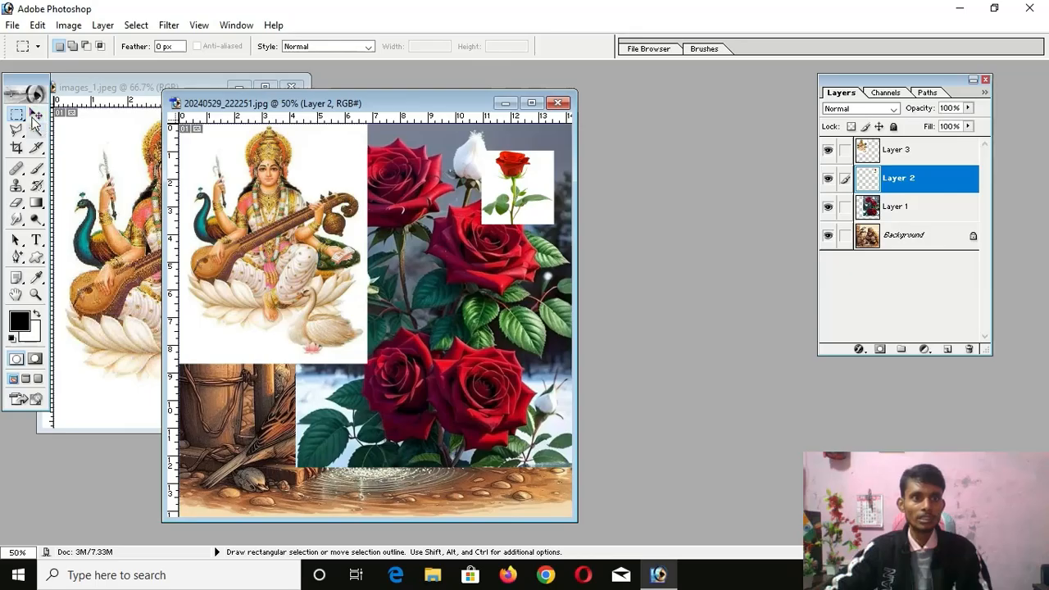
Scale Layer 3 to about 43% width and 37% height near the canvas's upper left corner and apply the transformation.
left_click(36, 115)
left_click_drag(204, 148, 242, 169)
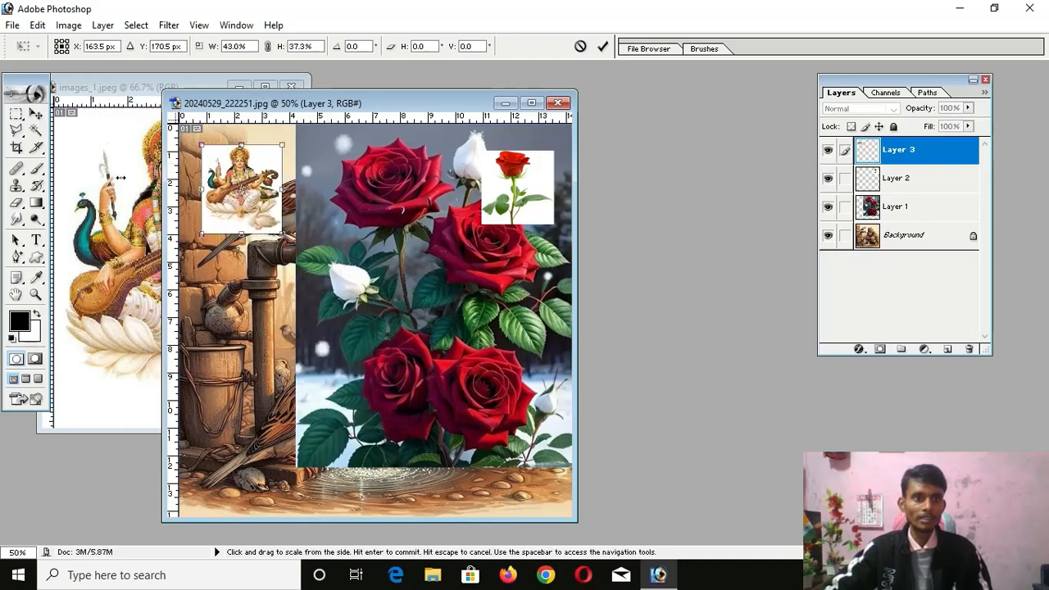
left_click(36, 114)
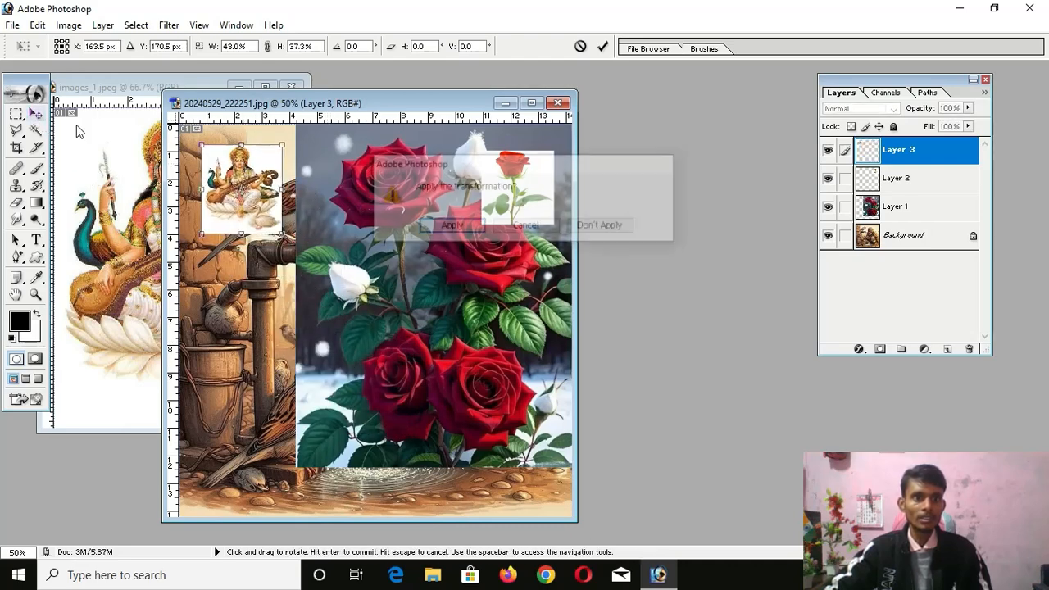
left_click(448, 226)
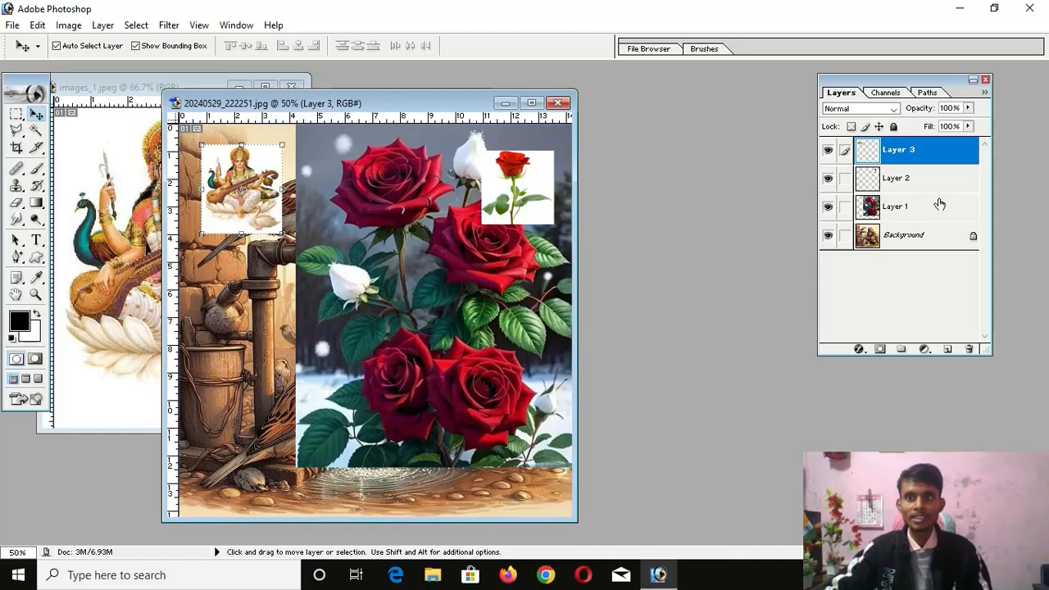
Link Layer 3 to Layer 2 and move the linked pair slightly to the right on the canvas.
left_click(906, 177)
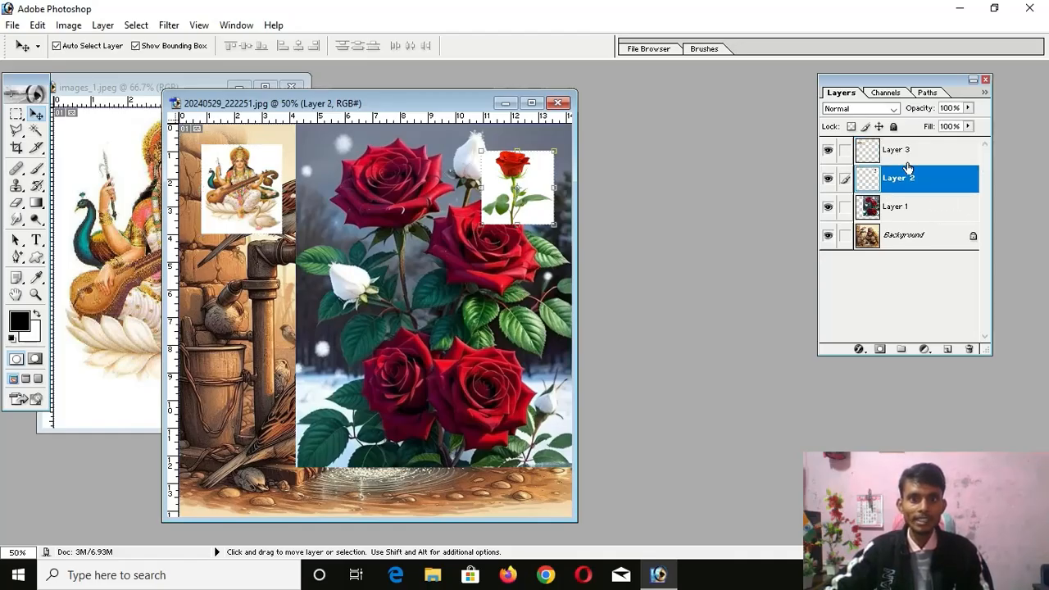
left_click(908, 162)
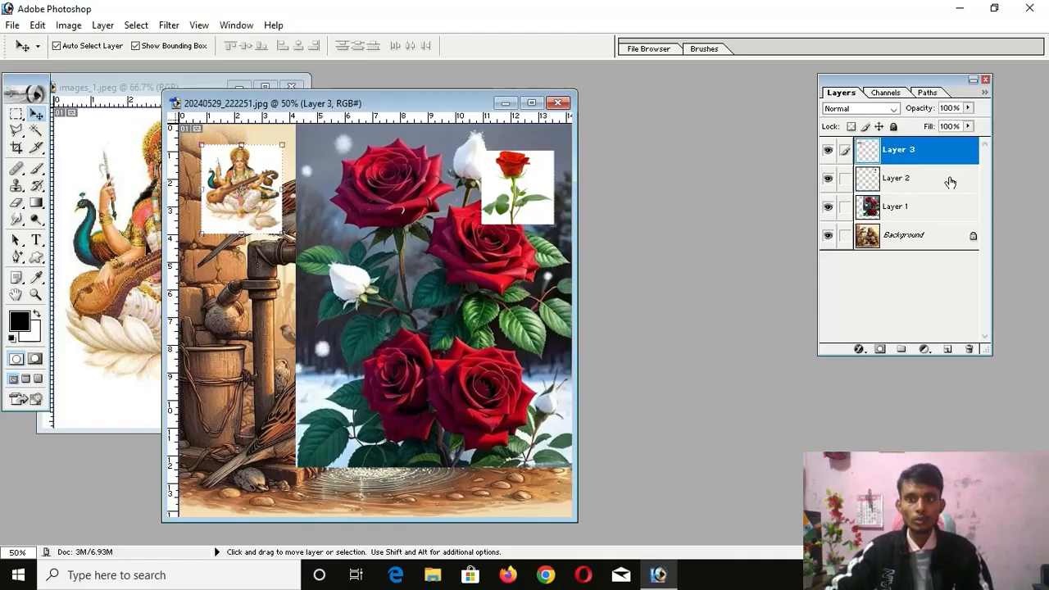
left_click(937, 180)
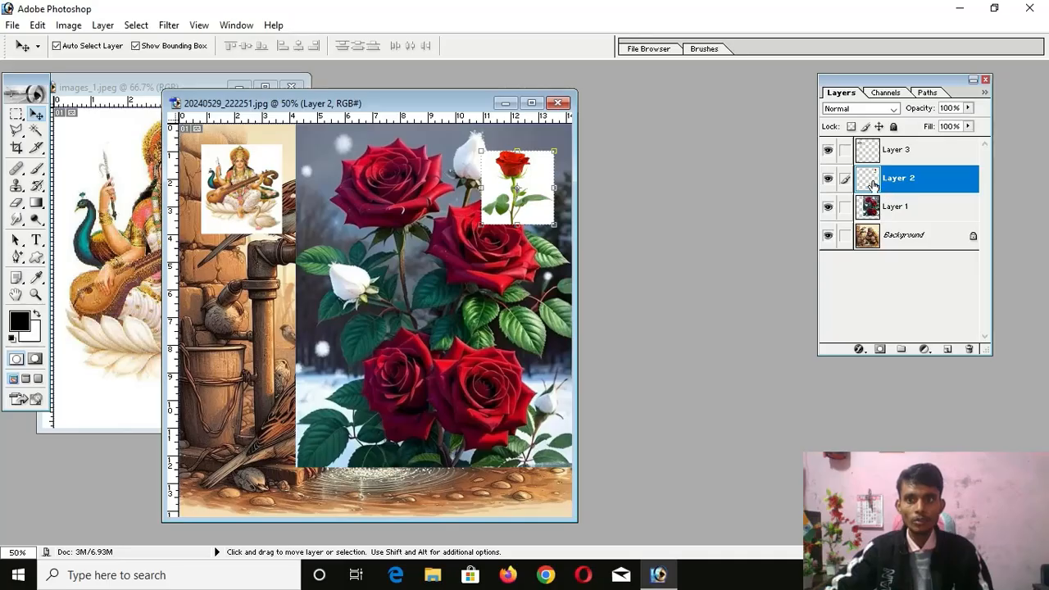
left_click(846, 151)
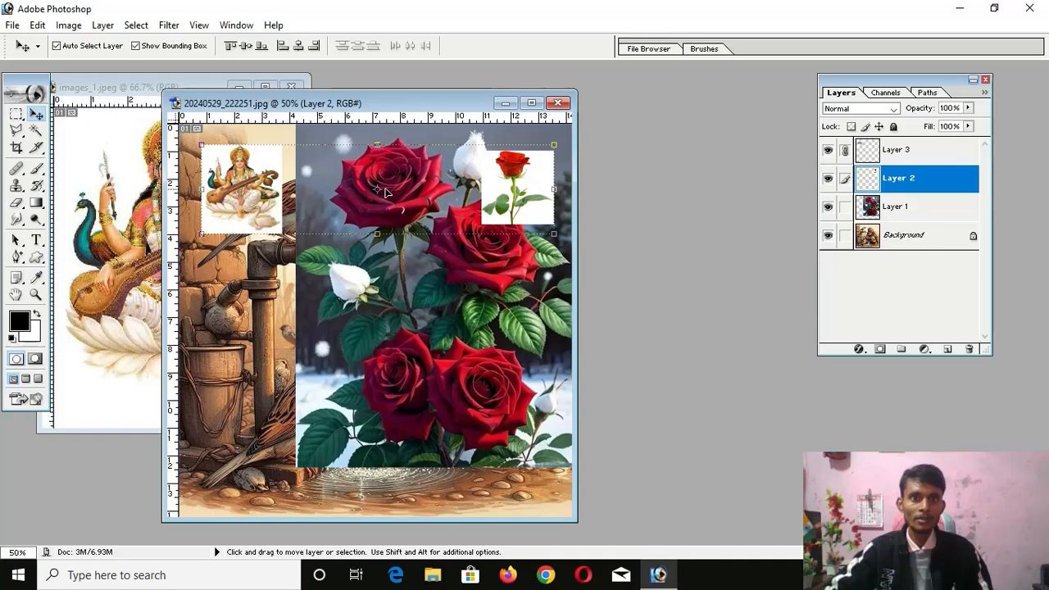
mouse_move(396, 184)
left_mouse_down()
mouse_move(390, 249)
mouse_move(389, 214)
mouse_move(441, 203)
mouse_move(409, 198)
mouse_move(405, 183)
left_mouse_up()
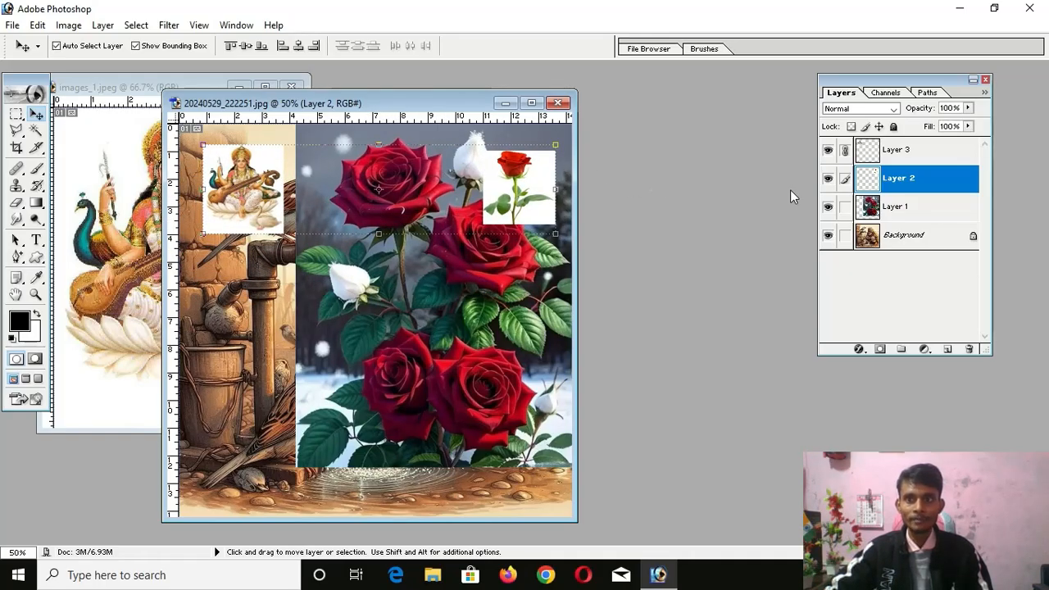
Unlink Layer 3 from Layer 2 and move Layer 2 alone down onto the lower roses of Layer 1.
left_click(846, 151)
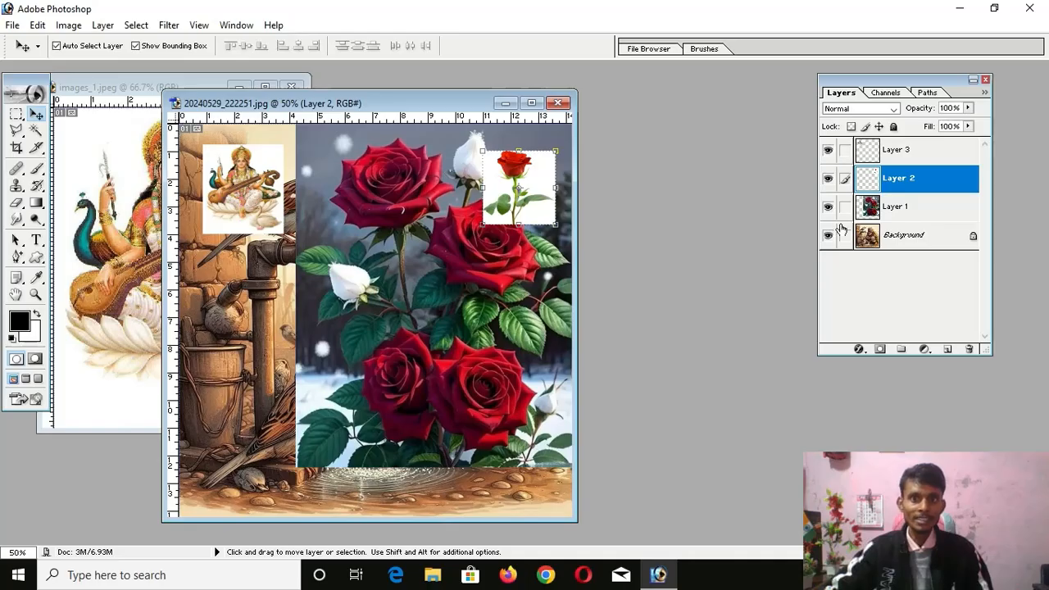
left_click_drag(527, 173, 465, 331)
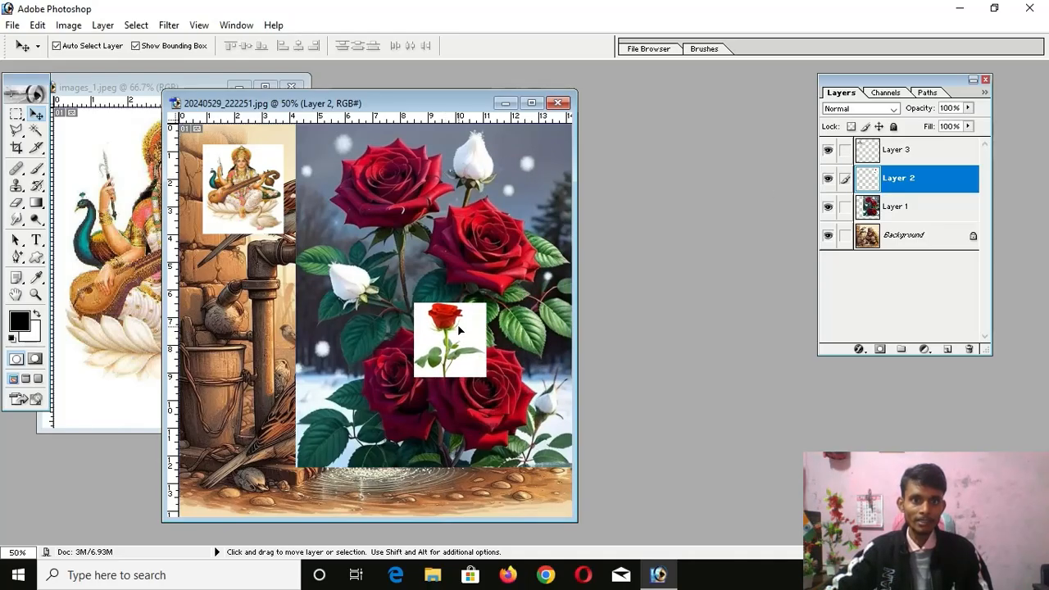
Link Layer 3 to Layer 2 again and shift both pictures together slightly down and to the left.
left_click(846, 151)
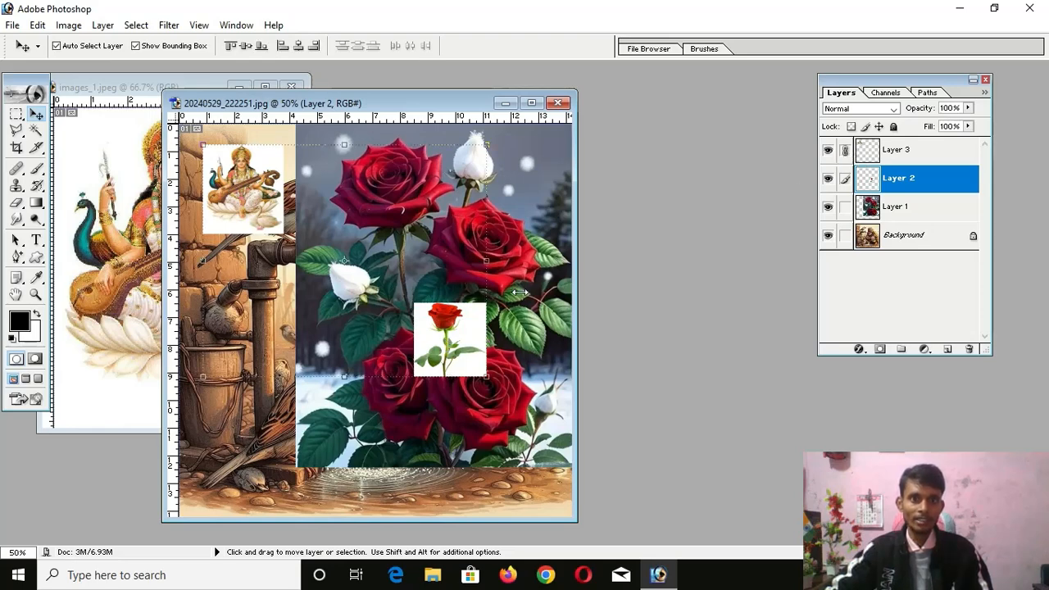
mouse_move(428, 234)
left_mouse_down()
mouse_move(436, 272)
mouse_move(439, 233)
mouse_move(427, 234)
left_mouse_up()
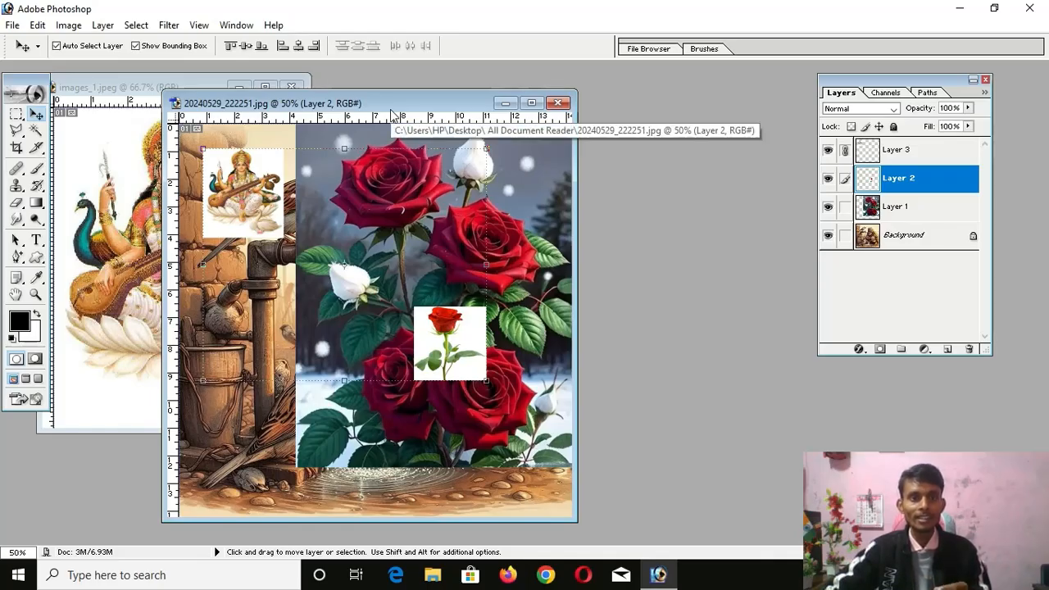
mouse_move(388, 179)
left_mouse_down()
mouse_move(405, 181)
mouse_move(396, 197)
left_mouse_up()
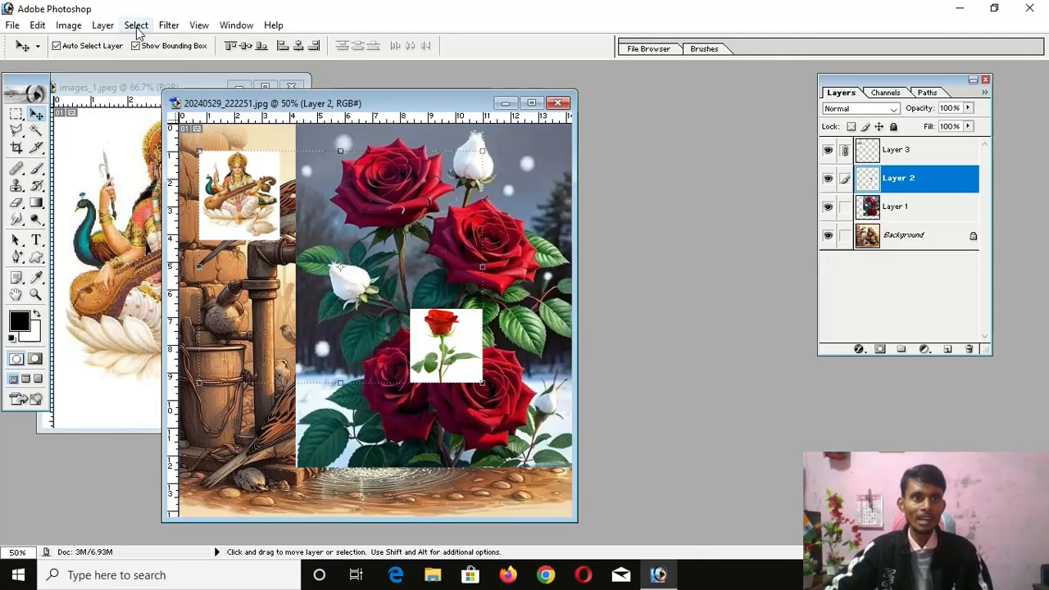
Make Layer 3 the active layer and align the linked Layer 2 to its top edge.
left_click(103, 26)
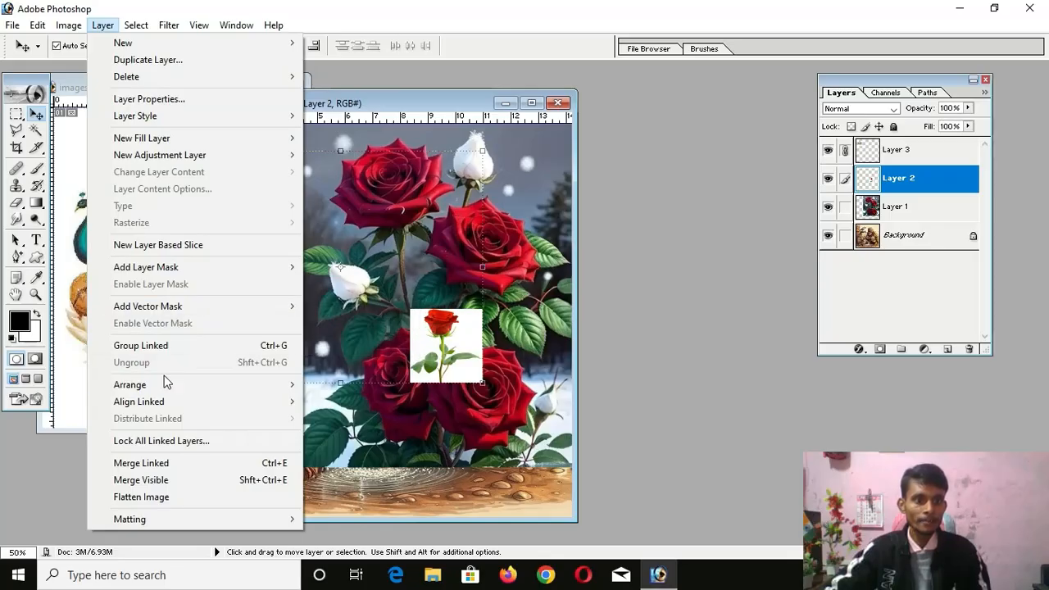
mouse_move(160, 387)
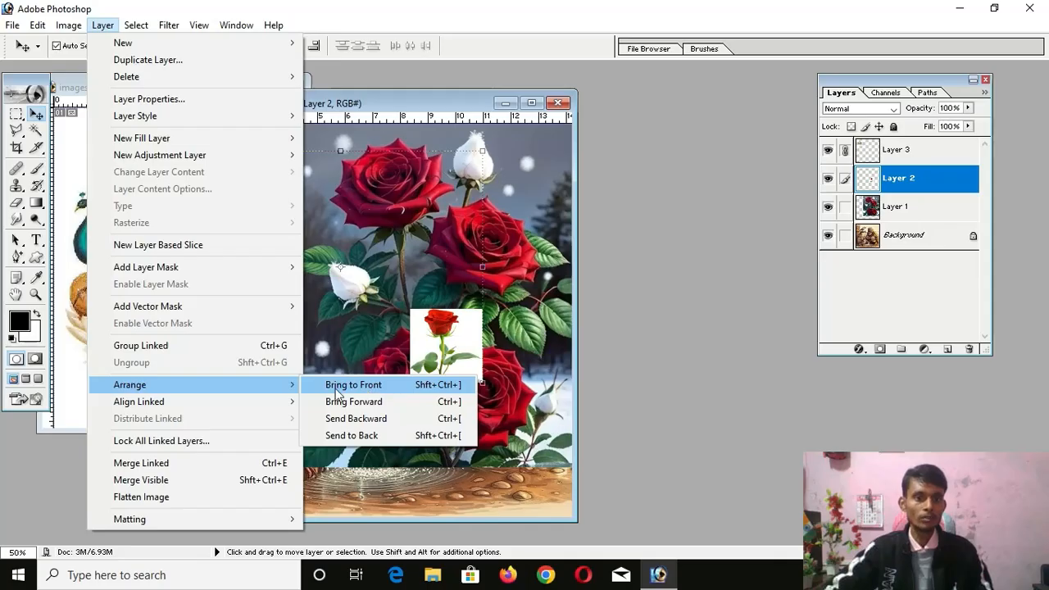
mouse_move(203, 403)
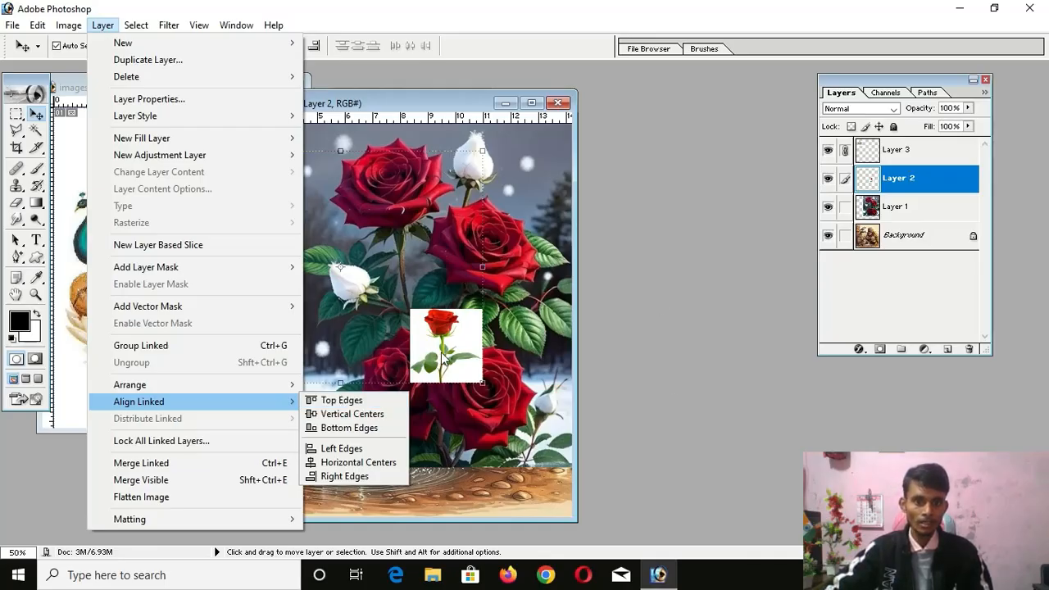
left_click(770, 219)
left_click(914, 156)
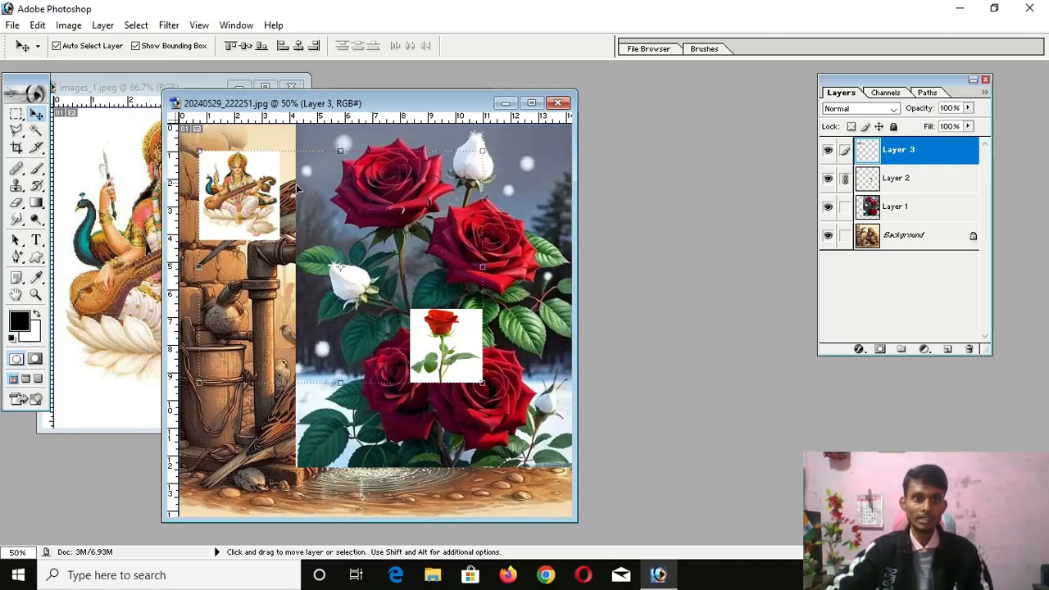
left_click(103, 25)
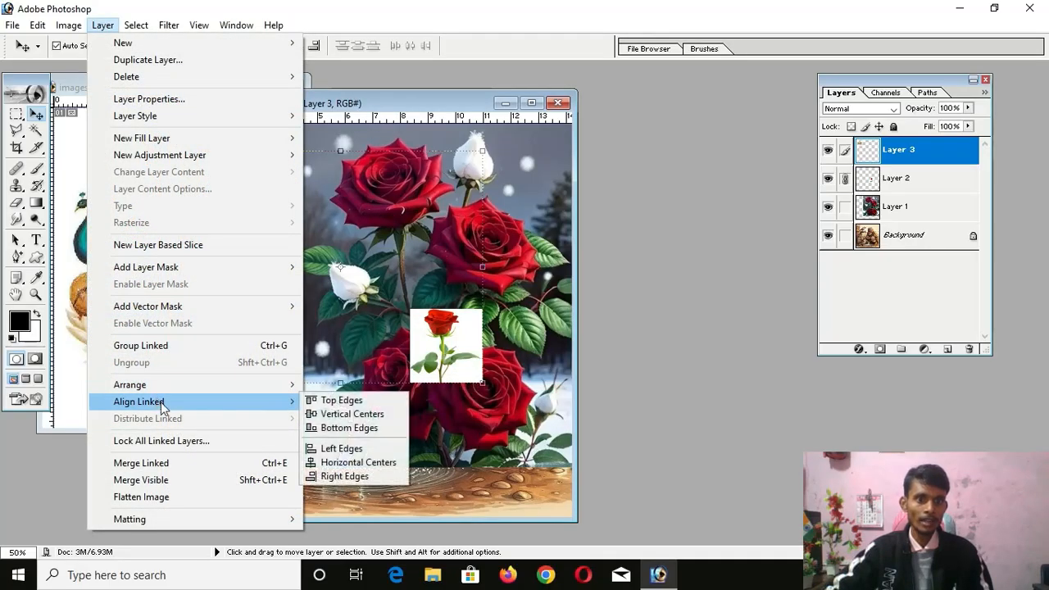
mouse_move(267, 402)
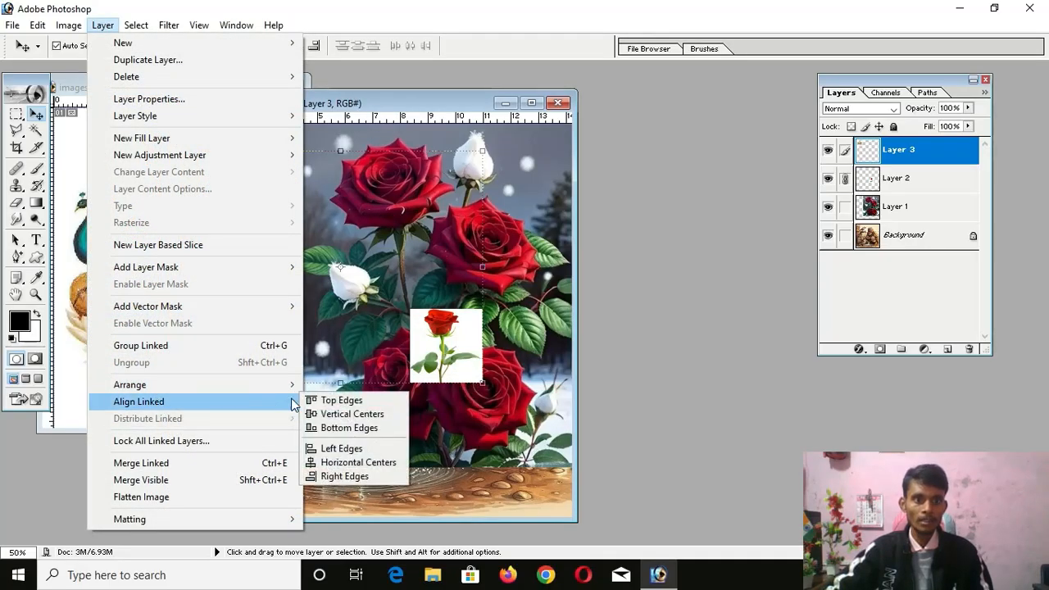
left_click(342, 402)
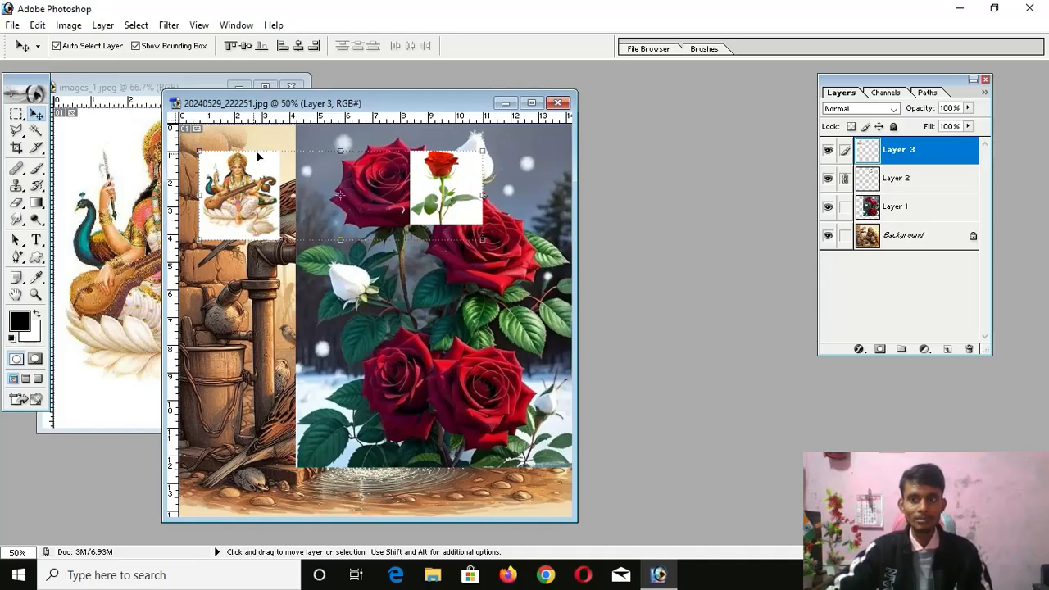
Align the linked Layer 2 with Layer 3 by vertical centers, followed by bottom edges.
left_click(109, 25)
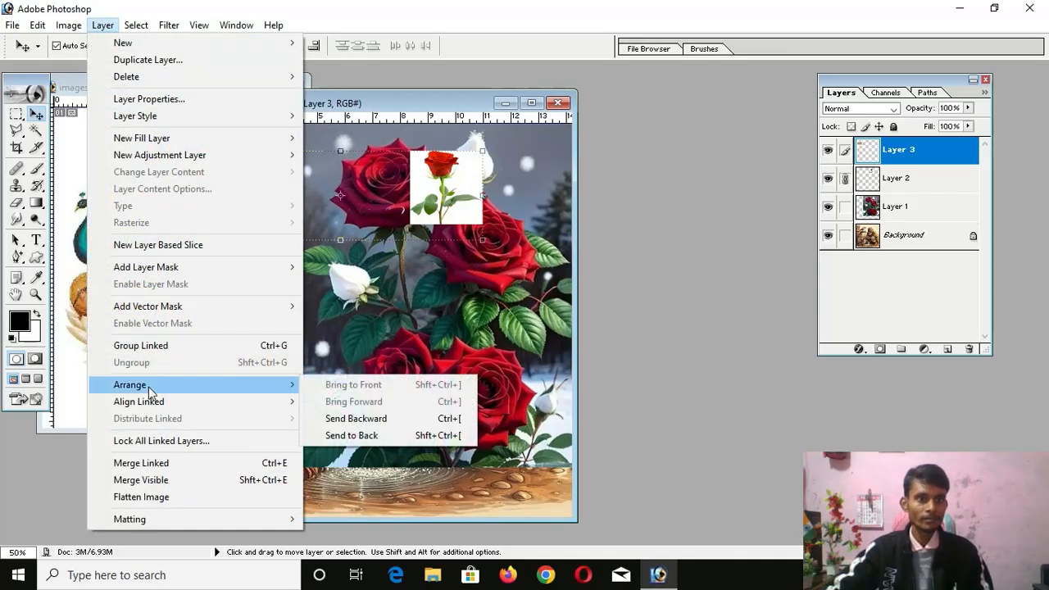
mouse_move(148, 401)
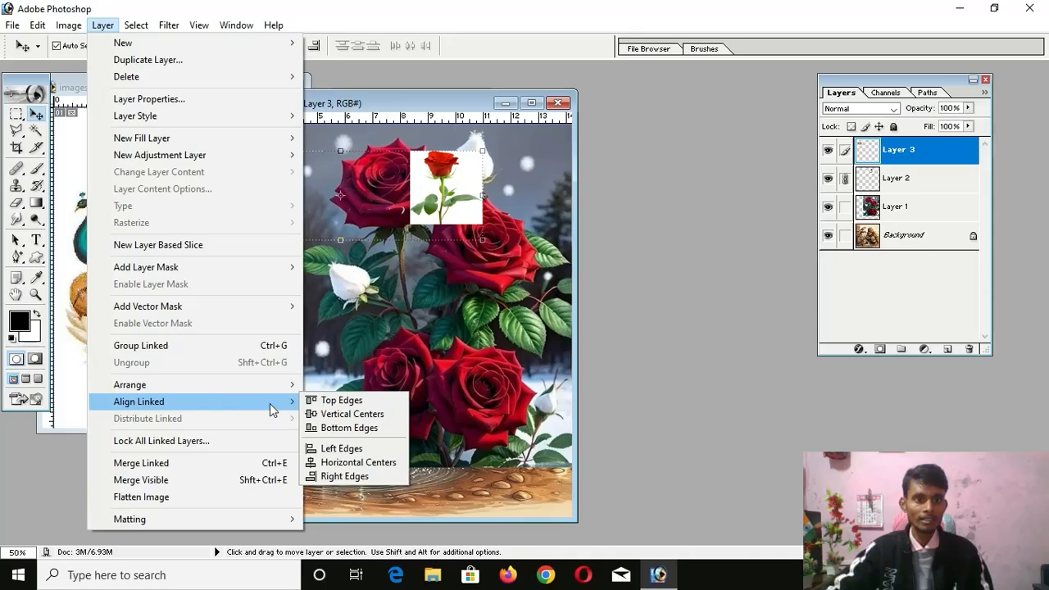
left_click(379, 417)
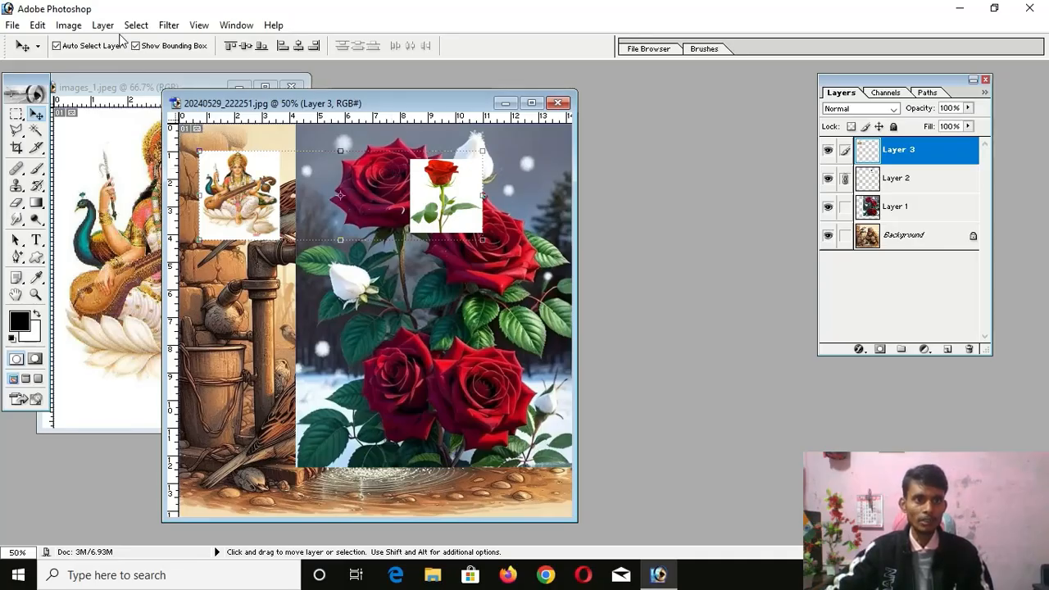
left_click(105, 27)
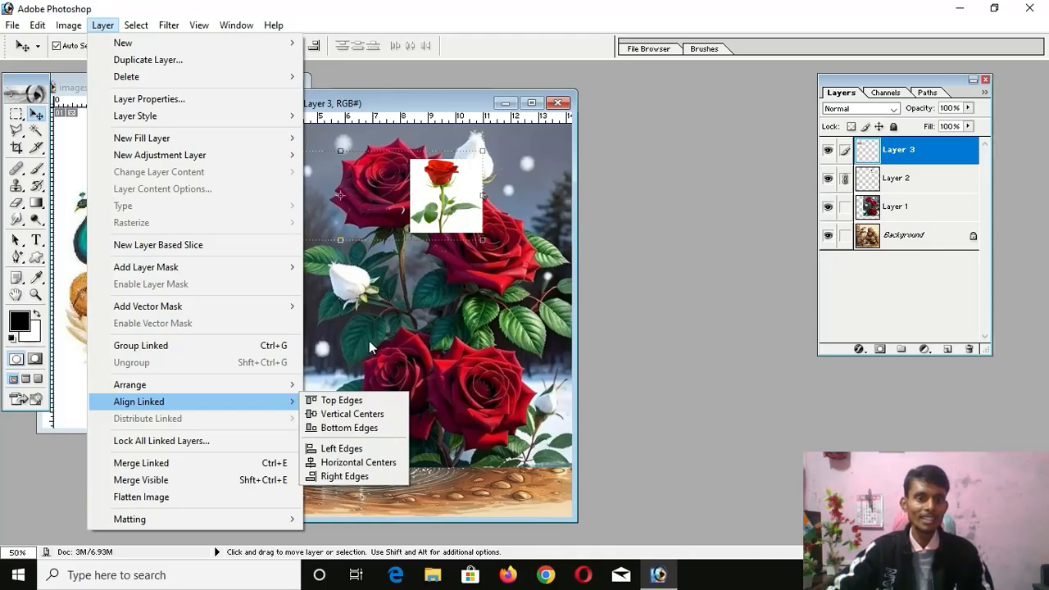
left_click(348, 428)
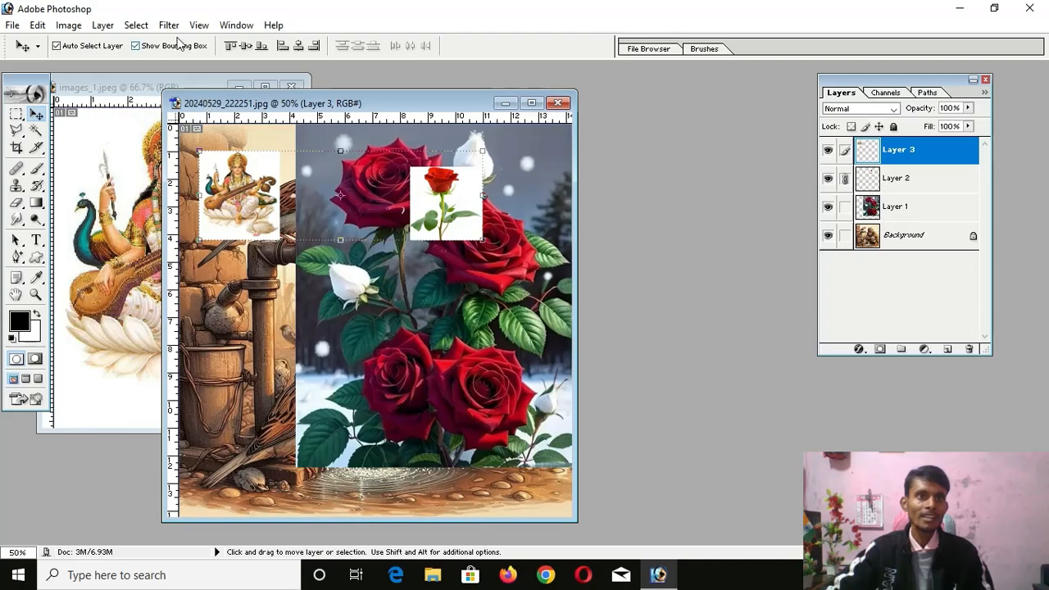
Align the linked Layer 2 with Layer 3 by their horizontal centers.
left_click(109, 27)
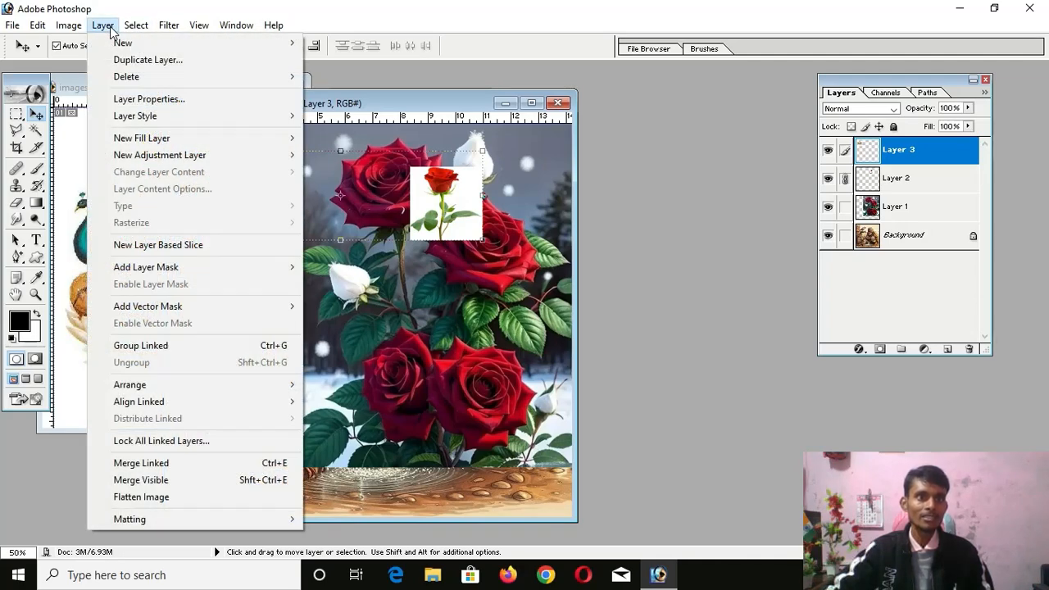
mouse_move(248, 401)
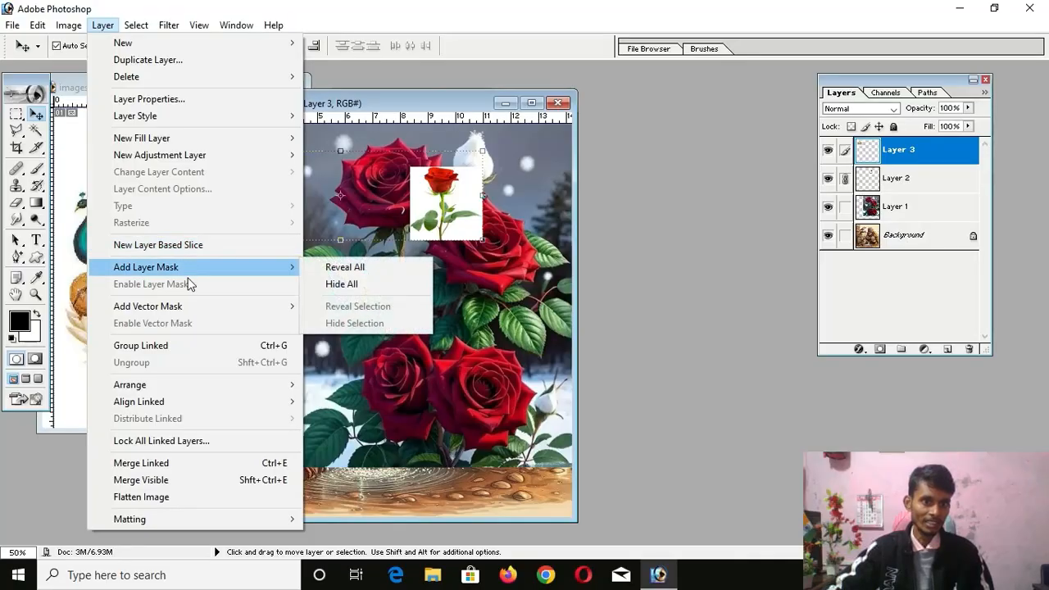
mouse_move(180, 403)
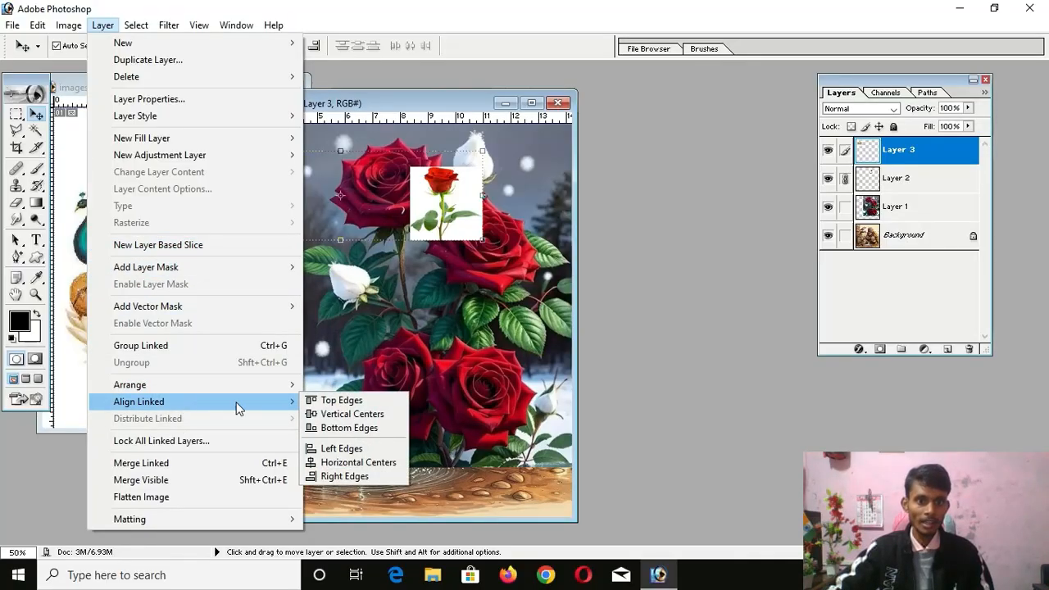
left_click(361, 464)
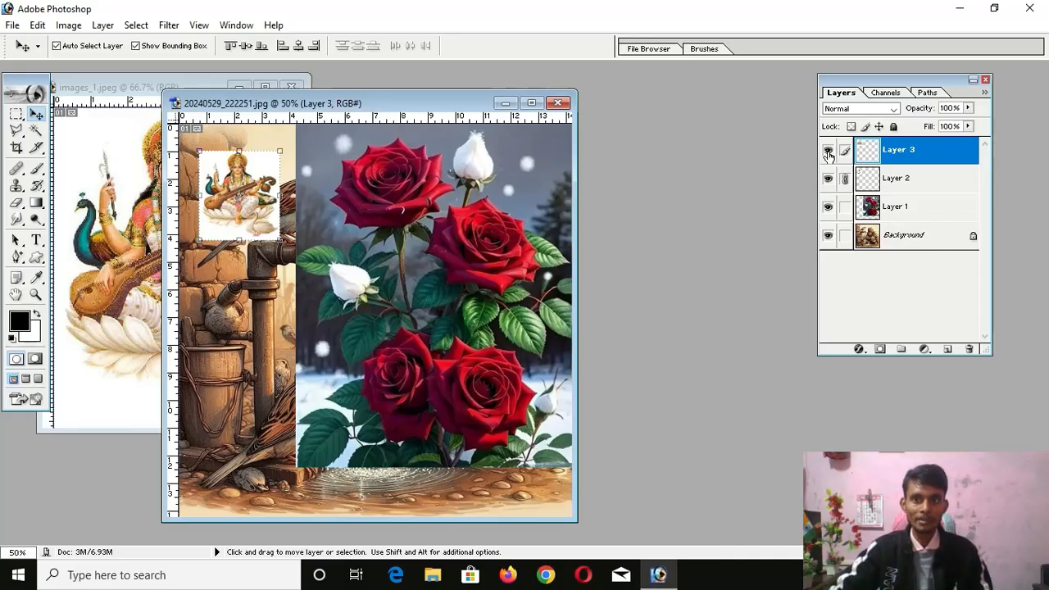
Toggle the visibility of Layer 3 and Layer 2 to examine how the two aligned pictures overlap, leaving both shown.
left_click(828, 152)
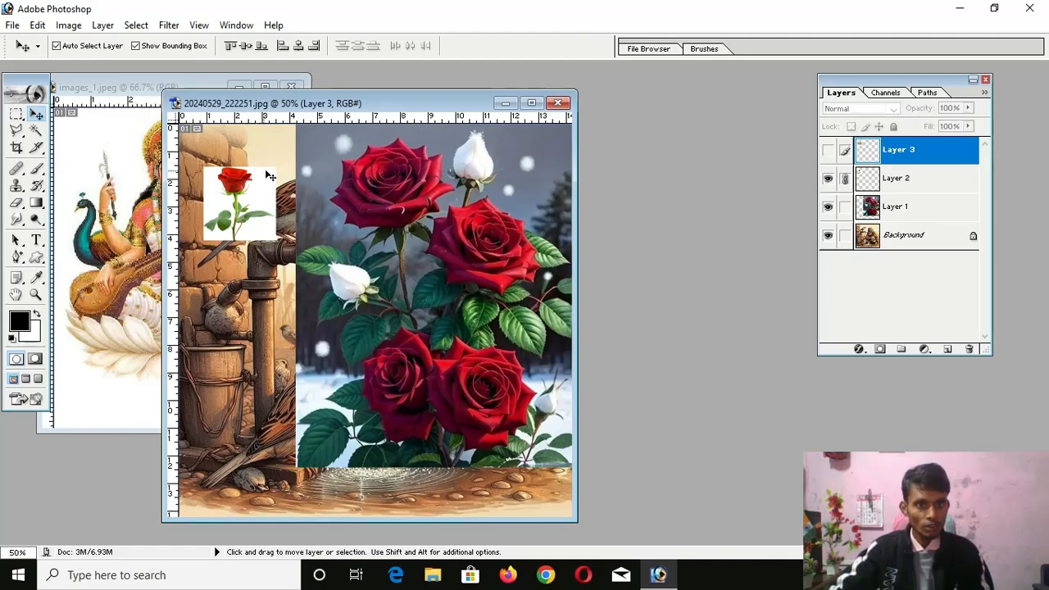
left_click(828, 151)
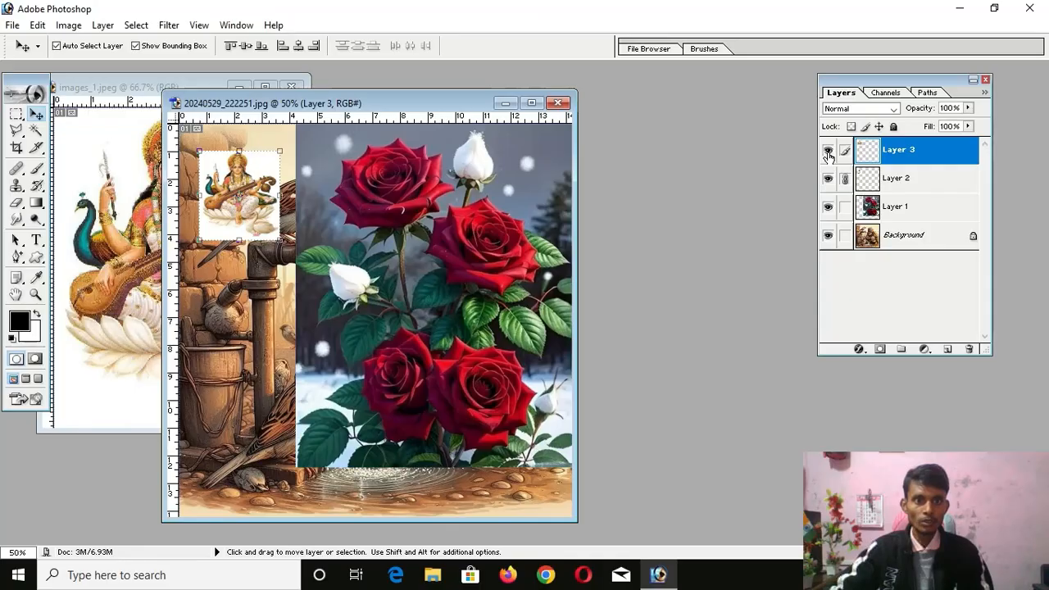
left_click(827, 150)
left_click(828, 151)
left_click(828, 151)
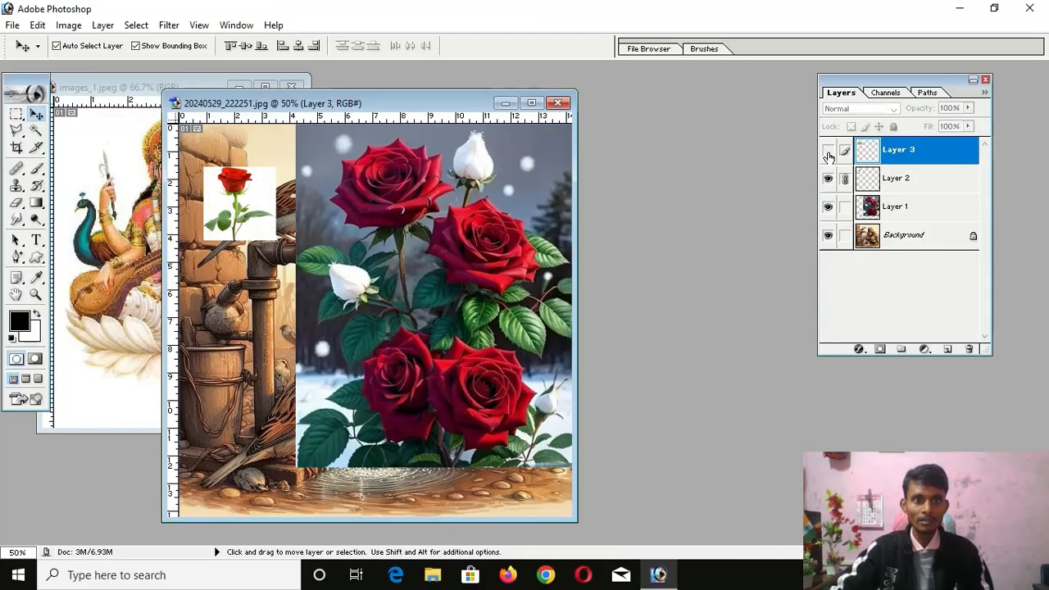
left_click(828, 150)
left_click(828, 151)
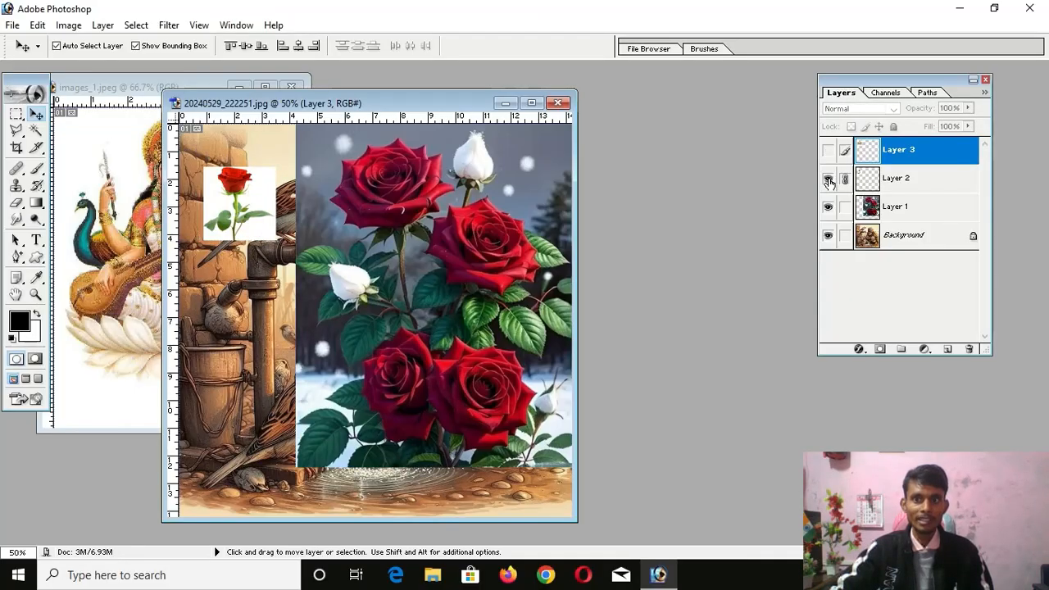
left_click(828, 179)
left_click(828, 151)
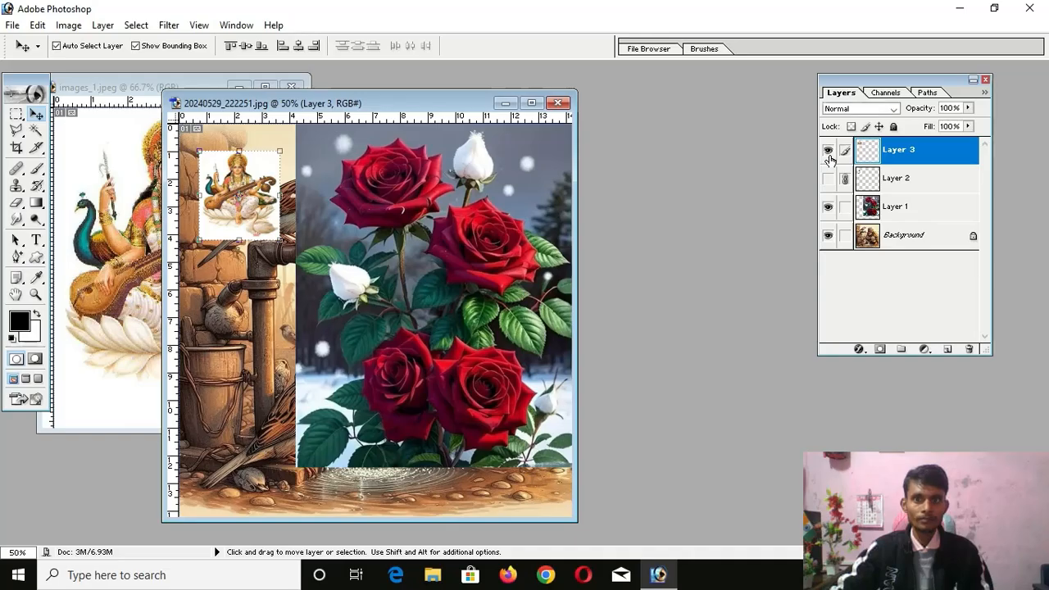
left_click(828, 179)
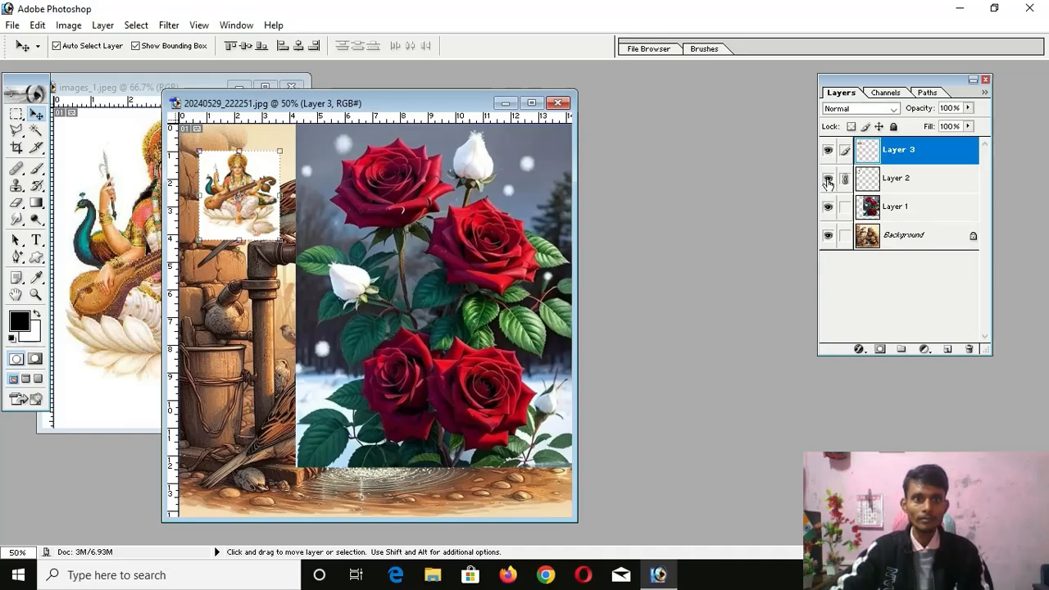
Unlink Layer 3 from Layer 2 and move the Layer 3 picture down below the small rose picture.
left_click(908, 178)
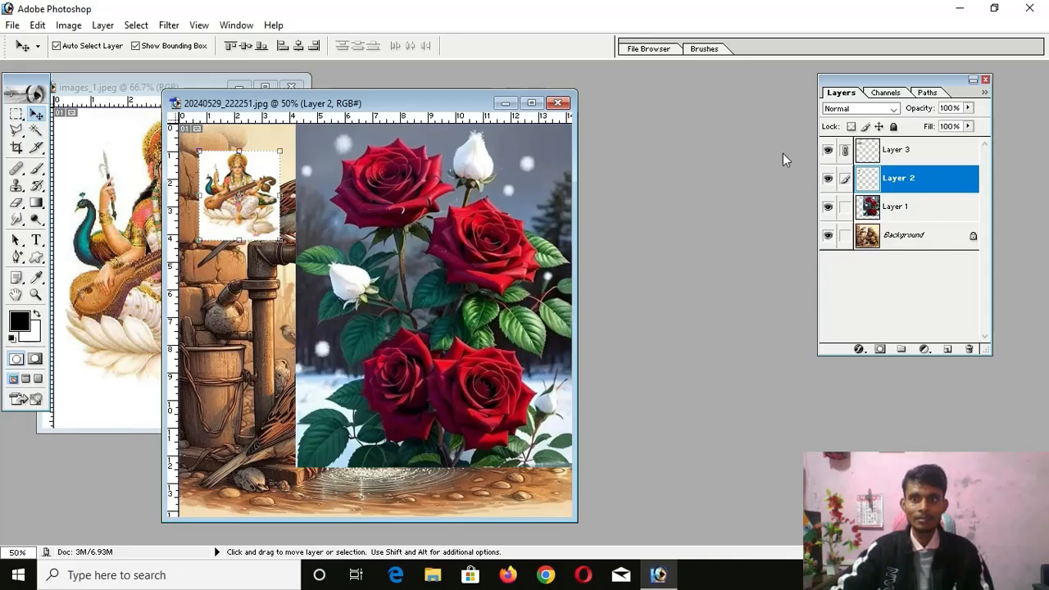
left_click(846, 153)
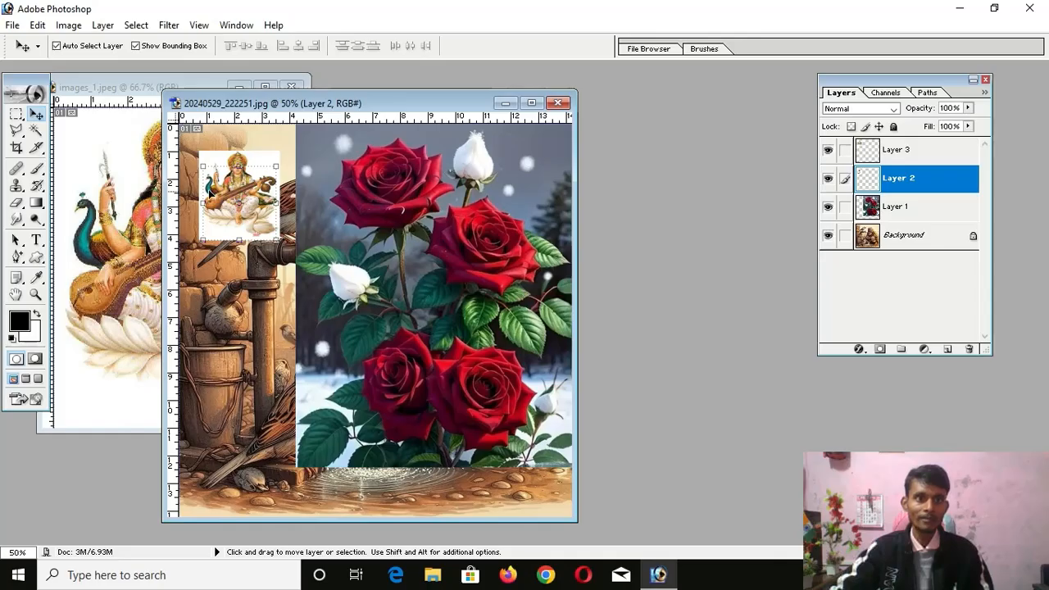
left_click_drag(227, 197, 230, 322)
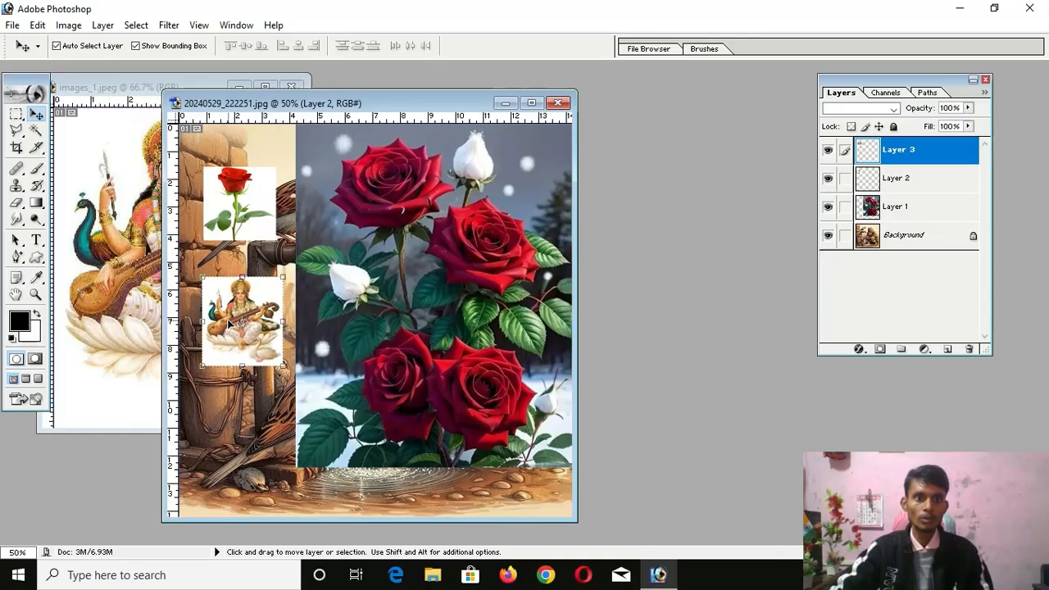
Move Layer 3 from beneath the small rose picture to the canvas's upper right corner, over the Layer 1 roses.
left_click(104, 28)
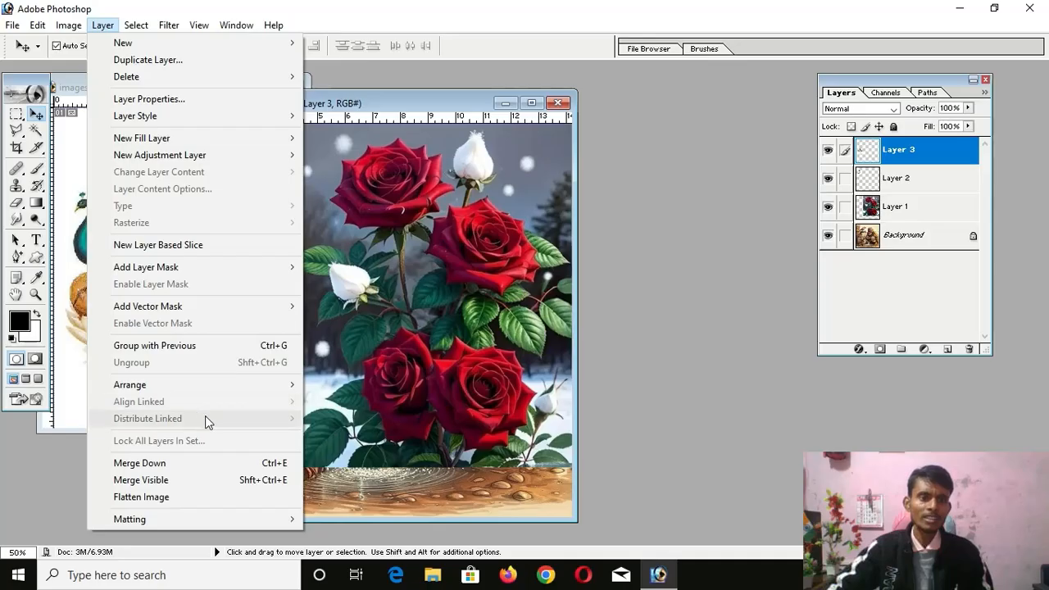
left_click(341, 356)
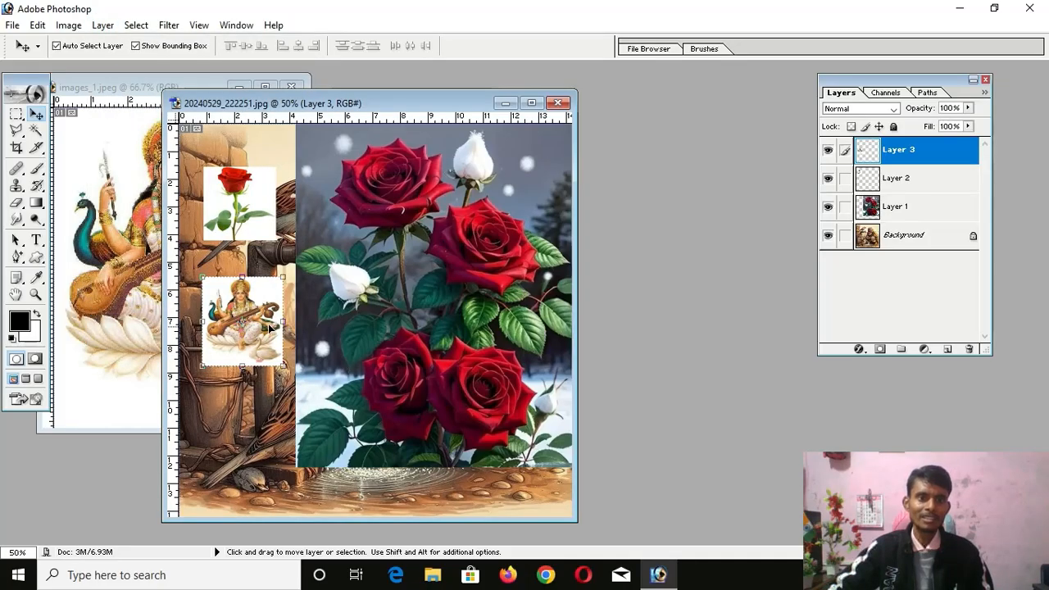
left_click_drag(262, 324, 262, 297)
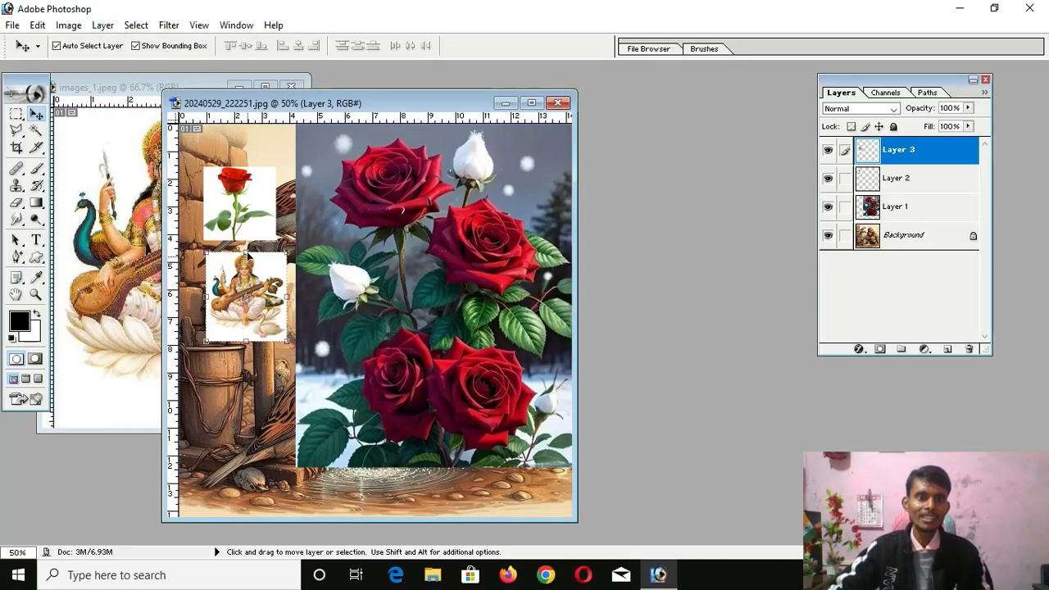
left_click(104, 25)
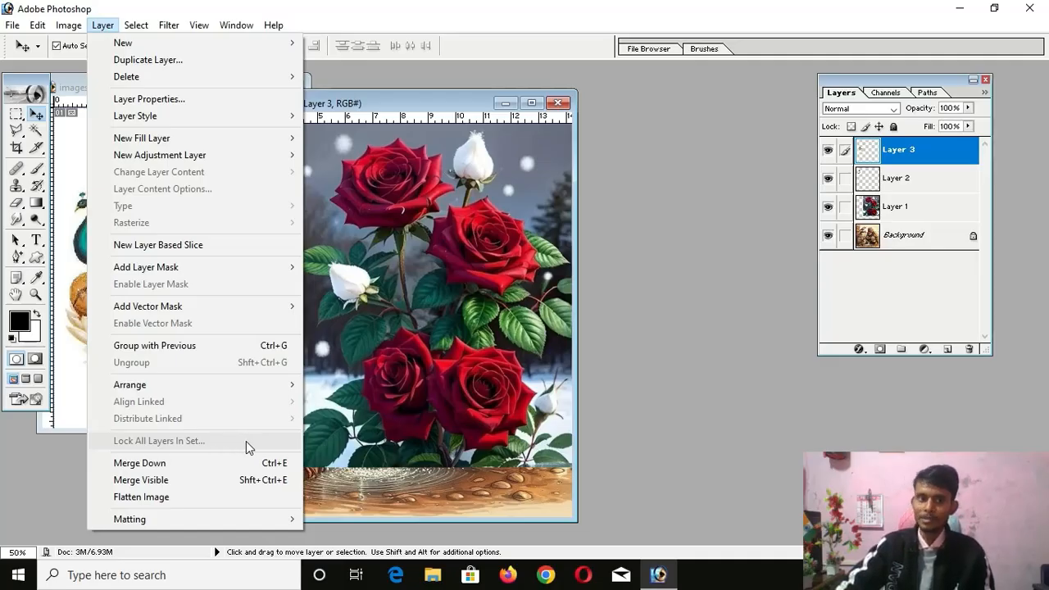
left_click(366, 386)
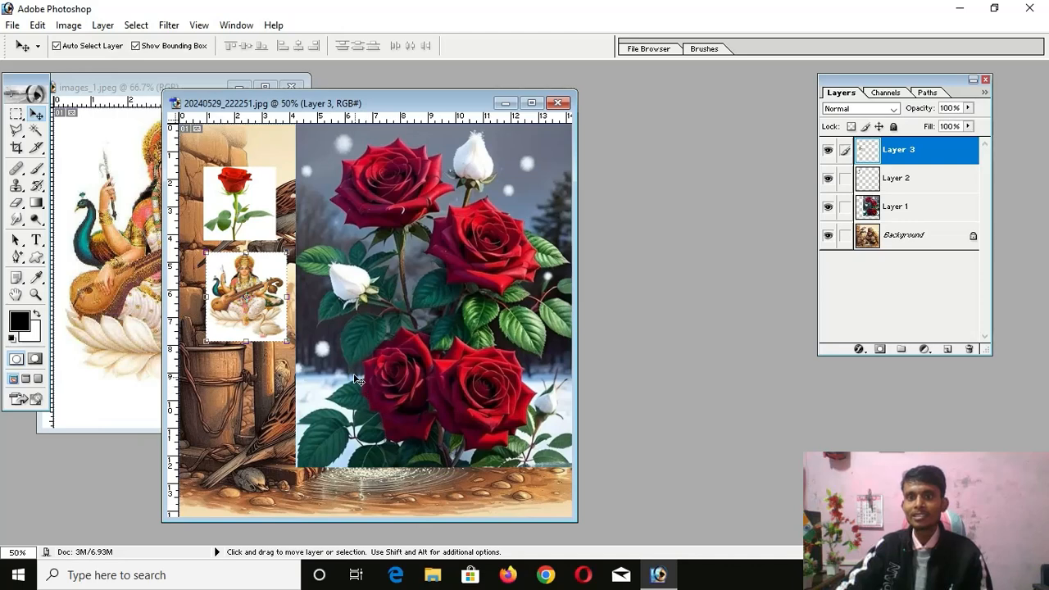
left_click_drag(262, 305, 531, 193)
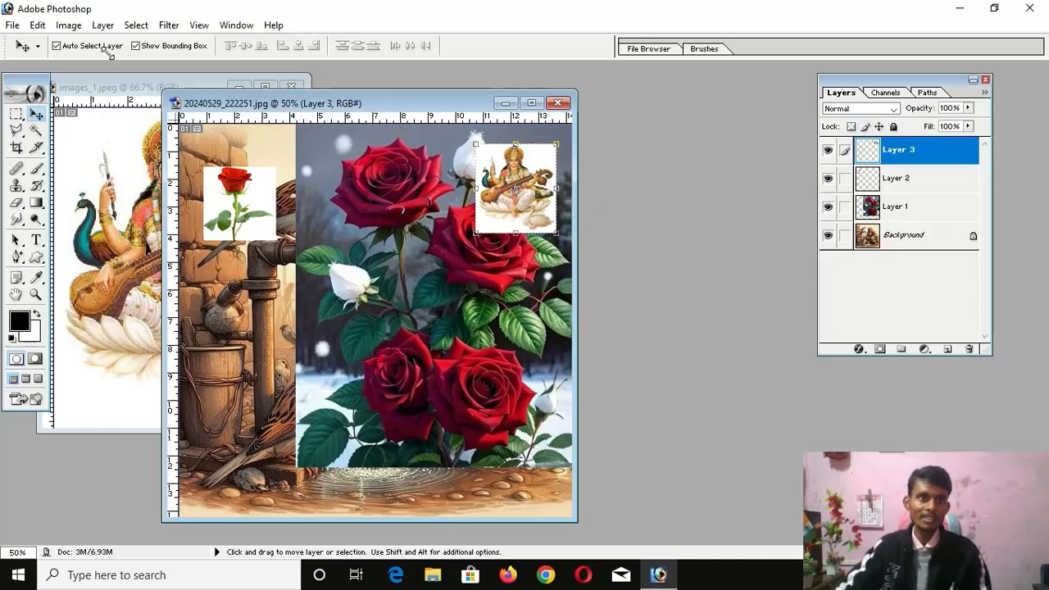
left_click(103, 24)
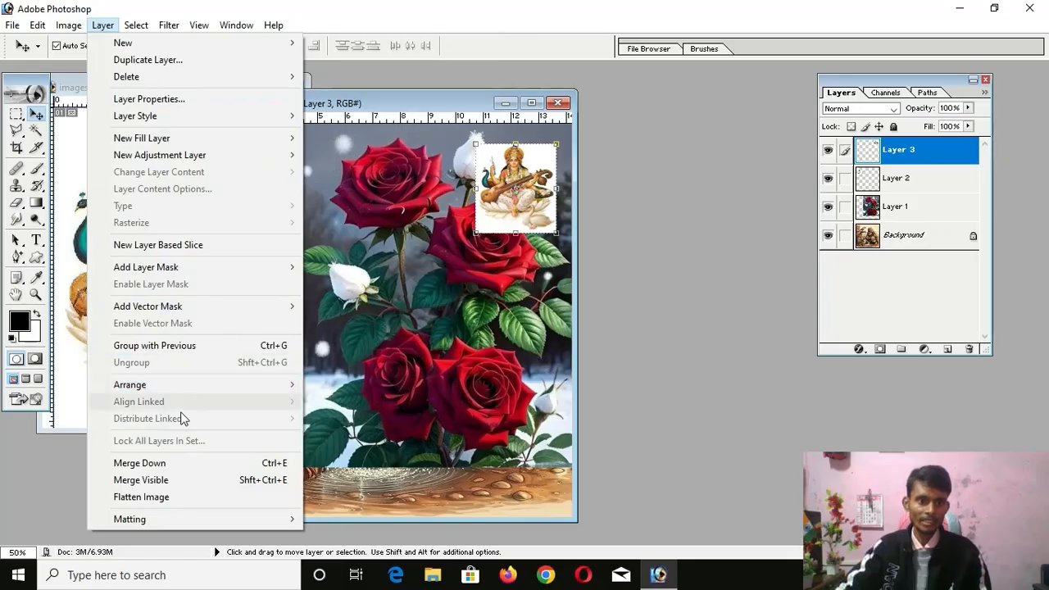
mouse_move(260, 386)
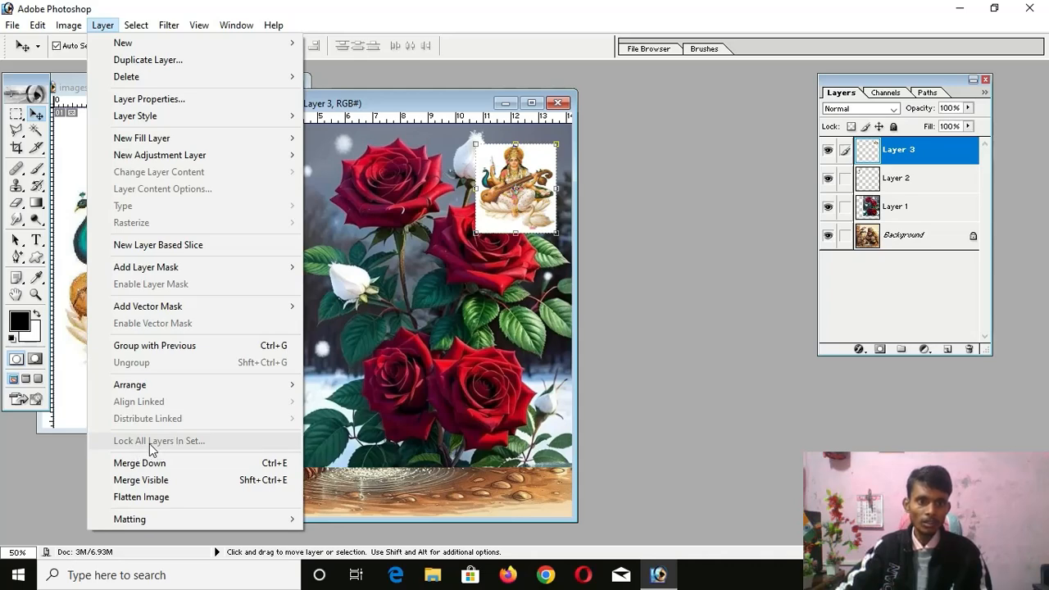
left_click(359, 396)
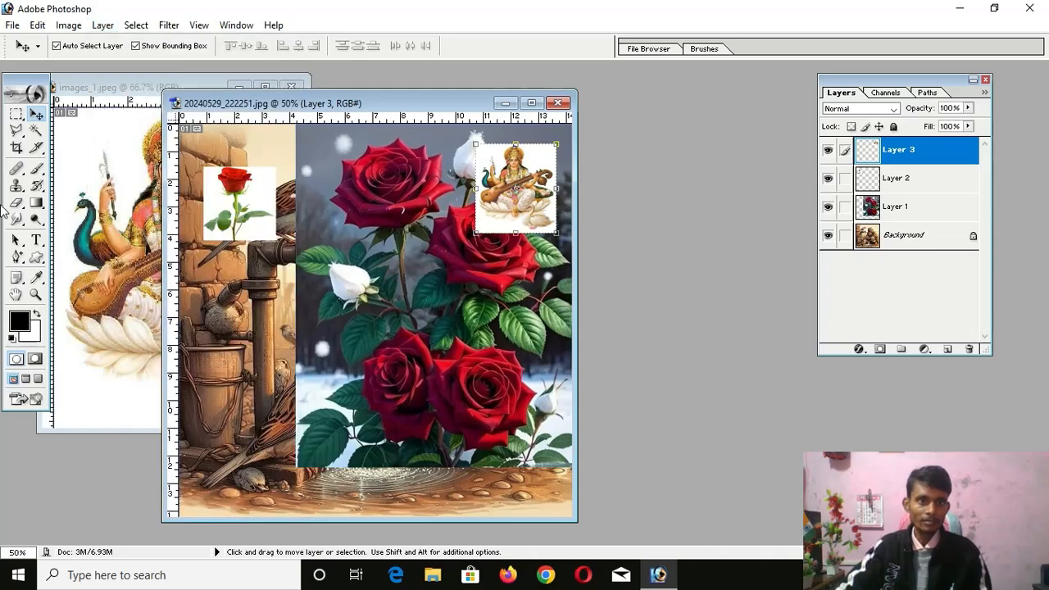
left_click(16, 114)
left_click(35, 113)
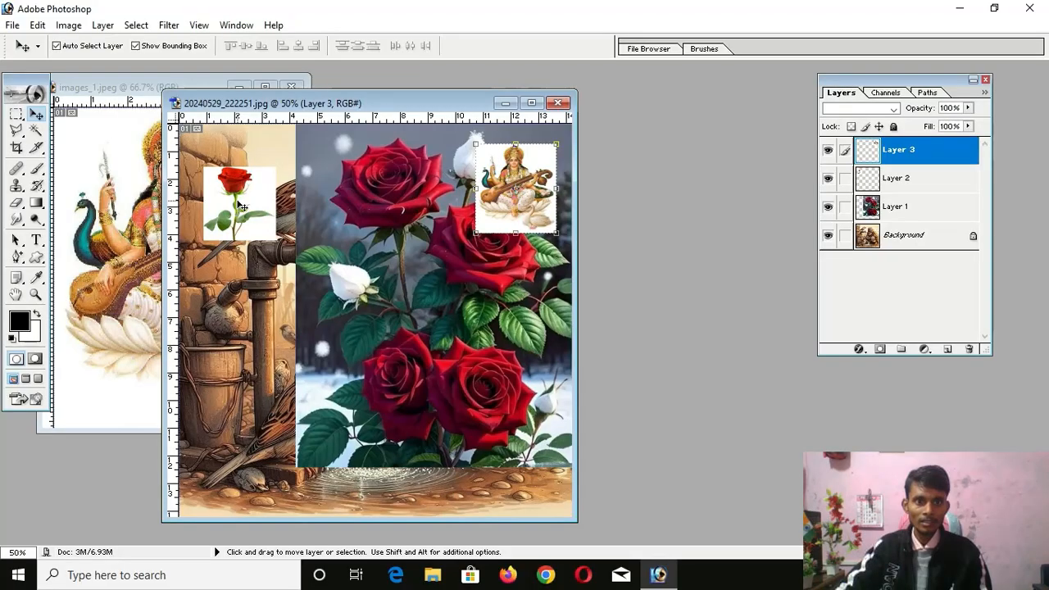
Move the small rose picture over the upper-left rose of Layer 1, then select the individual layers in turn, ending on Layer 3.
left_click_drag(243, 207, 377, 195)
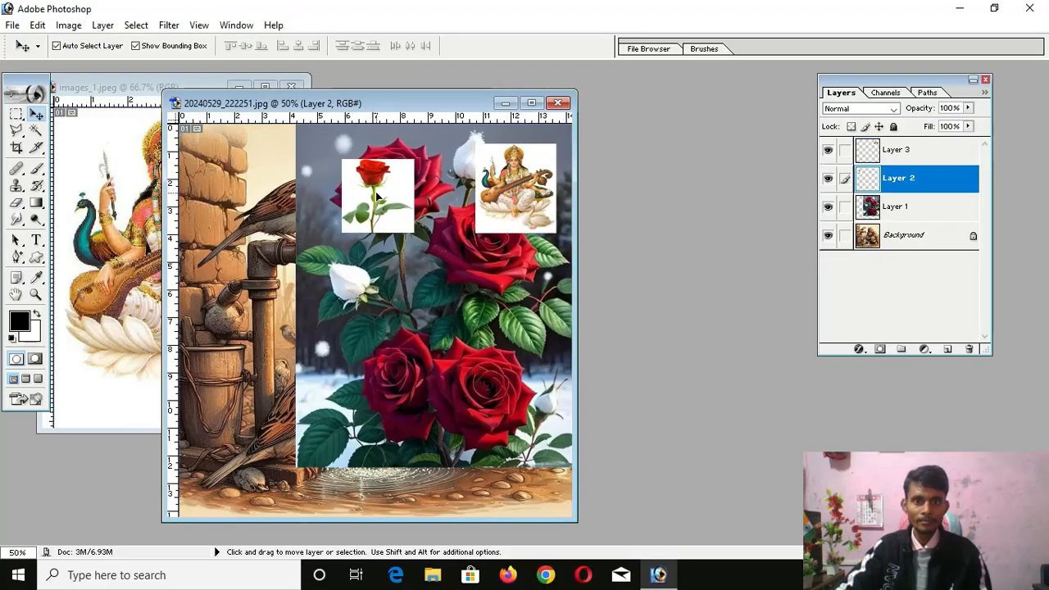
left_click(905, 206)
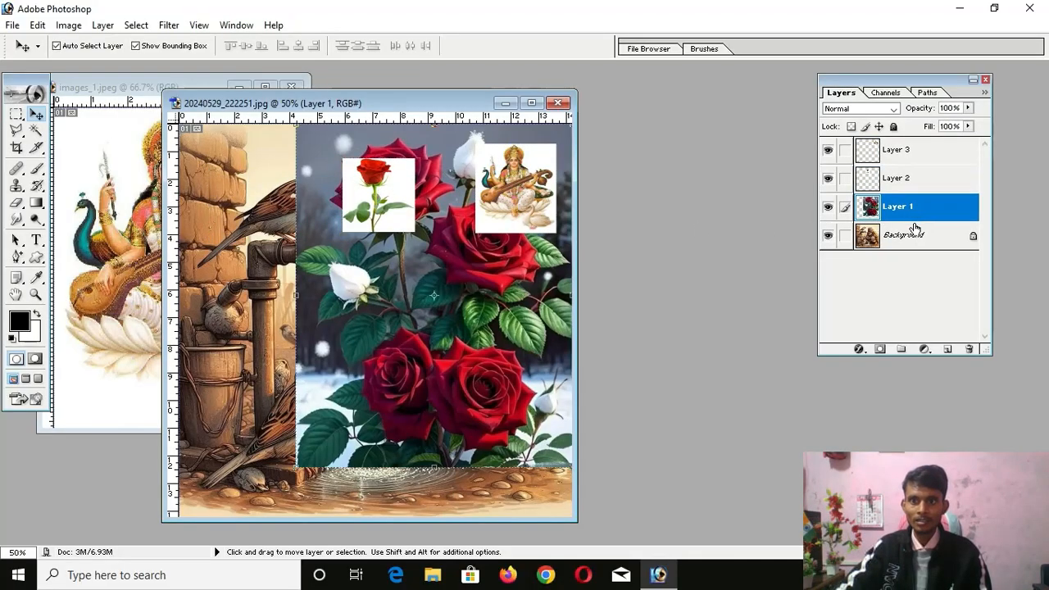
left_click(915, 231)
left_click(911, 203)
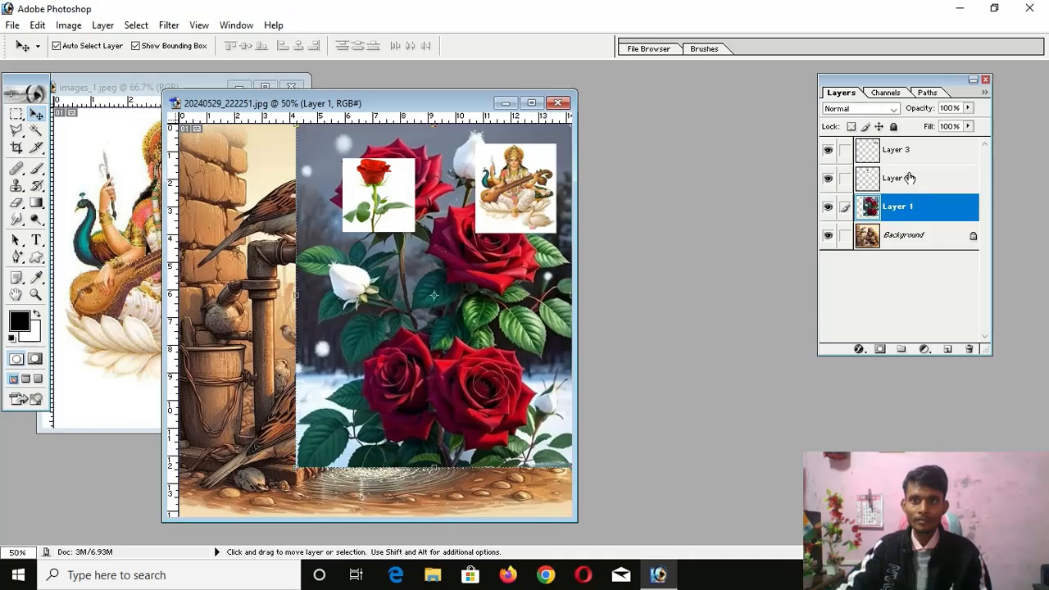
left_click(909, 177)
left_click(908, 153)
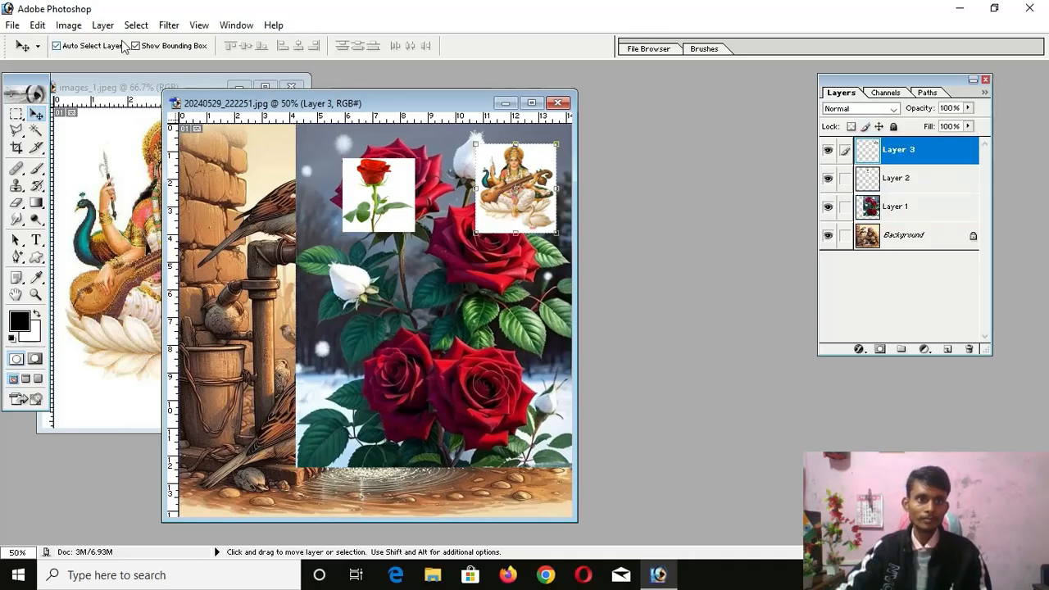
Examine which Layer commands, such as Lock All Layers In Set, are available for Layer 3, the Background and Layer 2.
left_click(102, 25)
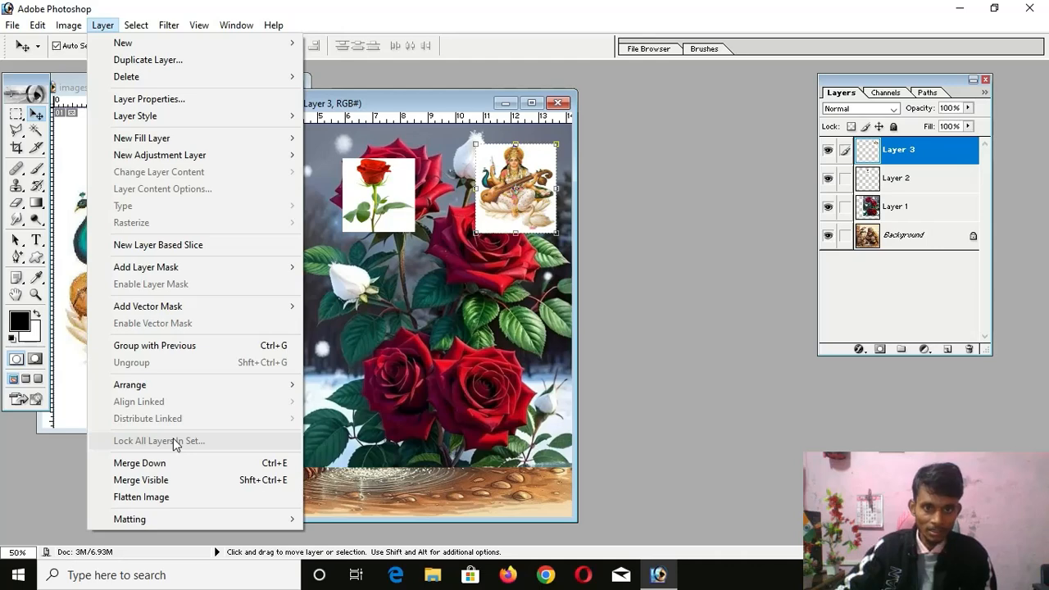
left_click(539, 353)
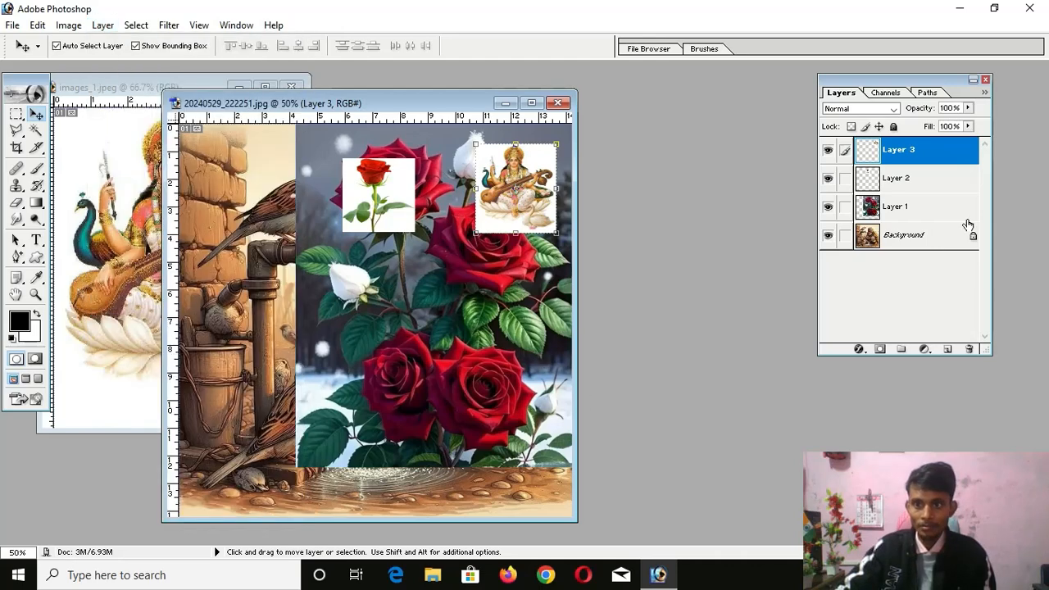
left_click(894, 238)
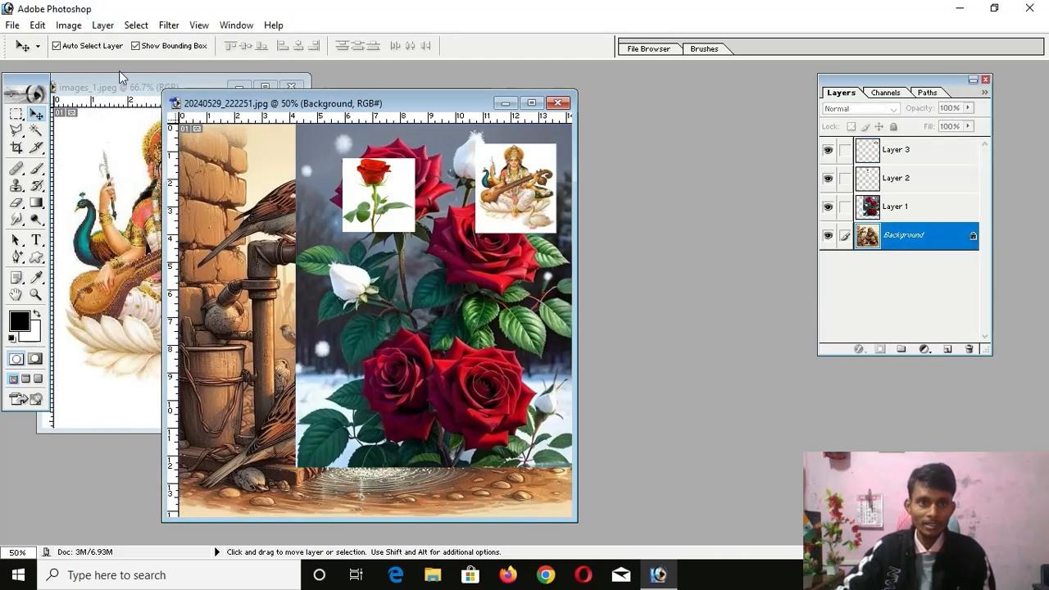
left_click(106, 25)
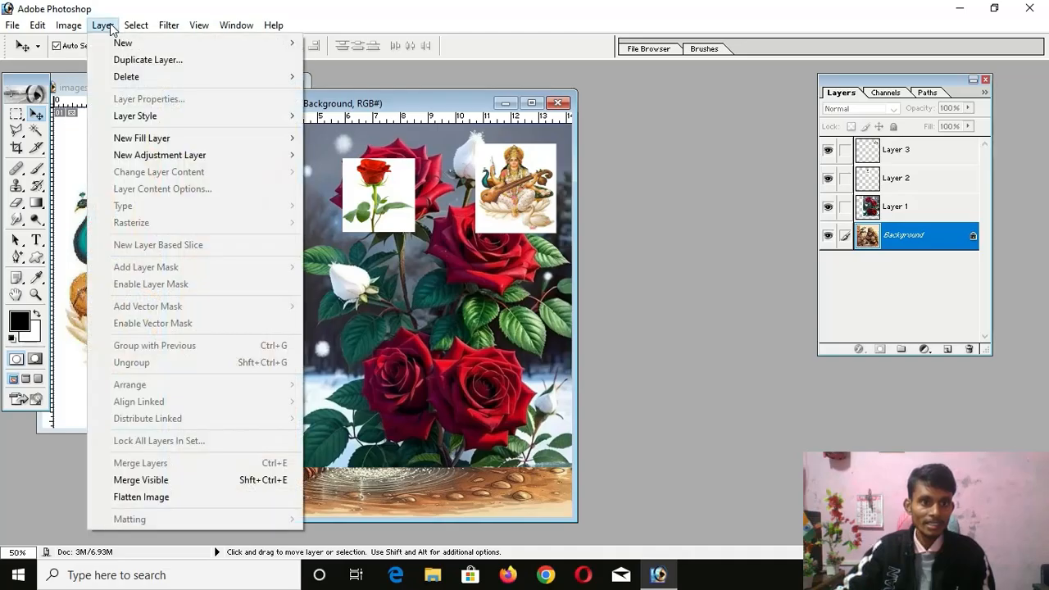
left_click(106, 26)
left_click(373, 205)
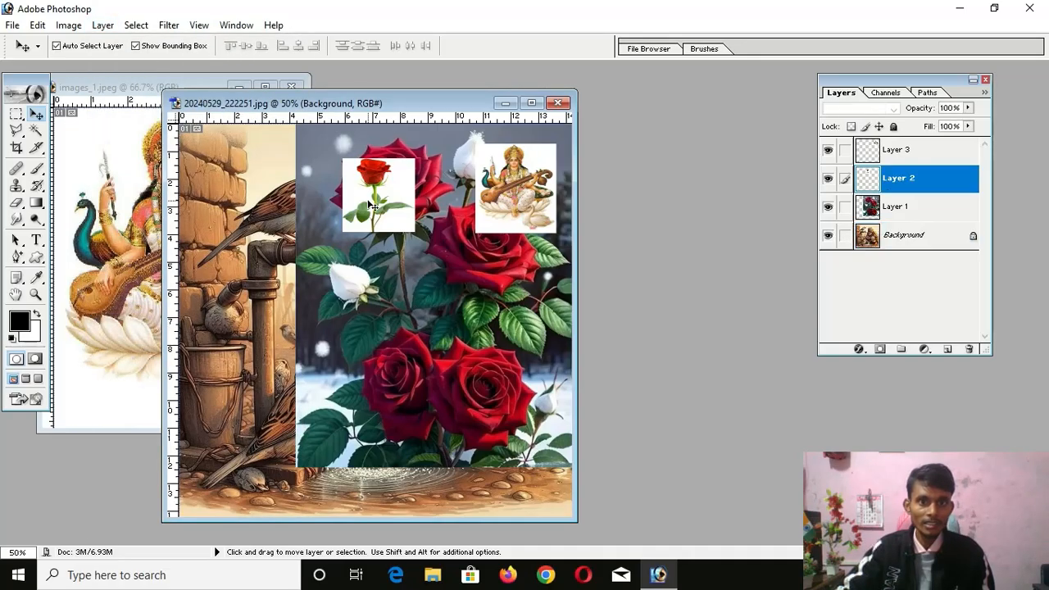
left_click(113, 26)
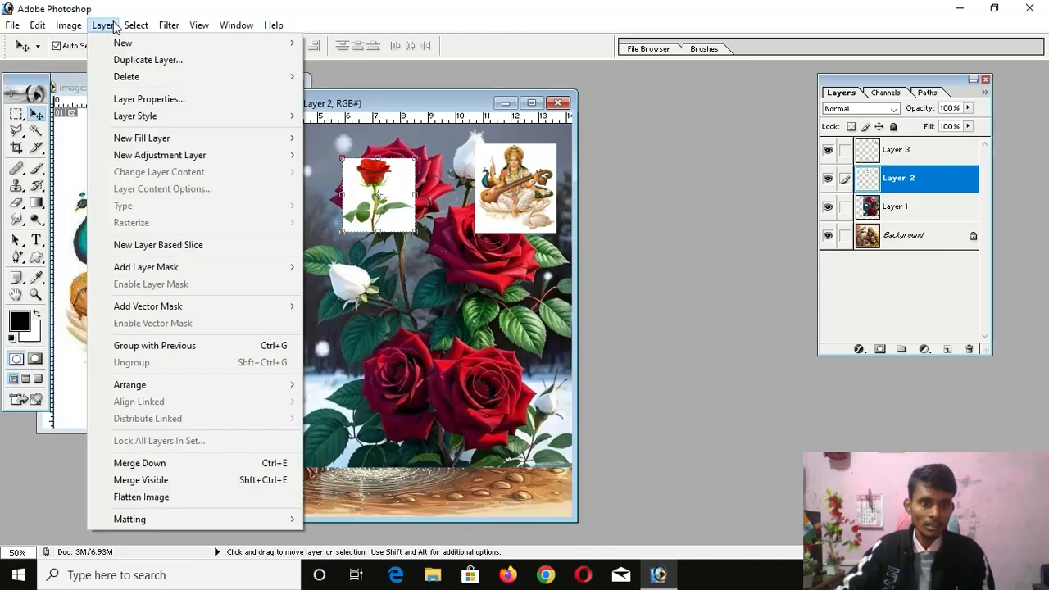
left_click(113, 26)
left_click(378, 279)
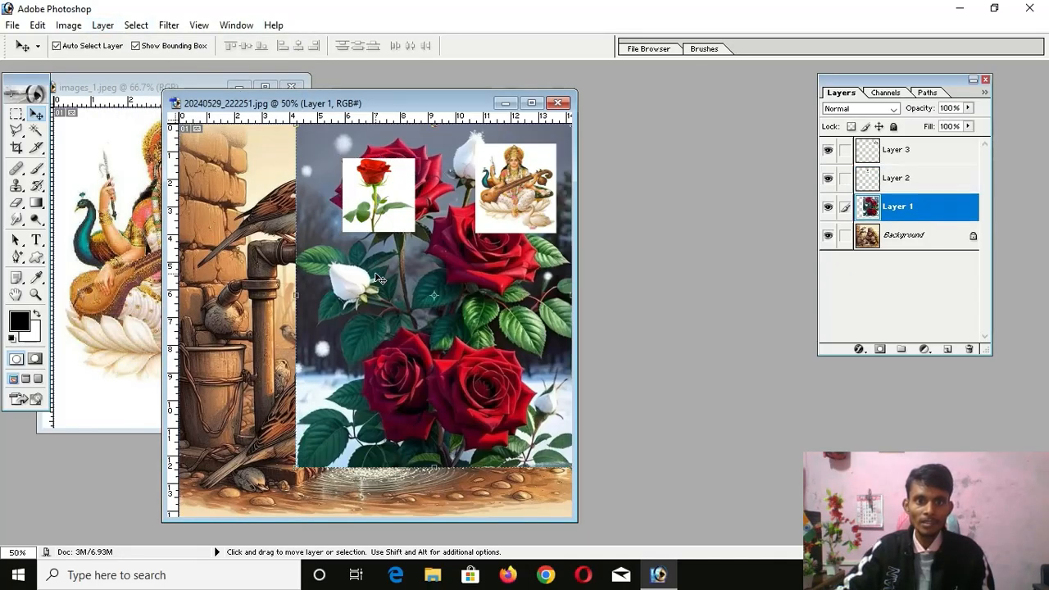
Enlarge the small rose picture to about 277% width and 319% height, shift it leftward and apply the transformation.
left_click(386, 189)
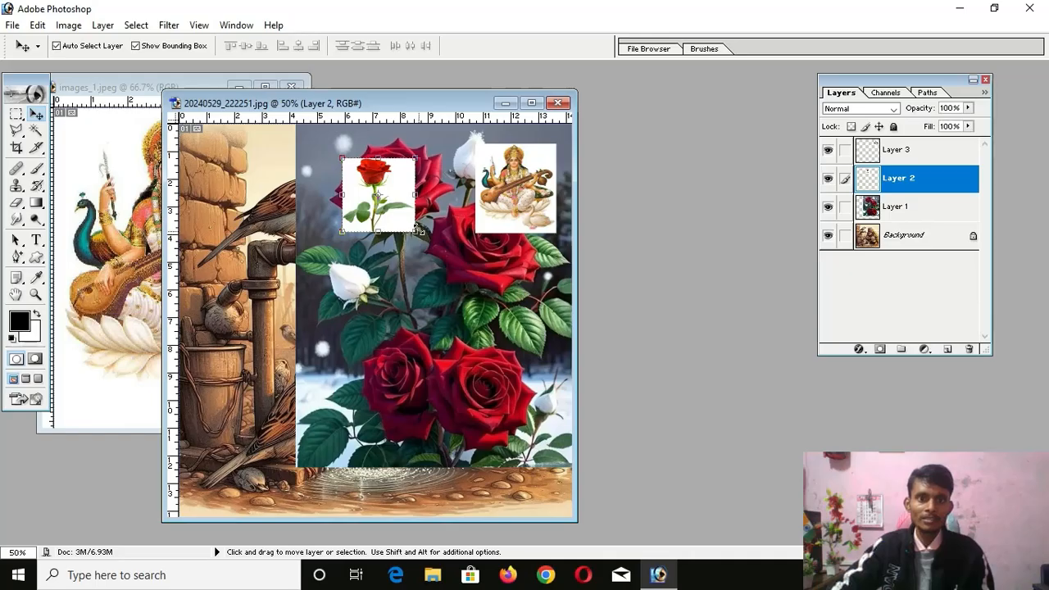
left_click_drag(417, 231, 547, 391)
left_click_drag(478, 293, 374, 297)
left_click(36, 113)
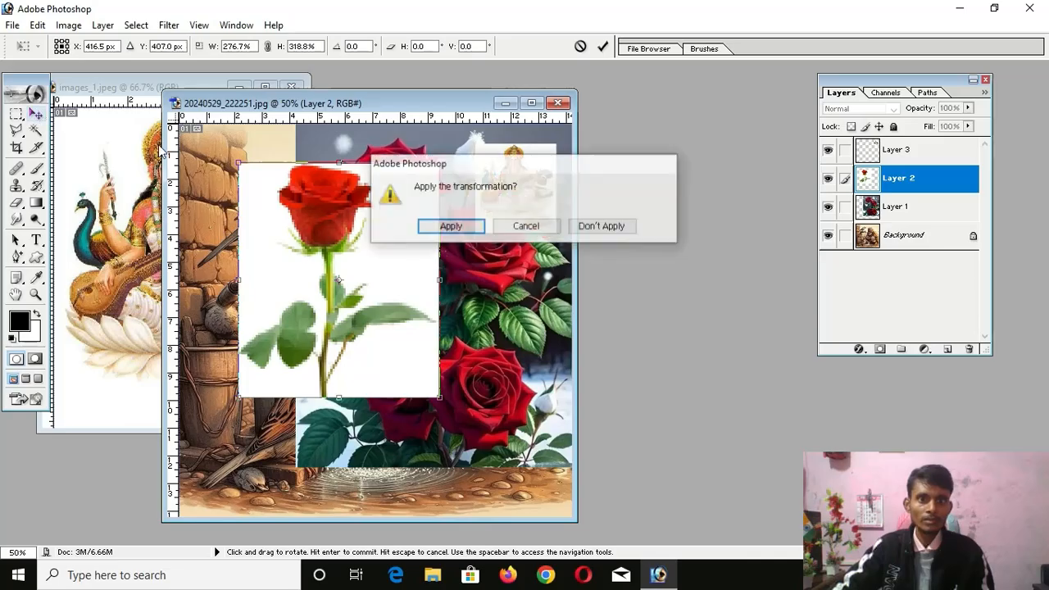
left_click(450, 227)
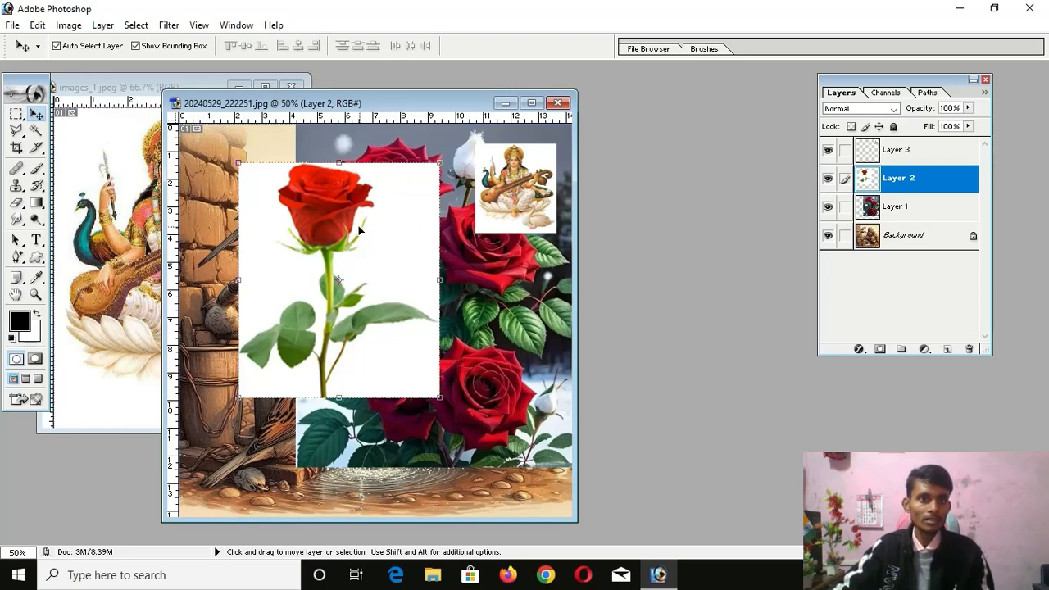
Remove the white background around the enlarged rose on Layer 2 with the Magic Wand, including the area beside the stem.
left_click(36, 131)
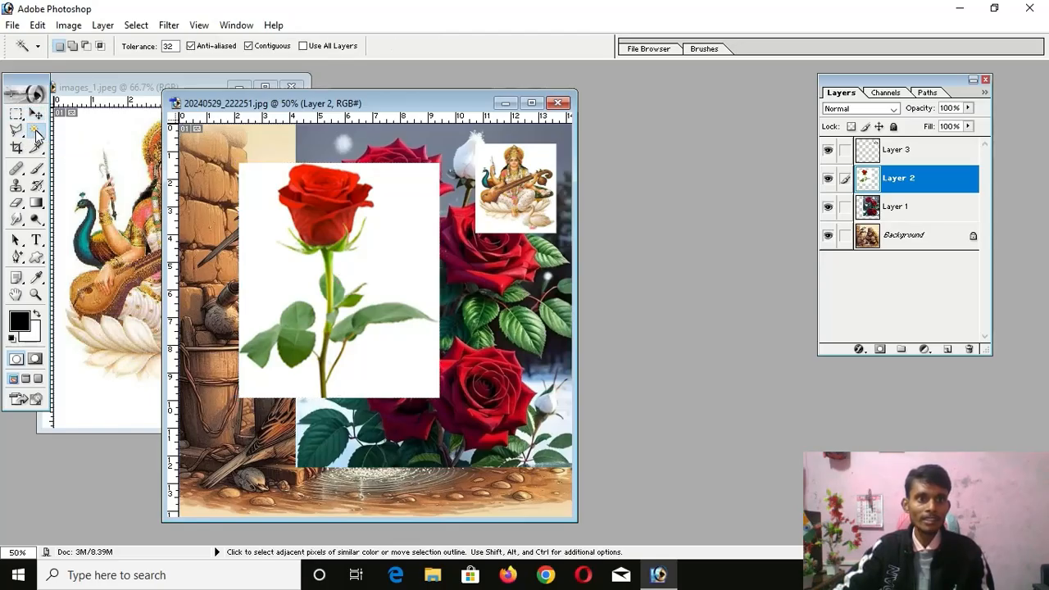
left_click(403, 239)
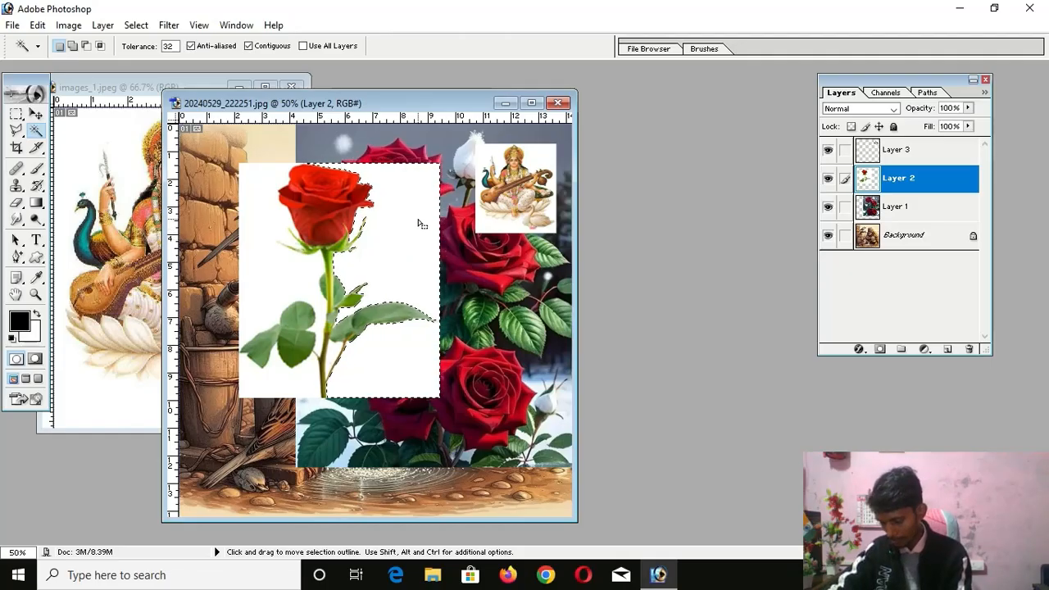
key("Delete")
left_click(263, 268)
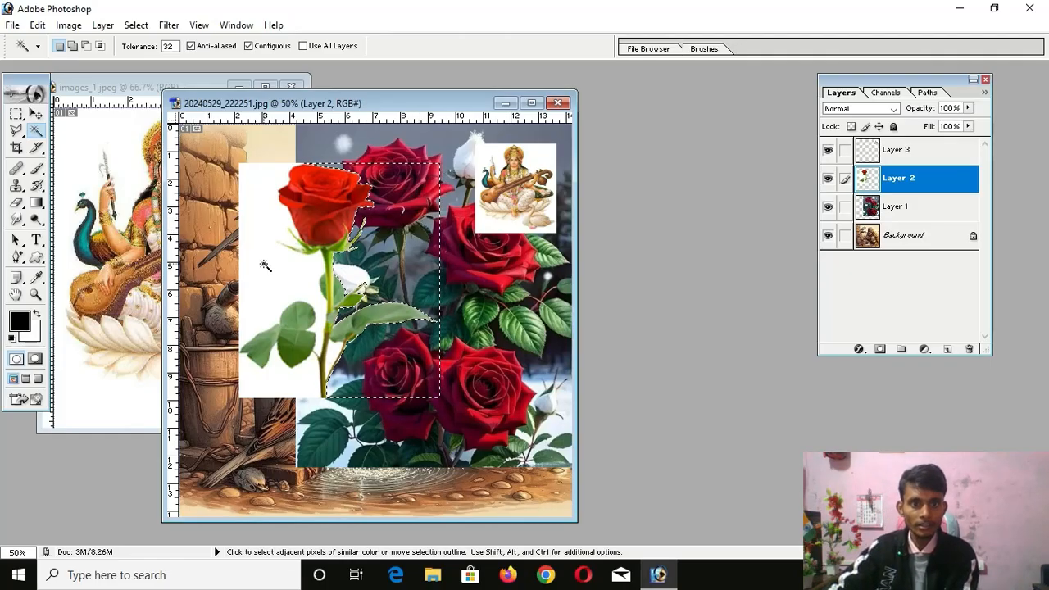
key("Delete")
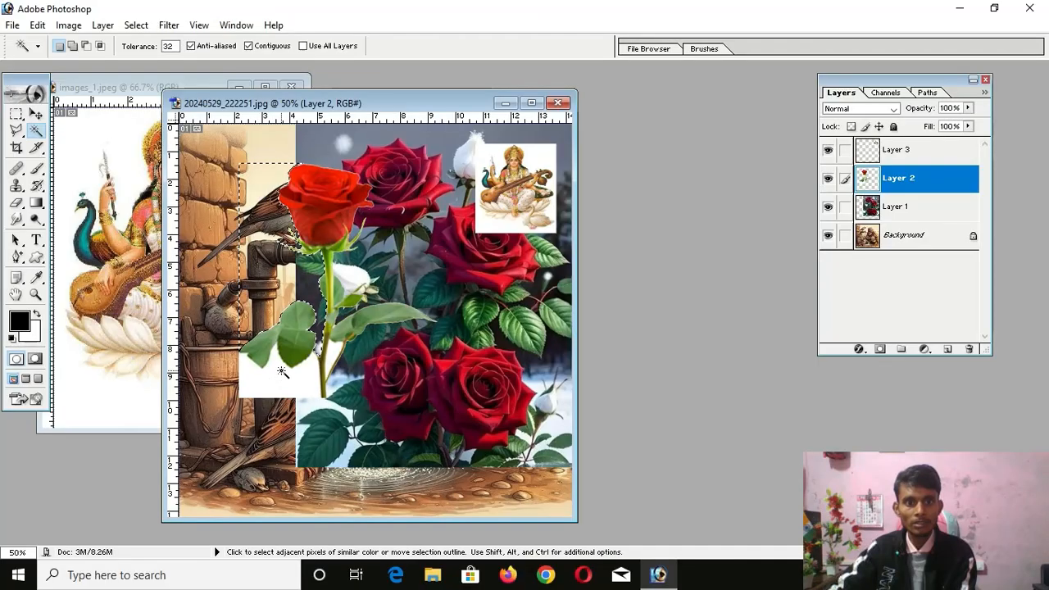
left_click(314, 371)
key("Delete")
Clear the leftover selection beside the rose stem and return to the Move tool.
key("ctrl+d")
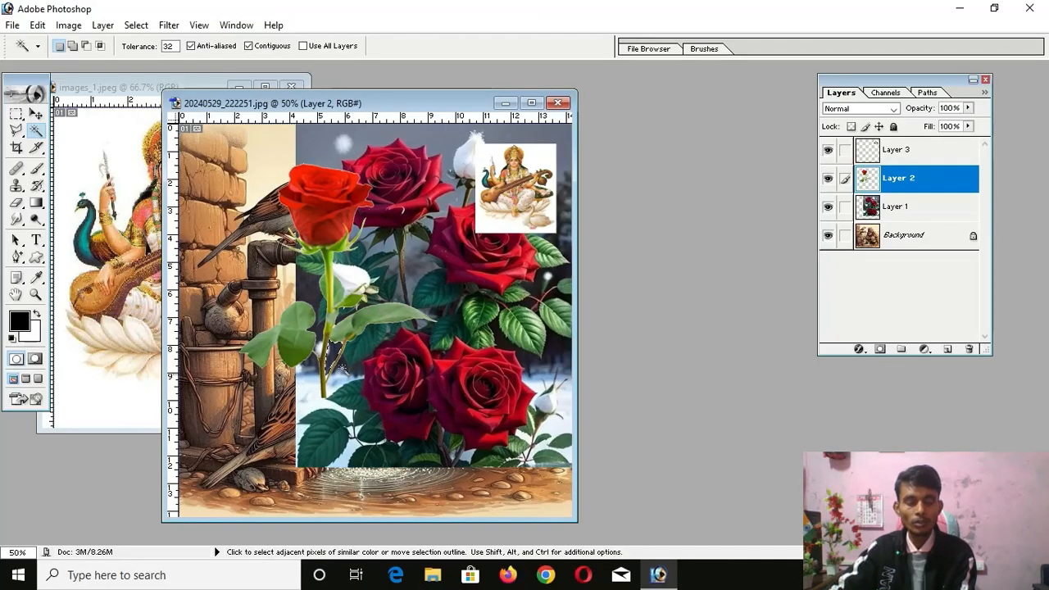
left_click(36, 114)
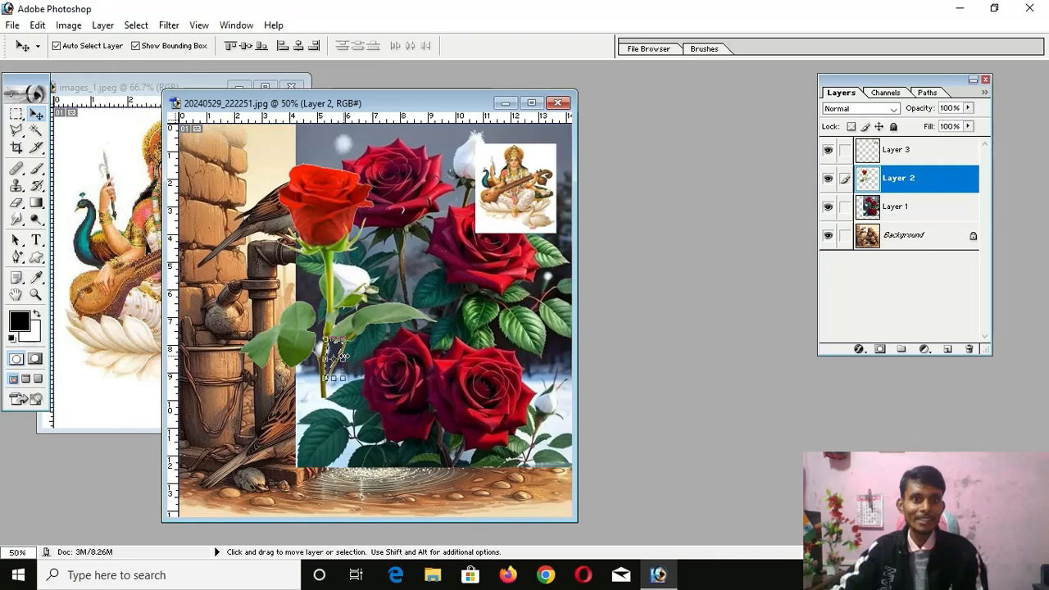
left_click(15, 114)
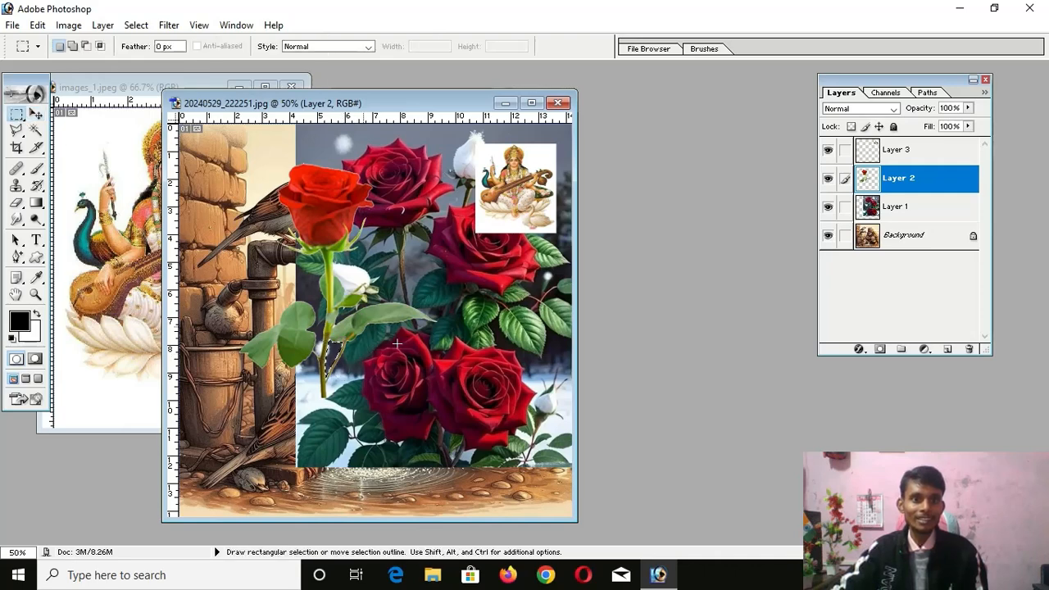
left_click(36, 114)
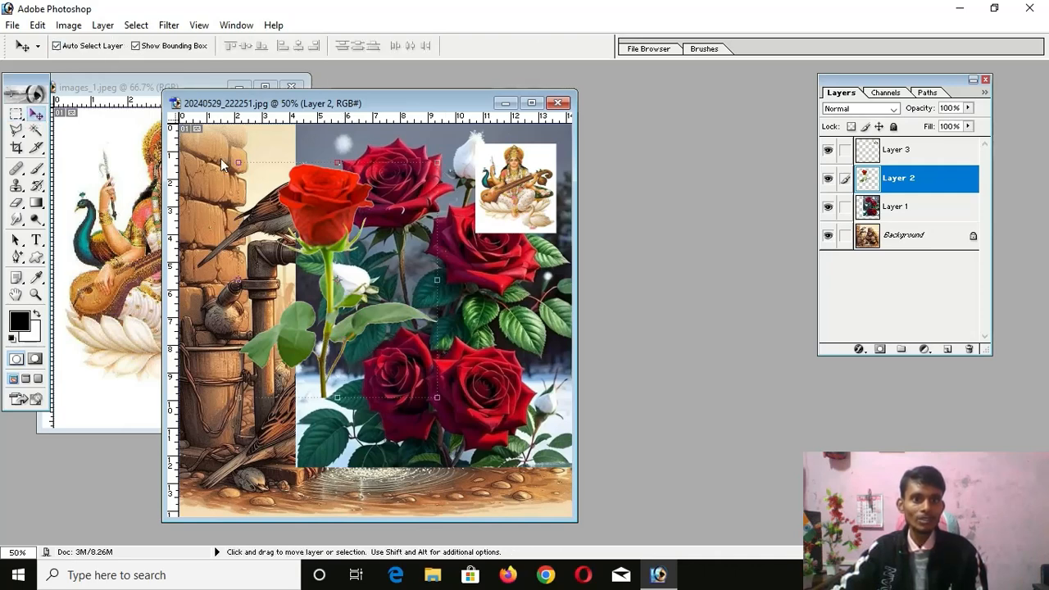
Move the cut-out rose over the left part of the Layer 1 roses and the Layer 3 picture down between the right-hand roses.
left_click_drag(365, 238, 334, 216)
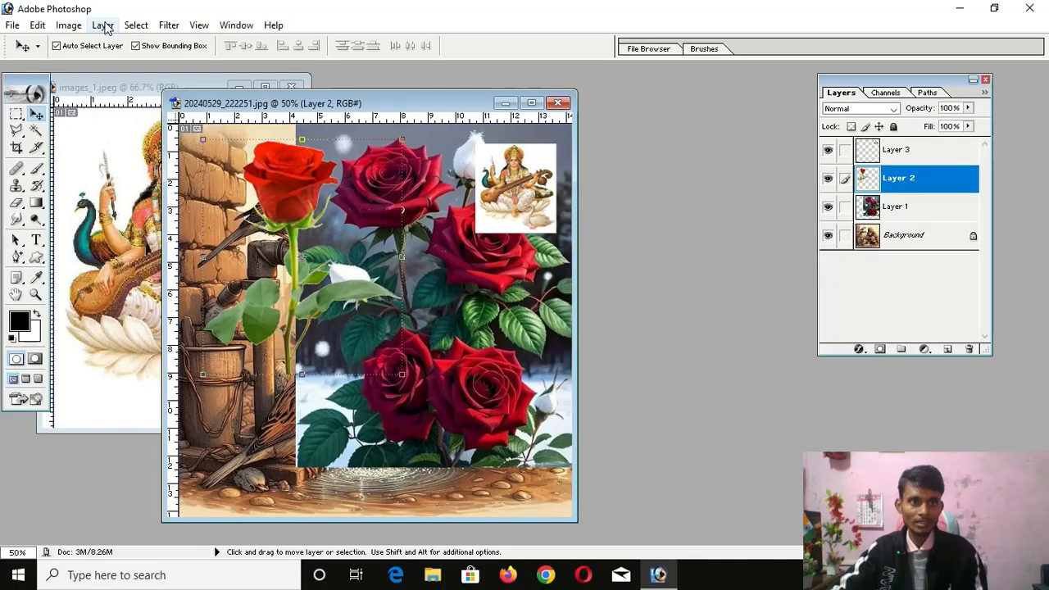
left_click(103, 26)
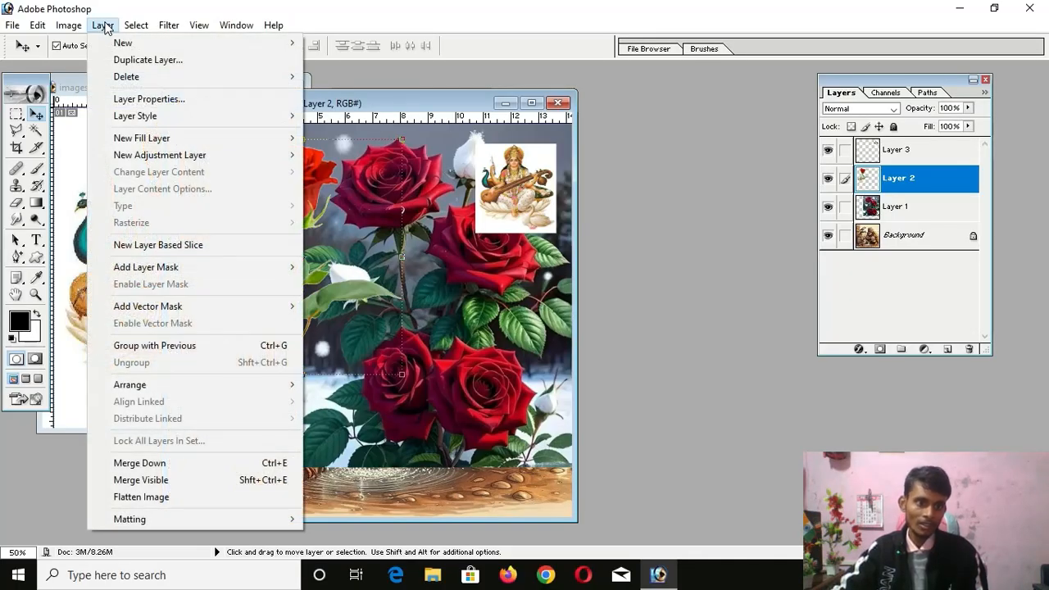
left_click(105, 26)
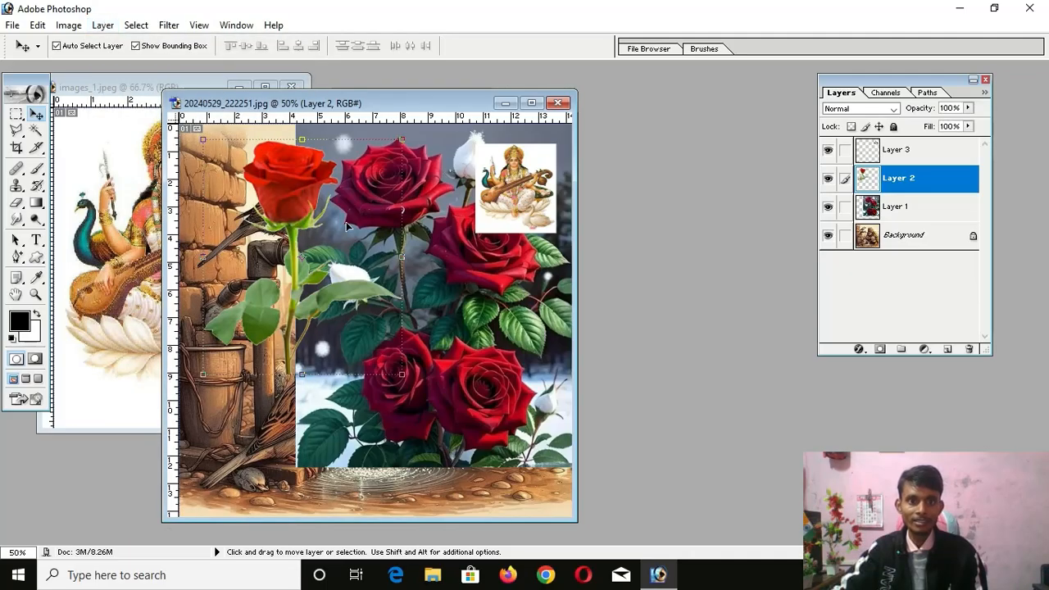
left_click_drag(338, 228, 389, 266)
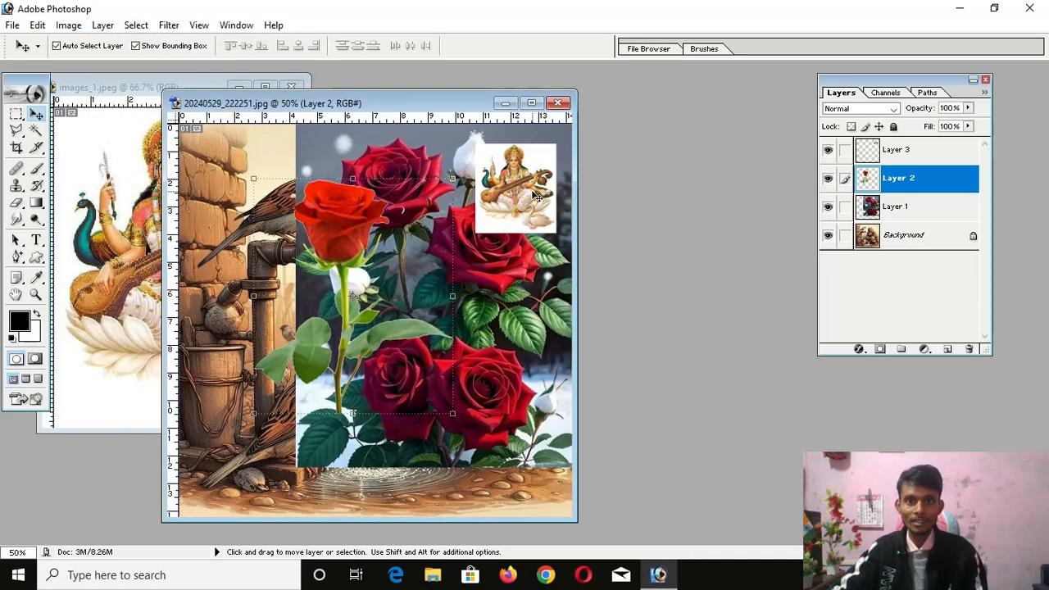
left_click_drag(531, 191, 511, 314)
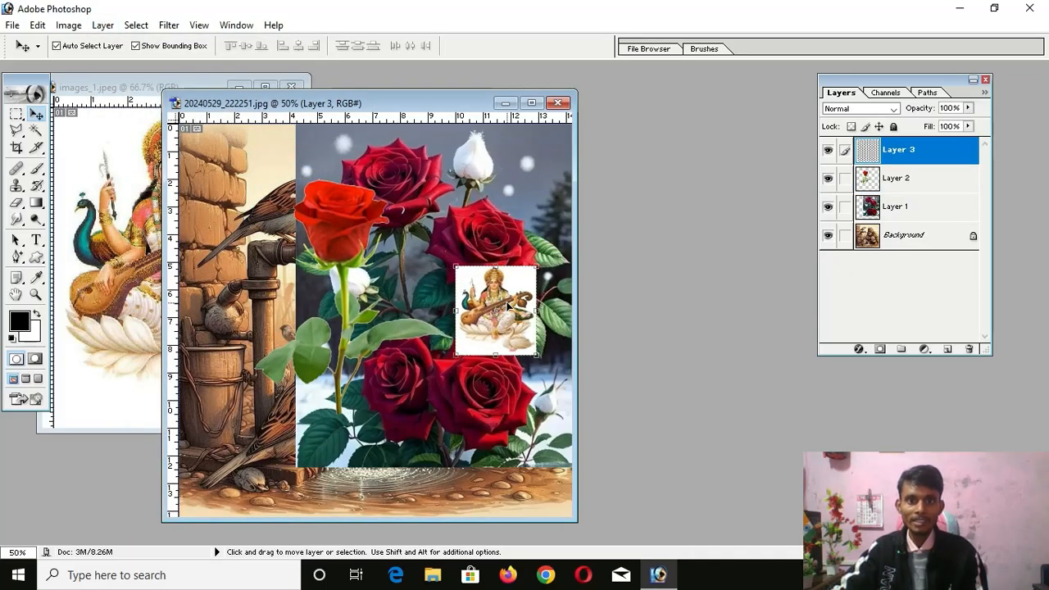
Link Layer 2 with Layer 3 to examine the Lock All Linked Layers options, close them without applying a lock, and unlink the layers.
left_click(341, 266)
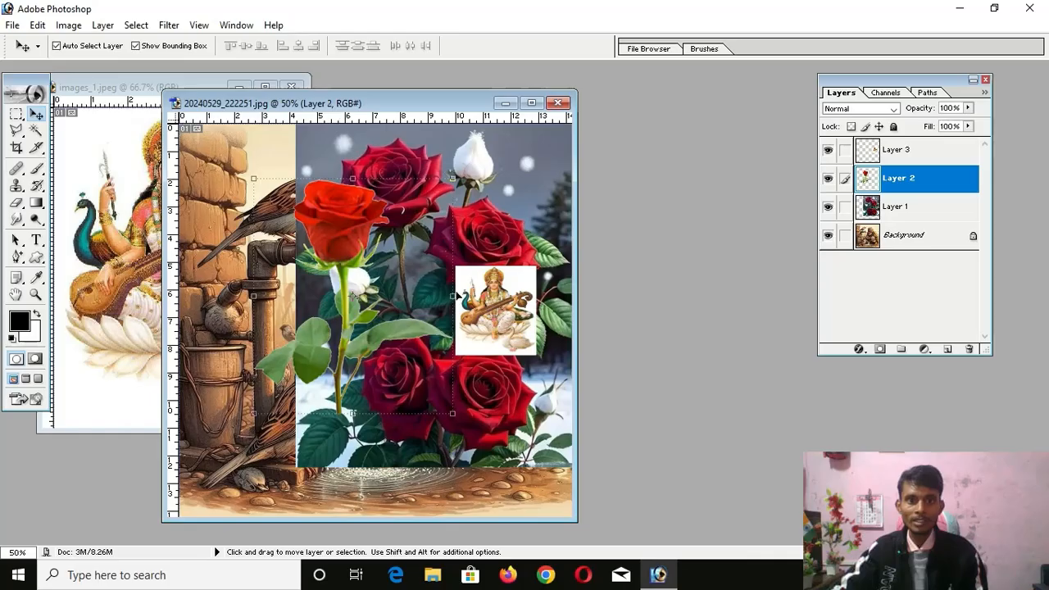
left_click(484, 300)
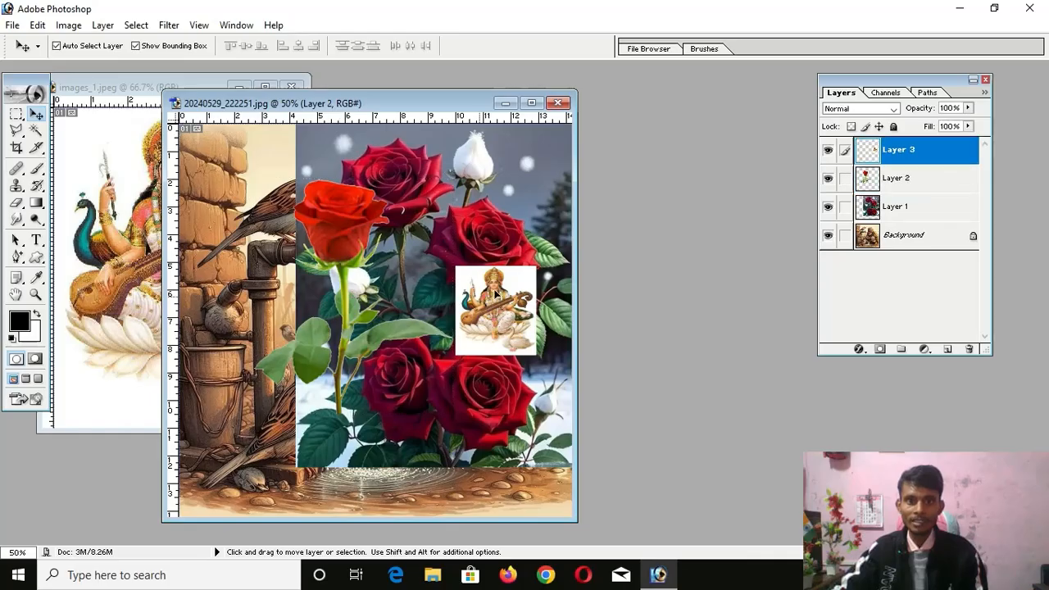
left_click(846, 179)
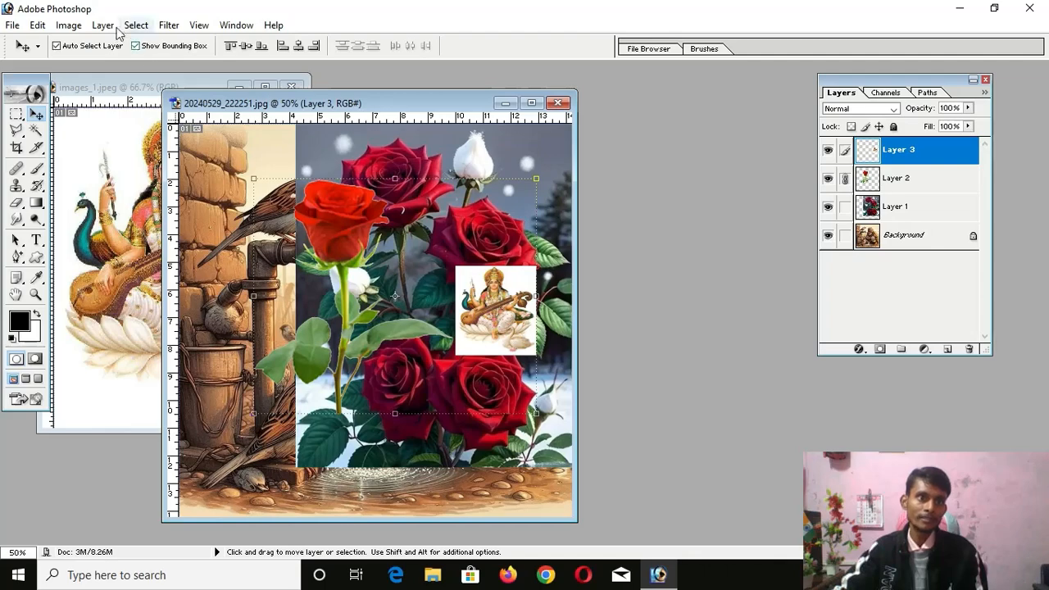
left_click(102, 25)
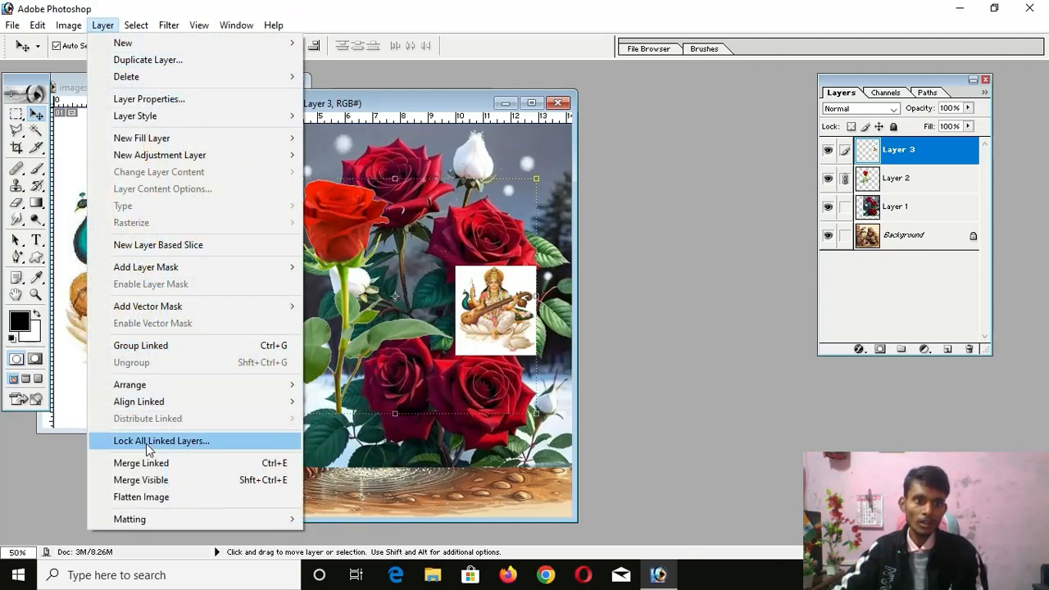
left_click(203, 443)
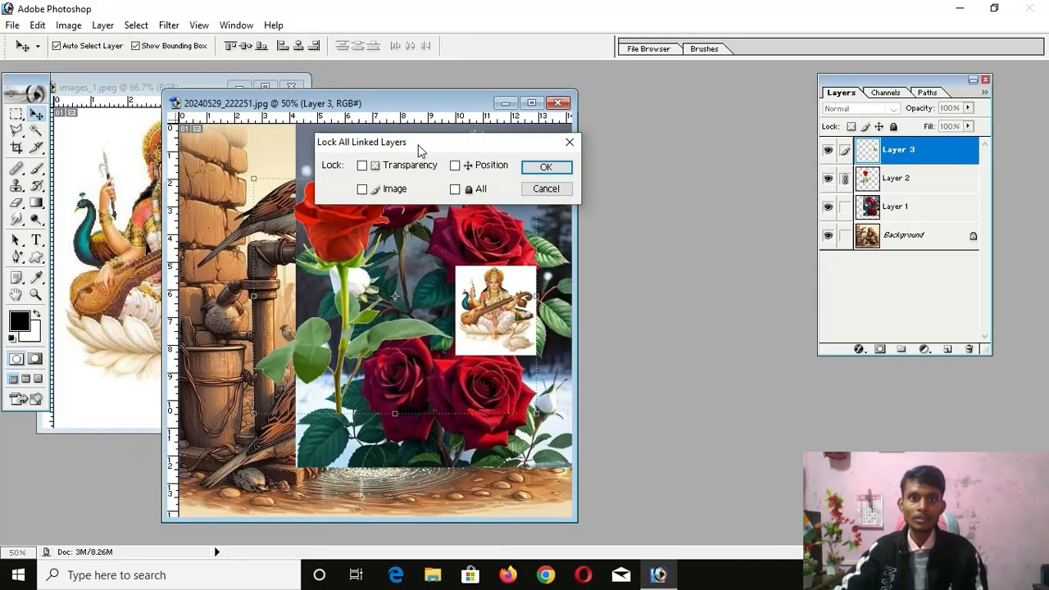
left_click_drag(418, 144, 711, 408)
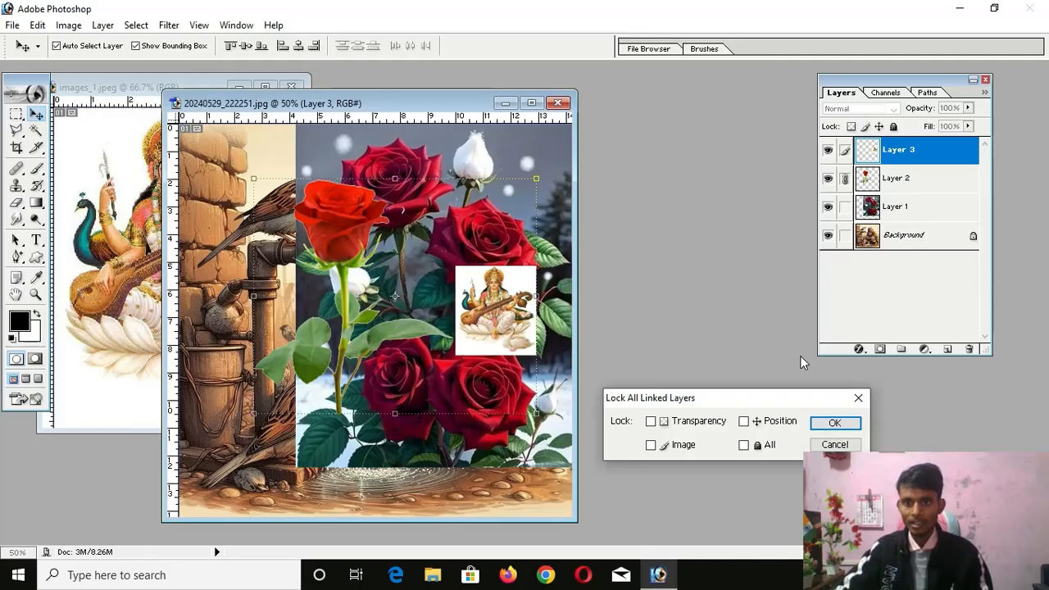
left_click(859, 398)
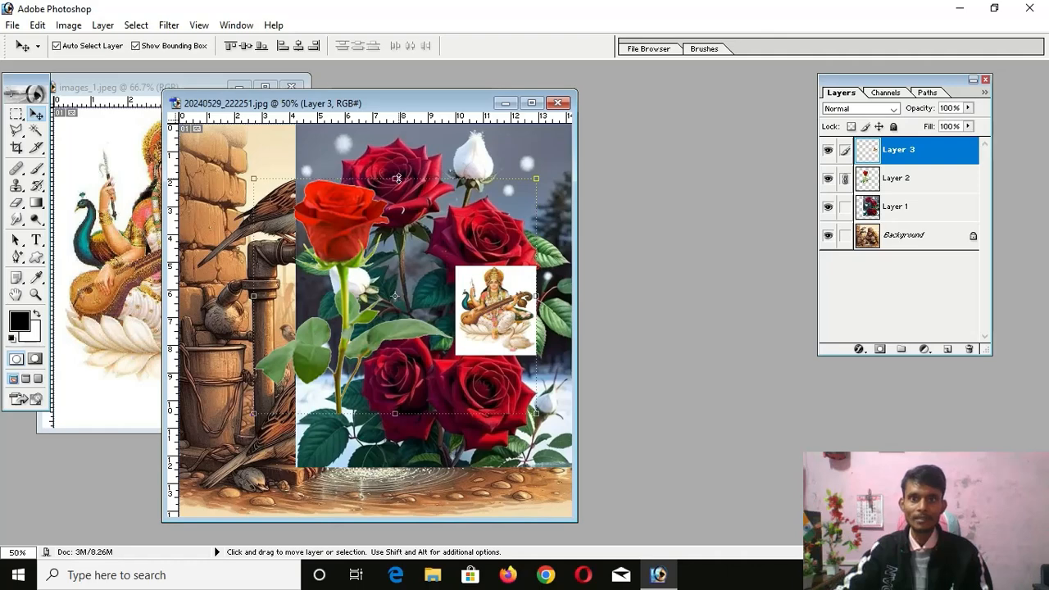
left_click(846, 179)
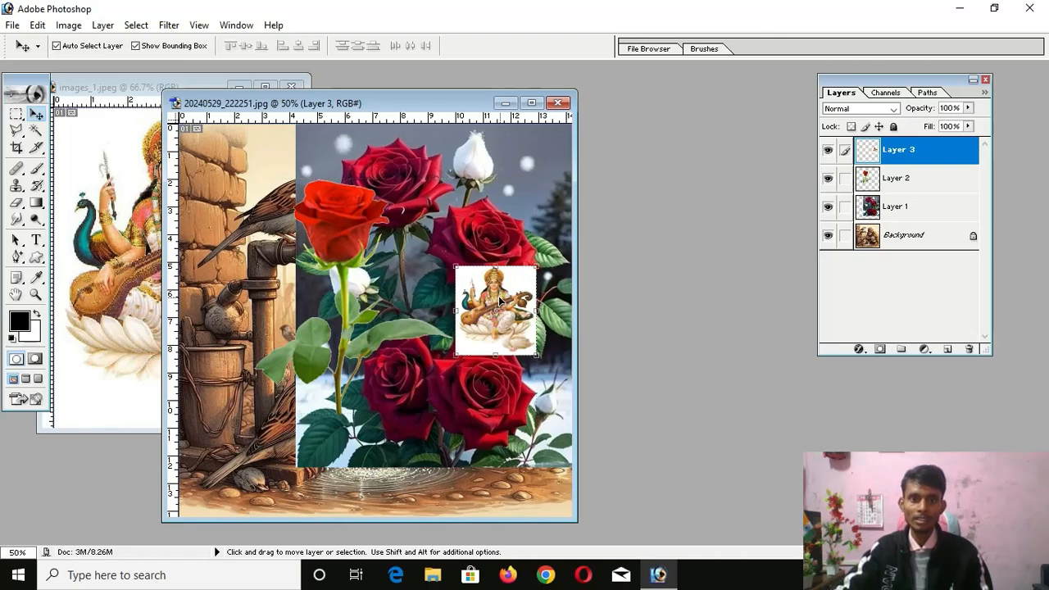
Move the Layer 3 picture to the upper-left corner of the image and delete Layer 1 with its roses.
left_click_drag(499, 301, 232, 163)
left_click(918, 208)
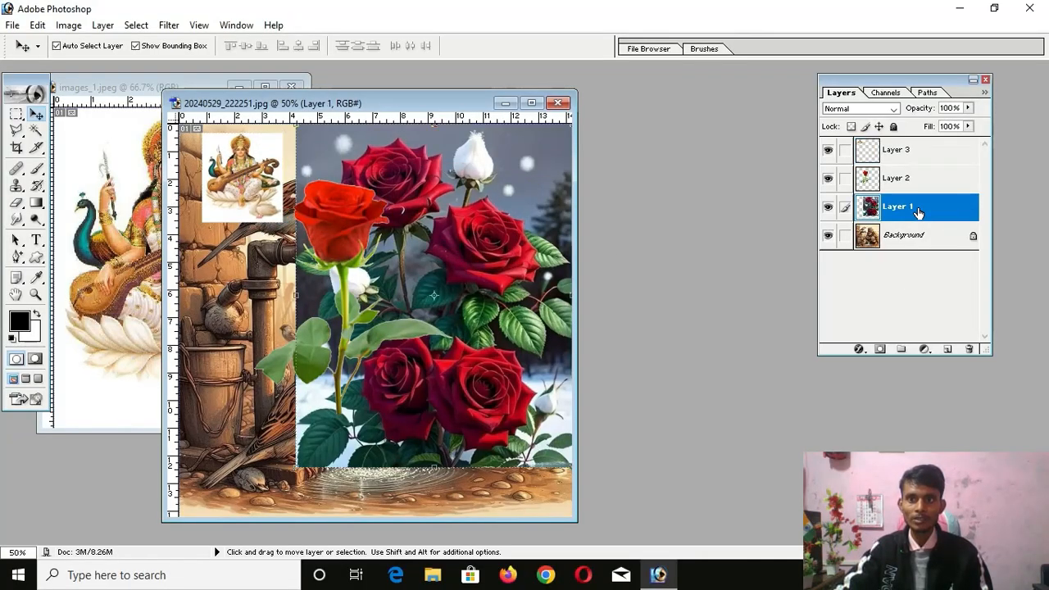
right_click(875, 208)
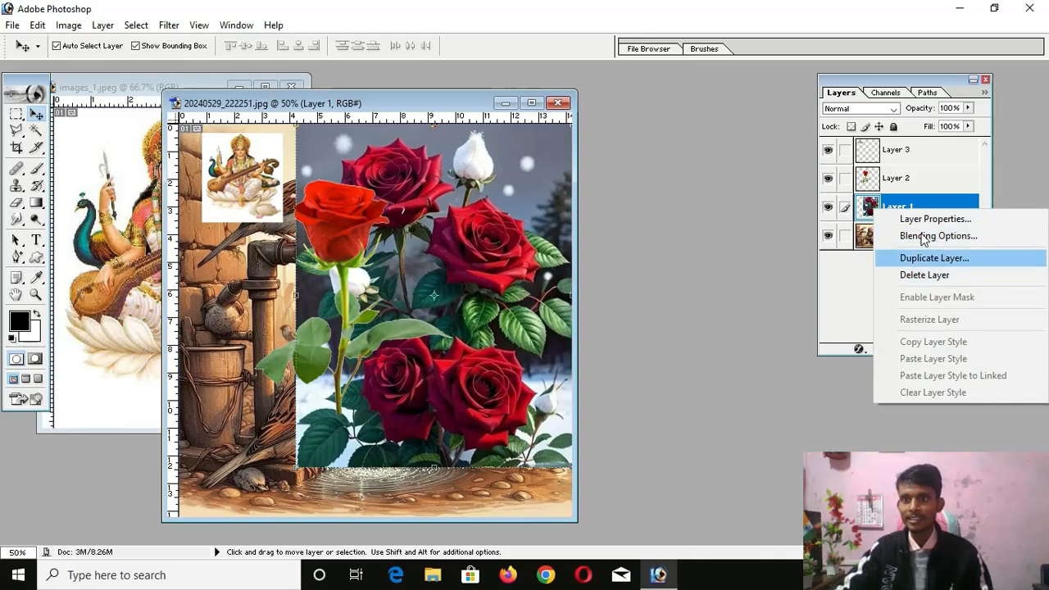
left_click(902, 207)
left_click_drag(903, 207, 972, 349)
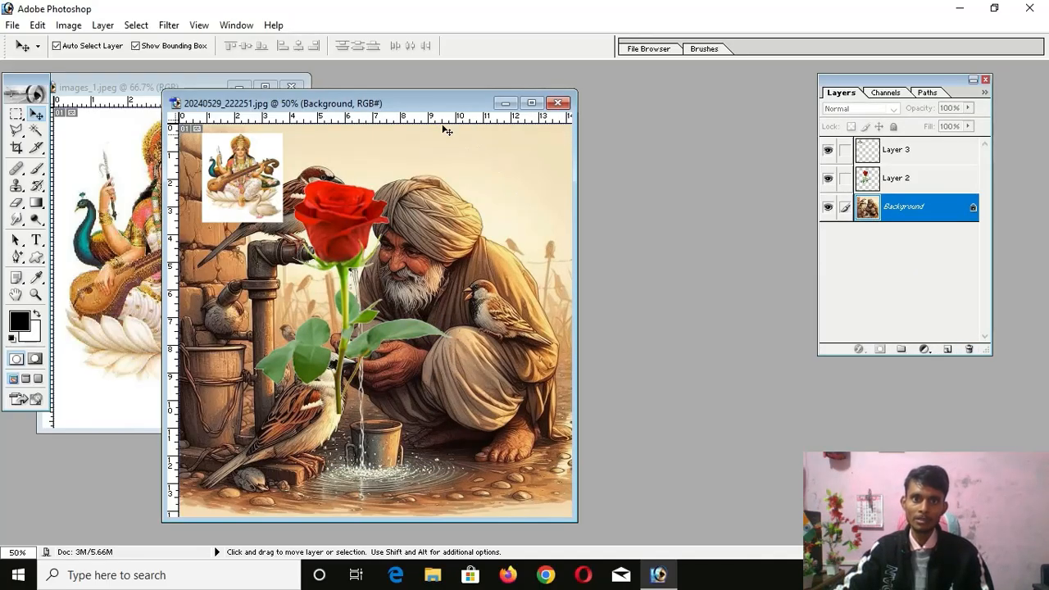
Shift the document window right to uncover the picture behind it, and move the Layer 2 rose in front of the crouching man.
left_click_drag(441, 105, 532, 114)
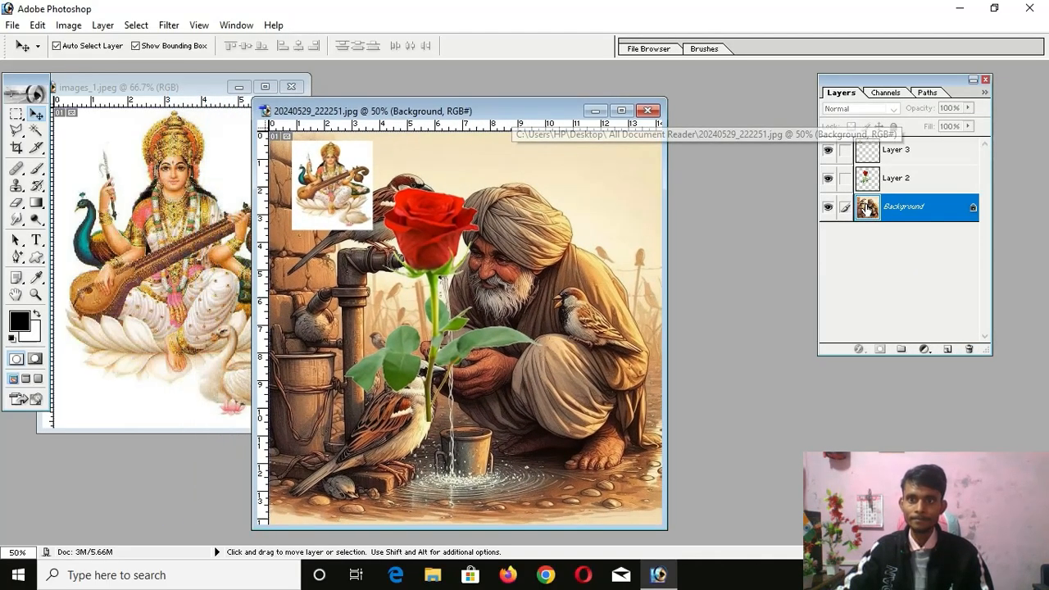
left_click(901, 177)
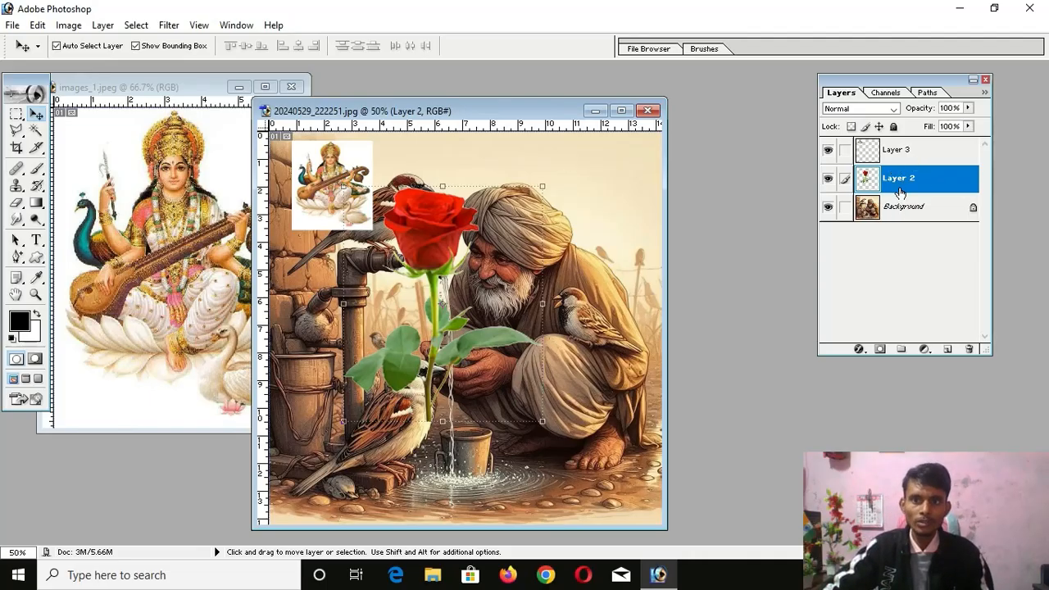
left_click_drag(472, 230, 587, 282)
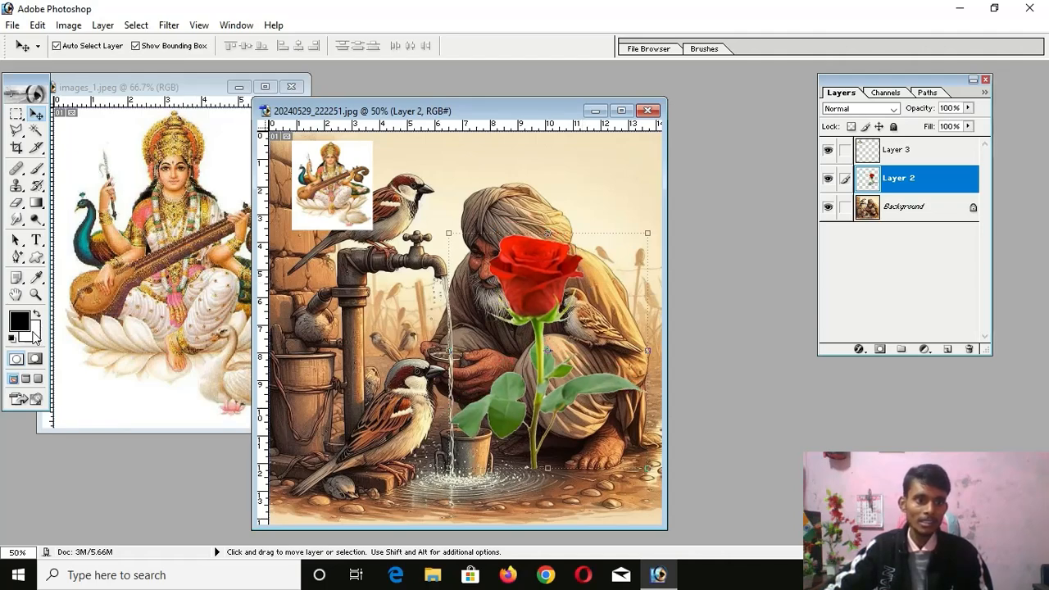
Set the background colour to black (000000) and return to the Move tool.
left_click(36, 336)
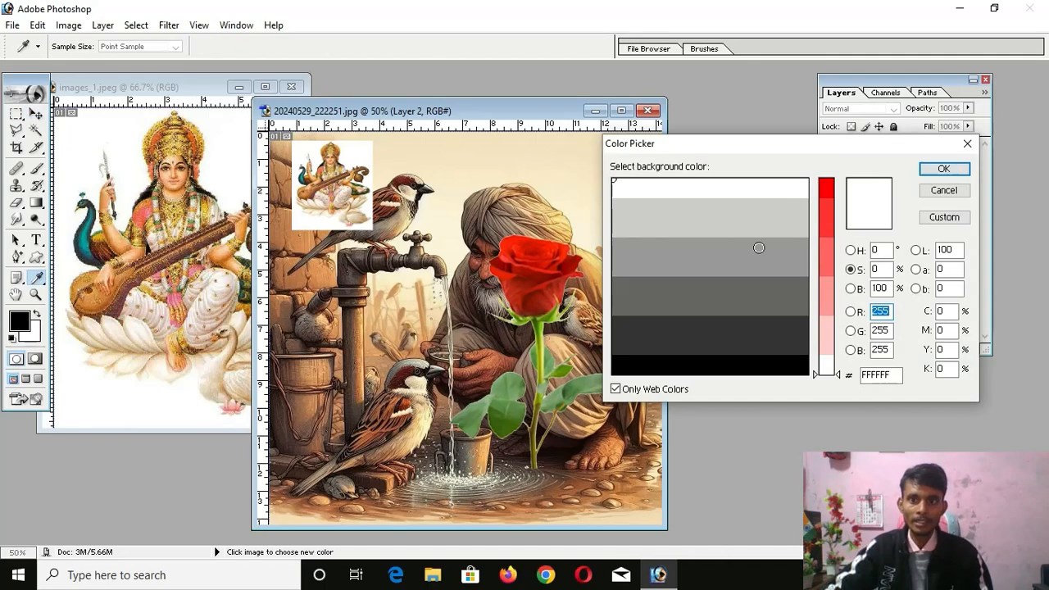
left_click_drag(763, 357, 626, 369)
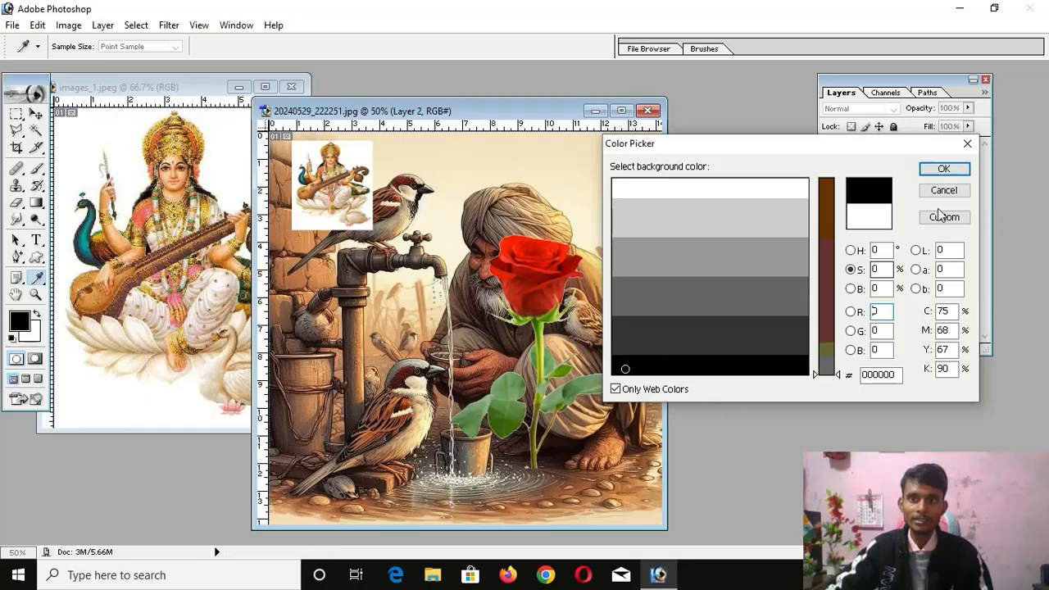
left_click(944, 169)
key("v")
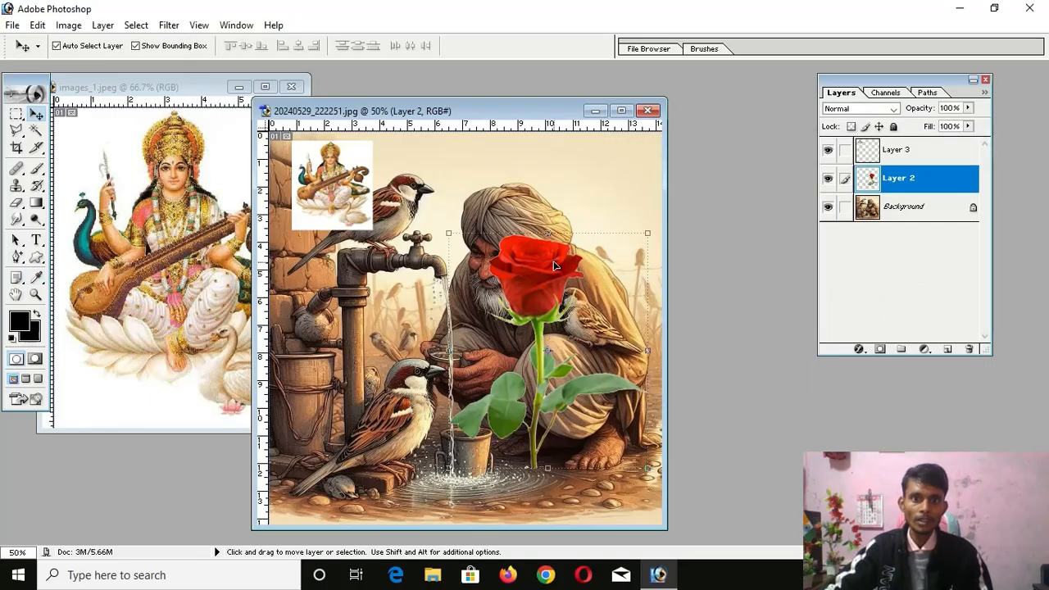
Lock Layer 2's transparent pixels, try the Eraser over the rose's stem and leaves, and undo the erasing.
left_click(853, 127)
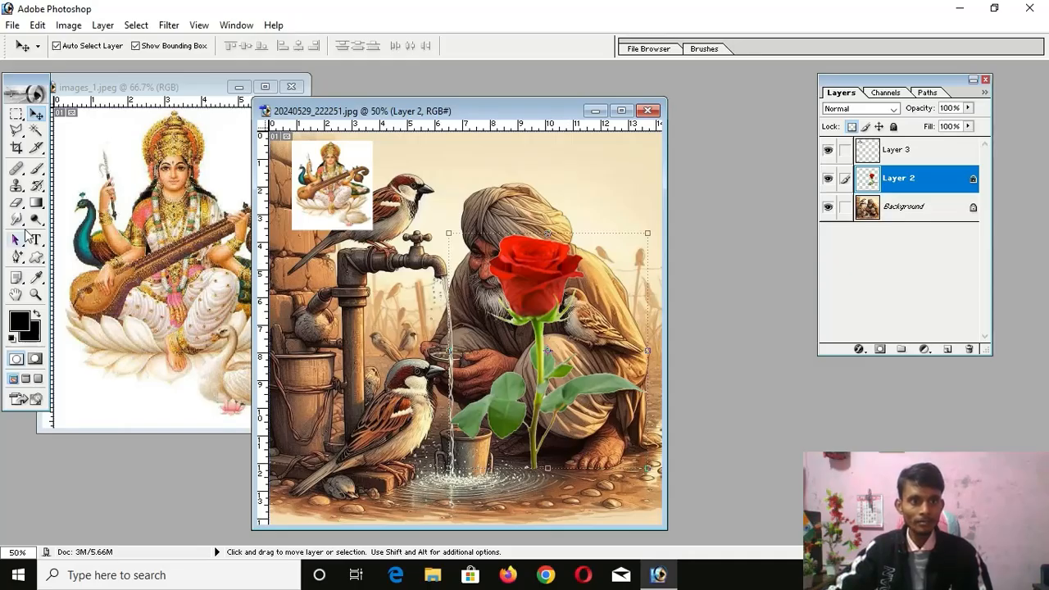
left_click(16, 202)
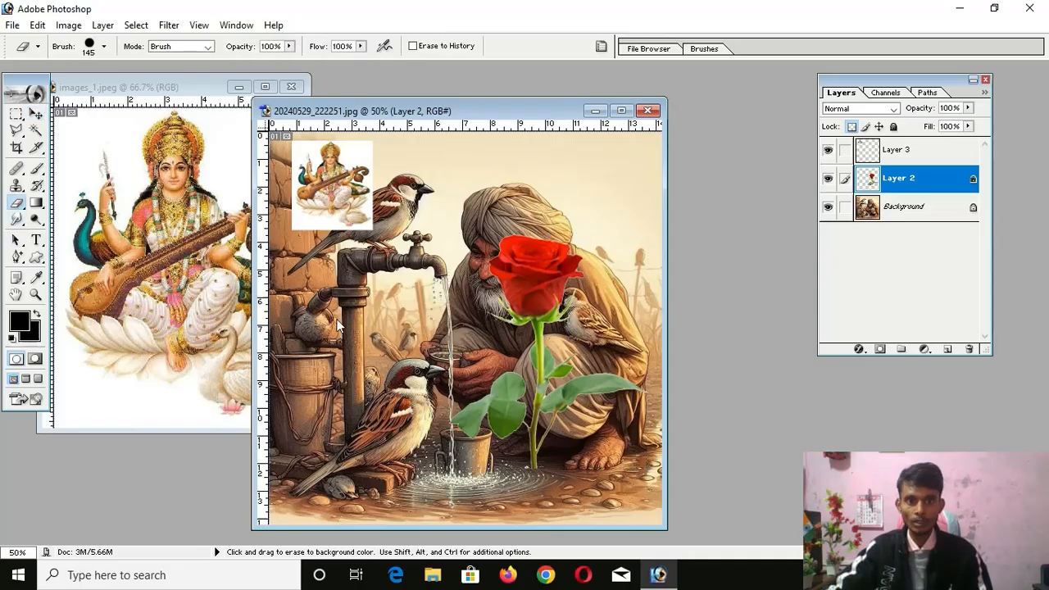
left_click(487, 253)
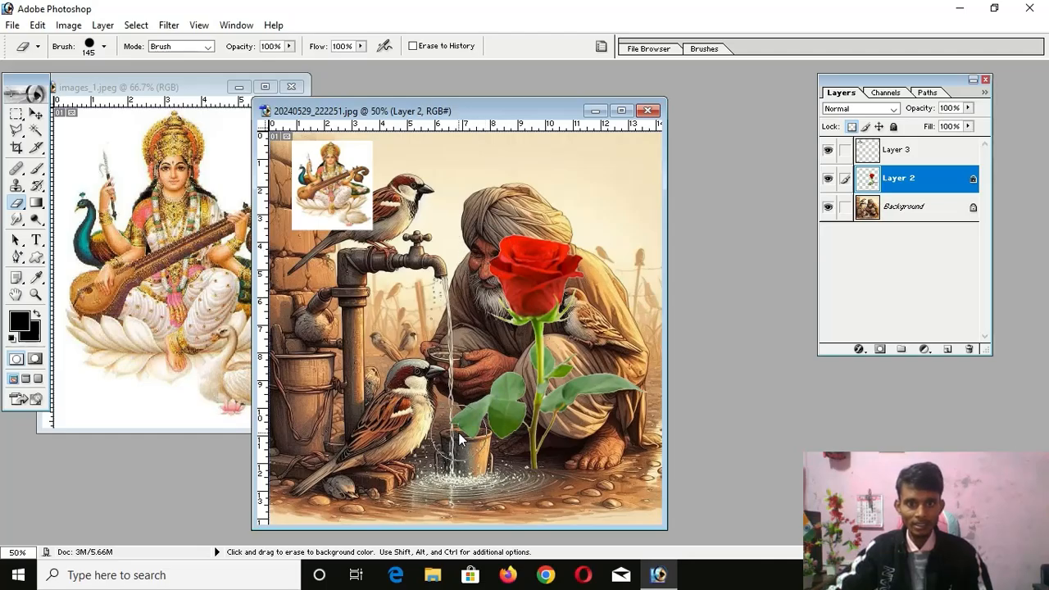
mouse_move(459, 433)
left_mouse_down()
mouse_move(477, 381)
mouse_move(496, 430)
mouse_move(505, 386)
mouse_move(527, 406)
mouse_move(535, 472)
mouse_move(545, 440)
mouse_move(630, 385)
mouse_move(598, 367)
mouse_move(551, 370)
left_mouse_up()
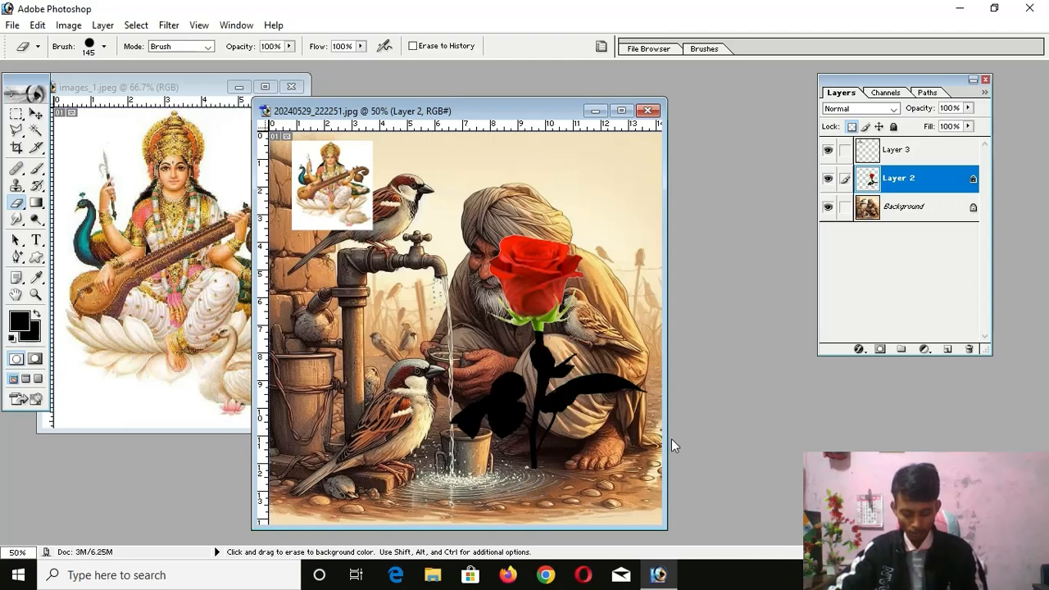
key("ctrl+z")
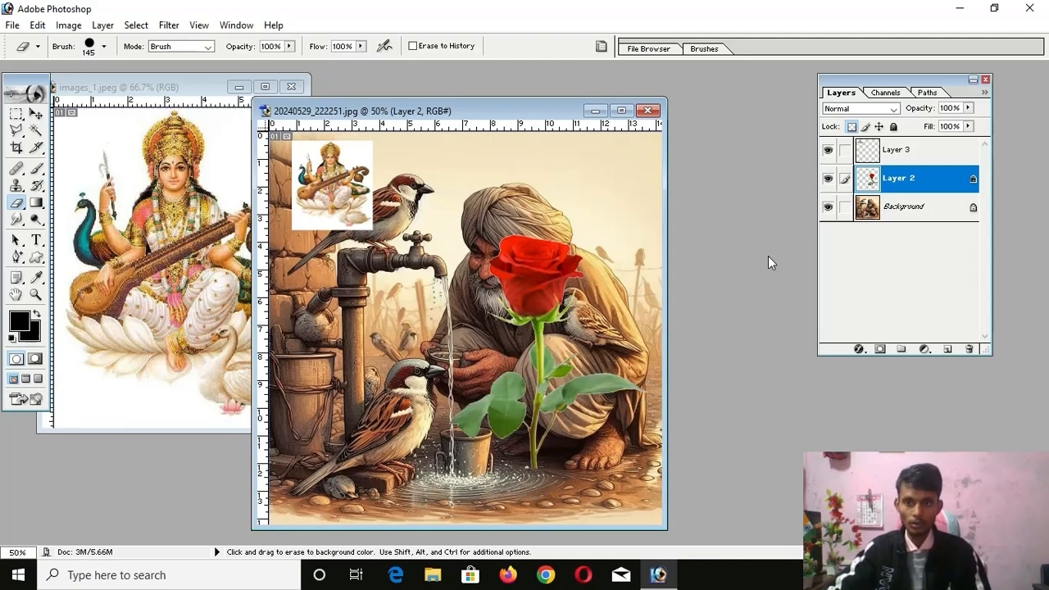
Set the background colour to white (FFFFFF) and turn off the transparent pixel lock on Layer 2.
left_click(35, 335)
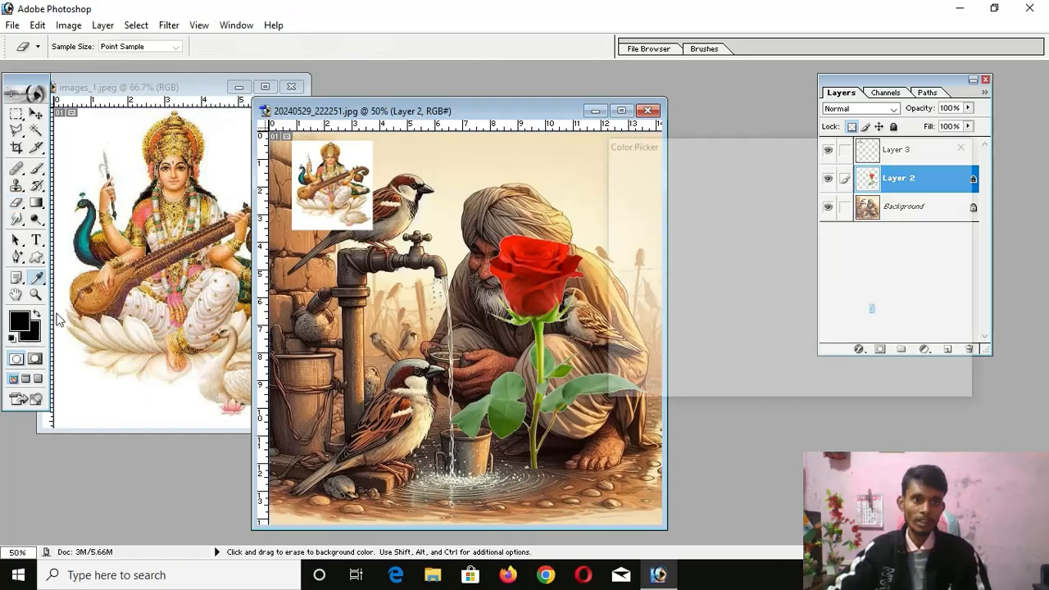
left_click(779, 180)
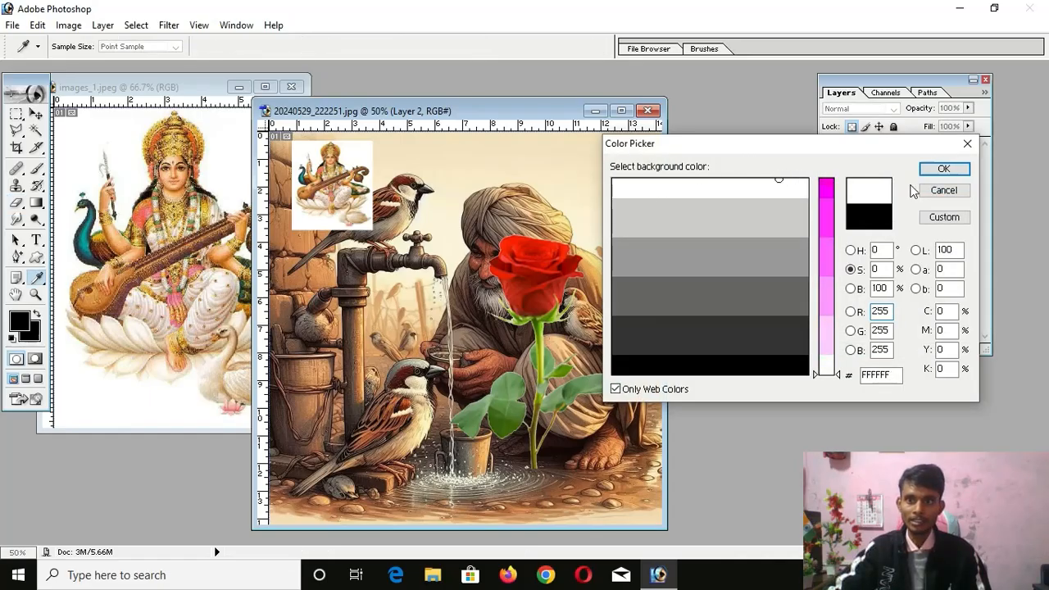
left_click(944, 169)
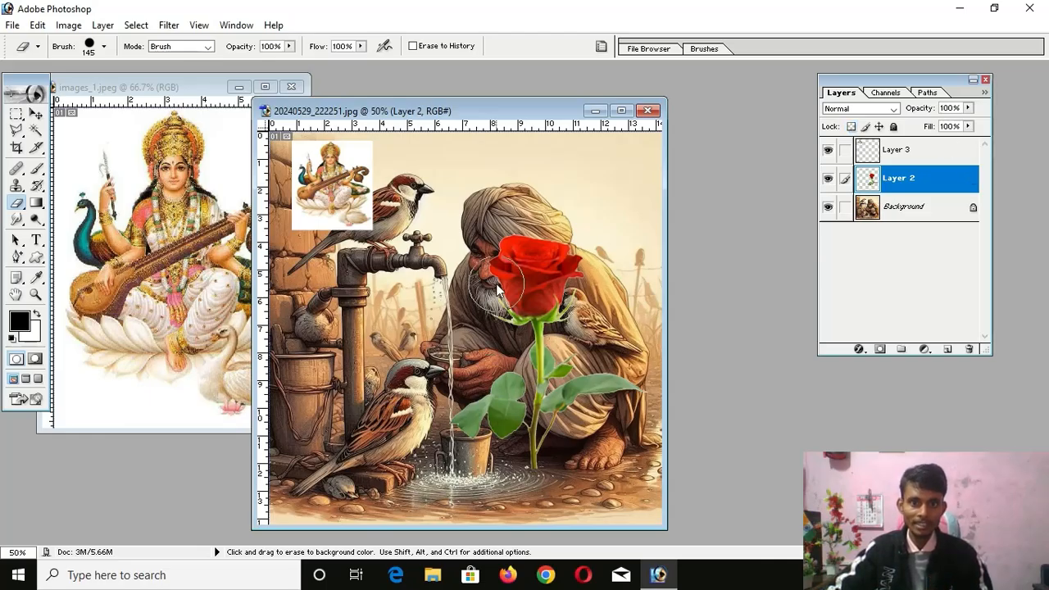
Erase the entire rose on Layer 2 with its transparent pixels unlocked, and undo the erasing.
mouse_move(497, 288)
left_mouse_down()
mouse_move(479, 271)
mouse_move(581, 258)
left_mouse_up()
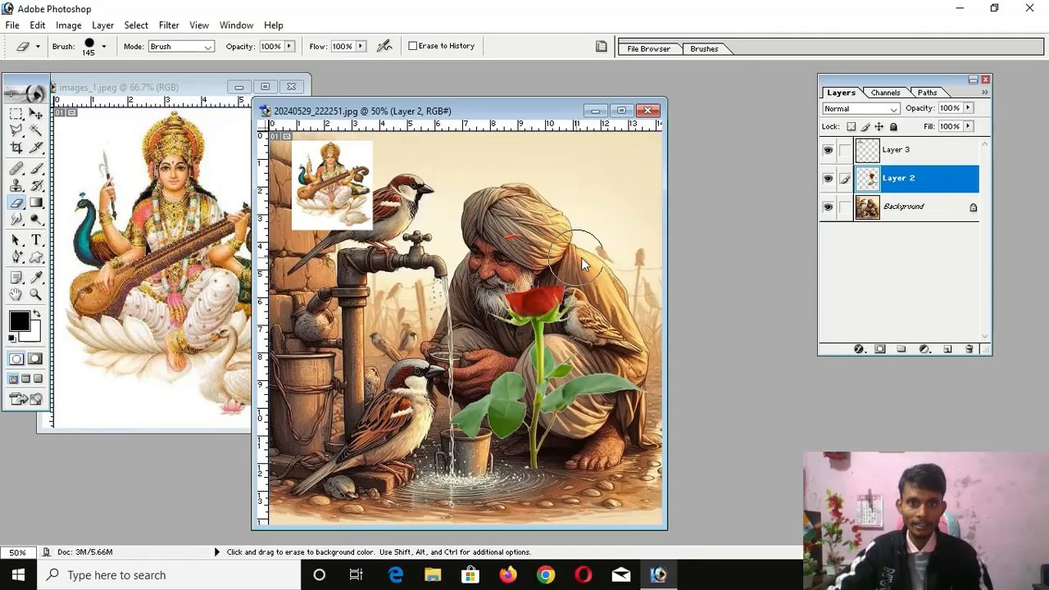
mouse_move(502, 293)
left_mouse_down()
mouse_move(549, 306)
mouse_move(590, 298)
left_mouse_up()
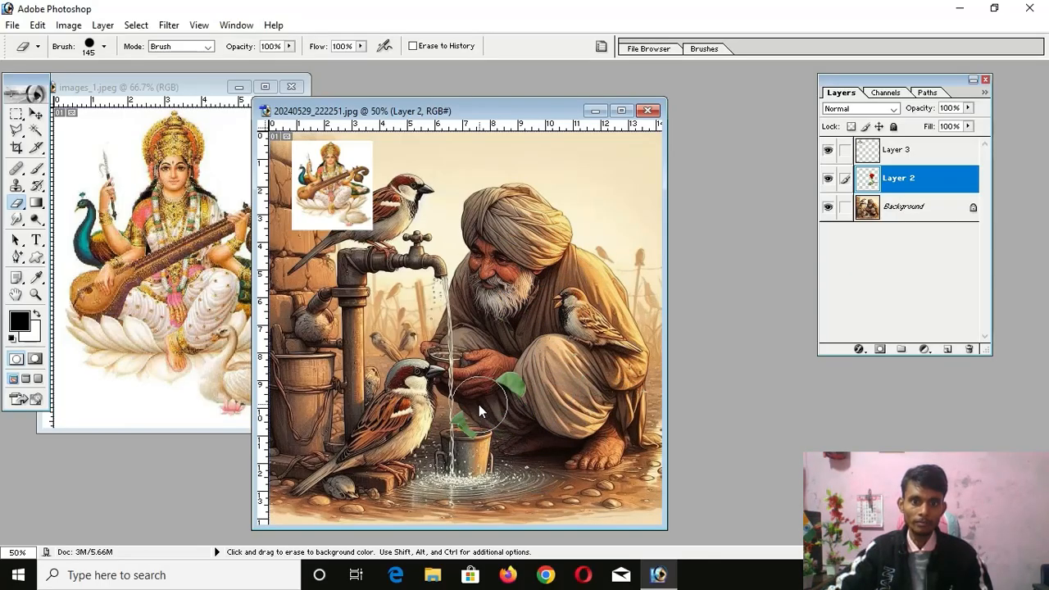
left_click_drag(479, 404, 484, 386)
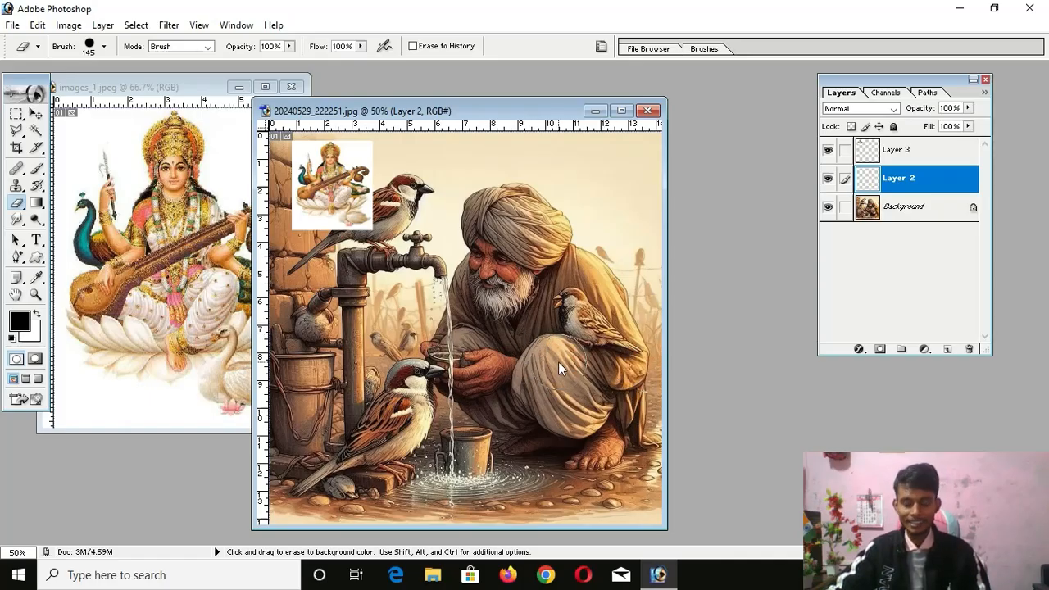
key("ctrl+z")
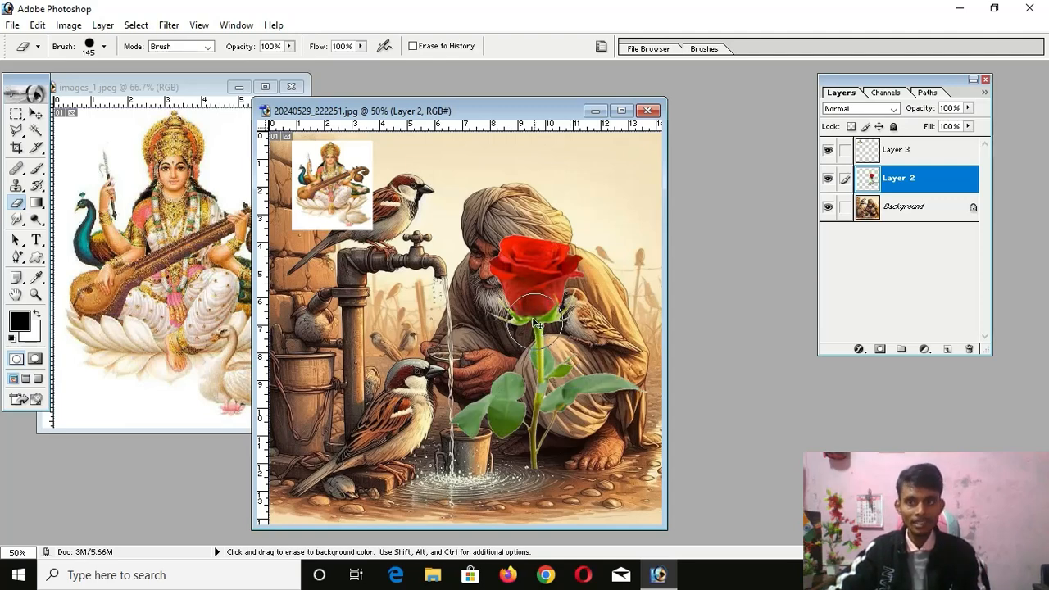
Lock Layer 2's transparent pixels again, try the Eraser over the whole rose with the white background colour, and undo the erasing.
left_click(852, 127)
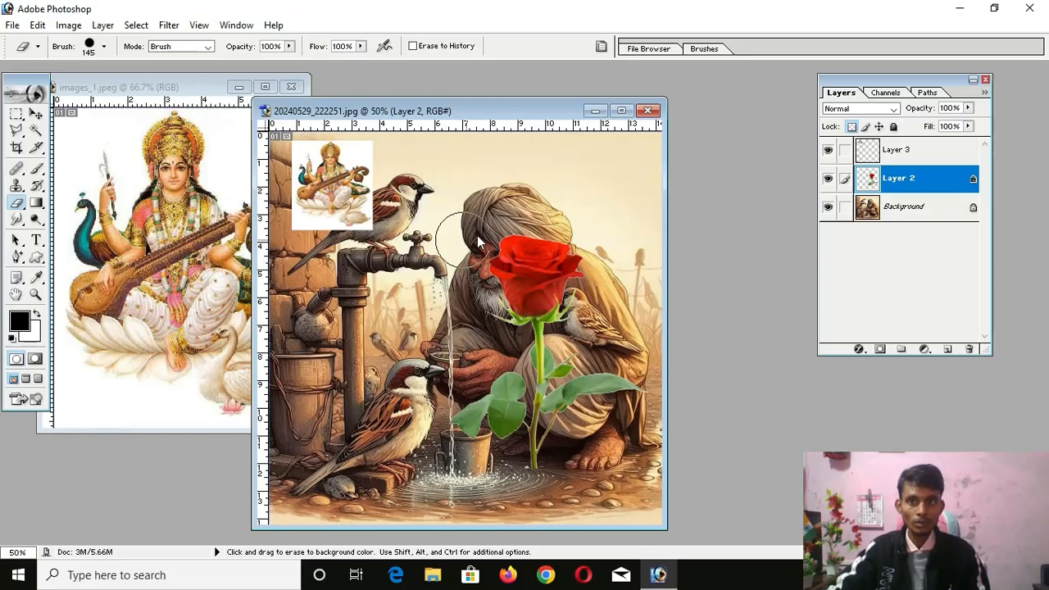
left_click(502, 260)
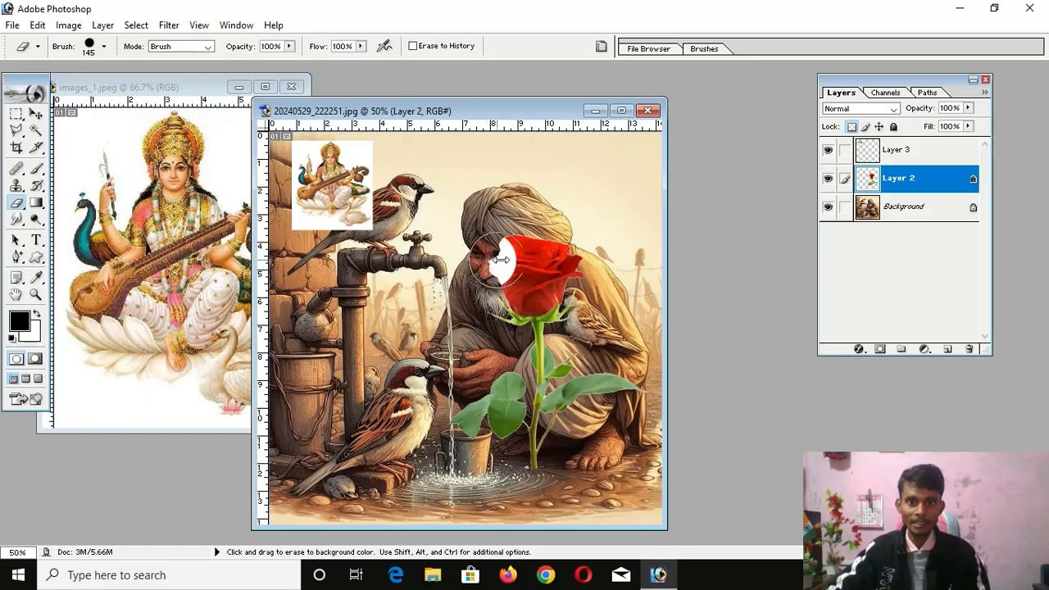
mouse_move(502, 260)
left_mouse_down()
mouse_move(569, 251)
mouse_move(487, 296)
mouse_move(608, 285)
mouse_move(524, 342)
mouse_move(532, 441)
mouse_move(521, 446)
mouse_move(494, 401)
mouse_move(473, 440)
mouse_move(476, 426)
mouse_move(607, 360)
mouse_move(639, 393)
mouse_move(656, 374)
mouse_move(559, 258)
left_mouse_up()
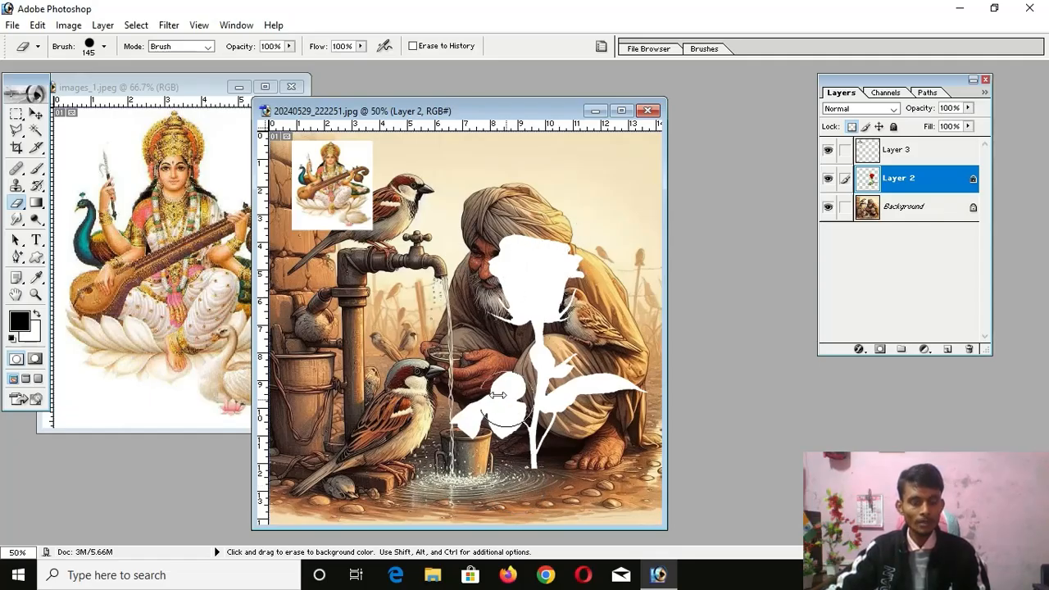
mouse_move(499, 395)
left_mouse_down()
mouse_move(521, 300)
mouse_move(539, 245)
left_mouse_up()
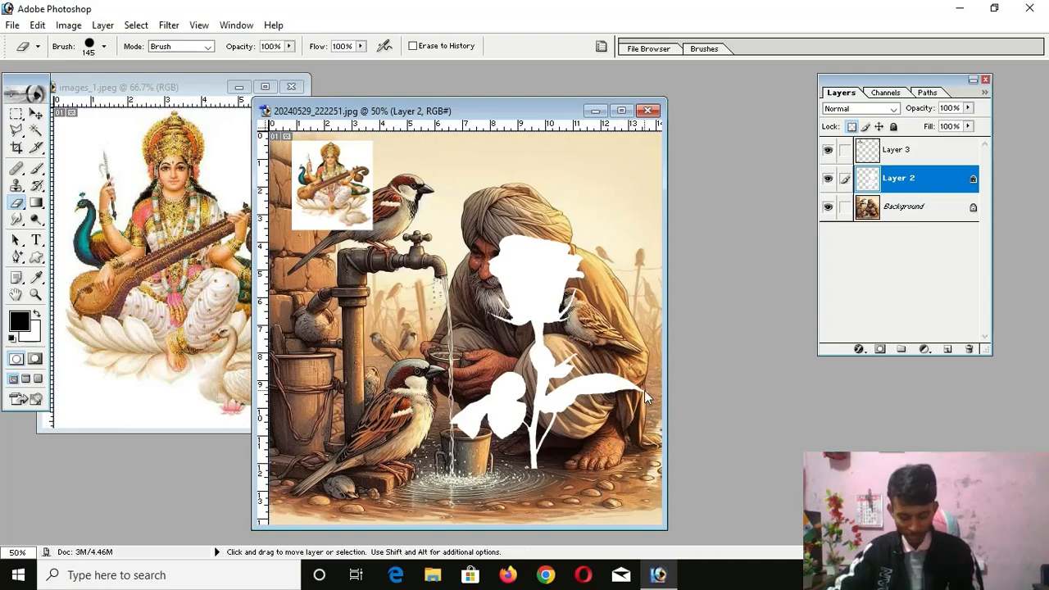
key("ctrl+z")
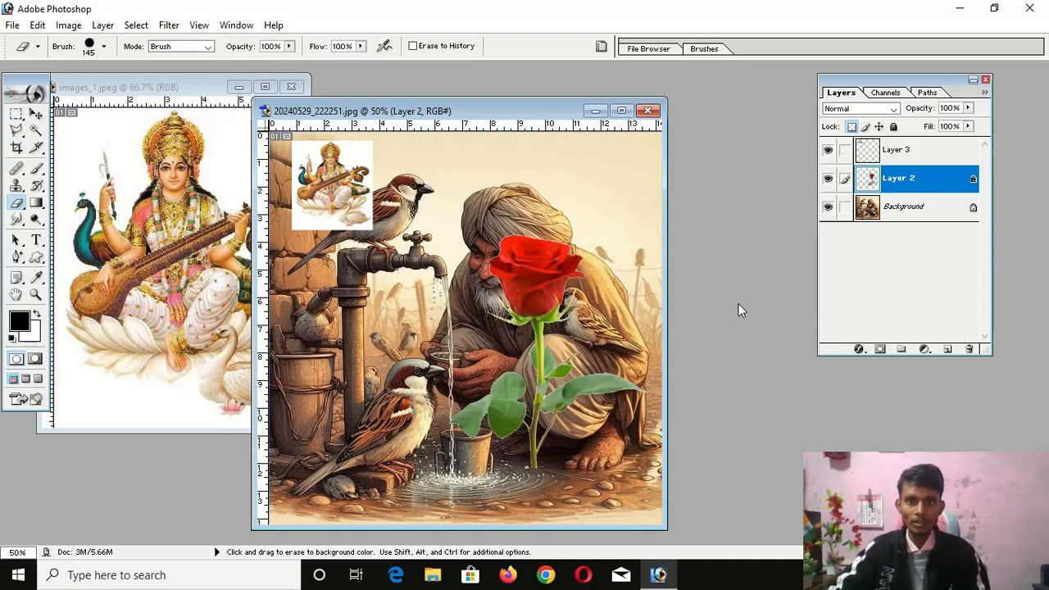
Open the image pngimg.com - pigeon_PNG3417 (1) and move its window right, over the man-and-sparrows document.
key("ctrl+o")
scroll(632, 281, "down", 3)
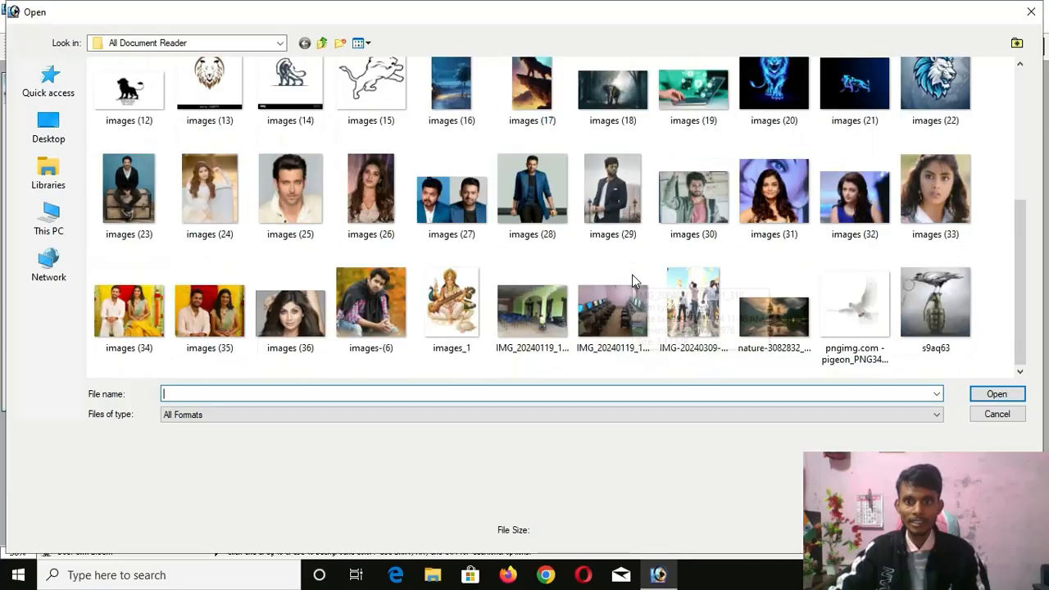
left_click(890, 318)
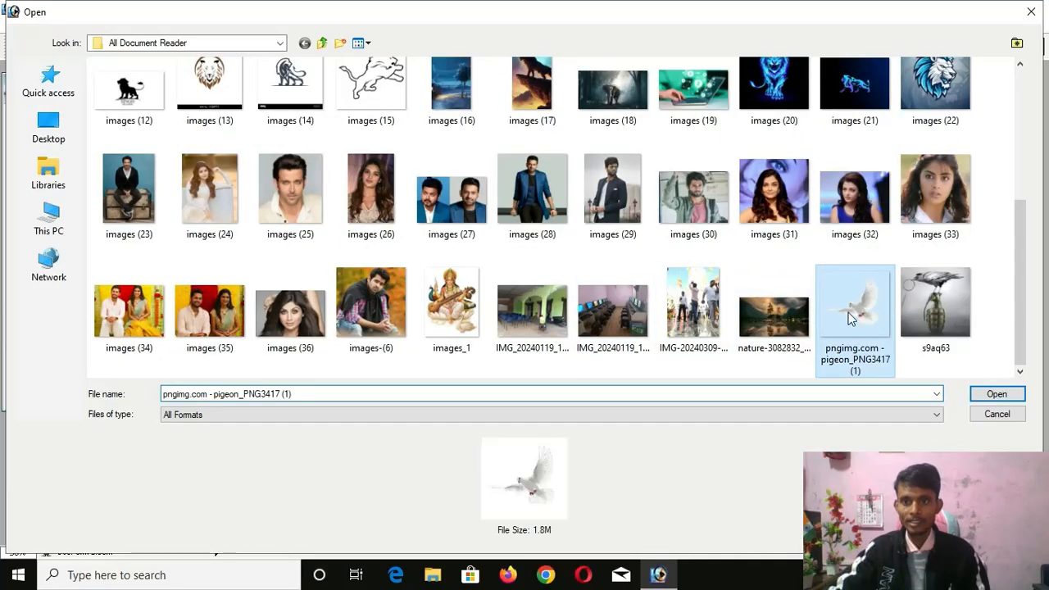
left_click(1004, 397)
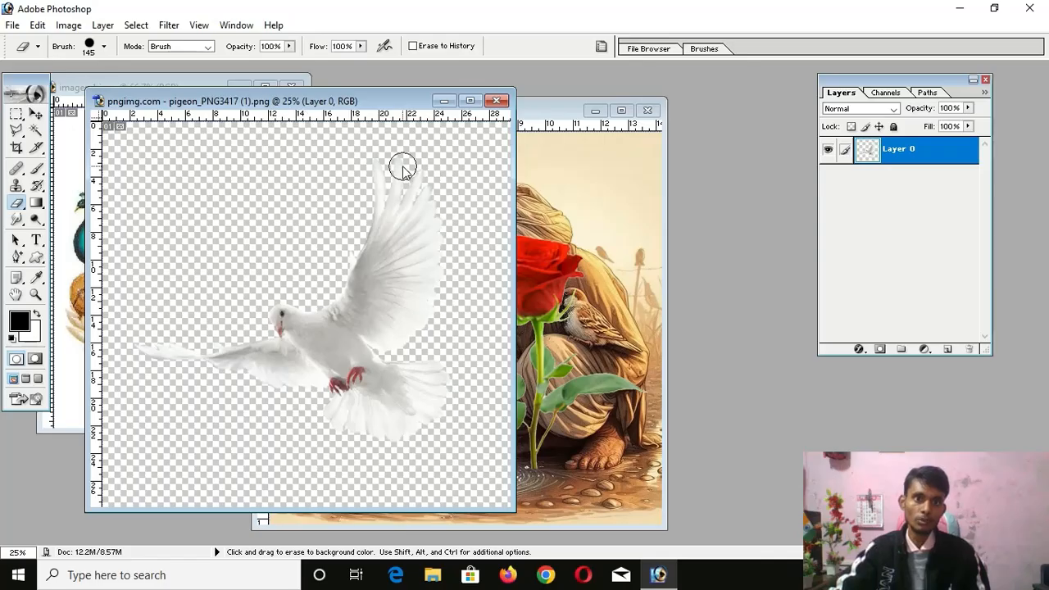
left_click_drag(382, 104, 637, 97)
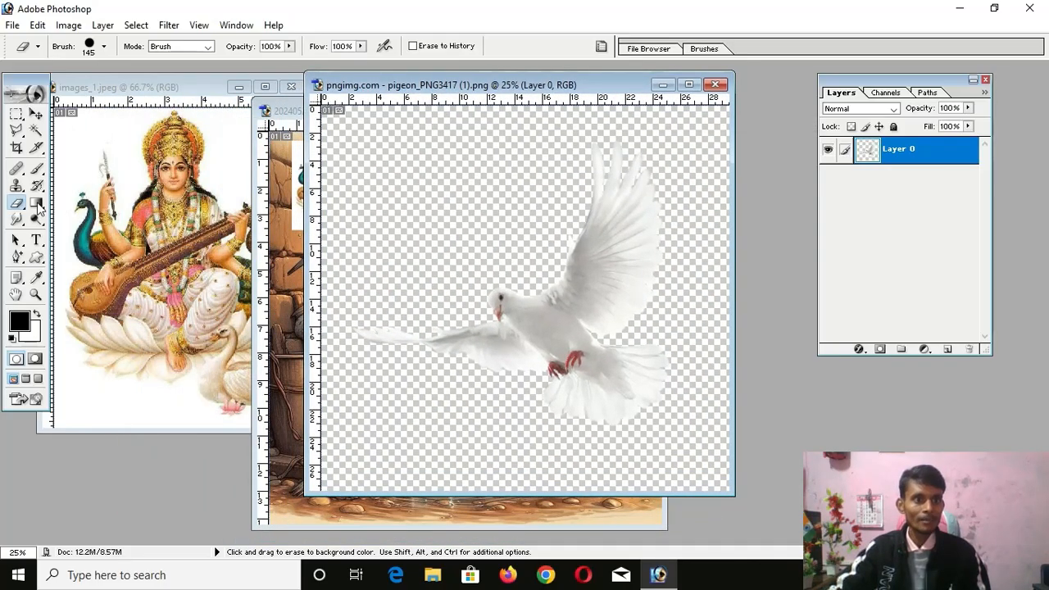
Enlarge the Clone Stamp brush to 110 px, try it on the transparent area above the pigeon, and switch back to the Eraser.
left_click(16, 187)
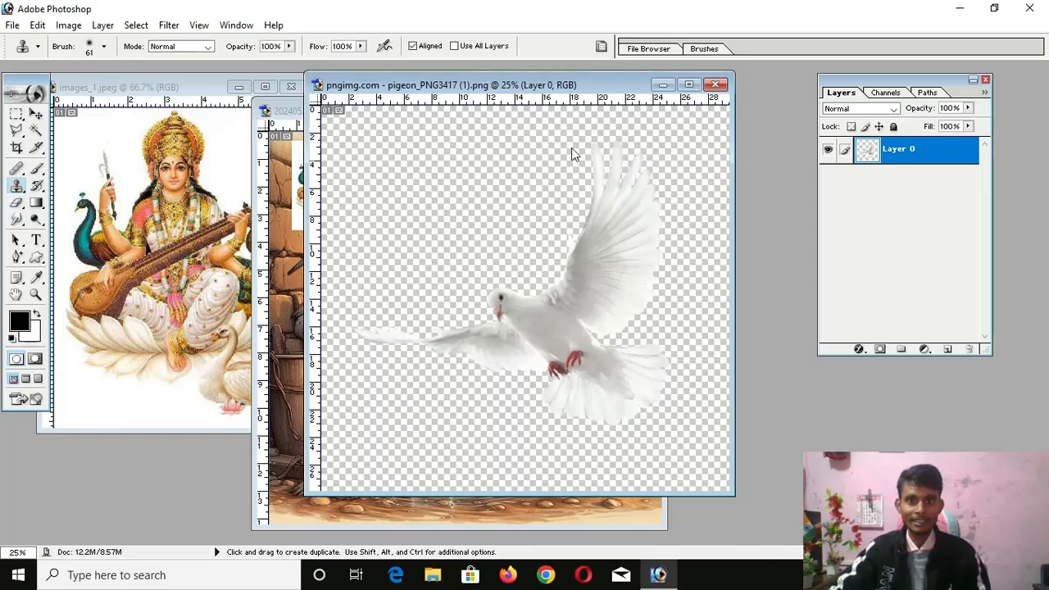
right_click(438, 158)
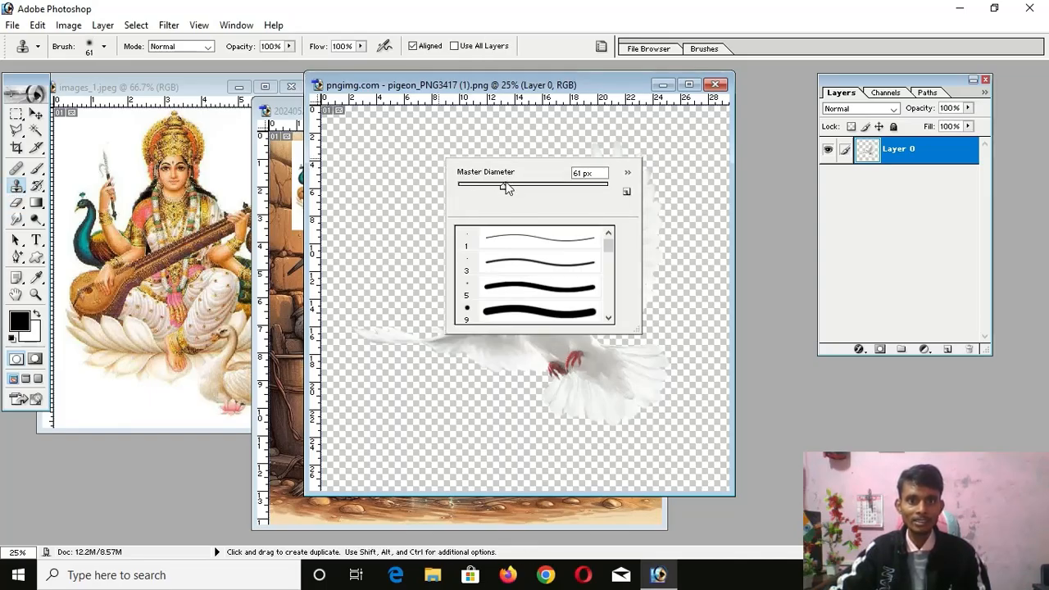
left_click_drag(507, 187, 537, 186)
left_click(431, 156)
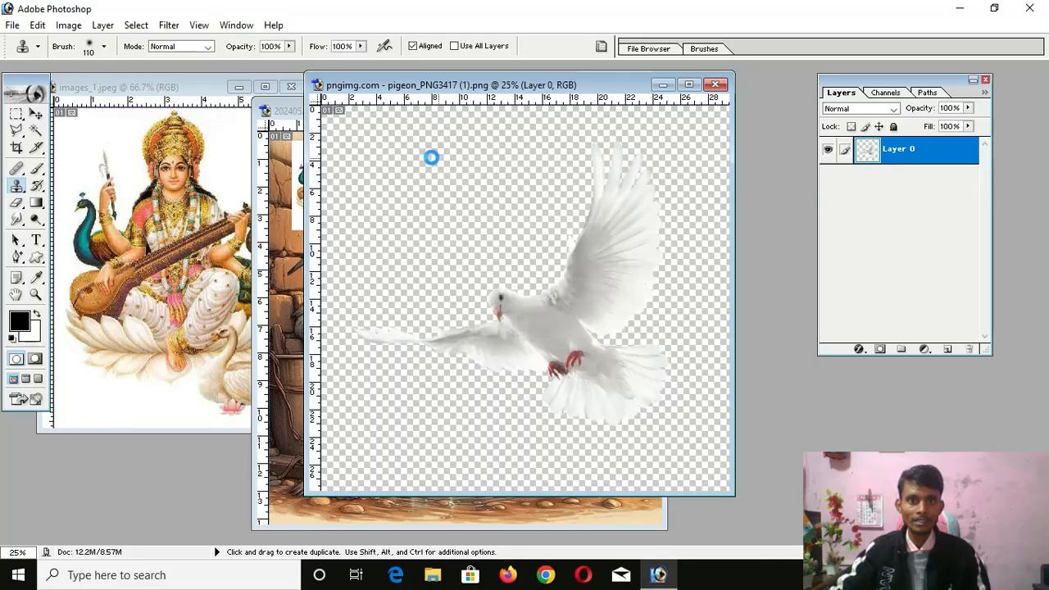
left_click(445, 197)
left_click(496, 232)
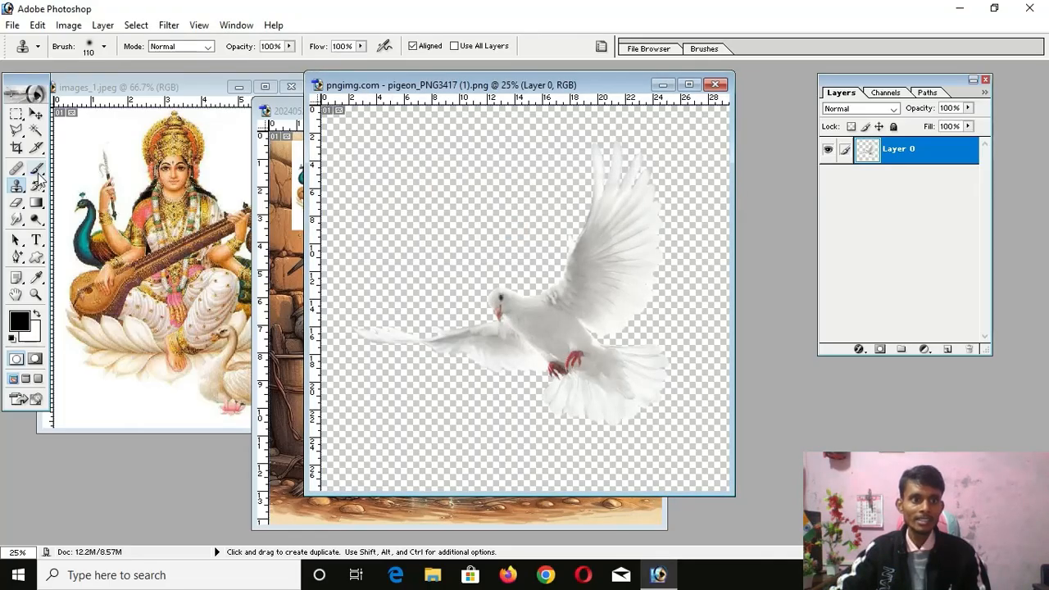
left_click(16, 203)
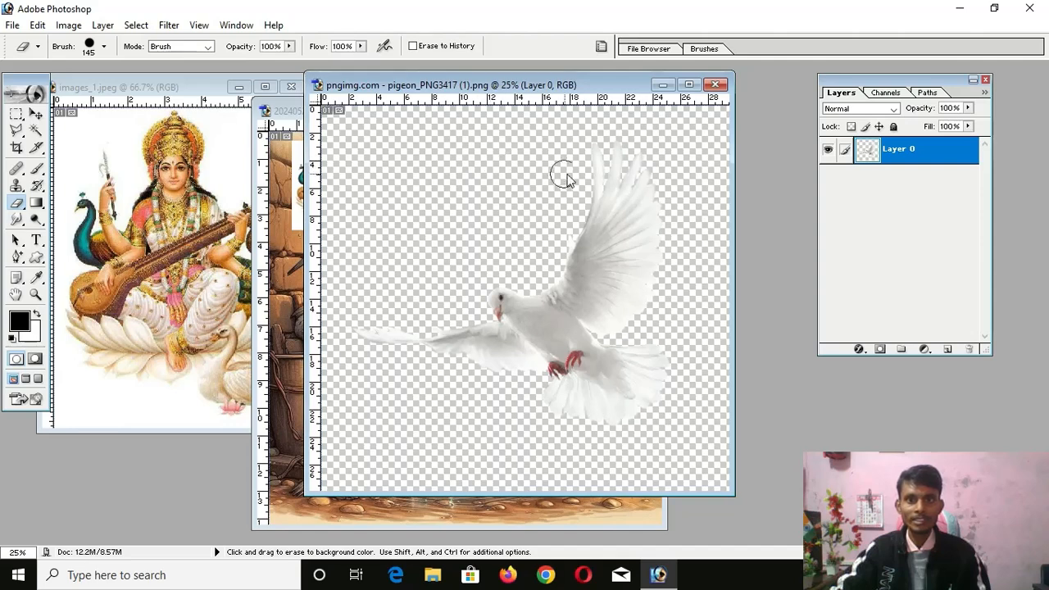
Erase the pigeon's raised wing while Layer 0 is unlocked, and undo the erasing.
mouse_move(585, 141)
left_mouse_down()
mouse_move(603, 201)
mouse_move(578, 273)
mouse_move(648, 130)
mouse_move(599, 273)
mouse_move(668, 230)
mouse_move(663, 219)
mouse_move(640, 299)
mouse_move(635, 222)
mouse_move(659, 182)
mouse_move(646, 231)
mouse_move(675, 227)
left_mouse_up()
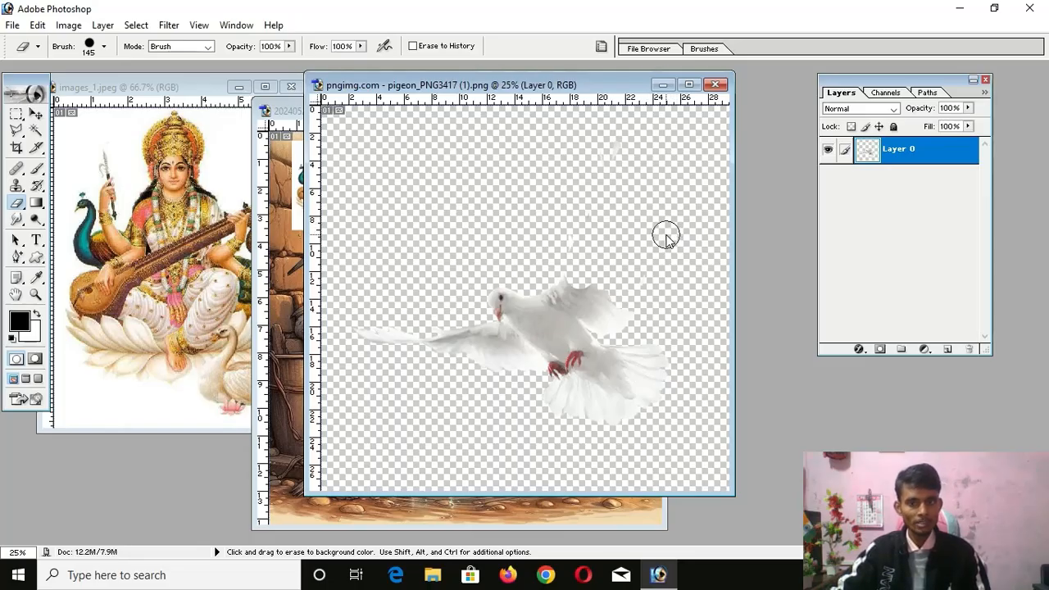
key("ctrl+z")
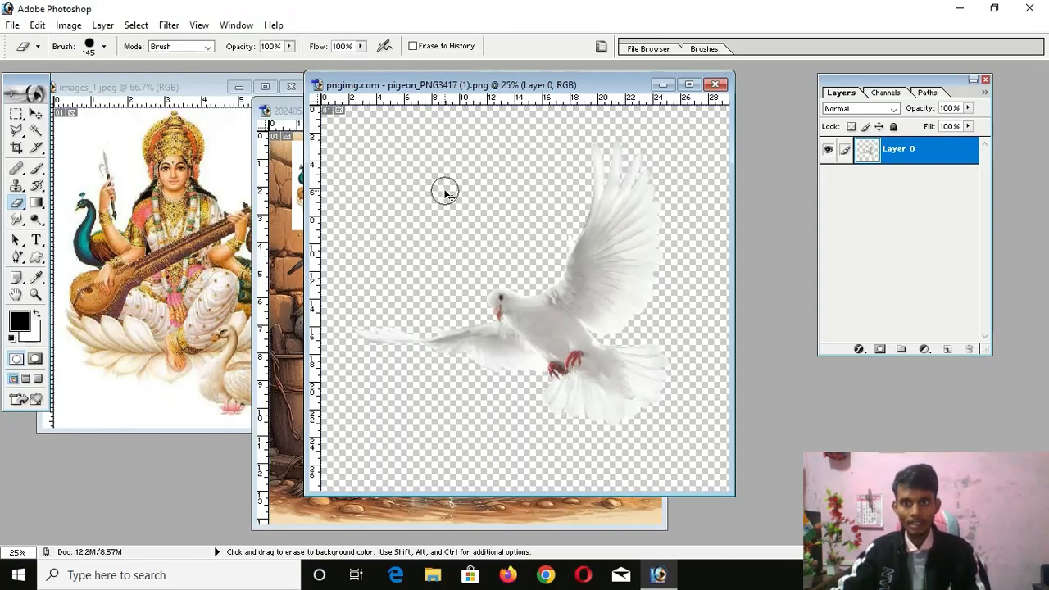
Lock Layer 0's transparent pixels, erase over the whole pigeon with the white background colour, and close the pigeon image.
left_click(852, 127)
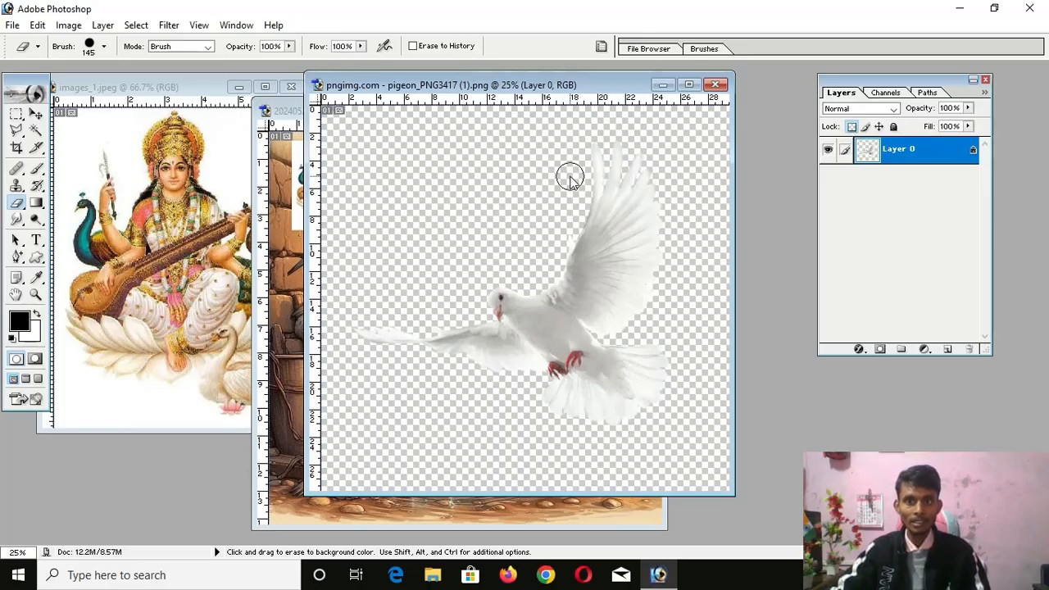
left_click_drag(577, 164, 641, 153)
mouse_move(681, 177)
left_mouse_down()
mouse_move(597, 195)
mouse_move(623, 204)
mouse_move(588, 234)
mouse_move(705, 212)
mouse_move(558, 246)
mouse_move(619, 256)
mouse_move(660, 243)
mouse_move(576, 278)
mouse_move(676, 255)
mouse_move(598, 264)
mouse_move(559, 294)
mouse_move(637, 298)
mouse_move(738, 277)
mouse_move(594, 283)
mouse_move(607, 312)
mouse_move(580, 283)
mouse_move(662, 337)
mouse_move(599, 309)
mouse_move(584, 315)
mouse_move(612, 313)
mouse_move(521, 294)
mouse_move(505, 306)
mouse_move(506, 295)
mouse_move(536, 309)
mouse_move(466, 341)
mouse_move(536, 330)
mouse_move(521, 317)
mouse_move(360, 345)
mouse_move(466, 325)
mouse_move(606, 343)
mouse_move(516, 373)
mouse_move(562, 348)
mouse_move(586, 354)
mouse_move(727, 320)
mouse_move(450, 404)
mouse_move(701, 367)
mouse_move(613, 379)
mouse_move(613, 361)
mouse_move(654, 403)
mouse_move(666, 389)
mouse_move(637, 385)
mouse_move(545, 421)
mouse_move(527, 411)
mouse_move(684, 385)
mouse_move(583, 364)
mouse_move(666, 329)
left_mouse_up()
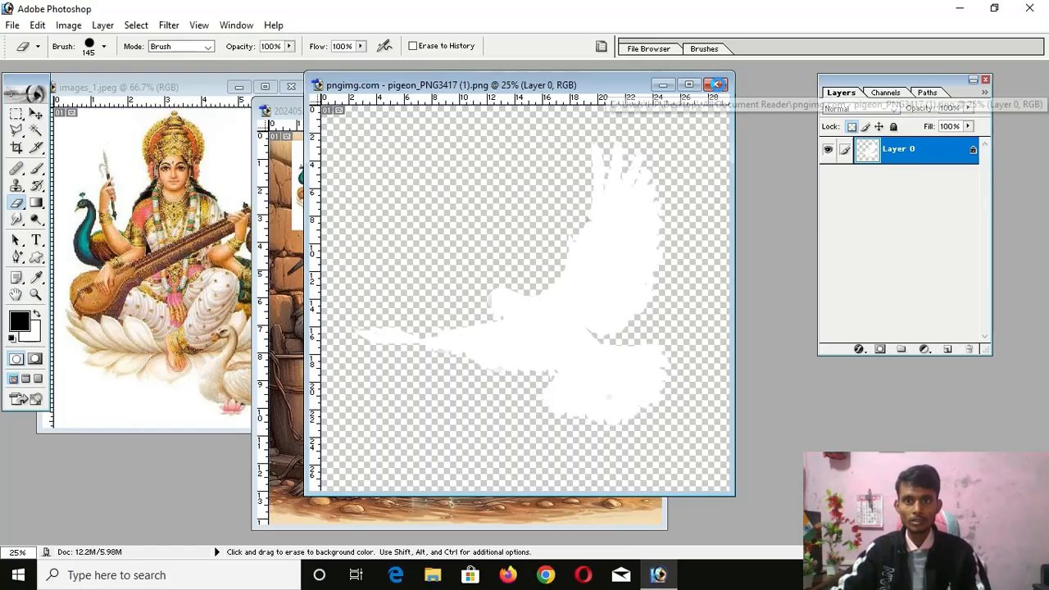
left_click(713, 85)
left_click(501, 226)
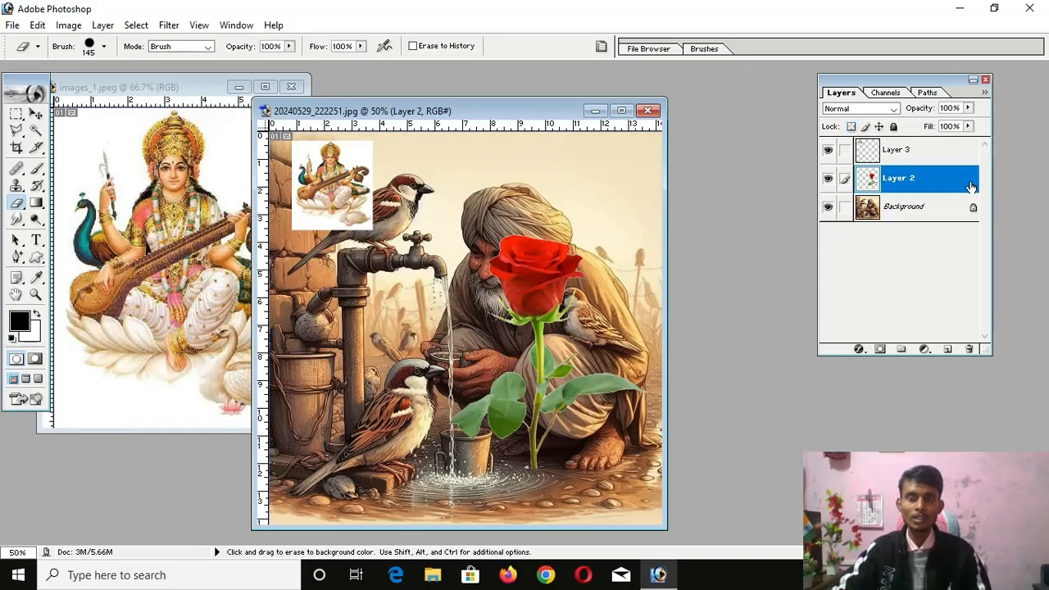
Lock the image pixels of Layer 2 and try the Eraser on the rose.
left_click(866, 125)
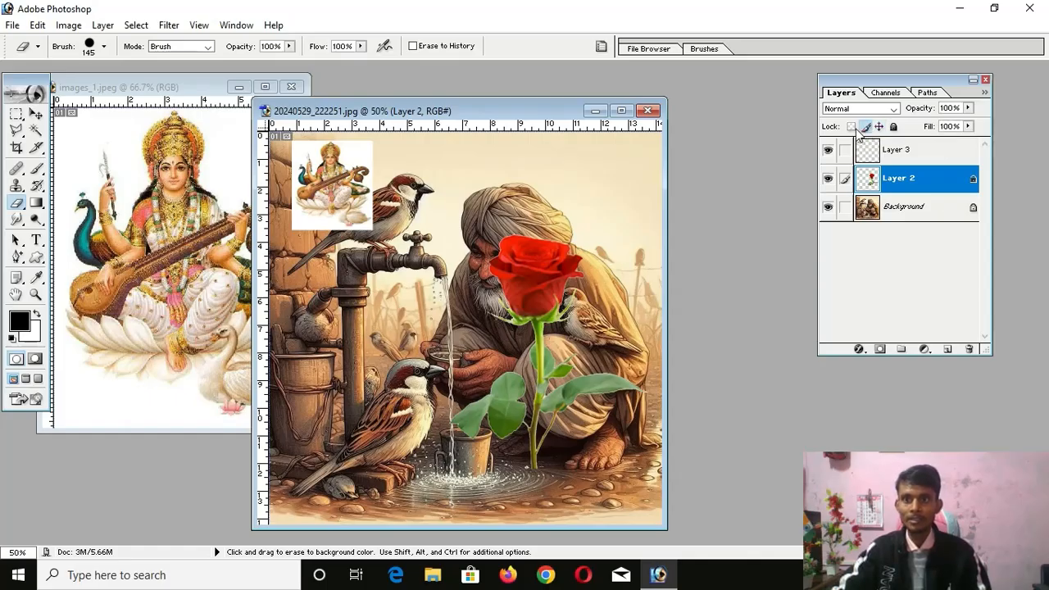
left_click(541, 284)
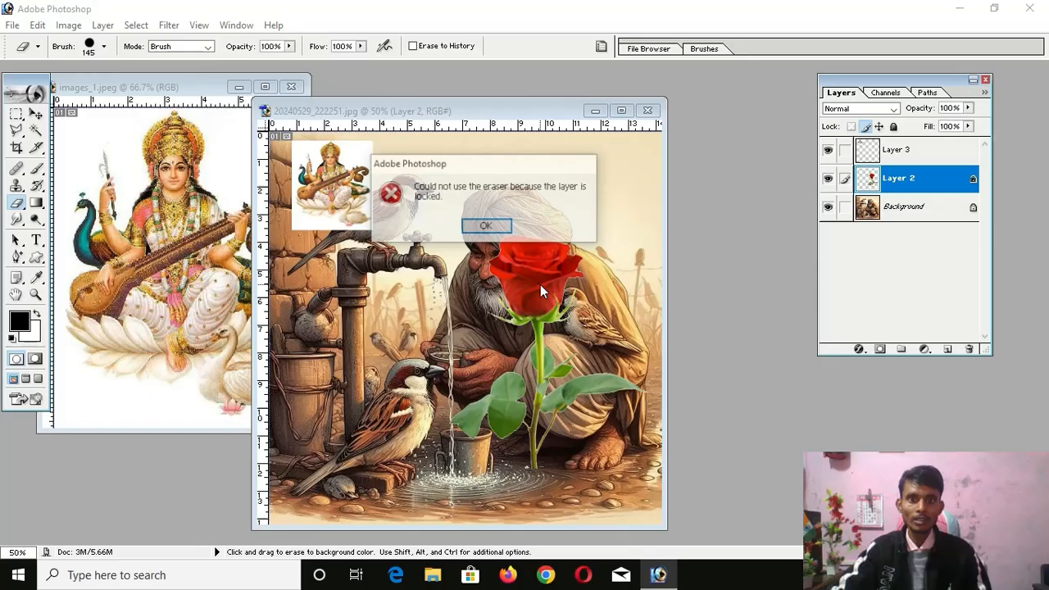
left_click(489, 230)
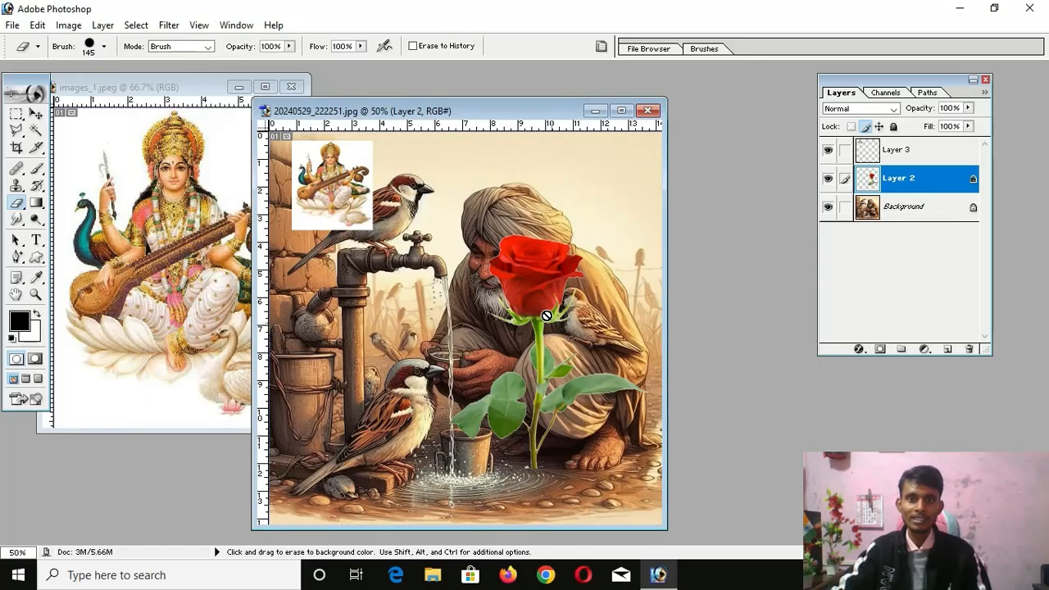
Replace Layer 2's image pixel lock with a position lock and try to move the rose with the Move tool.
left_click(867, 126)
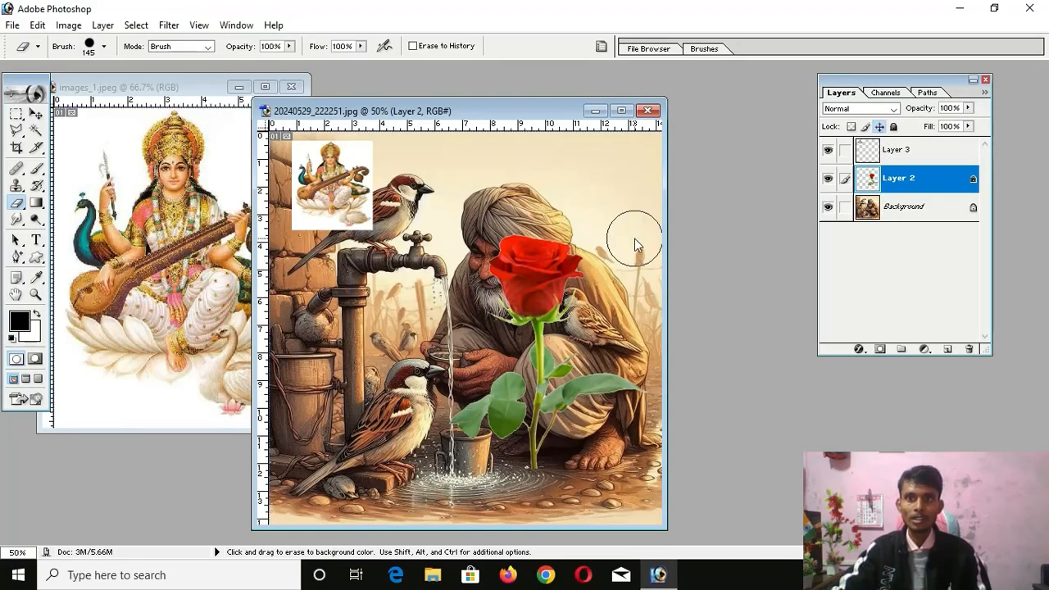
left_click(36, 114)
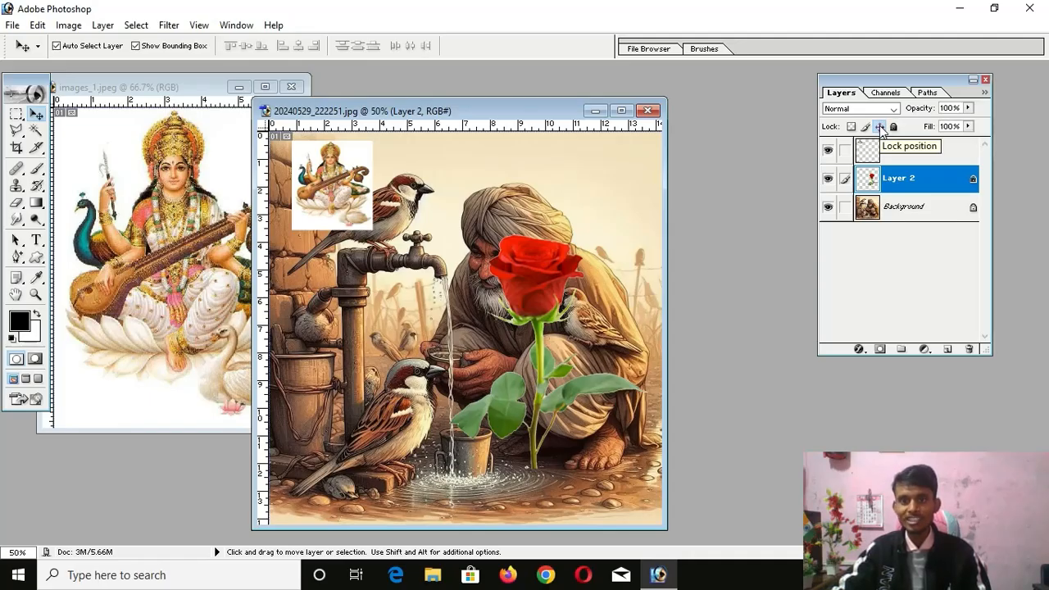
left_click_drag(385, 224, 462, 283)
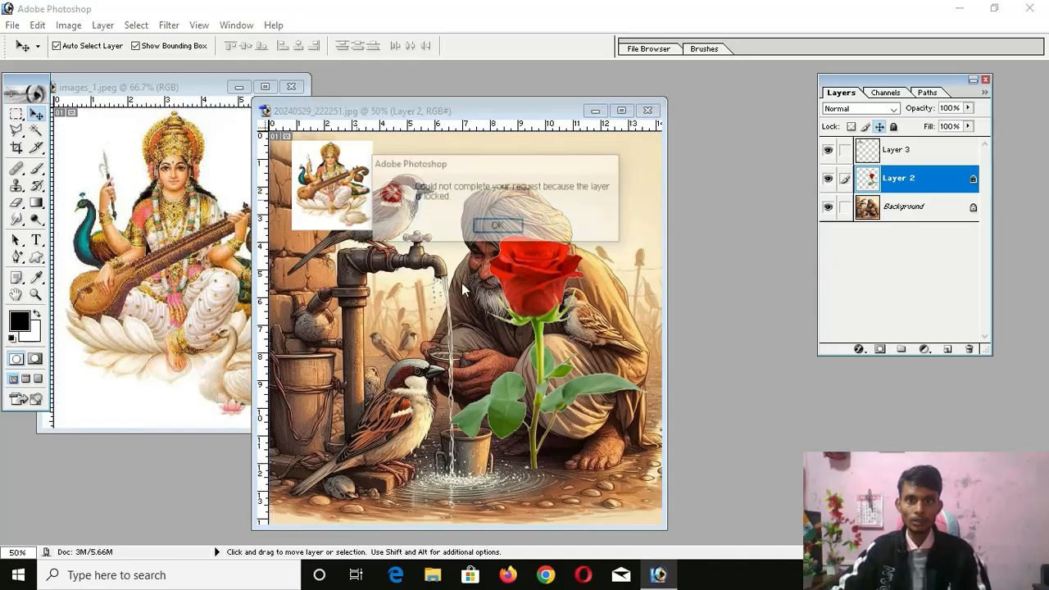
left_click(504, 228)
left_click_drag(543, 308, 397, 208)
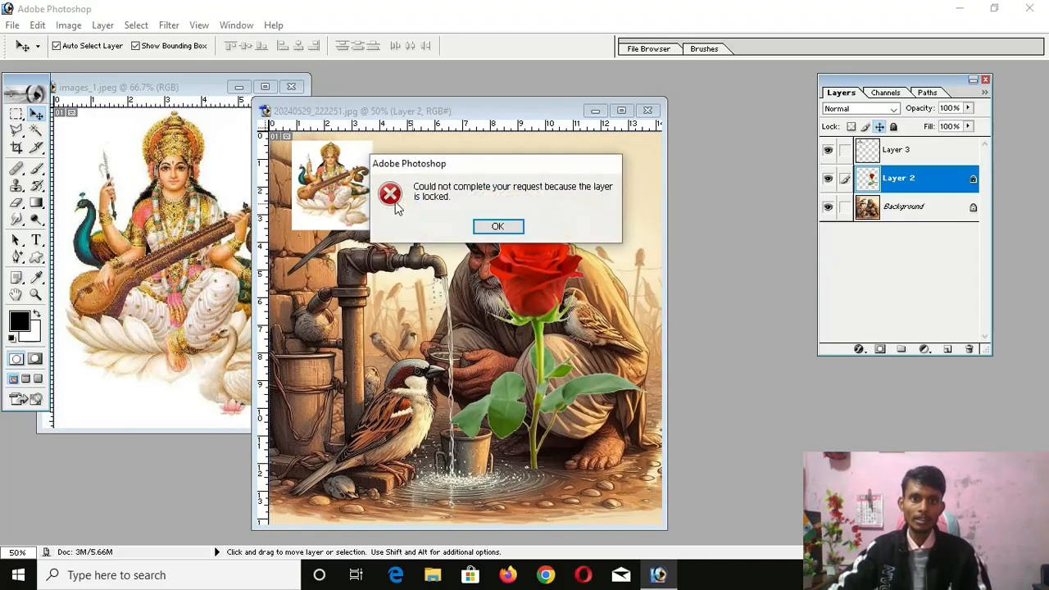
left_click(498, 227)
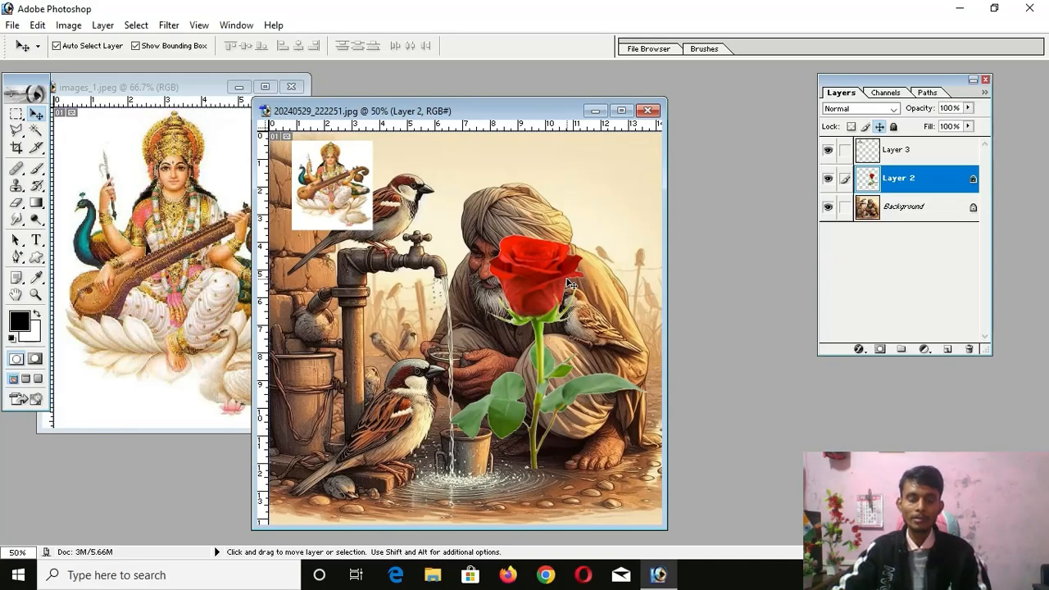
Move the small goddess picture on Layer 3 slightly down and right, and try again to move the position-locked rose.
left_click_drag(329, 182, 362, 216)
left_click(529, 306)
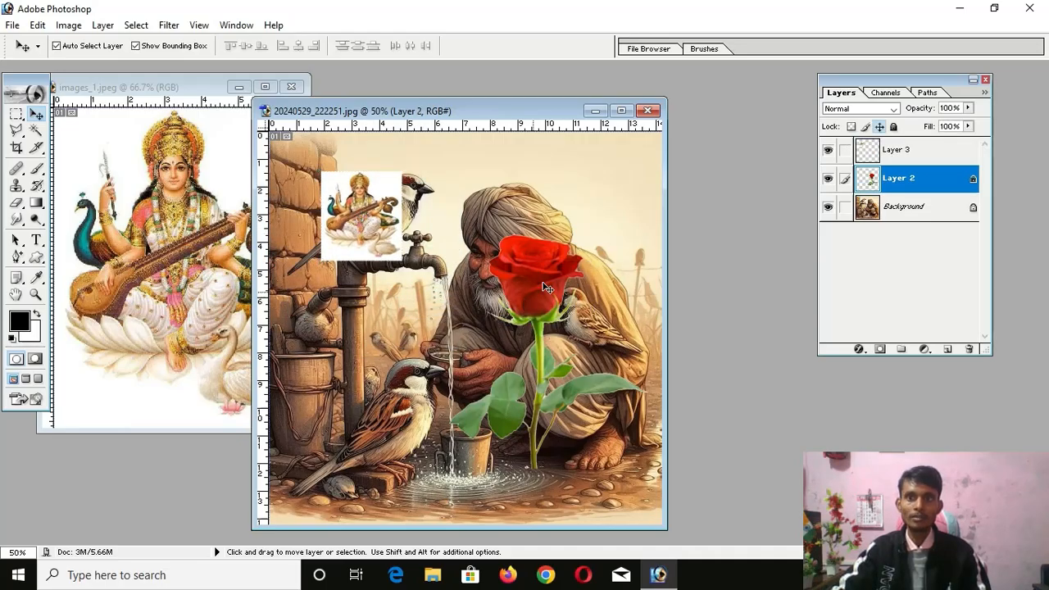
left_click(407, 263)
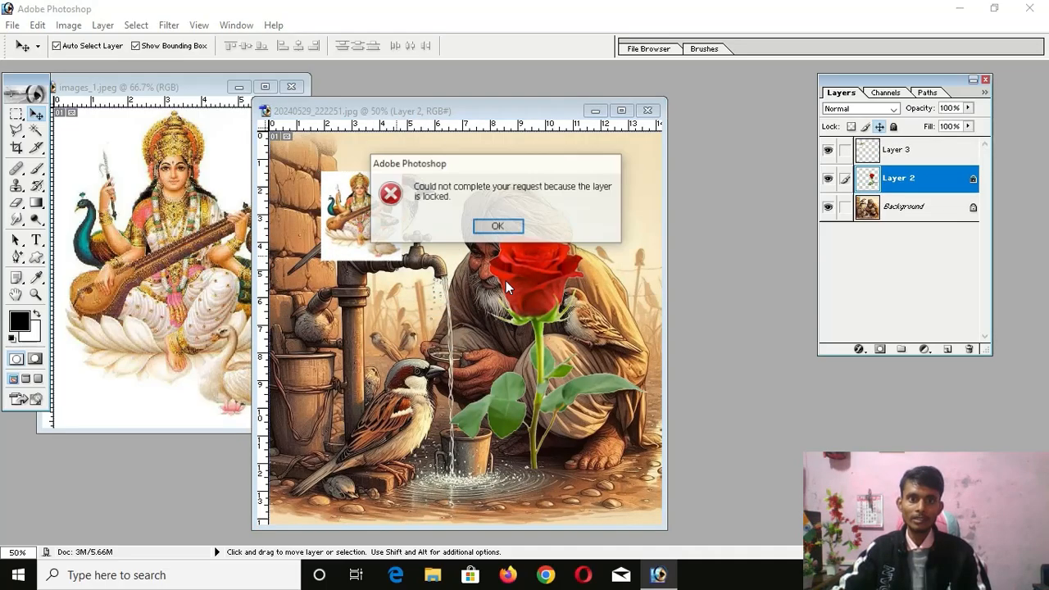
left_click(499, 228)
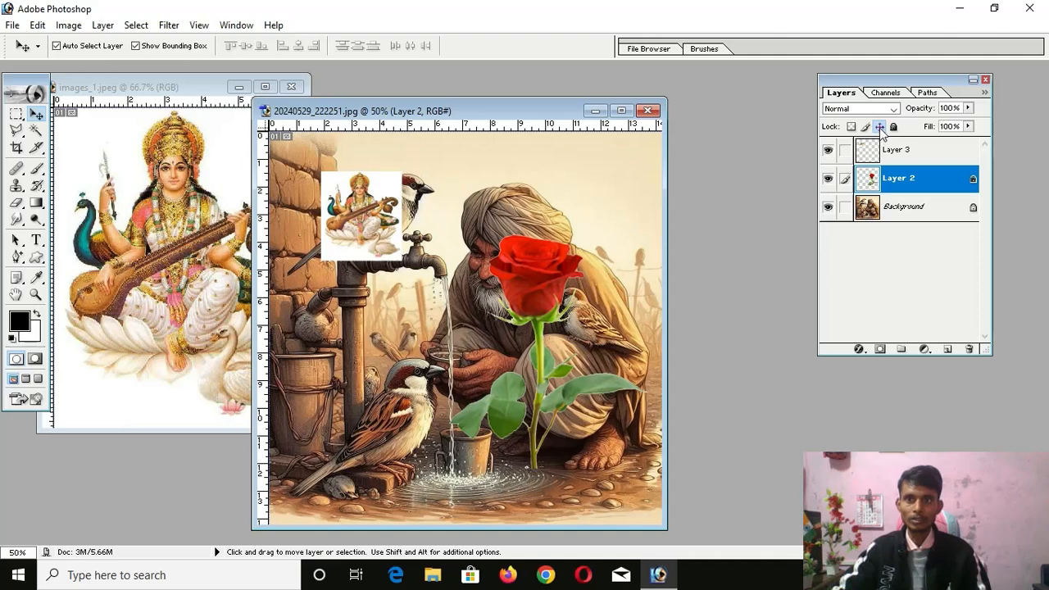
Replace Layer 2's position lock with the full layer lock, try to move the rose, and unlock the layer.
left_click(880, 127)
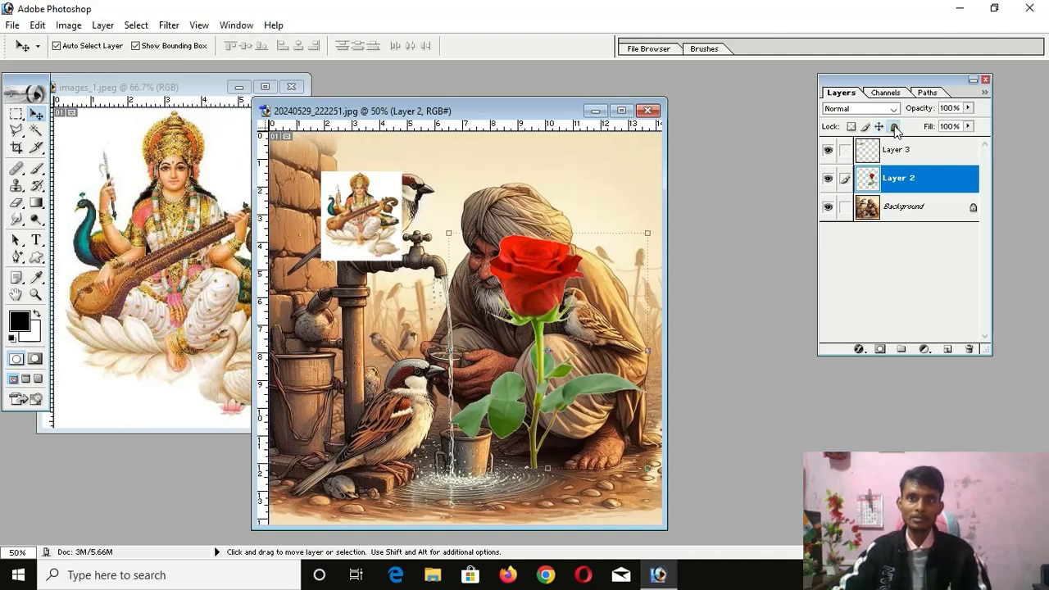
left_click(895, 127)
left_click(419, 219)
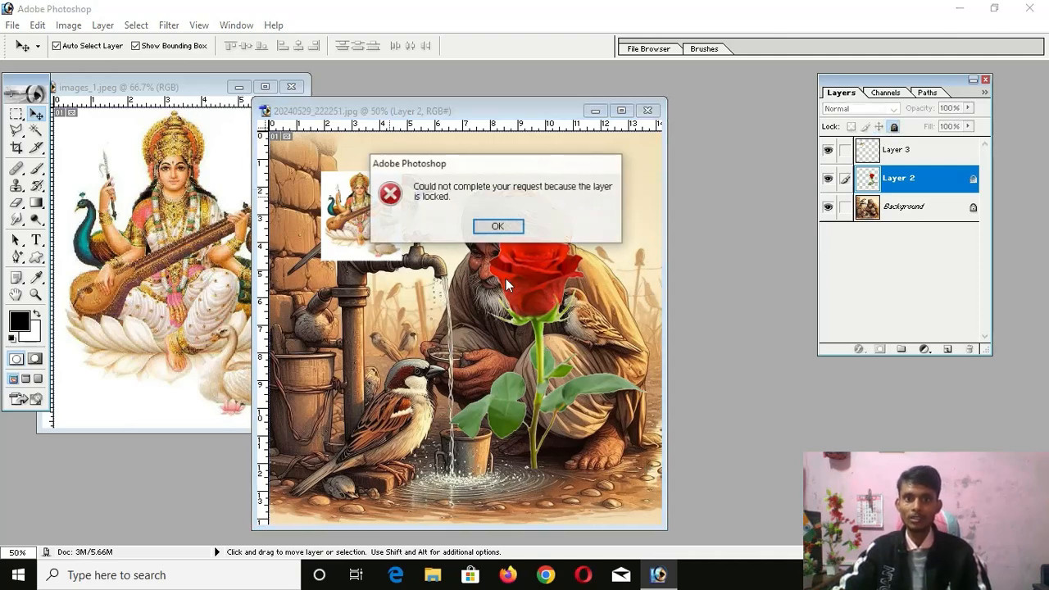
left_click(498, 227)
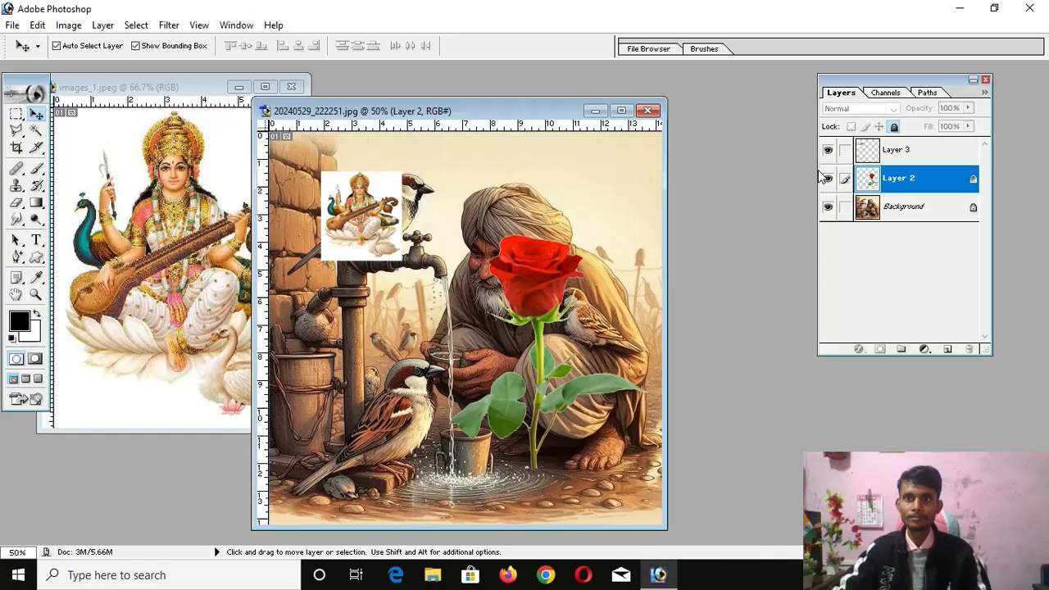
left_click(895, 127)
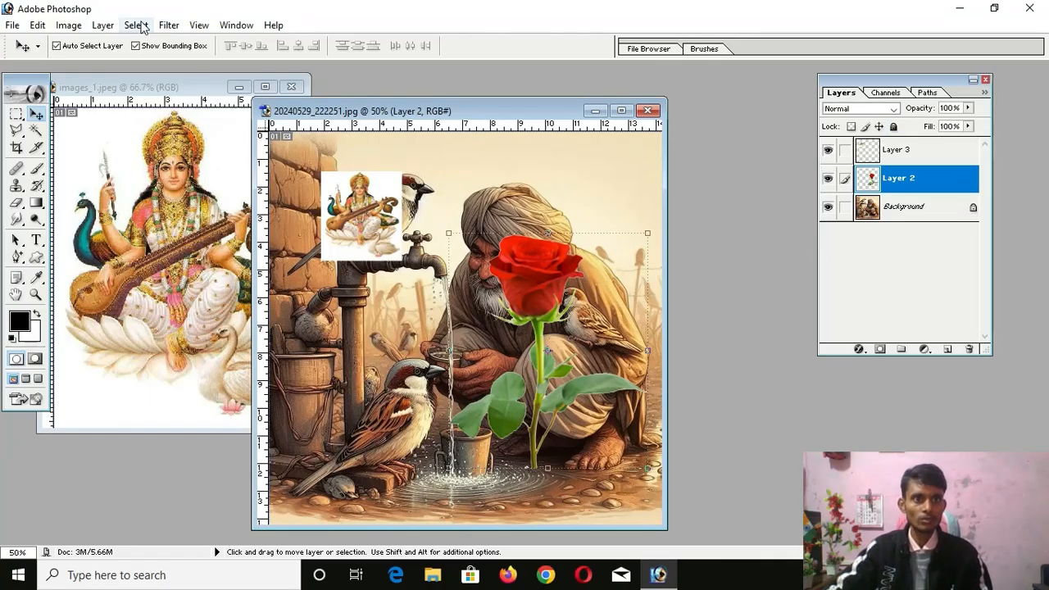
left_click(104, 25)
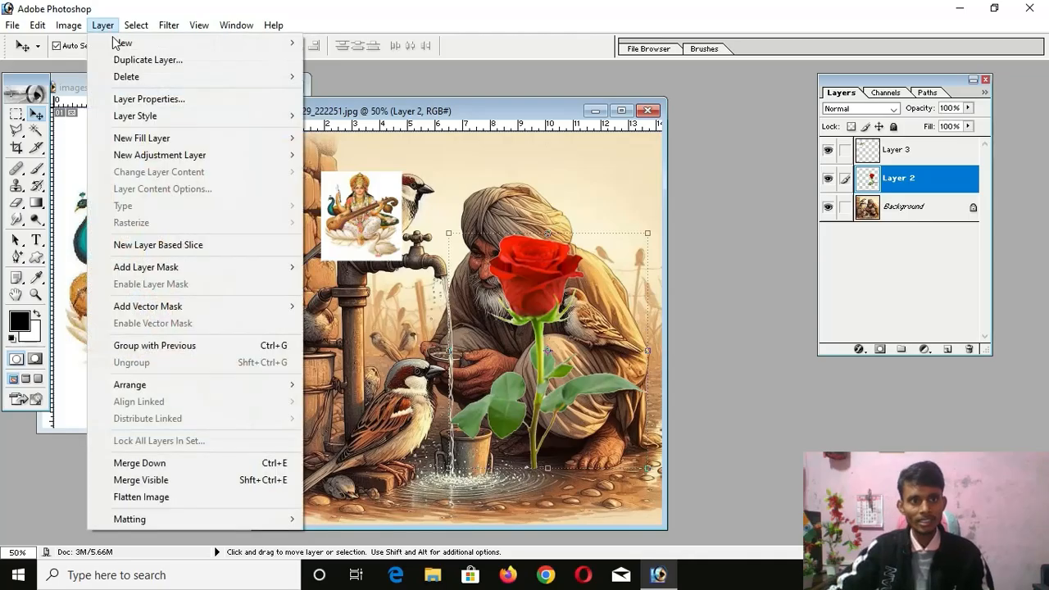
mouse_move(137, 51)
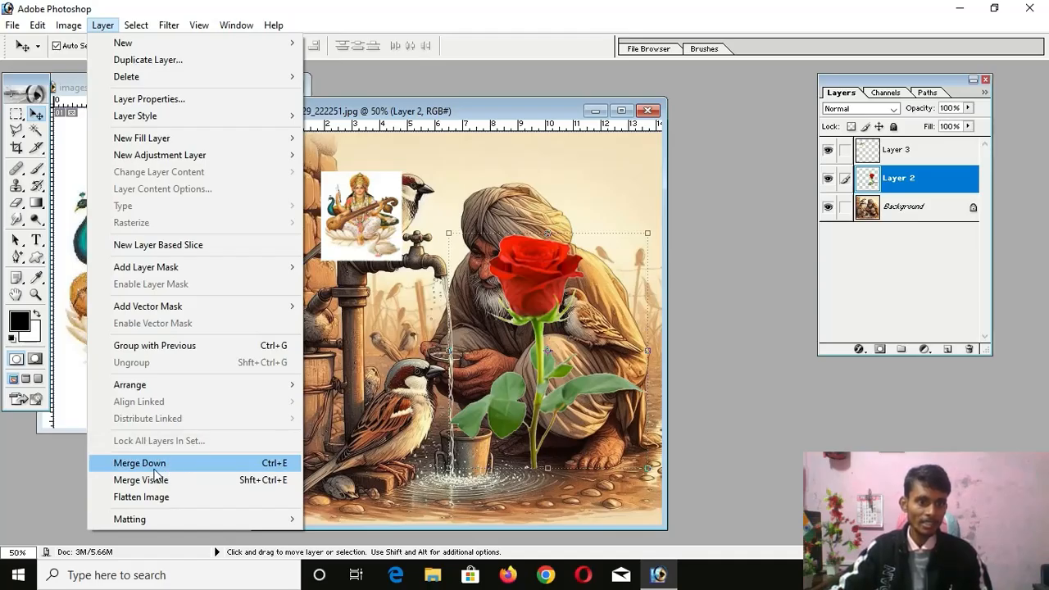
left_click(425, 438)
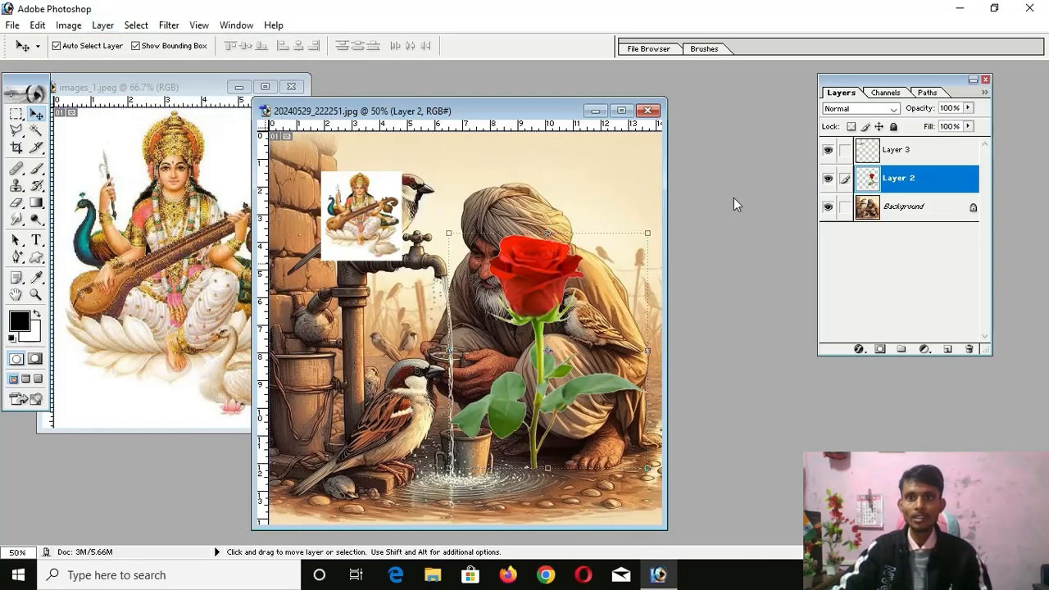
Move Layer 3's goddess picture right and slightly up, over the upper sparrow, and switch to the Background layer and back to Layer 3.
left_click(910, 153)
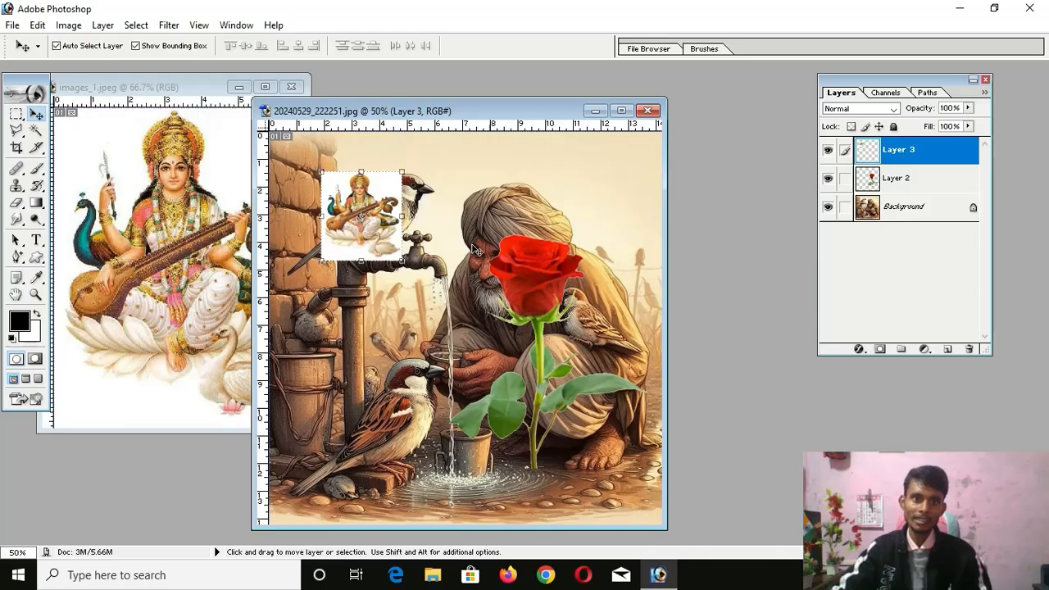
left_click_drag(373, 215, 422, 199)
left_click(888, 211)
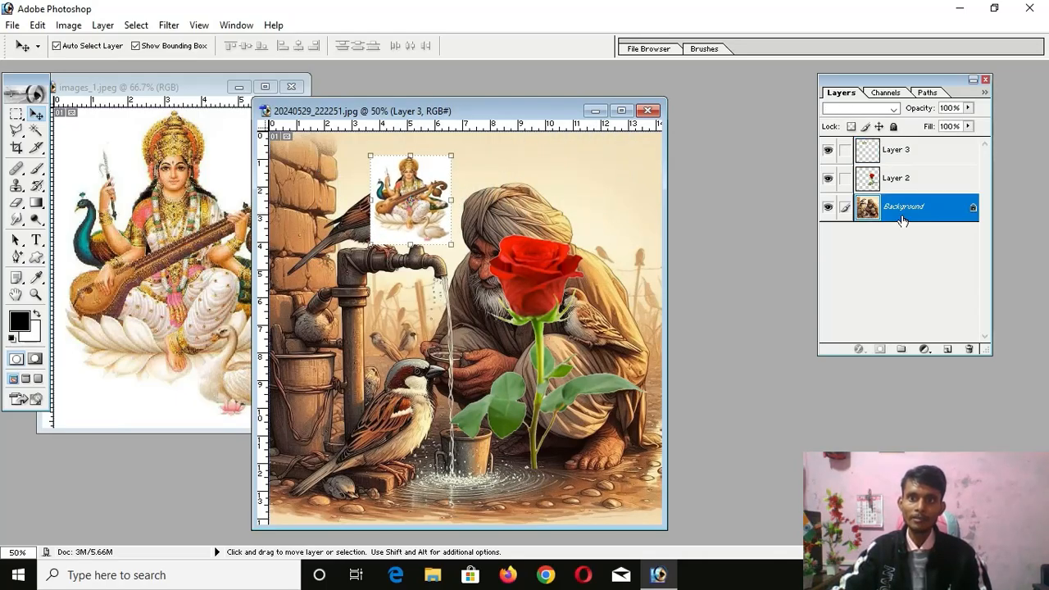
left_click(899, 151)
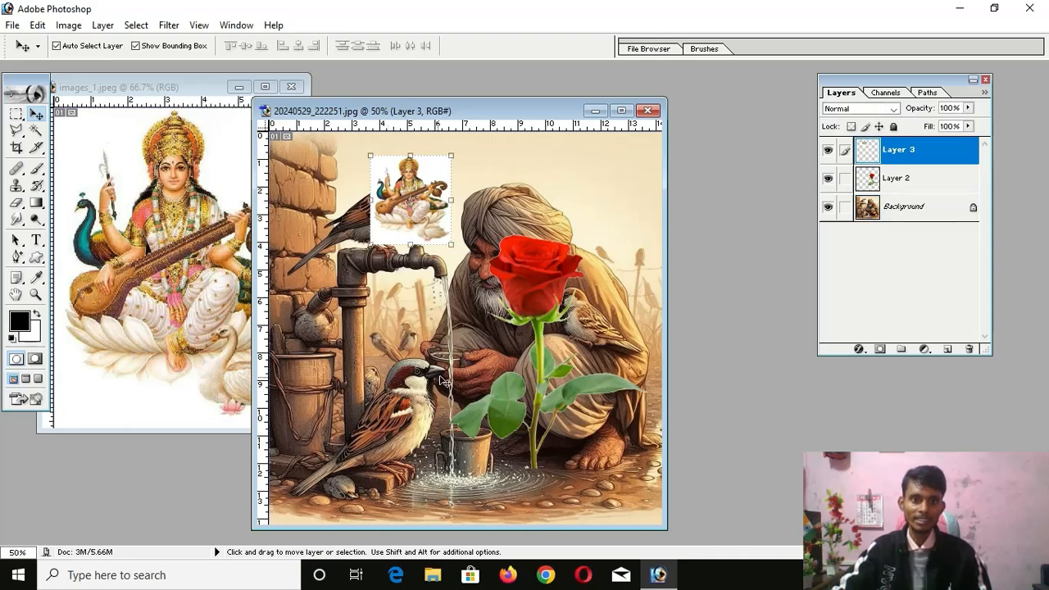
Move the goddess picture back left onto the brick wall and shift the rose slightly down.
left_click(527, 302)
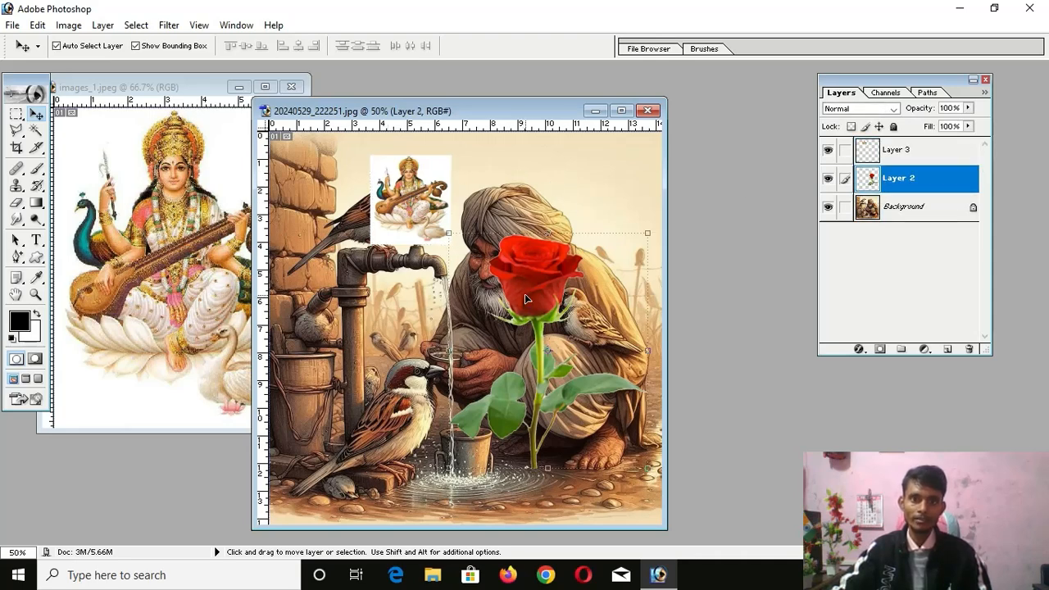
left_click(415, 223)
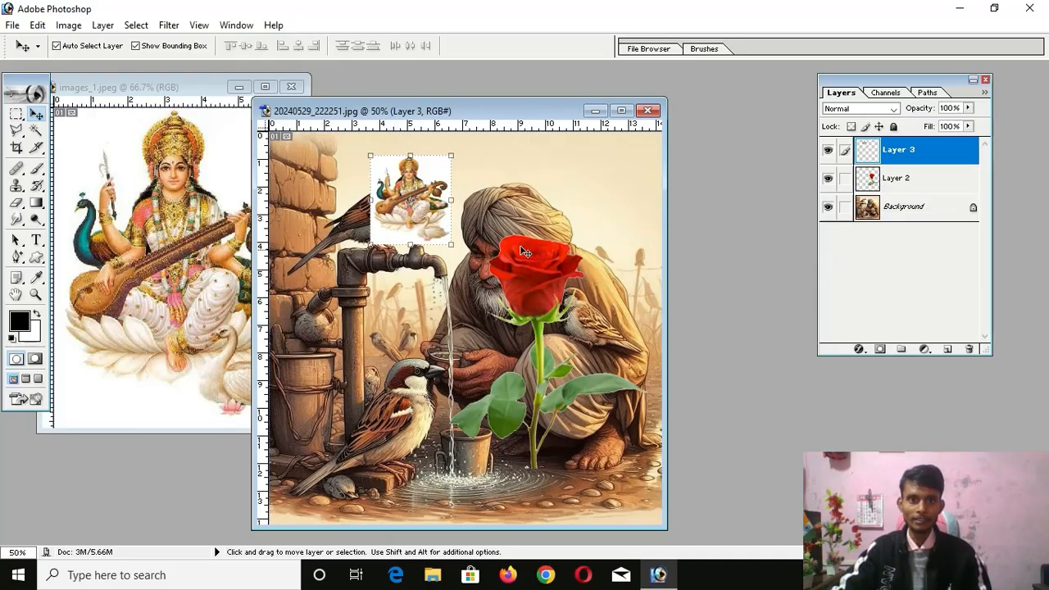
left_click_drag(374, 194, 318, 184)
left_click(540, 290)
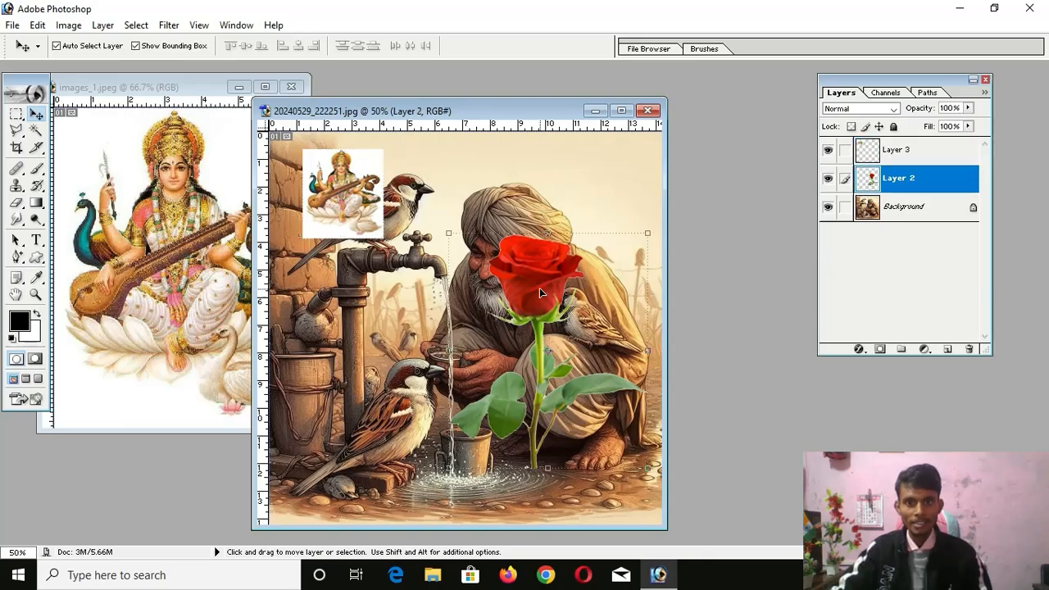
mouse_move(542, 287)
left_mouse_down()
mouse_move(547, 262)
mouse_move(554, 293)
mouse_move(544, 293)
left_mouse_up()
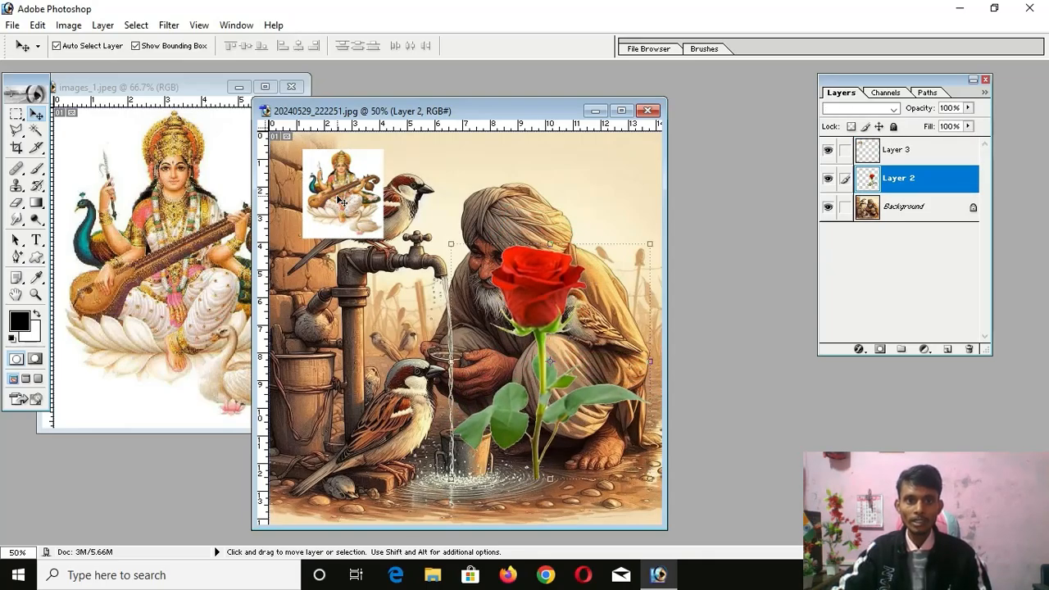
Switch the active layer back and forth between the goddess picture and the rose, ending on Layer 3.
left_click(342, 203)
left_click(525, 295)
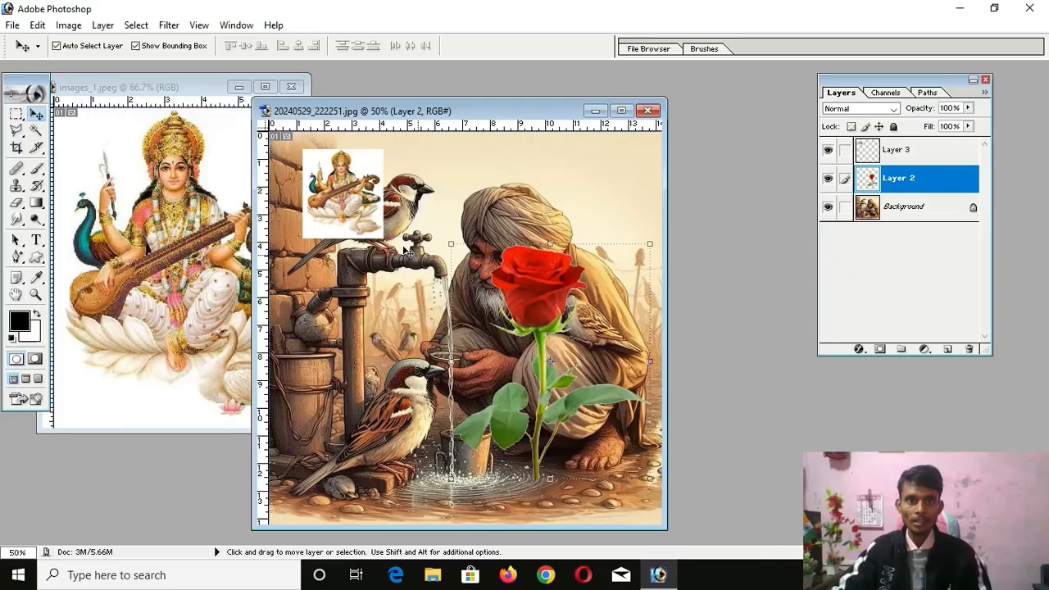
left_click(358, 209)
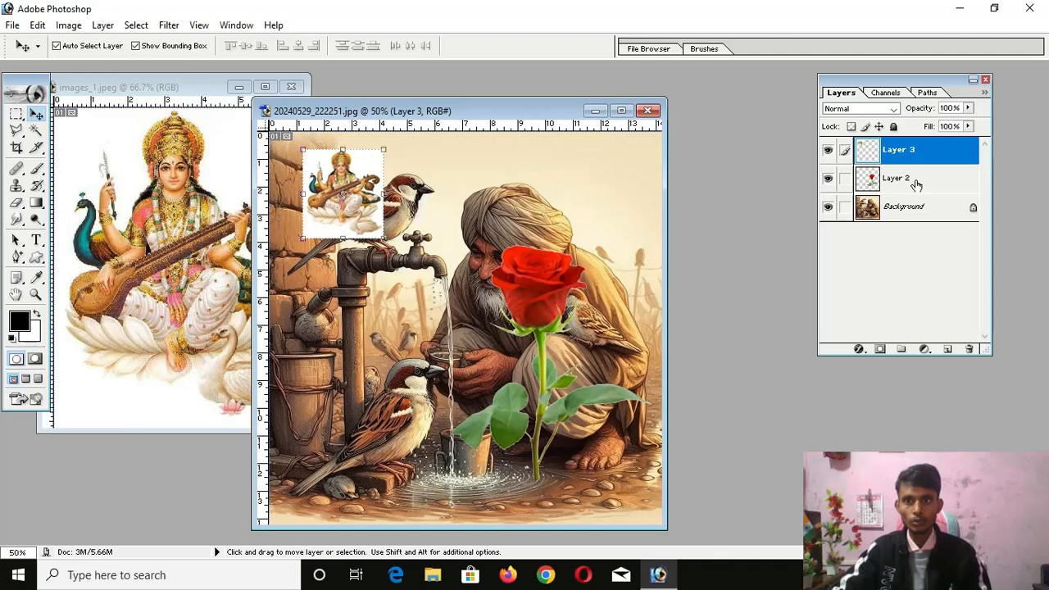
left_click(917, 186)
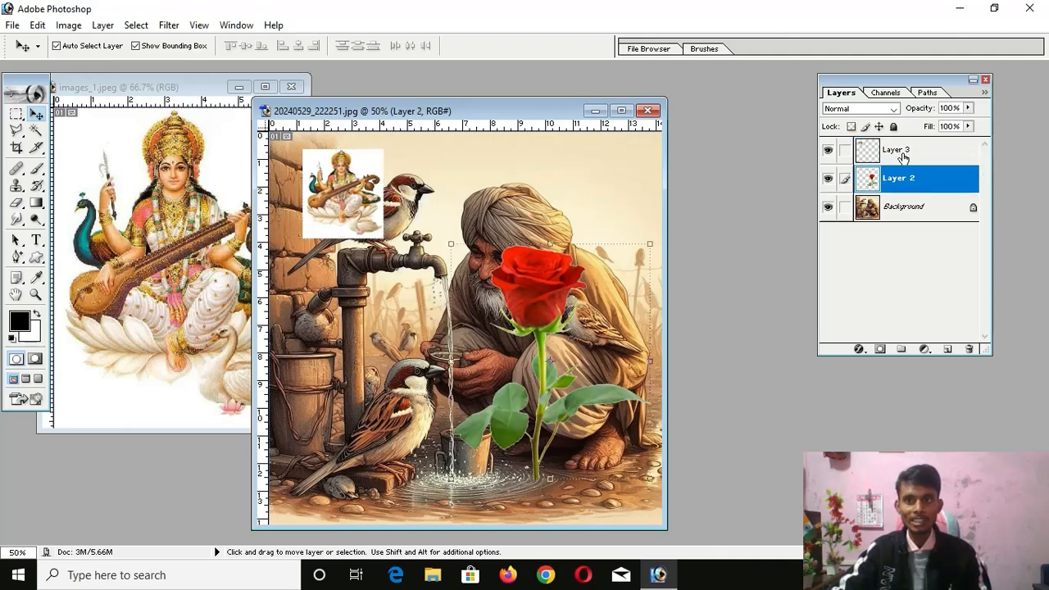
left_click(903, 156)
left_click(907, 180)
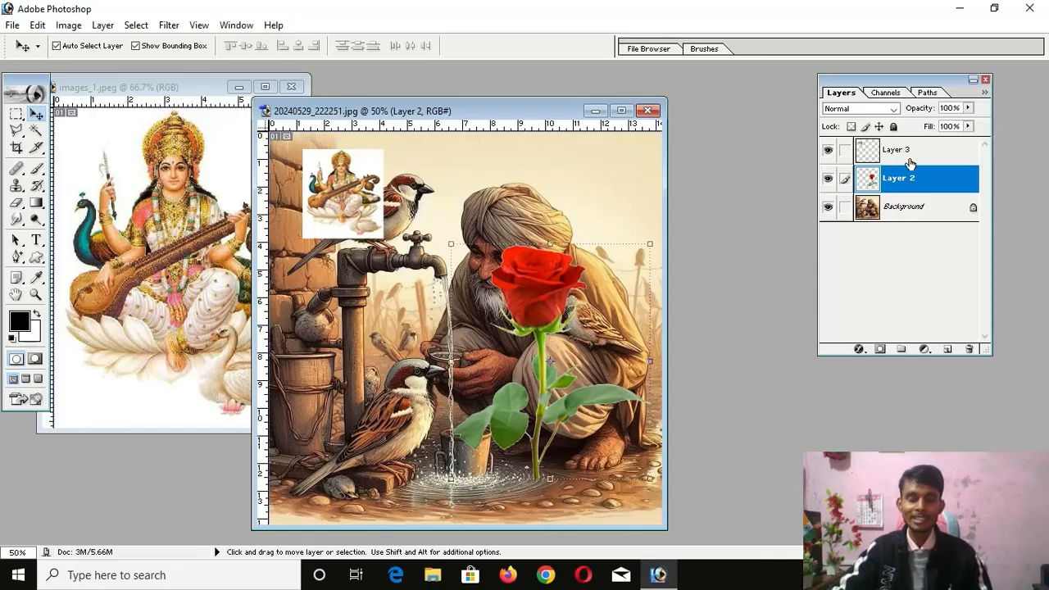
left_click(915, 154)
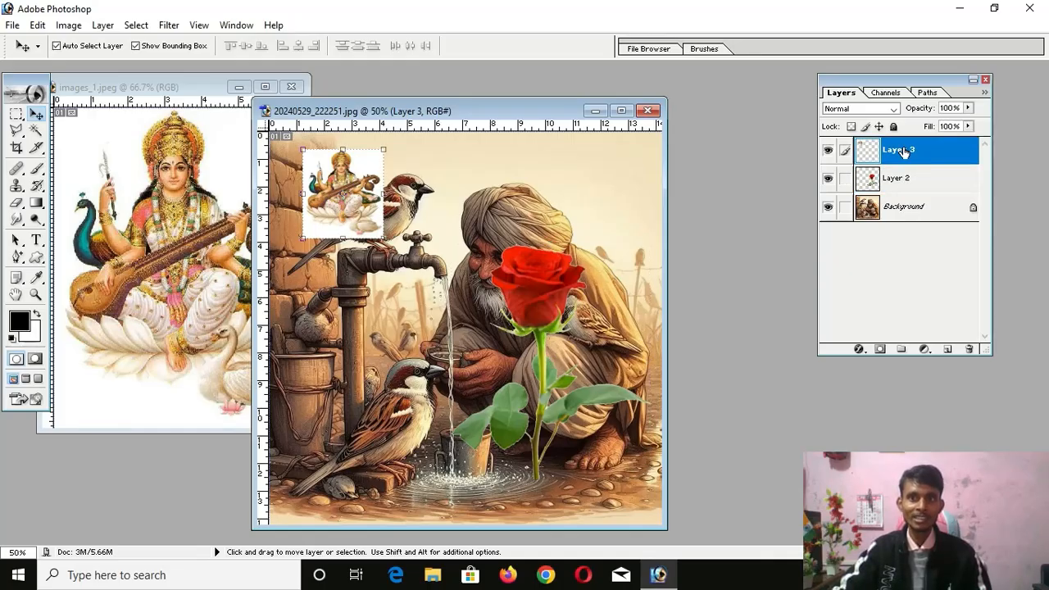
Merge Layer 3 down into Layer 2 and move the combined goddess and rose layer to the left.
left_click(103, 25)
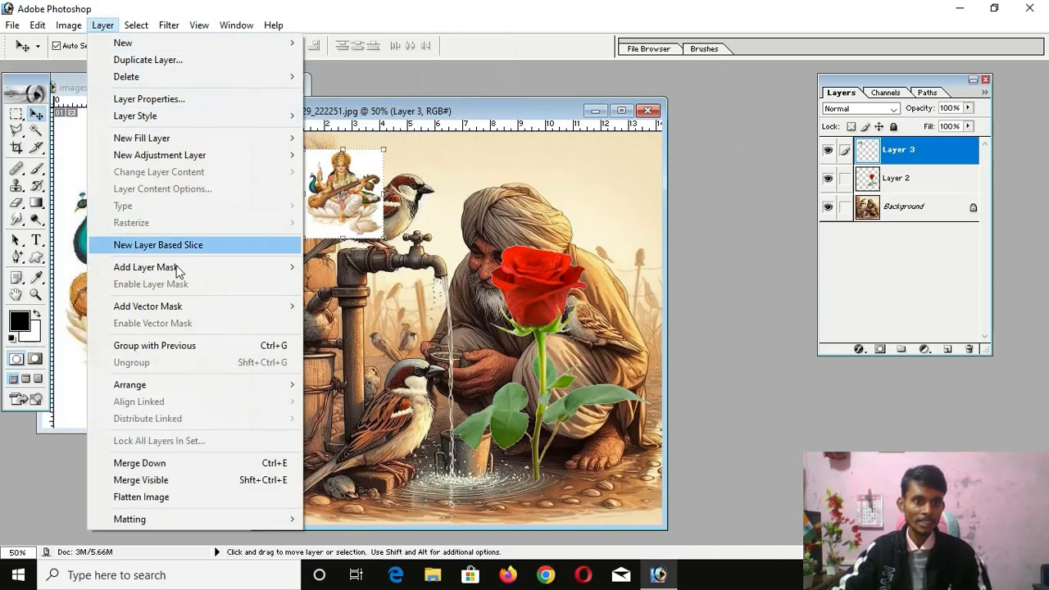
left_click(232, 466)
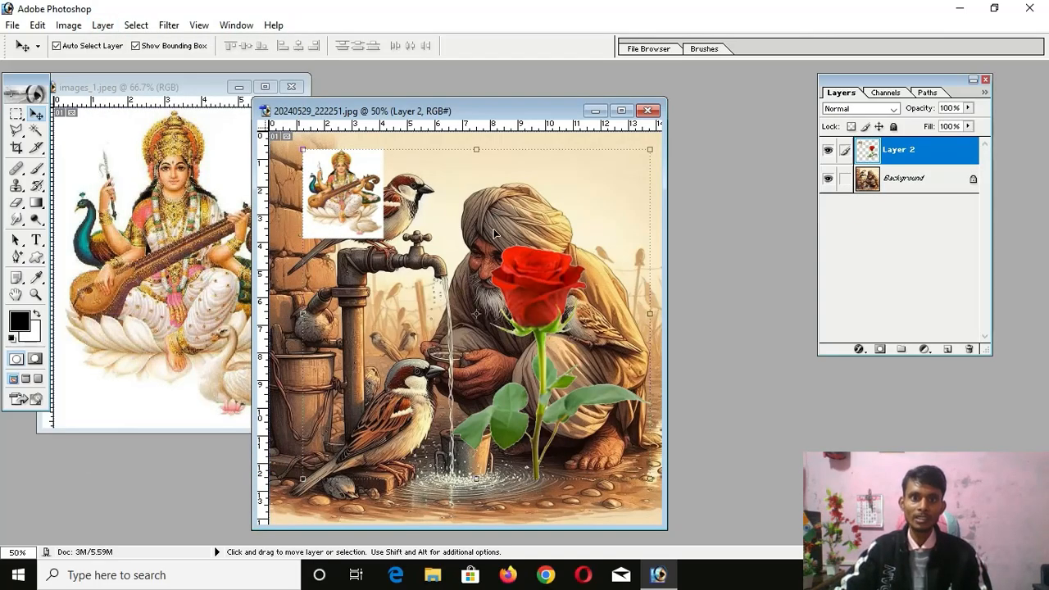
left_click_drag(494, 234, 328, 216)
Try scaling the merged layer to 104.9% width and 71.8% height and repositioning it, and discard the transformation.
left_click_drag(484, 132, 566, 217)
mouse_move(488, 270)
left_mouse_down()
mouse_move(508, 245)
mouse_move(491, 268)
left_mouse_up()
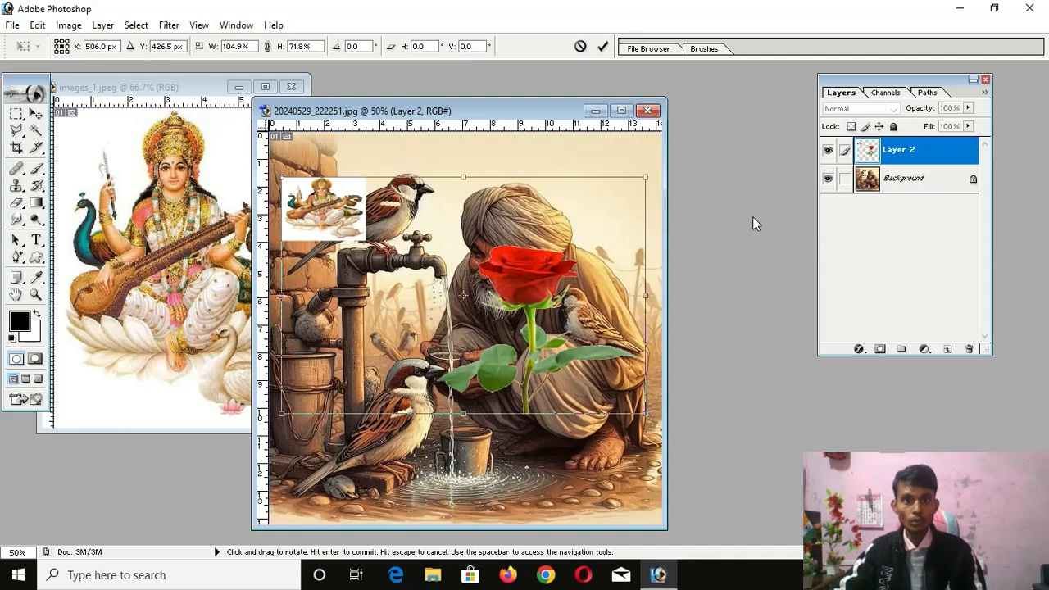
left_click_drag(488, 232, 474, 236)
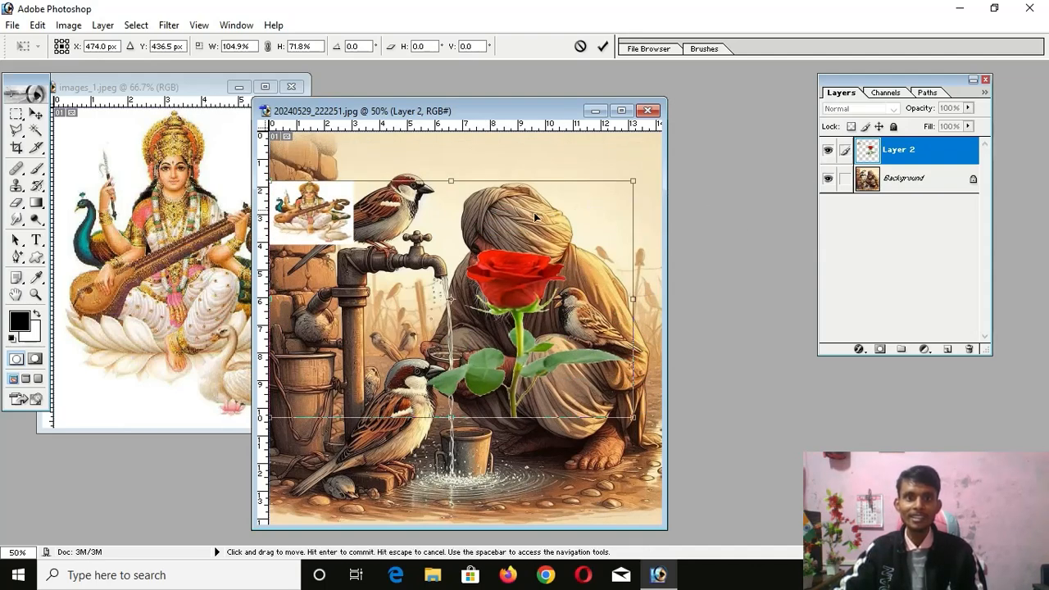
mouse_move(536, 217)
left_mouse_down()
mouse_move(565, 182)
mouse_move(547, 213)
left_mouse_up()
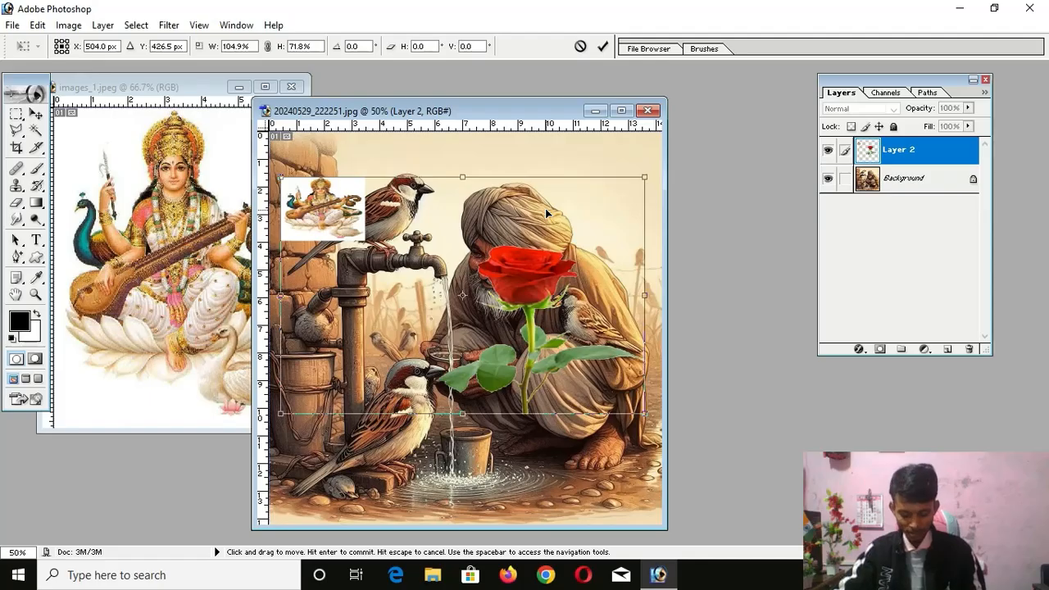
key("ctrl+z")
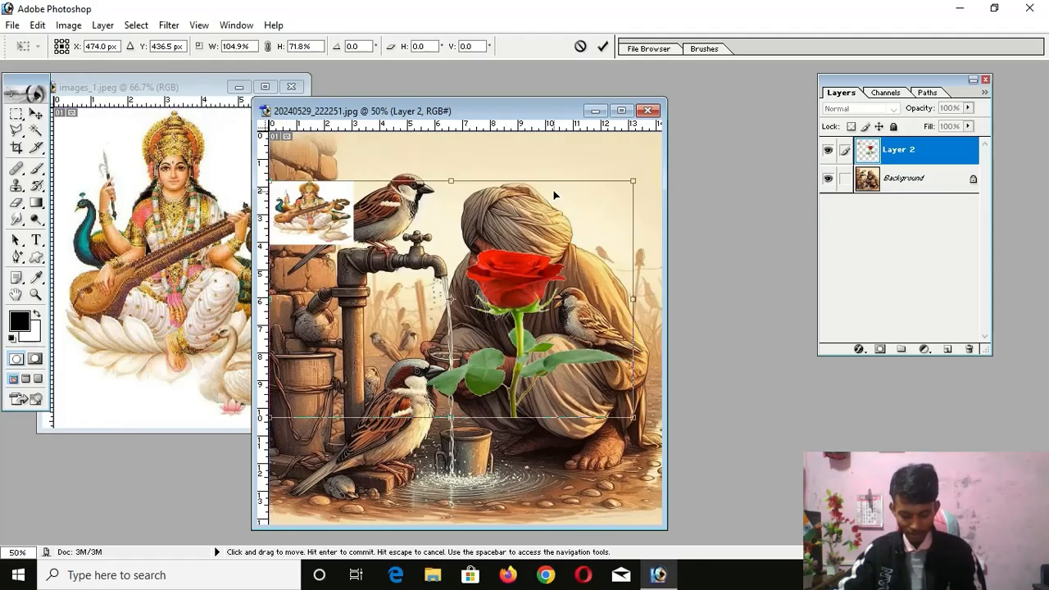
key("super+space")
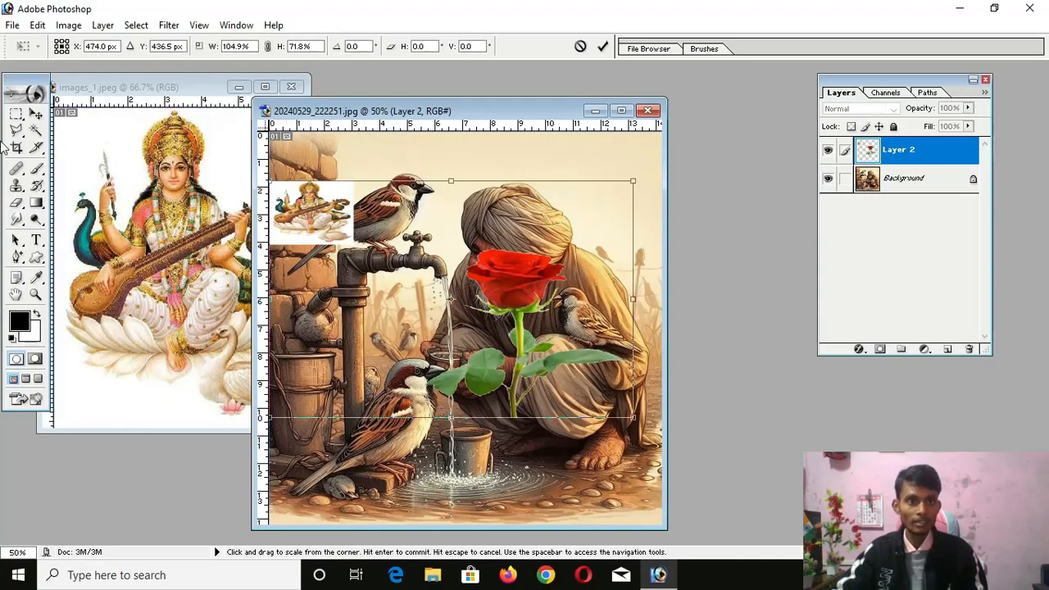
left_click(35, 113)
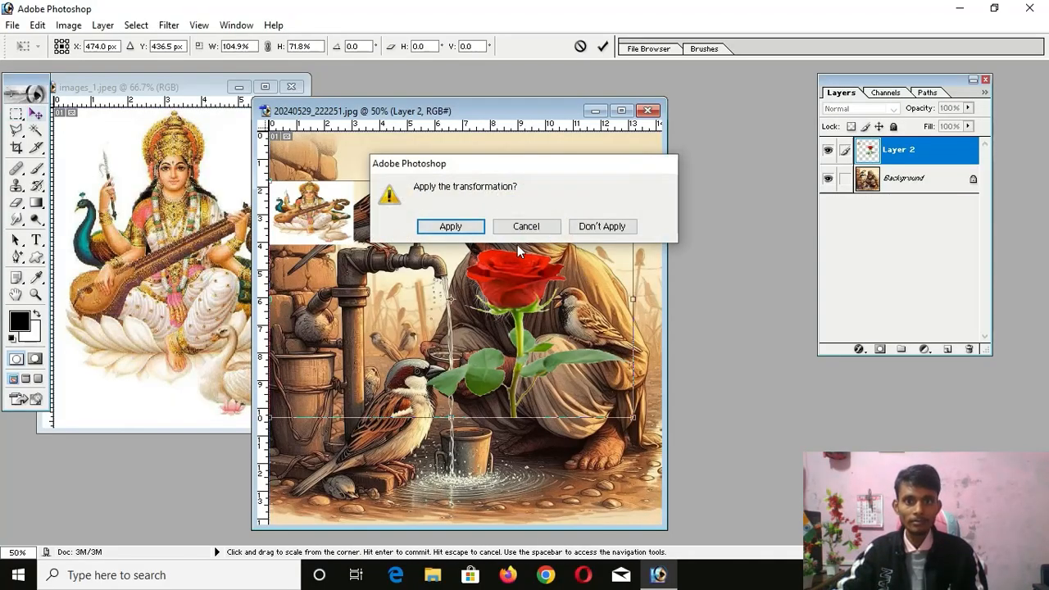
left_click(592, 227)
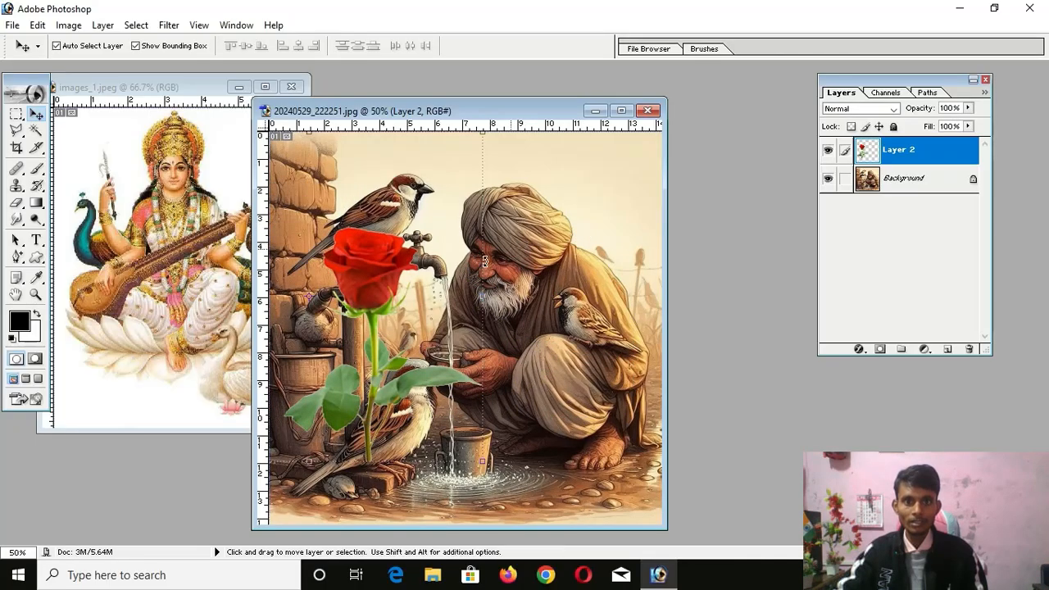
Move the merged goddess and rose layer right and down, and undo back to before the layers were merged.
left_click_drag(373, 291, 579, 347)
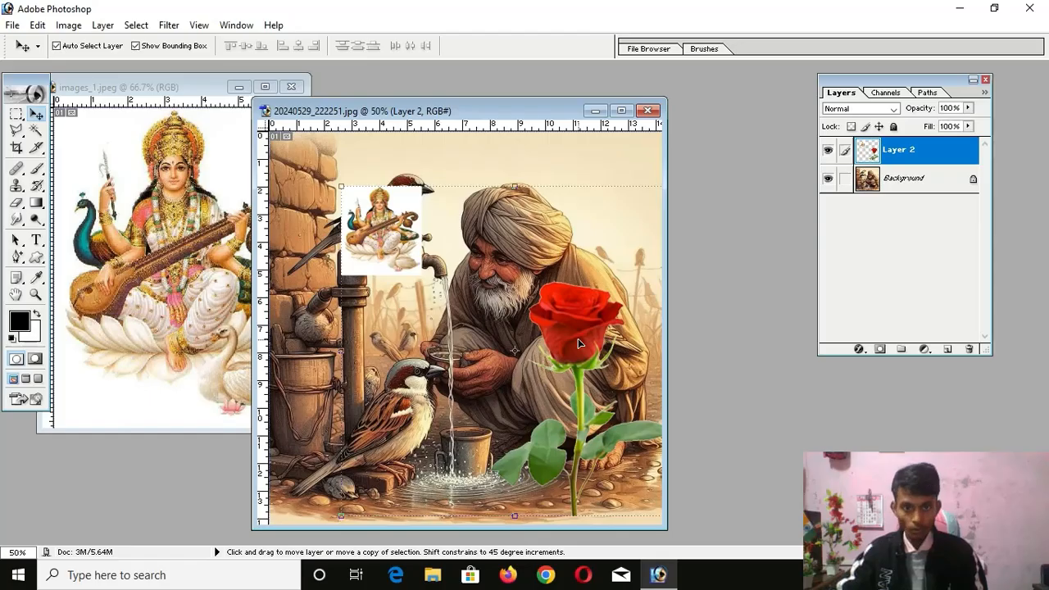
key("ctrl+alt+z")
key("ctrl+alt+z")
key("ctrl+alt+z")
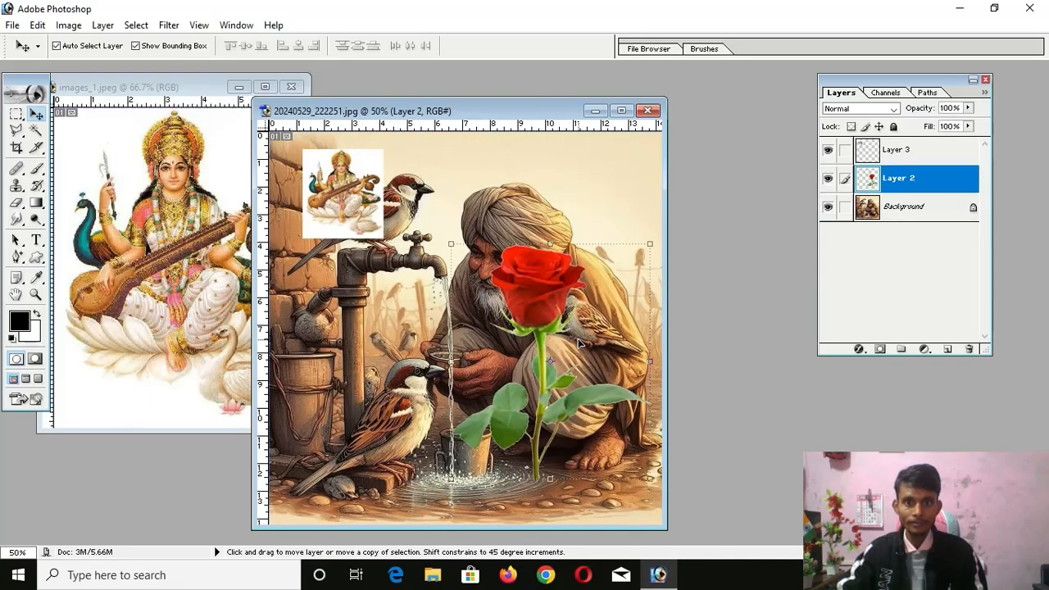
Switch the active layer among Background, Layer 2 and Layer 3, ending on Layer 3.
left_click(896, 210)
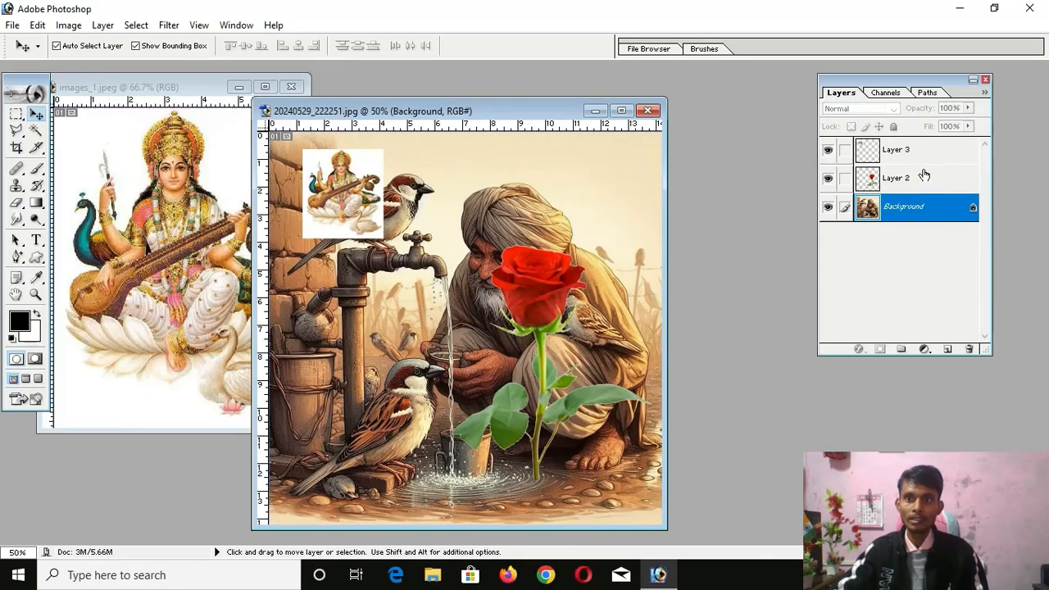
left_click(897, 181)
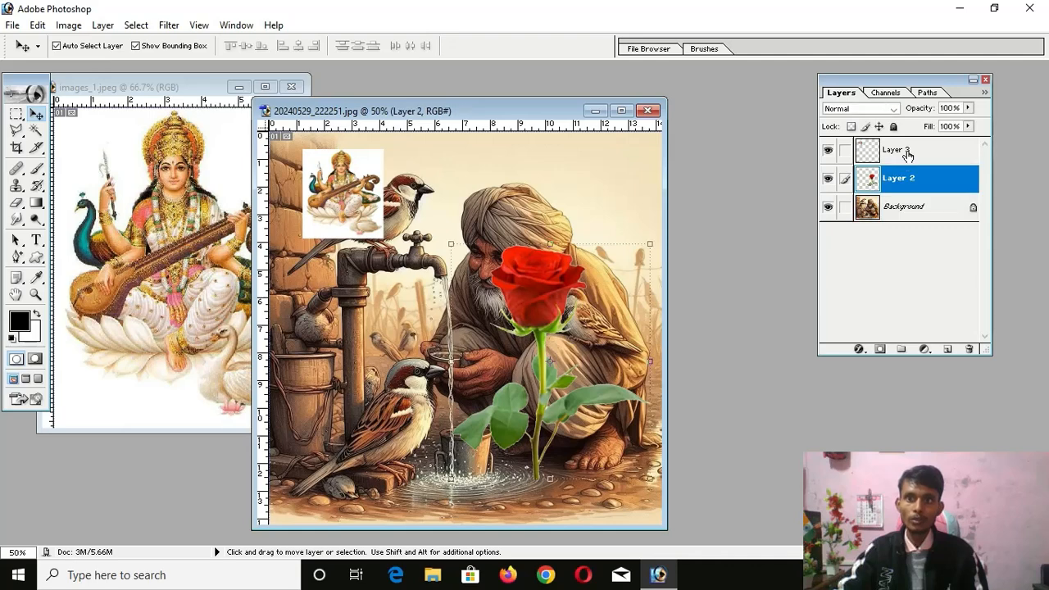
left_click(901, 160)
left_click(900, 181)
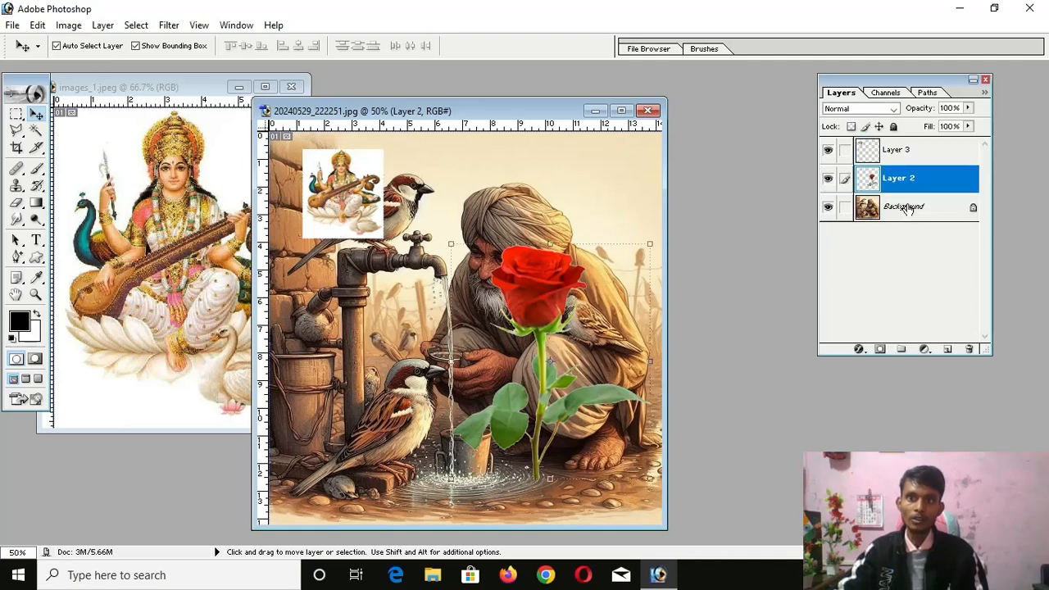
left_click(904, 208)
left_click(898, 179)
left_click(899, 150)
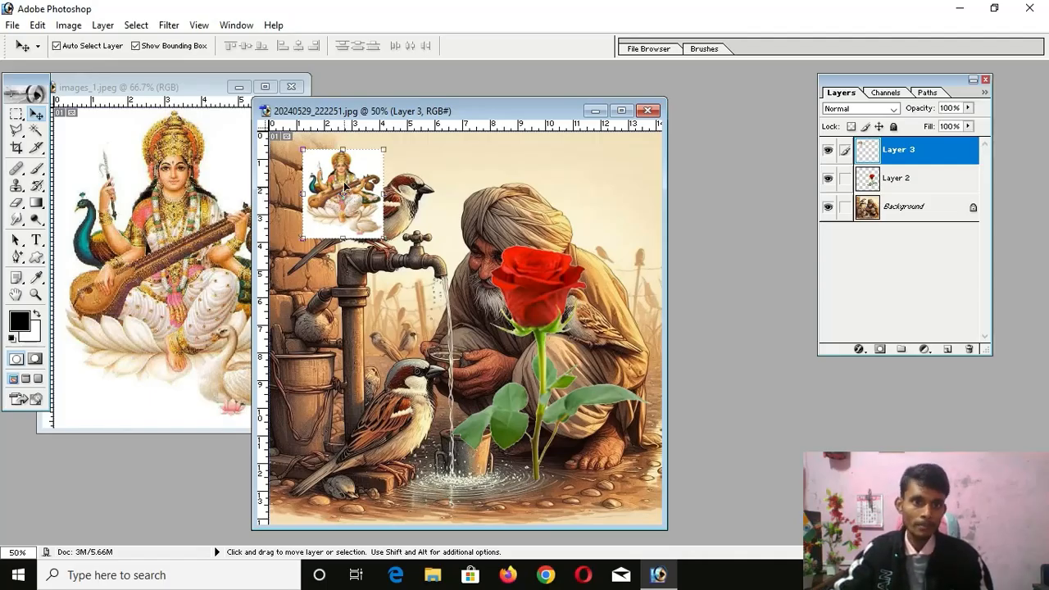
Move the goddess picture slightly down and left, shift the rose up over the man's turban, and reselect Layer 3.
left_click_drag(362, 174, 349, 199)
left_click_drag(549, 296, 554, 230)
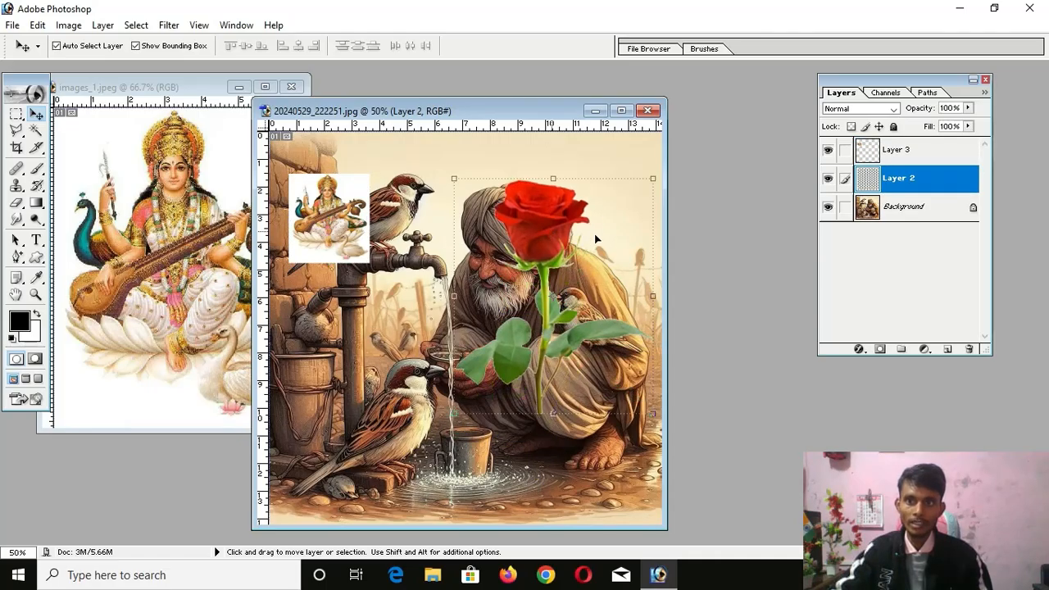
left_click(905, 155)
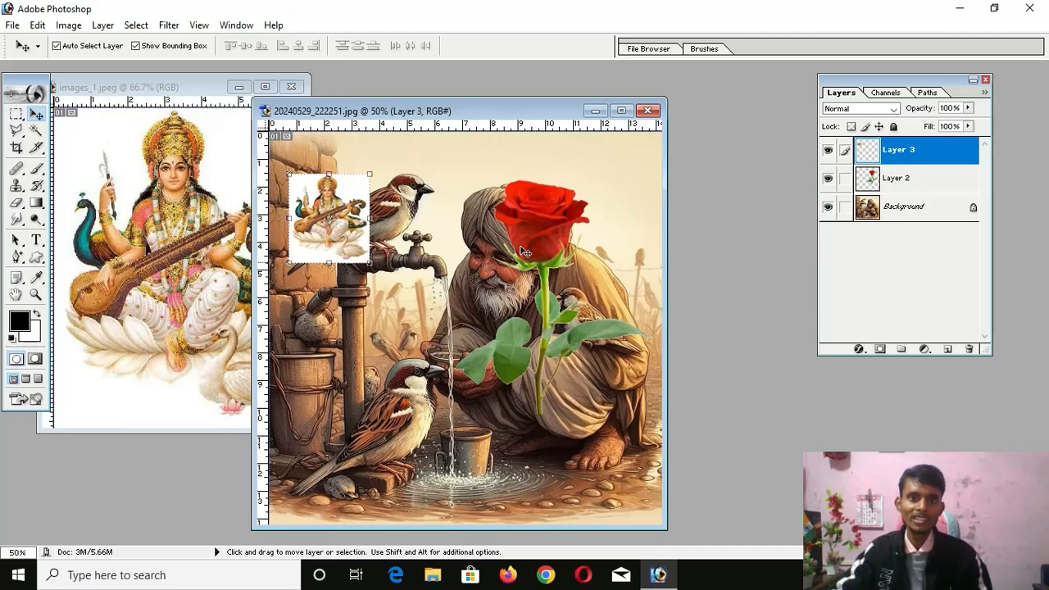
Merge the rose's Layer 2 down into the Background and move the goddess picture slightly right and up.
left_click(908, 184)
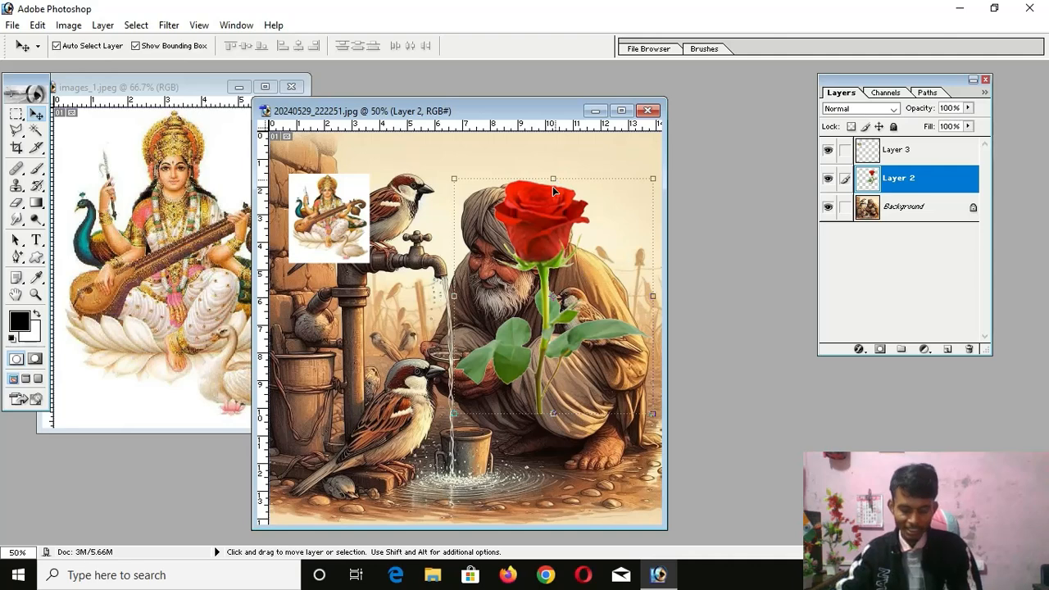
key("ctrl+e")
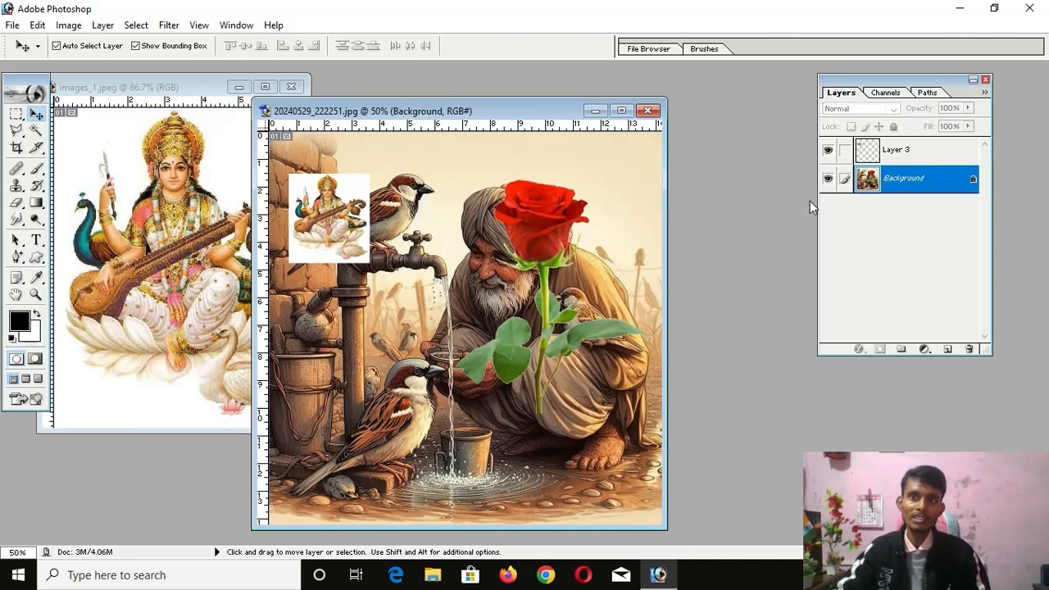
left_click(908, 154)
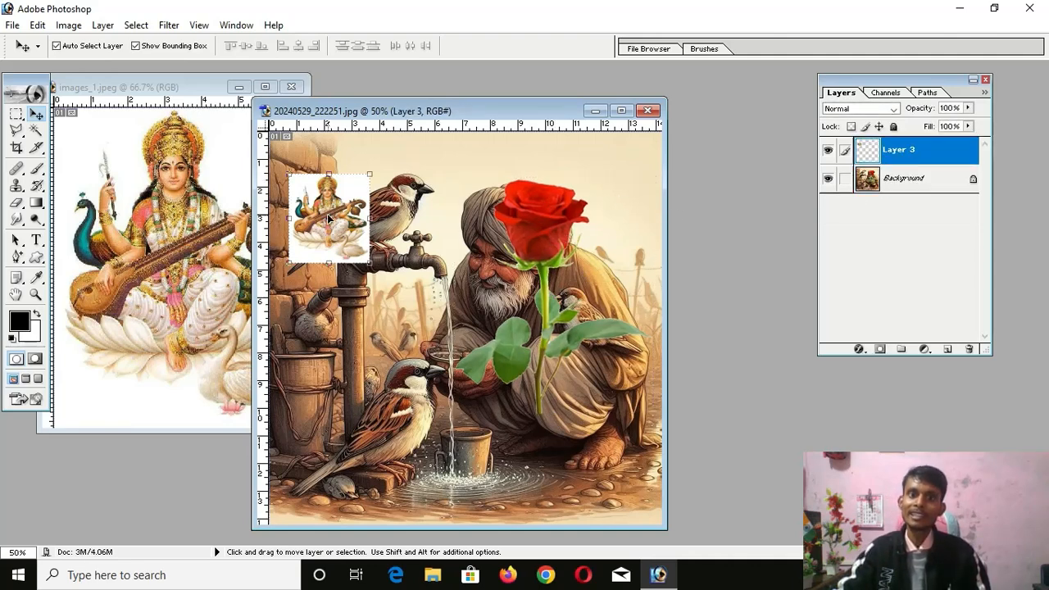
left_click_drag(328, 218, 349, 203)
Try to move the rose merged into the Background, and undo the goddess picture's move and the merge.
left_click(557, 242)
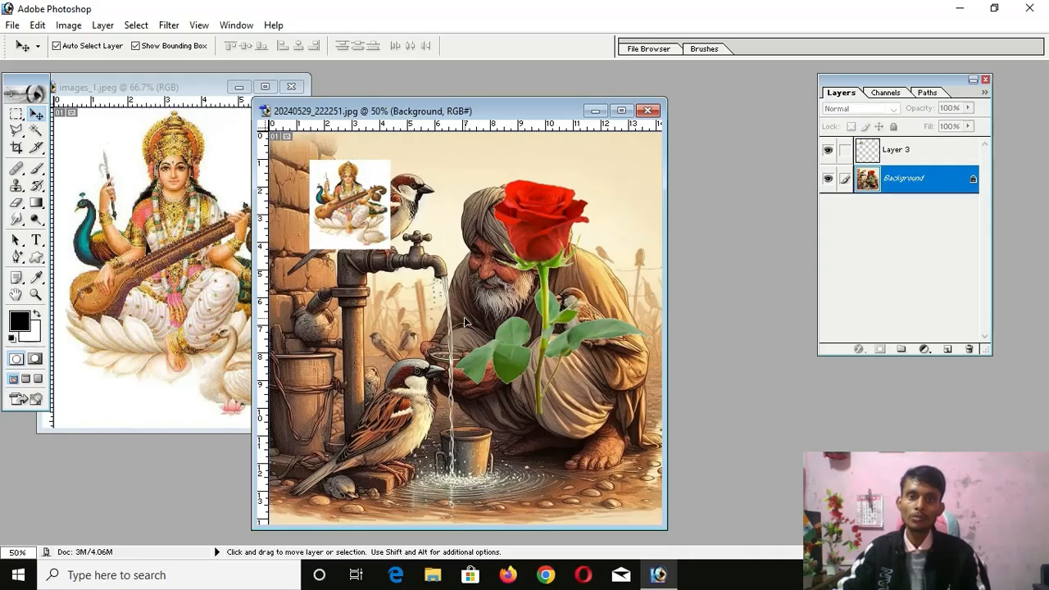
left_click(559, 252)
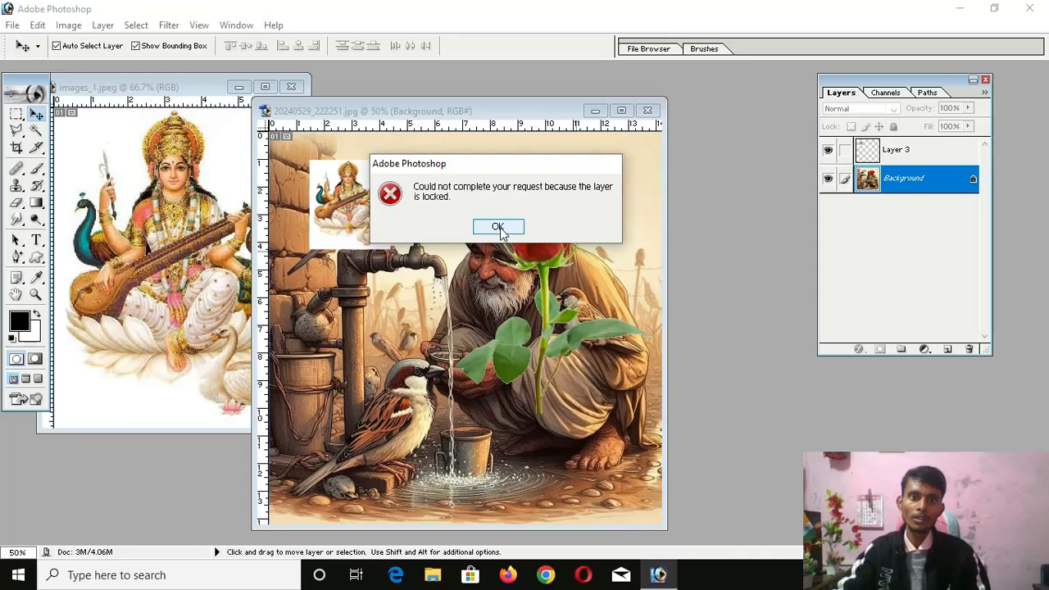
left_click(498, 227)
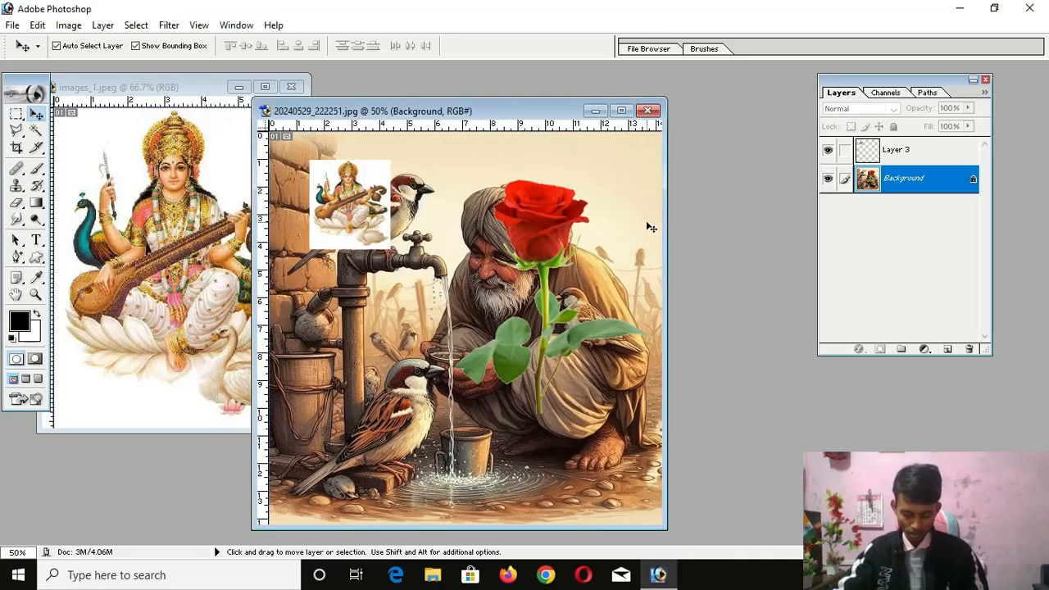
key("ctrl+alt+z")
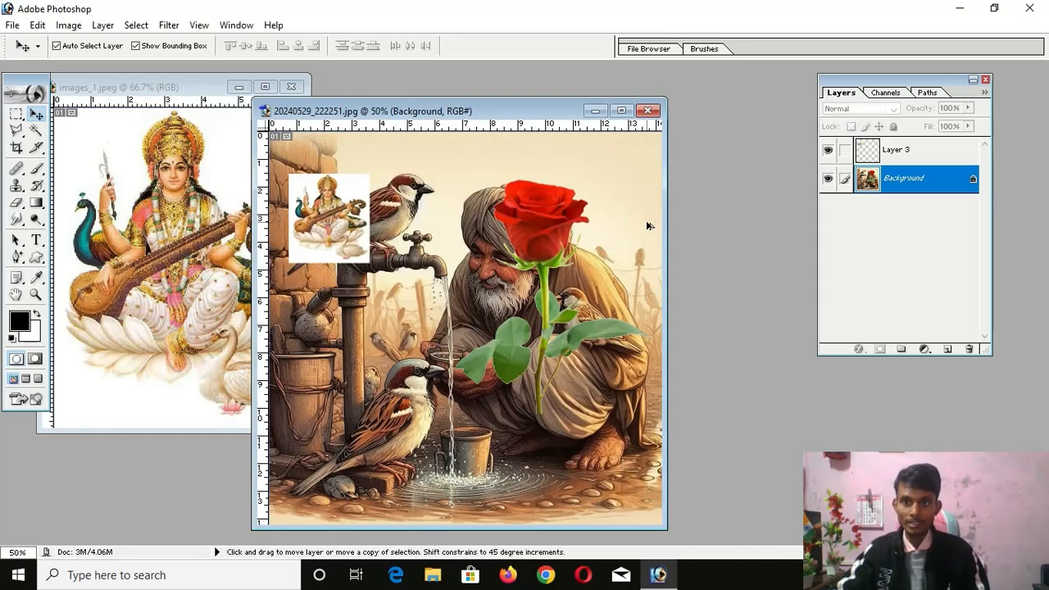
key("ctrl+alt+z")
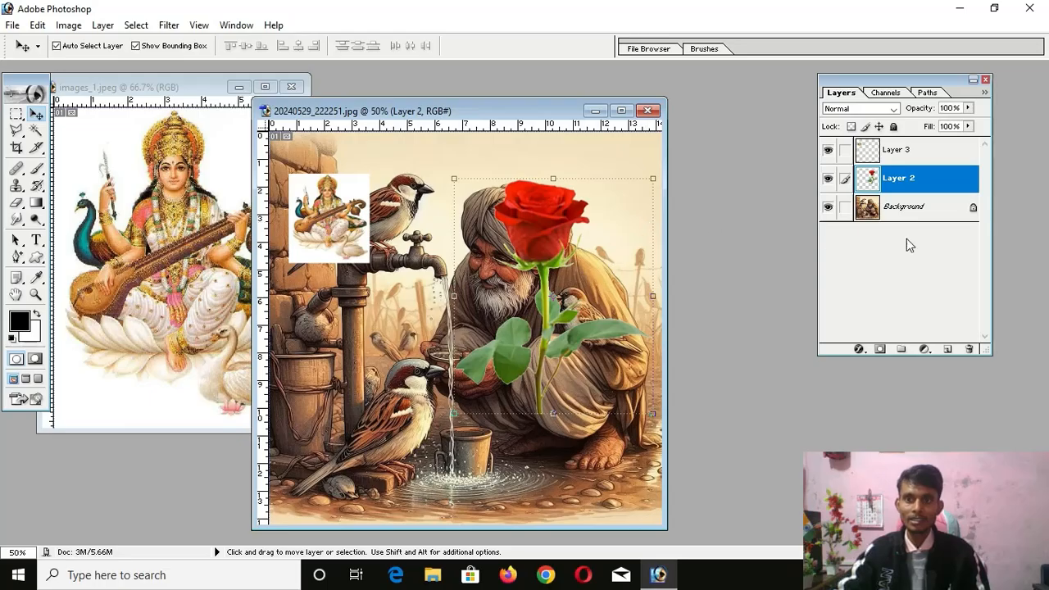
Select the Background, Layer 2 and Layer 3 in turn, twice, ending on Layer 3.
left_click(915, 212)
left_click(914, 181)
left_click(903, 154)
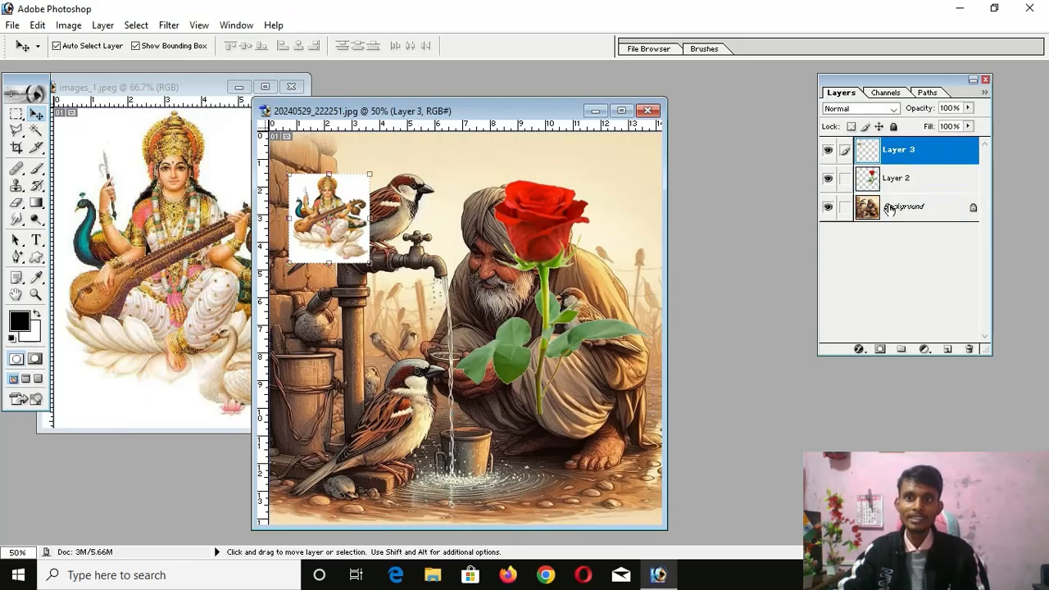
left_click(889, 211)
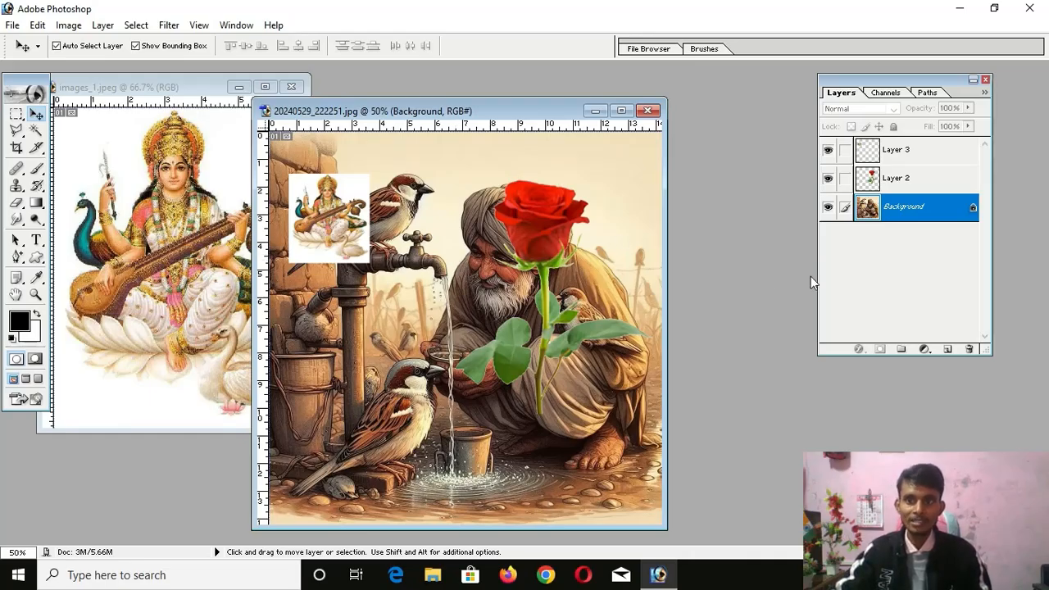
left_click(925, 177)
left_click(927, 157)
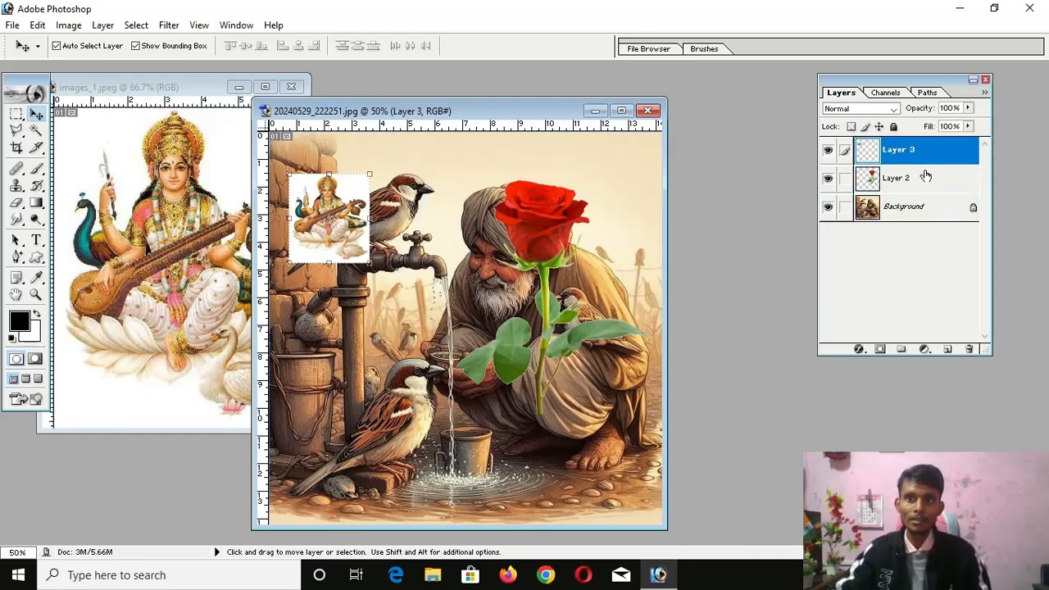
Link Layer 2 and the Background to Layer 3, and unlink them again.
left_click(927, 179)
left_click(926, 160)
left_click(926, 181)
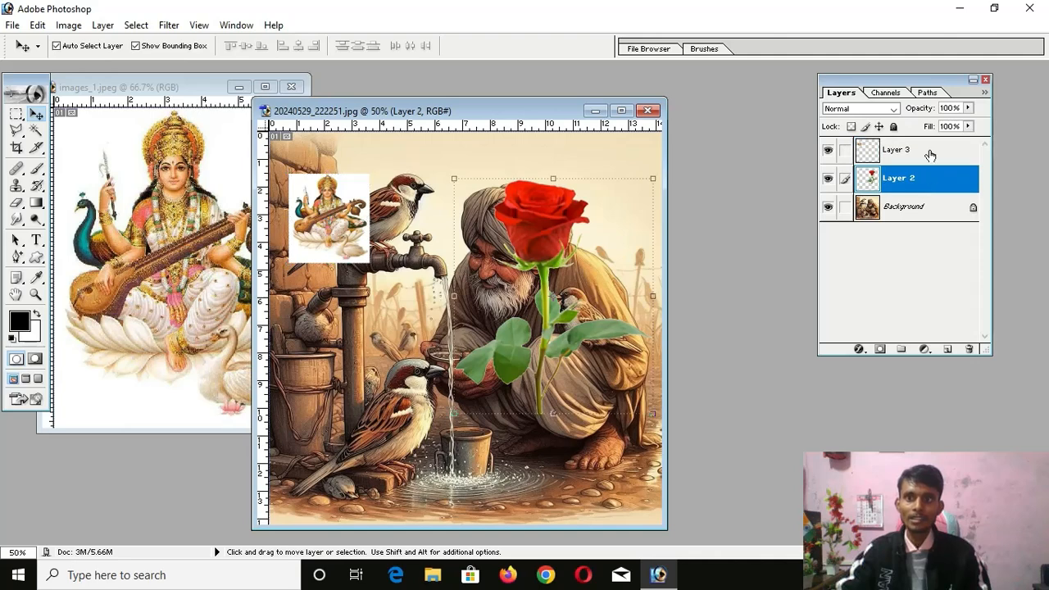
left_click(931, 155)
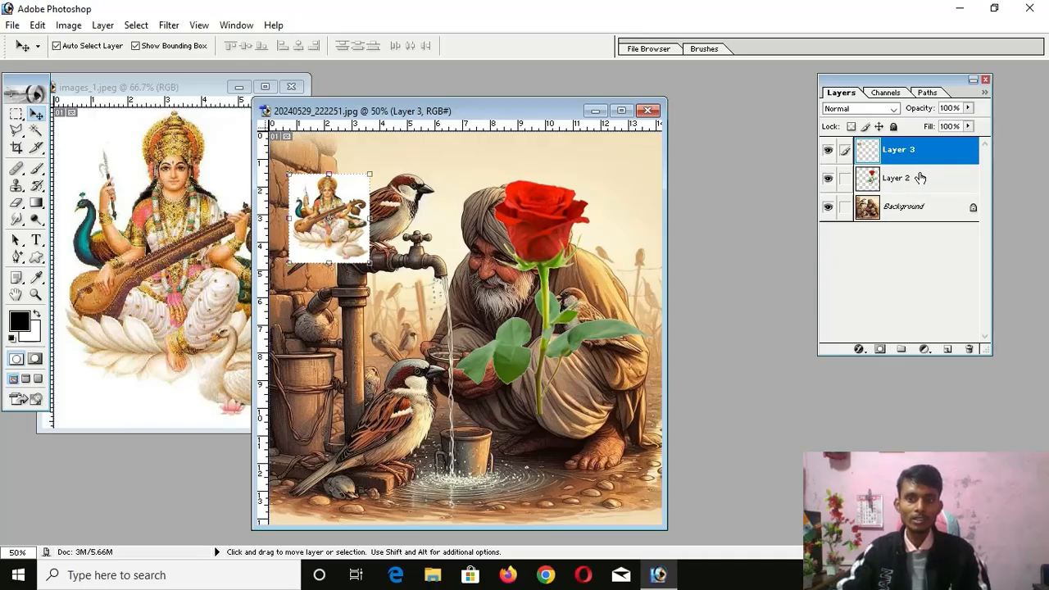
left_click(845, 179)
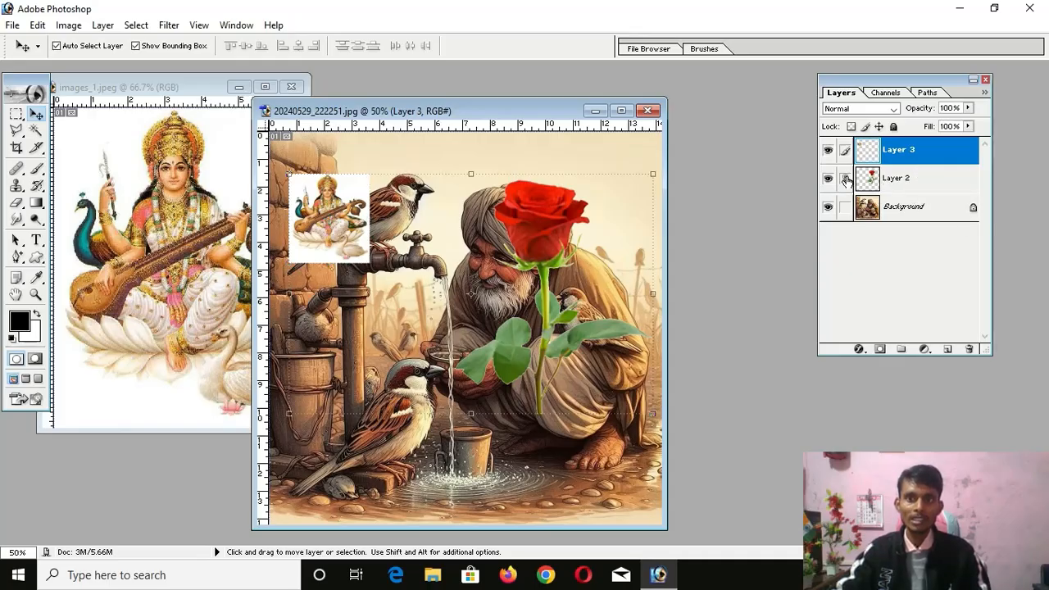
left_click(845, 208)
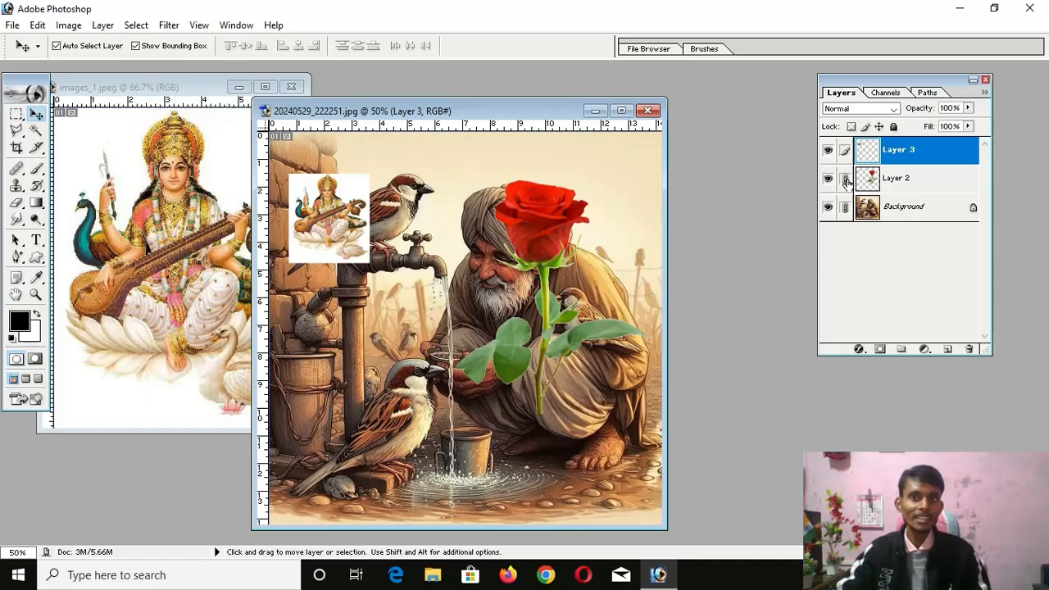
left_click(845, 209)
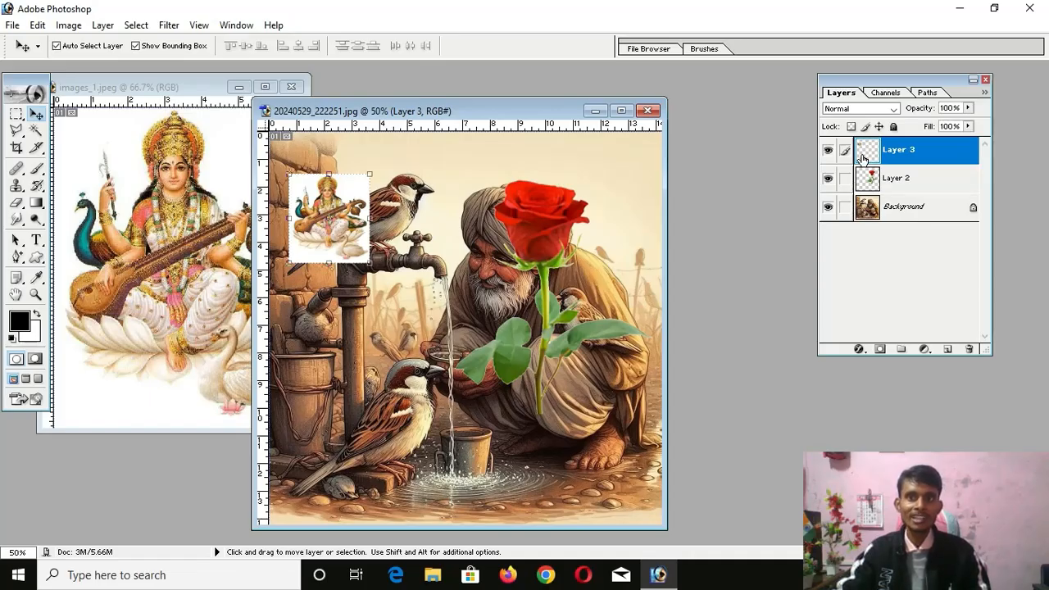
Merge all visible layers with Merge Visible and undo the merge.
left_click(103, 26)
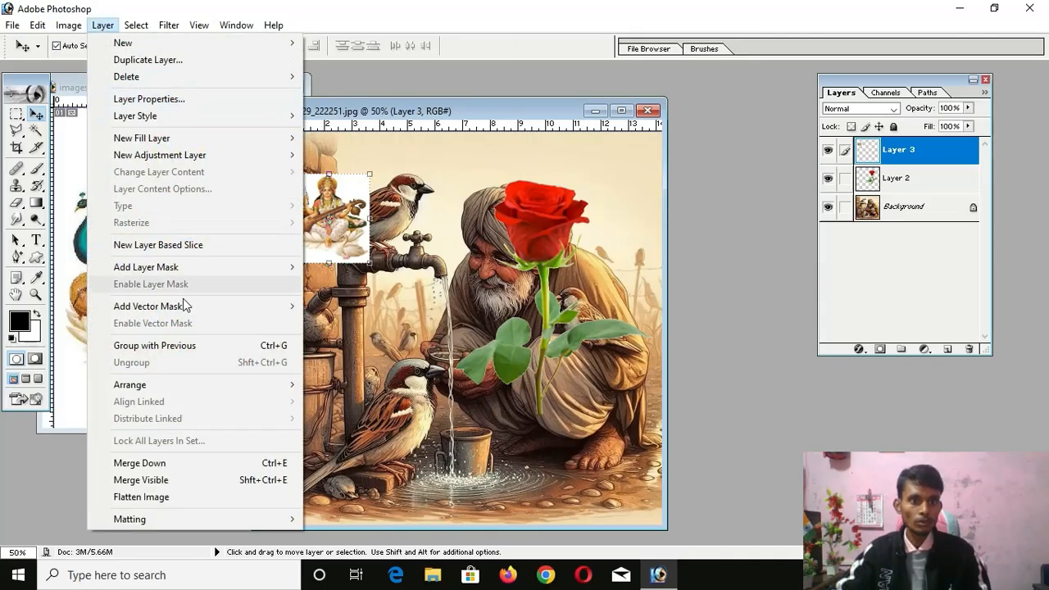
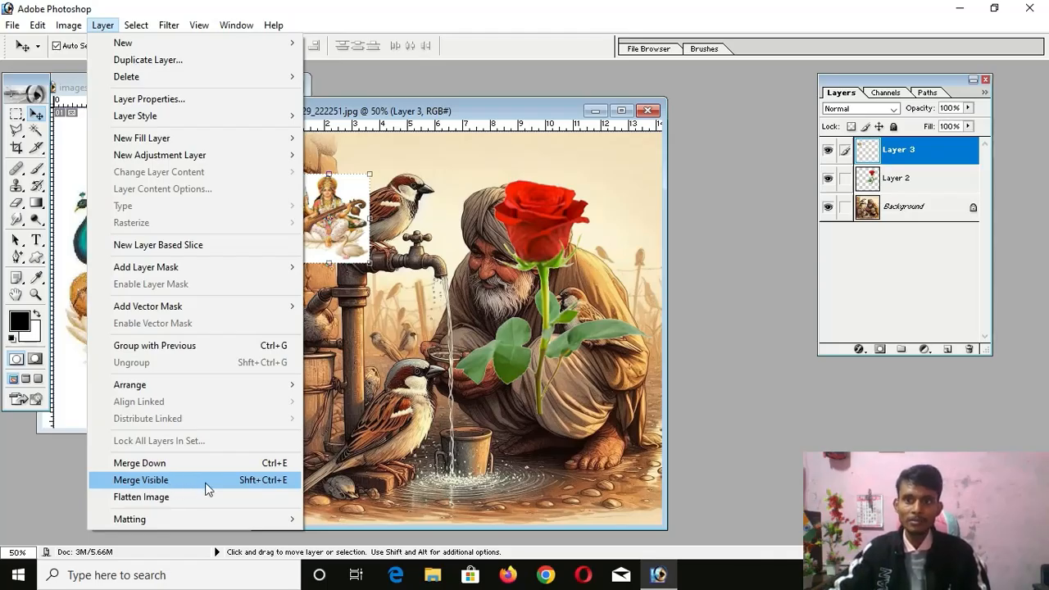
left_click(454, 348)
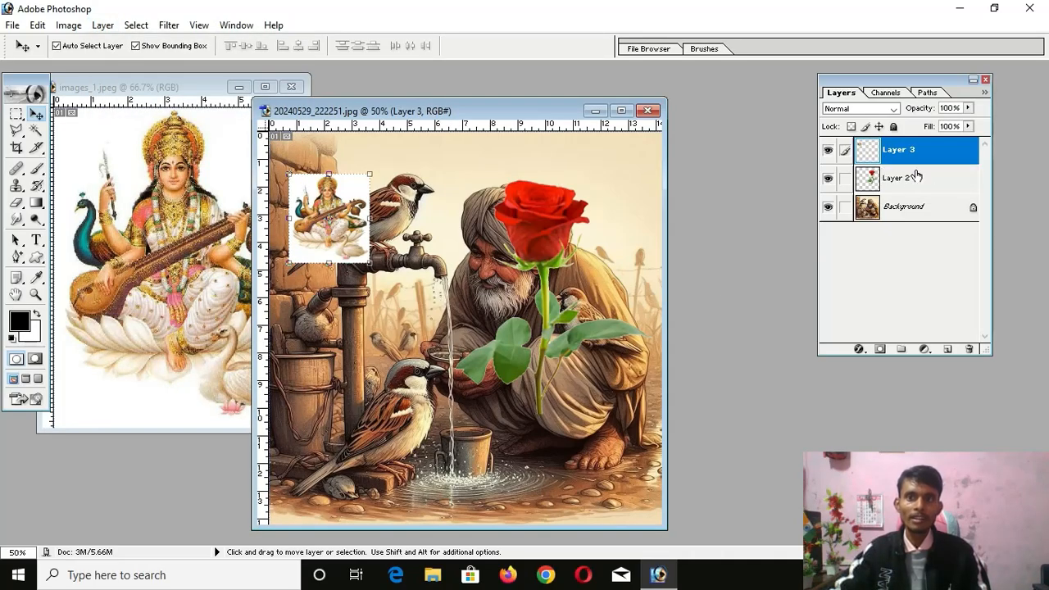
left_click(103, 25)
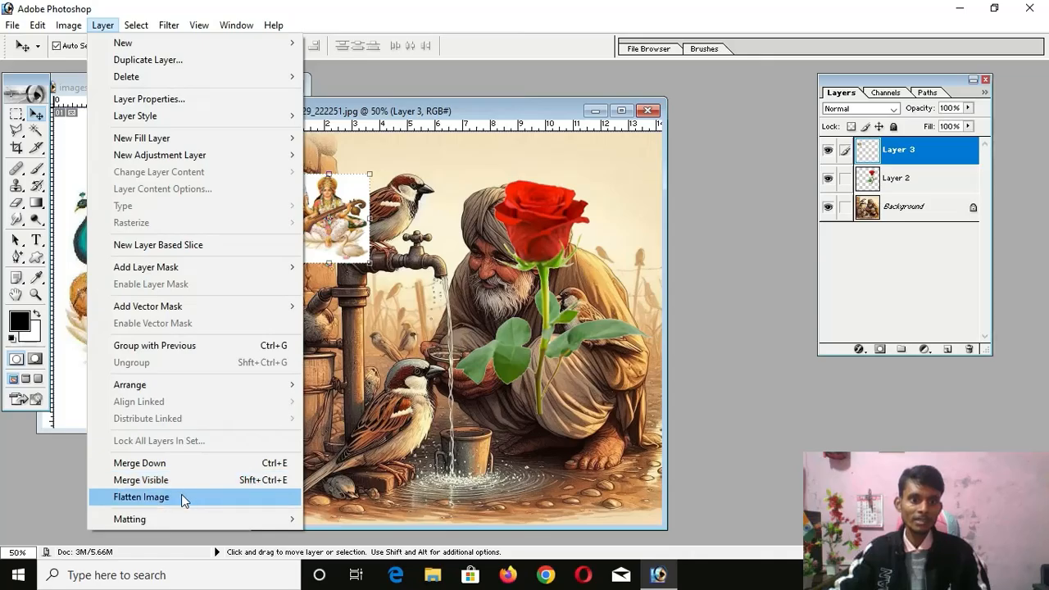
left_click(227, 482)
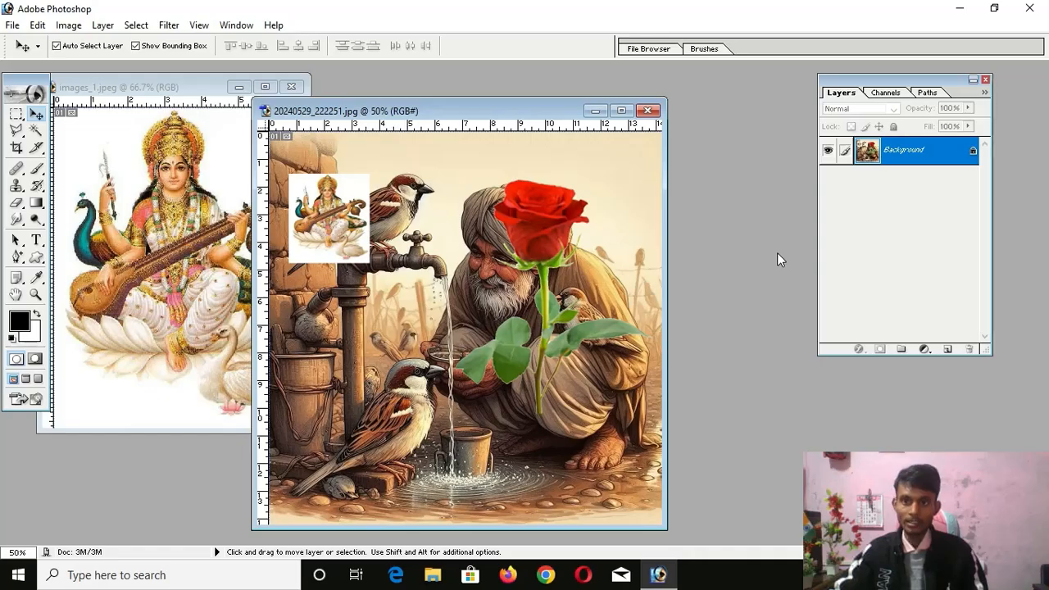
key("ctrl+z")
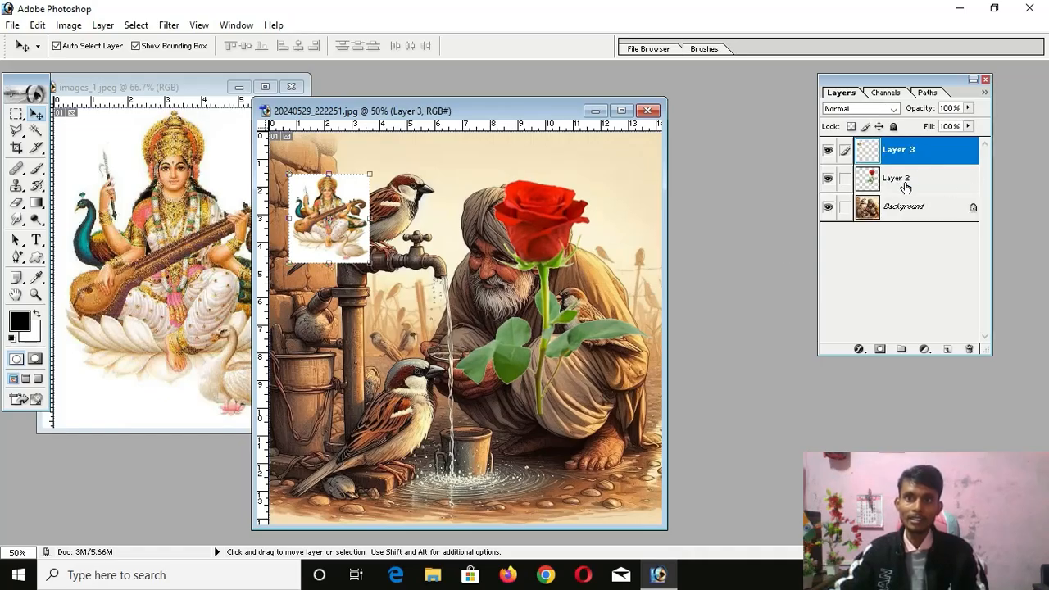
Try to flatten the image with Layer 3 active.
left_click(905, 184)
left_click(906, 155)
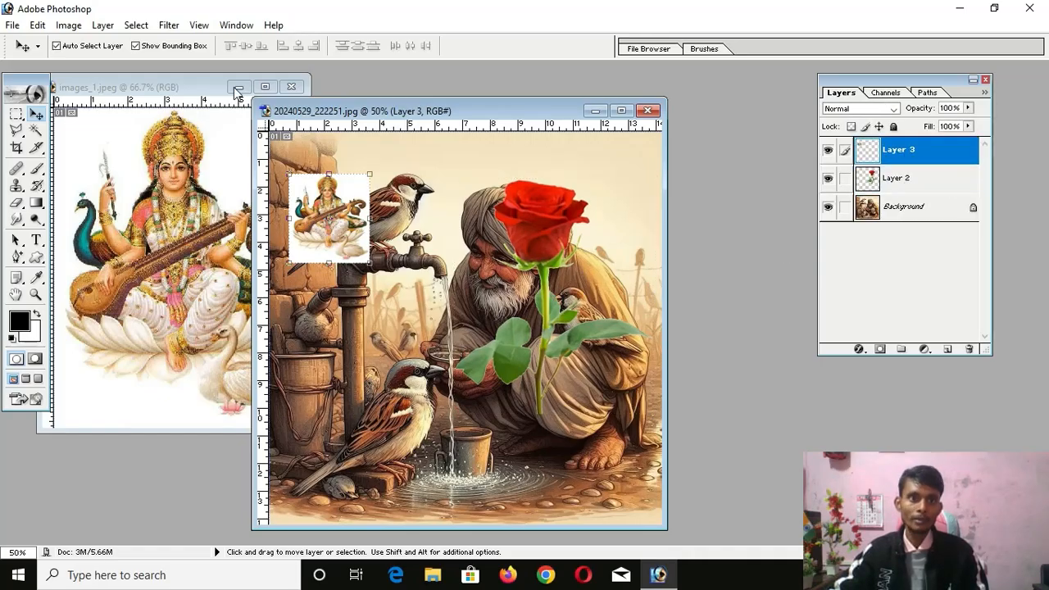
left_click(101, 25)
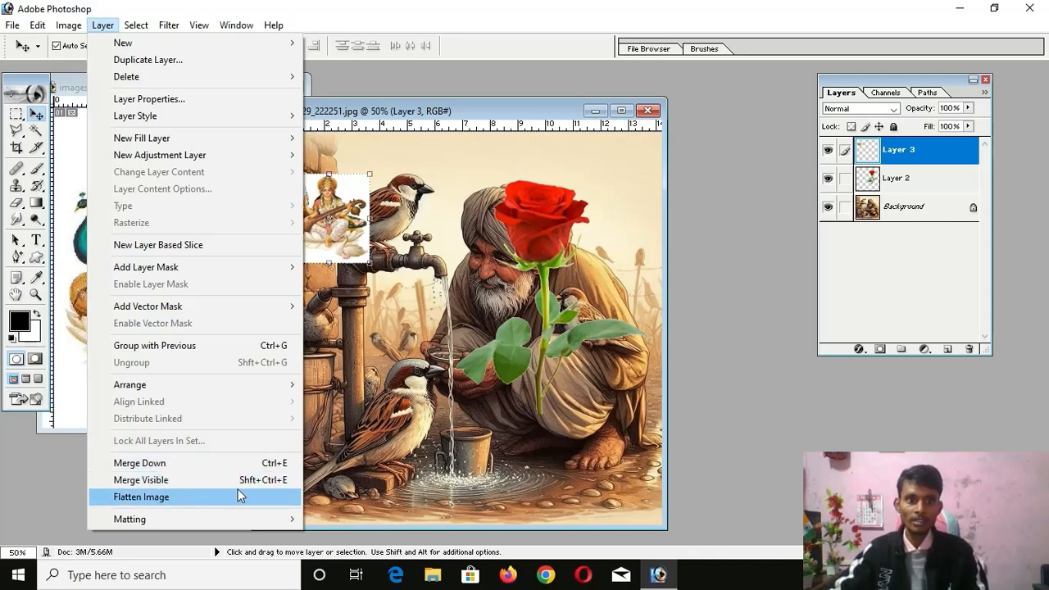
left_click(193, 497)
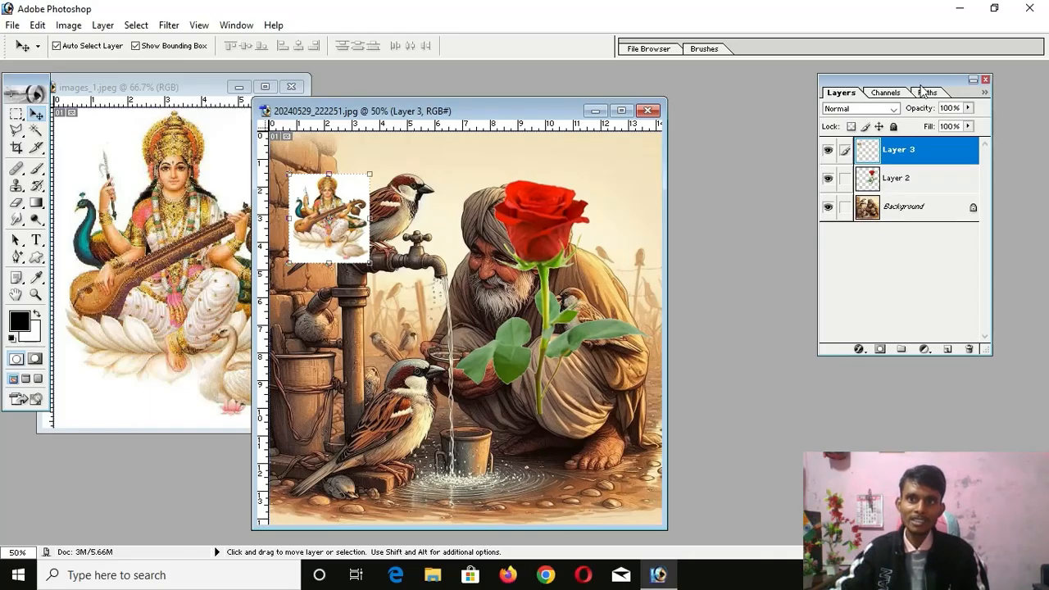
Shift the goddess picture slightly up and left, and move the rose up and left over the old man's face.
left_click_drag(921, 90, 940, 97)
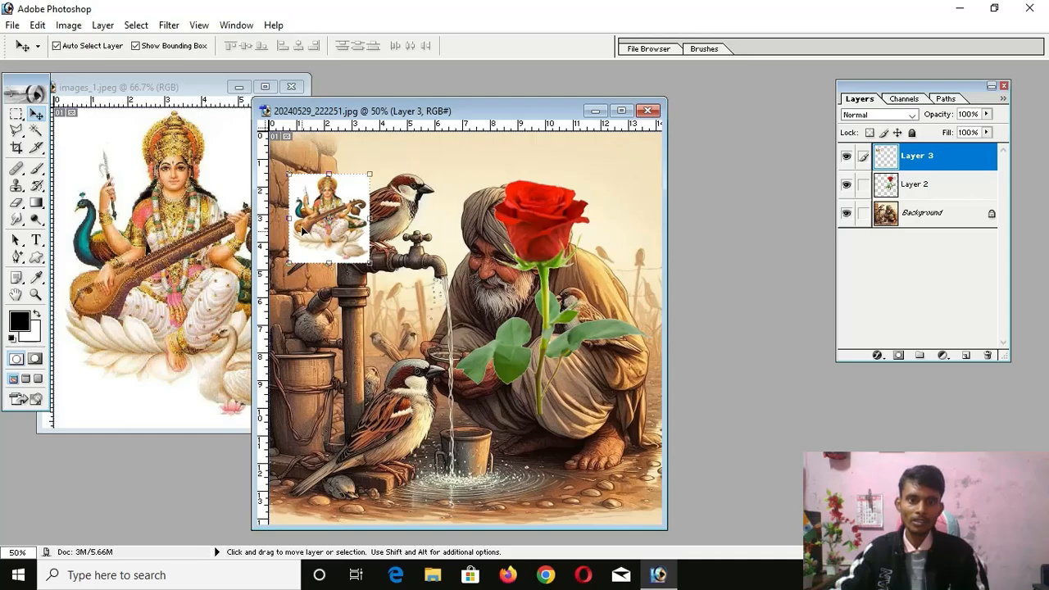
left_click_drag(325, 215, 316, 211)
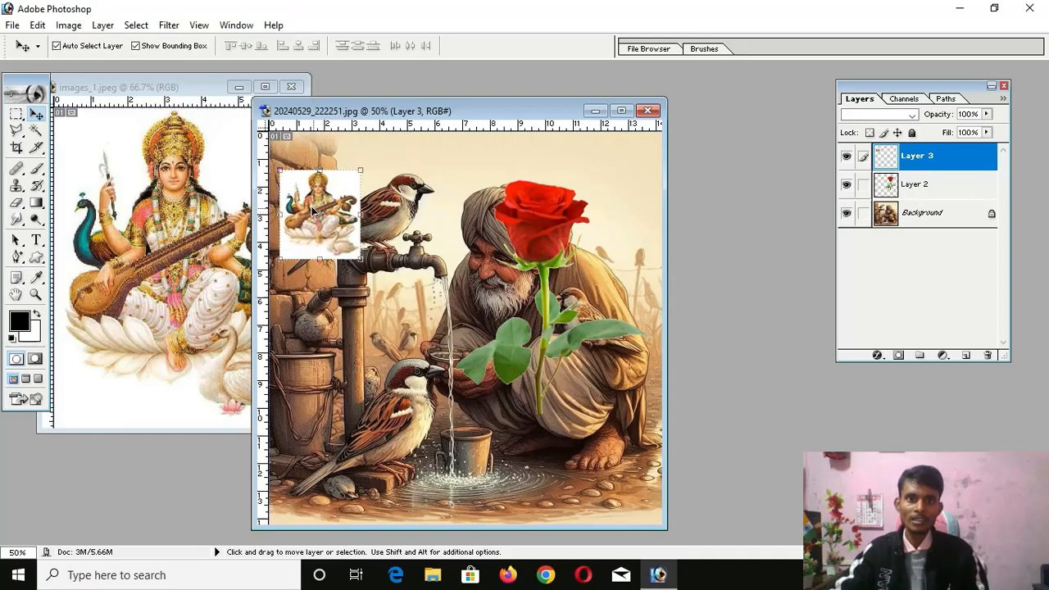
left_click(546, 249)
left_click_drag(546, 248, 498, 222)
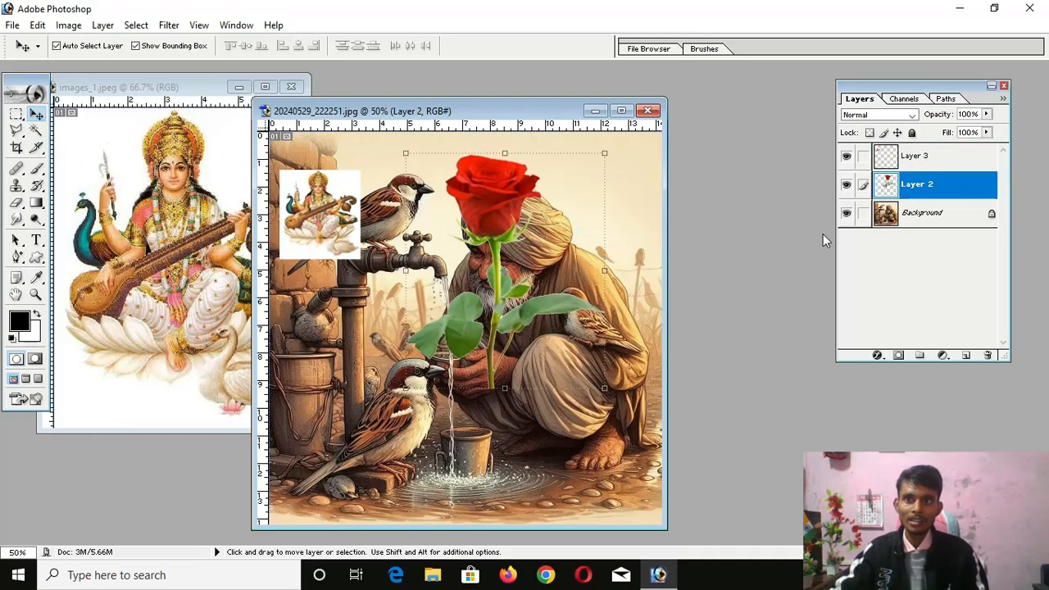
Link Layer 2 to the Background and flatten the image.
left_click(918, 212)
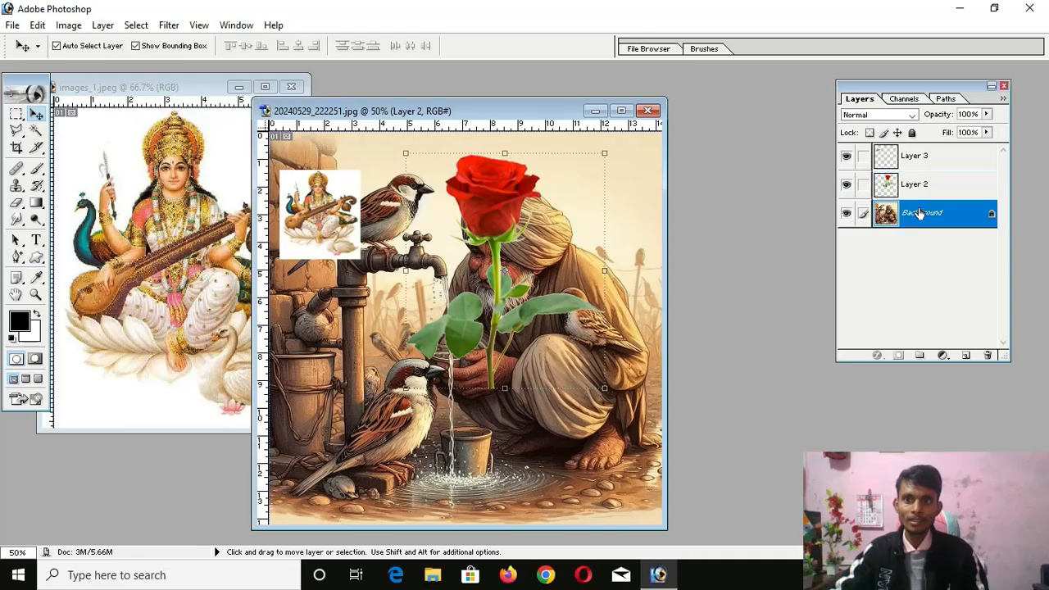
left_click(863, 185)
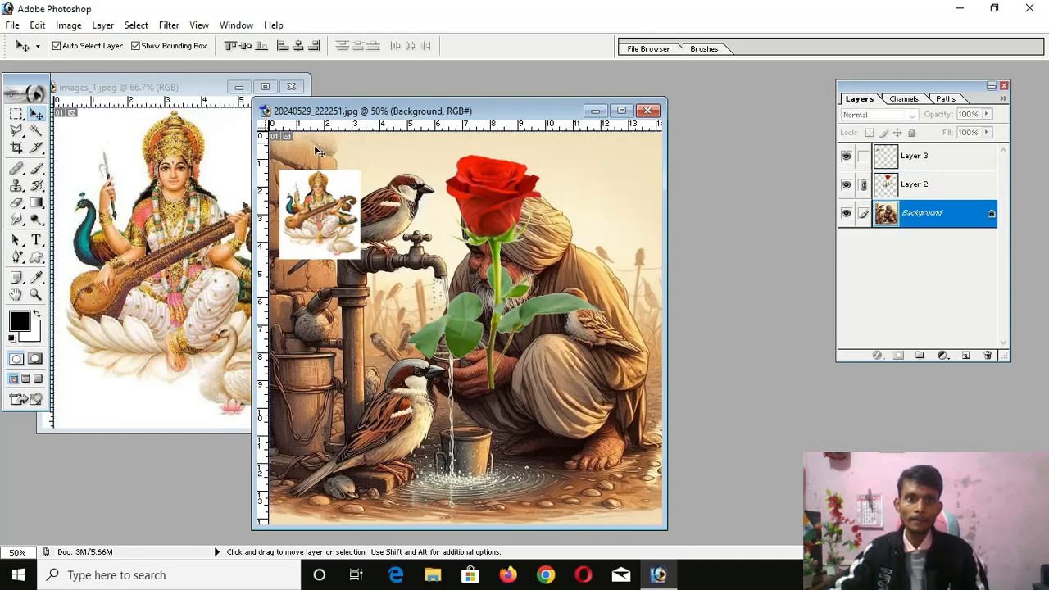
left_click(103, 25)
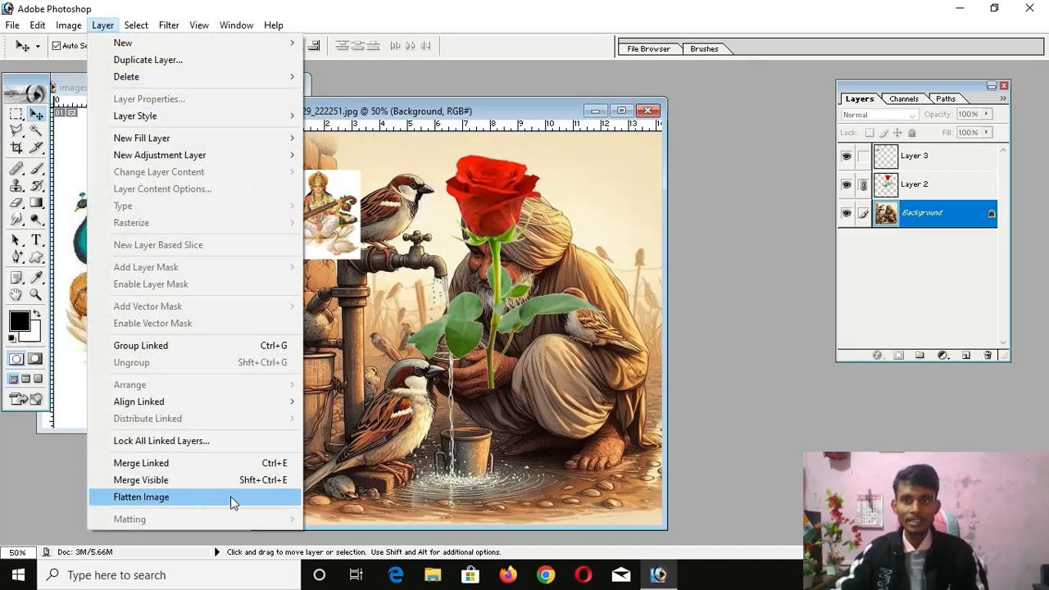
left_click(157, 500)
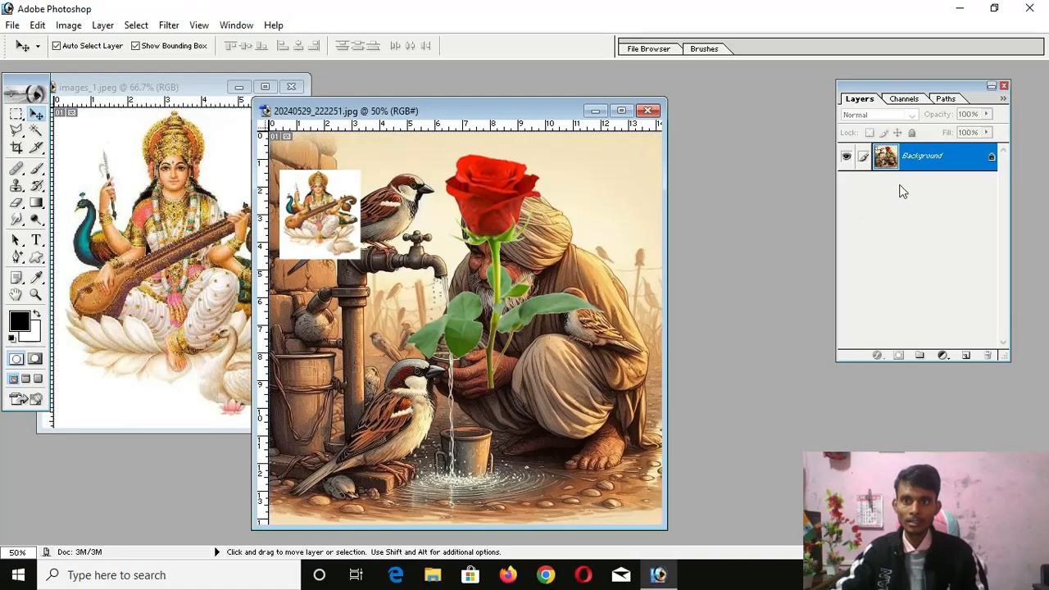
Try to move the rose in the flattened image, and undo back to the separate layers.
left_click(504, 288)
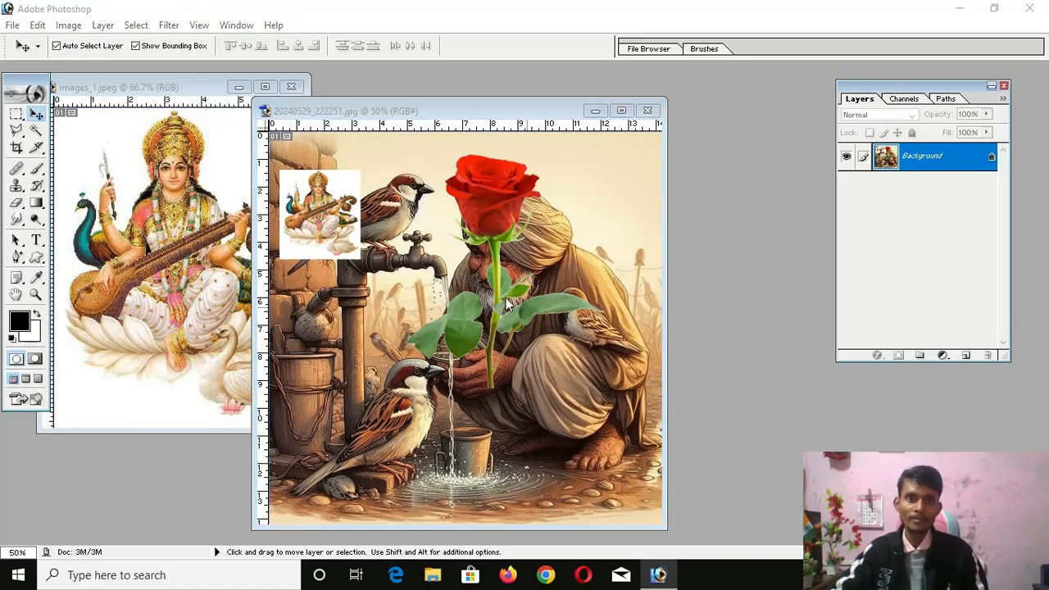
left_click(504, 231)
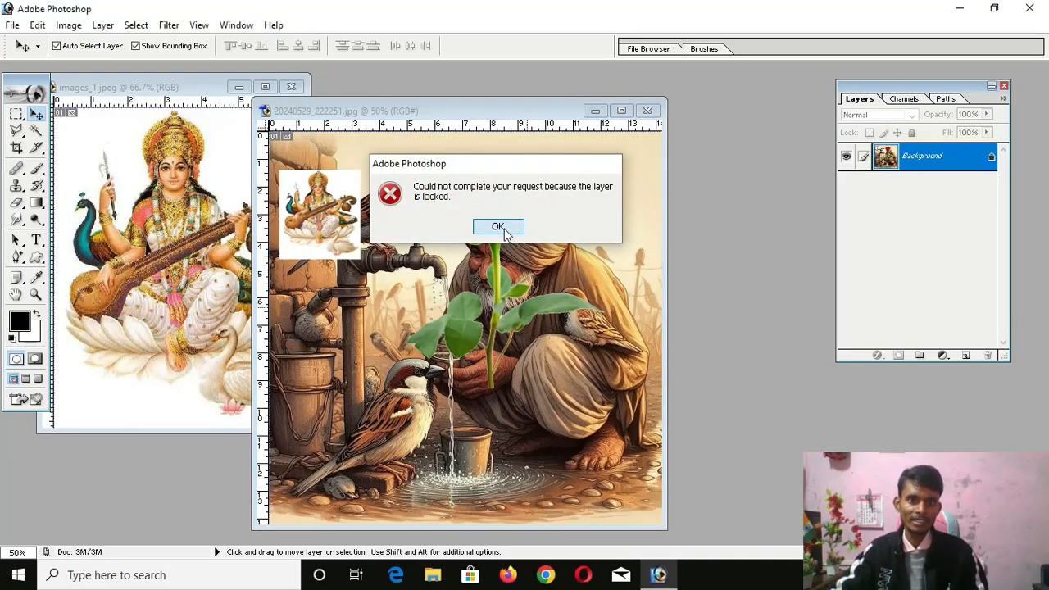
left_click(334, 198)
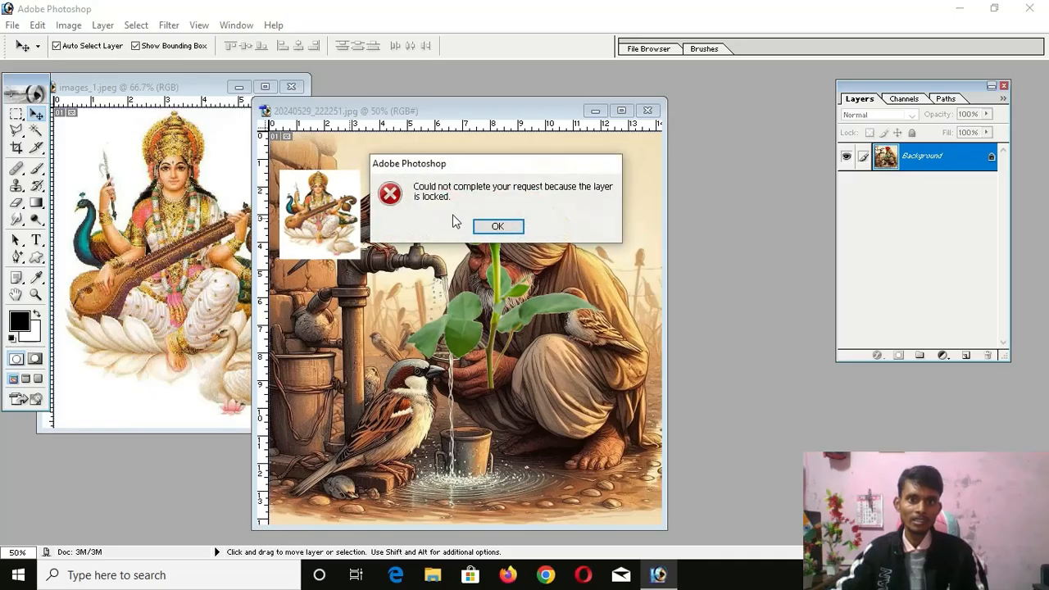
left_click(498, 227)
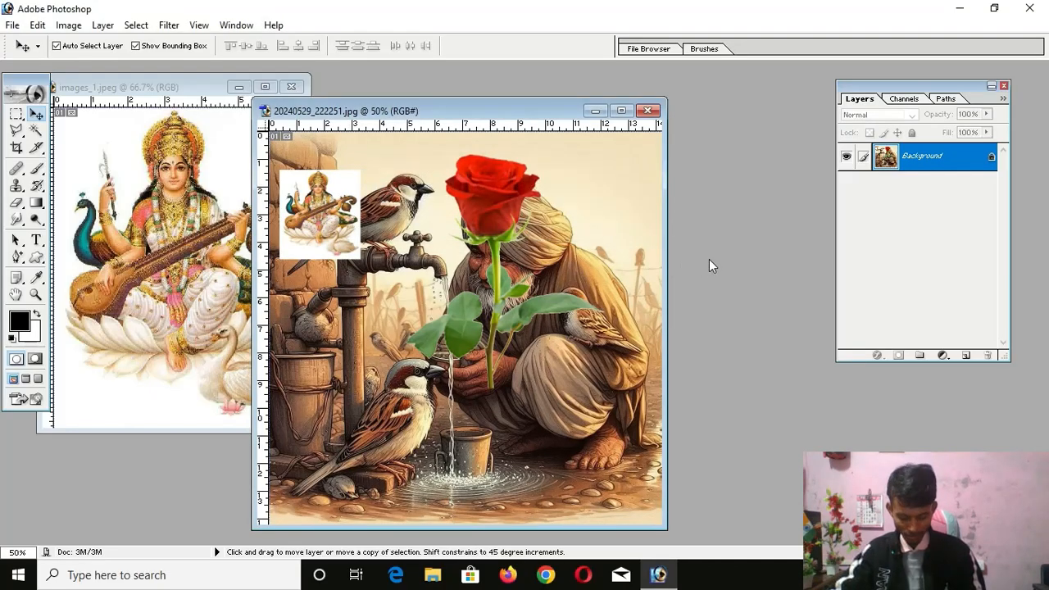
key("ctrl+alt+z")
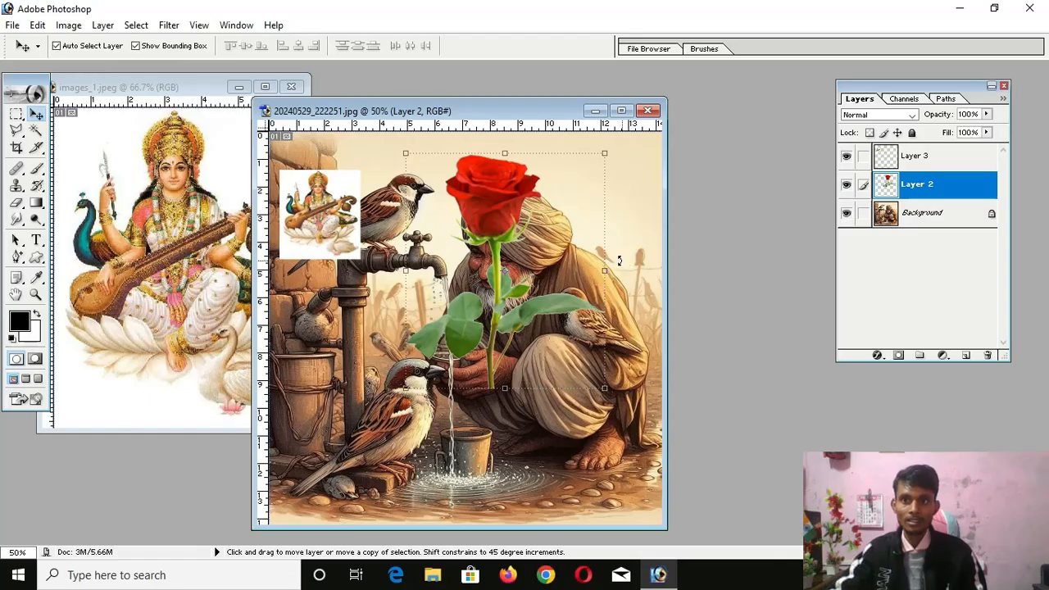
Maximize the 20240529_222251.jpg document, select the entire canvas on the Background layer, and activate the Rectangular Marquee tool.
left_click(914, 217)
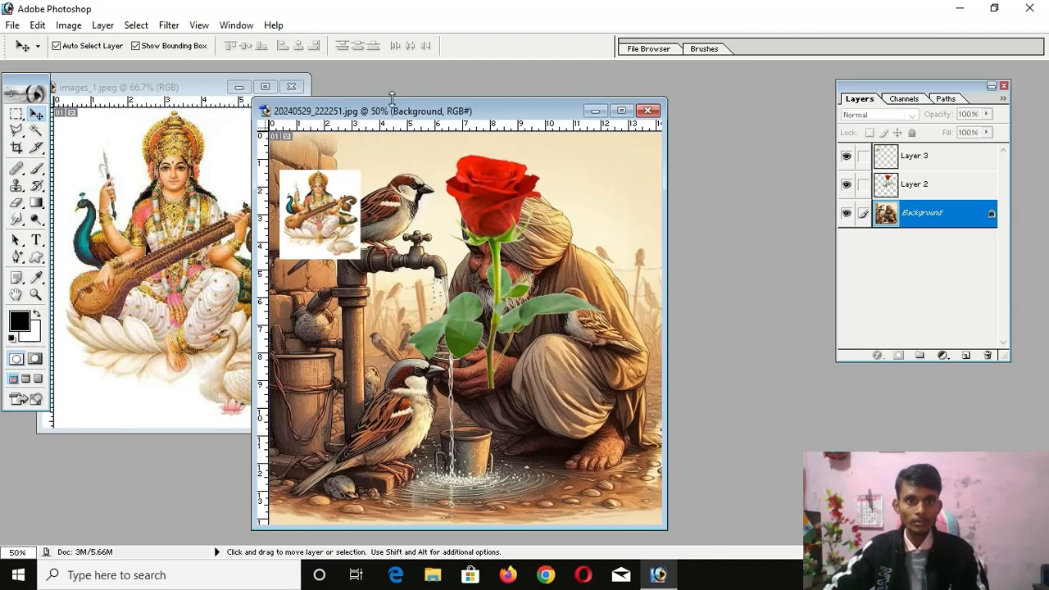
left_click_drag(415, 112, 390, 109)
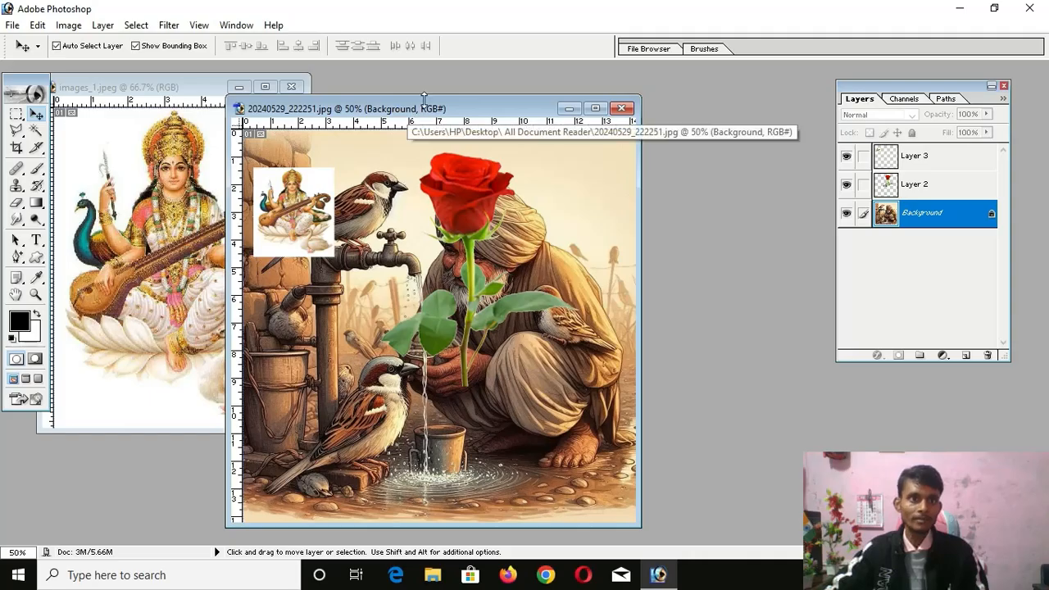
left_click_drag(414, 109, 414, 141)
left_click_drag(497, 145, 375, 133)
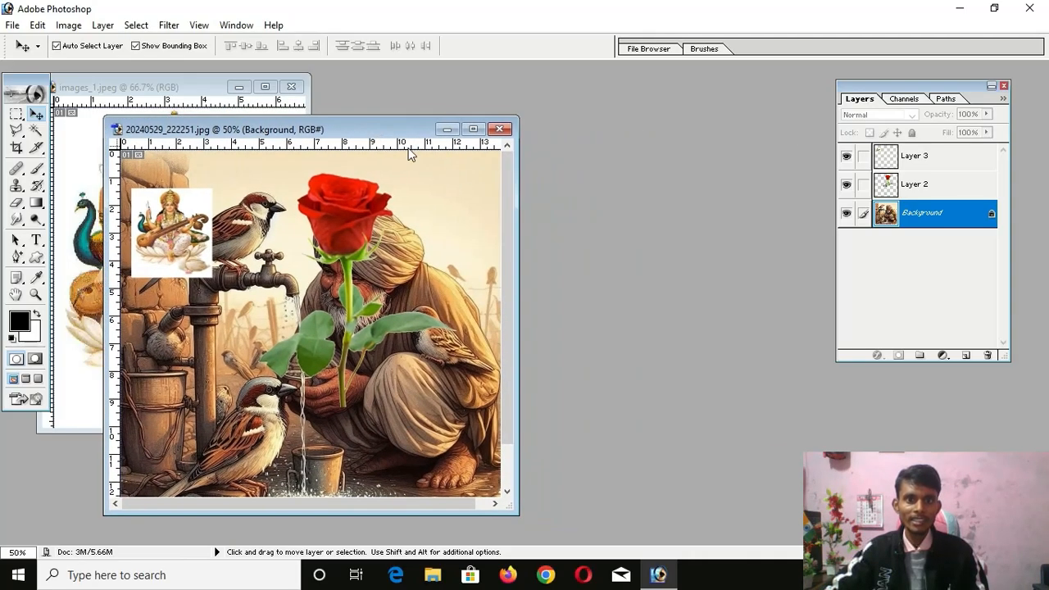
left_click(474, 129)
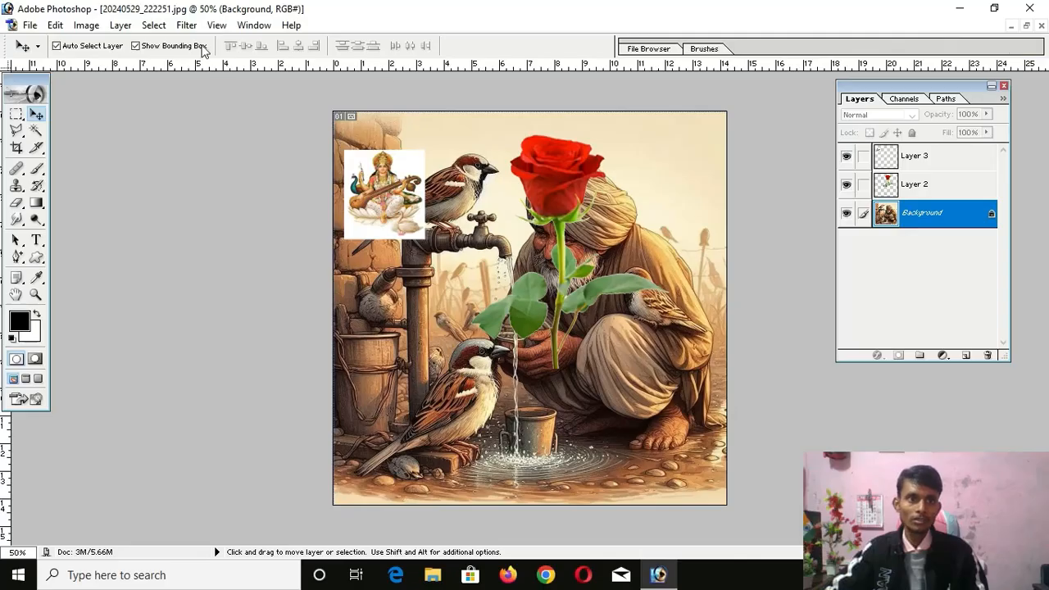
left_click(155, 25)
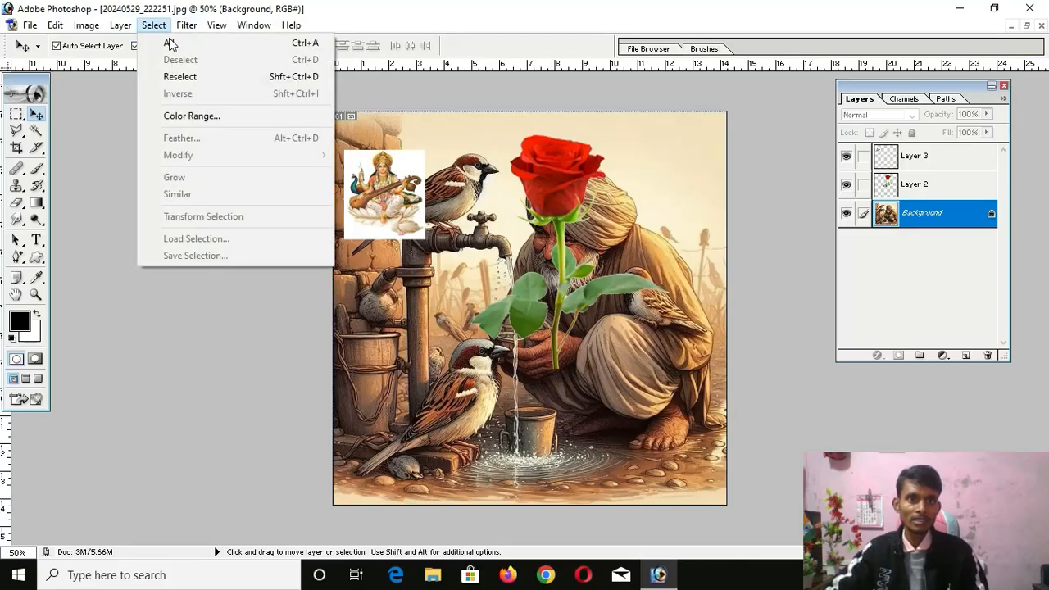
left_click(170, 44)
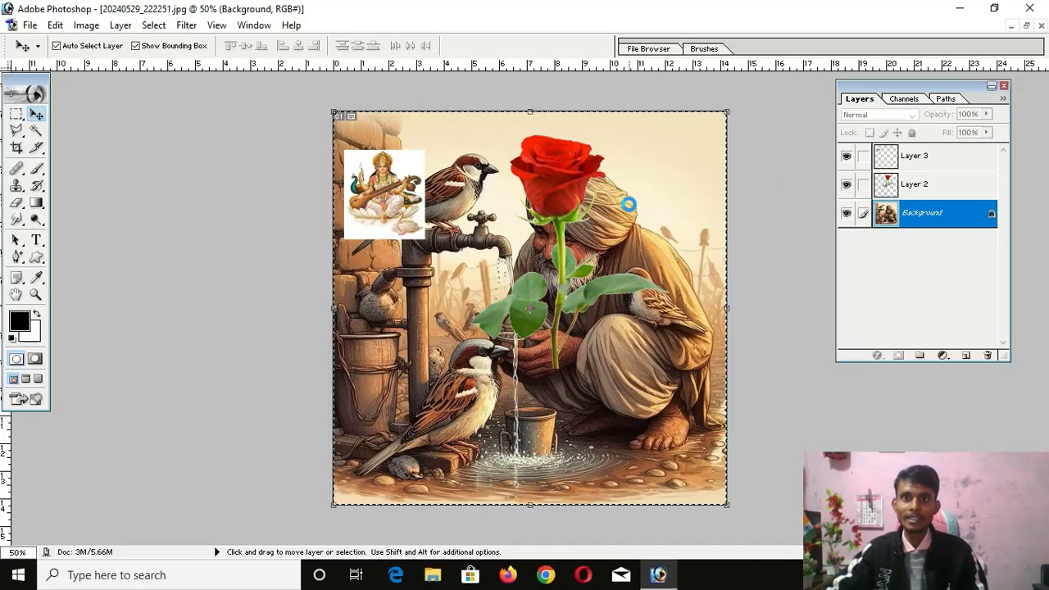
left_click(16, 115)
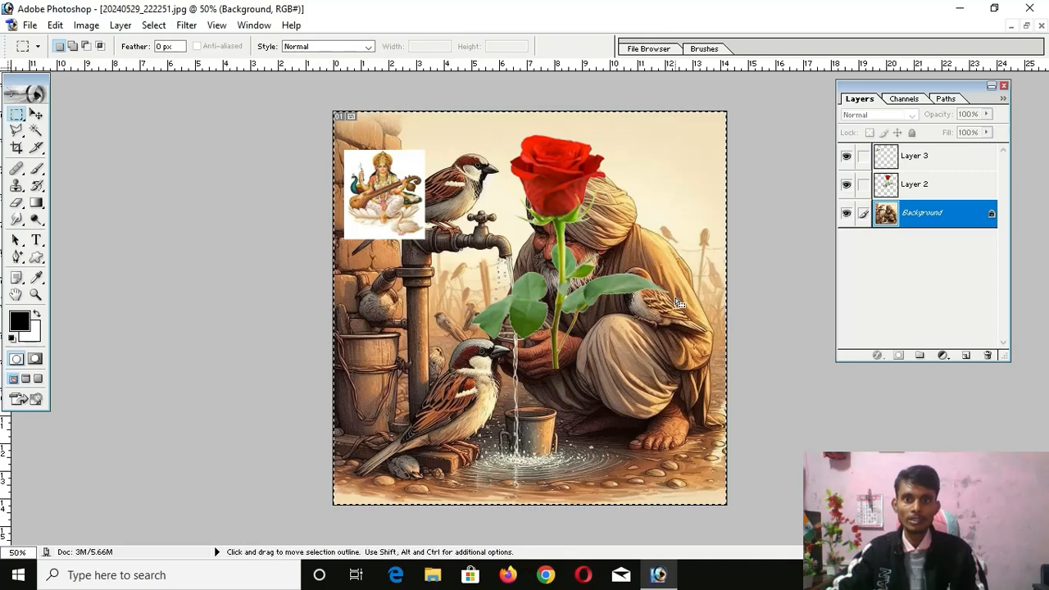
Restore the 20240529_222251.jpg window, move it aside, and bring the images_1.jpeg window in front with its whole picture visible.
left_click(1026, 26)
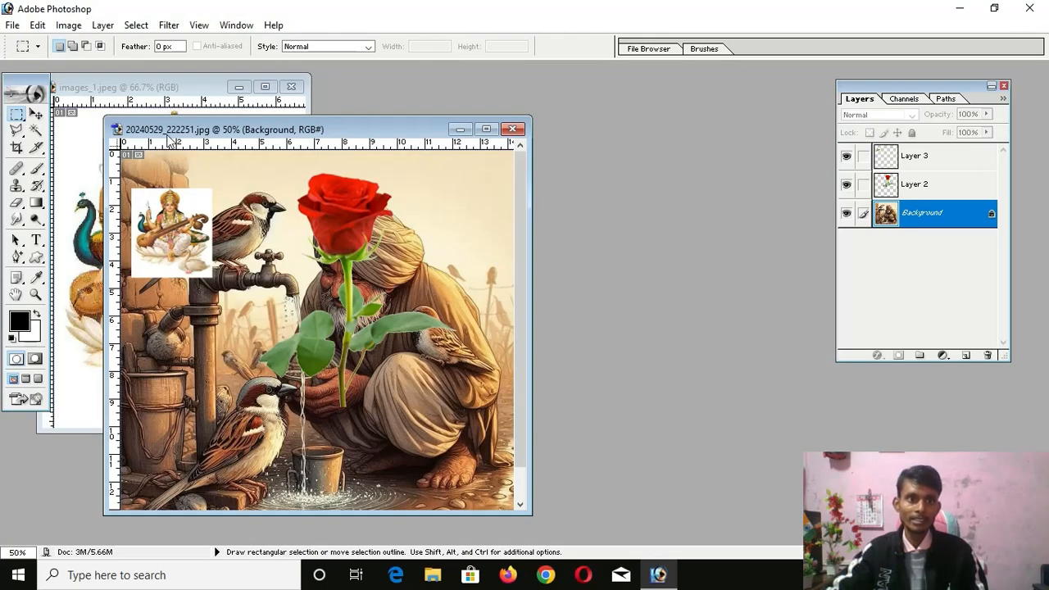
left_click_drag(368, 136, 716, 113)
left_click_drag(188, 92, 426, 109)
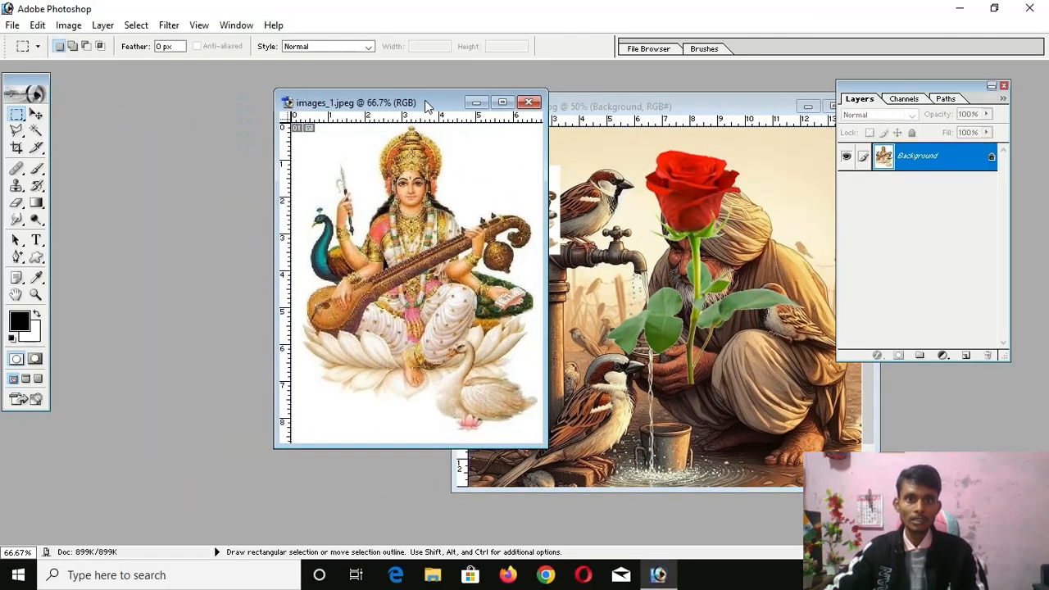
Maximize the images_1.jpeg document and select its entire canvas.
left_click(502, 102)
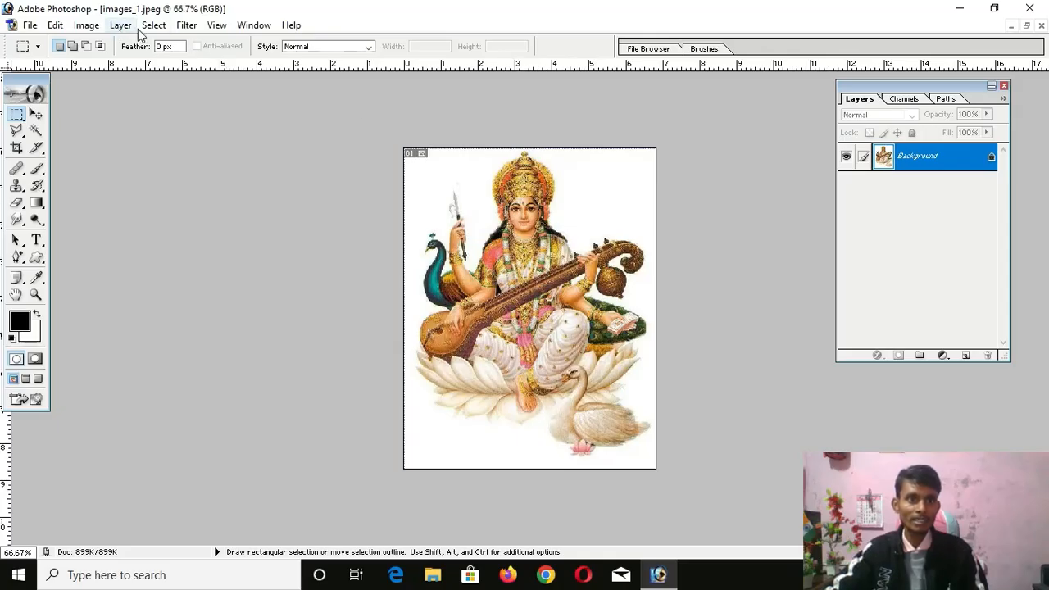
left_click(153, 25)
left_click(194, 46)
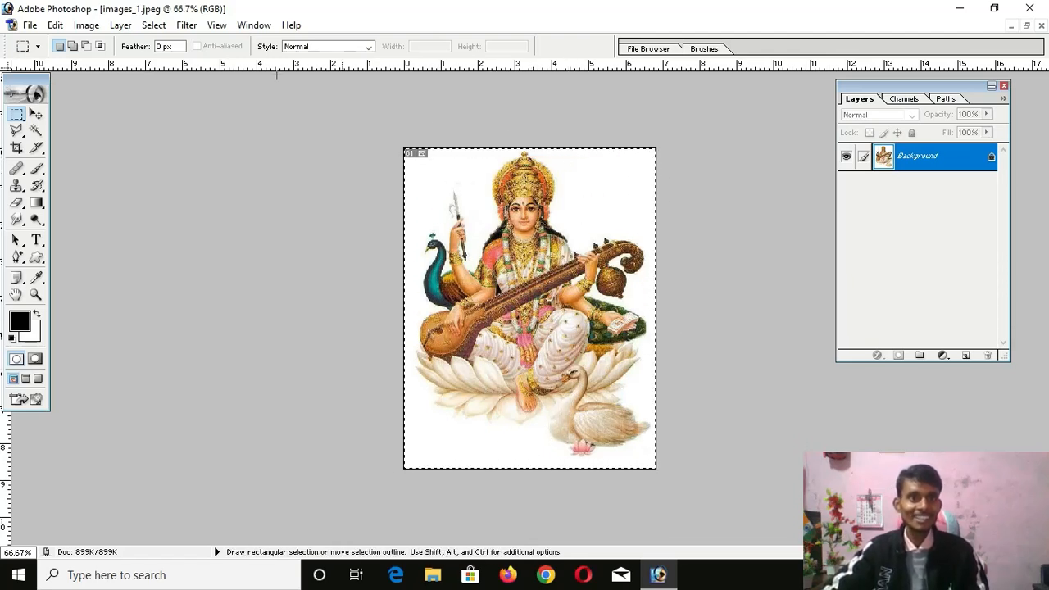
Drop the full-canvas selection directly on the picture with the Rectangular Marquee tool.
left_click(156, 26)
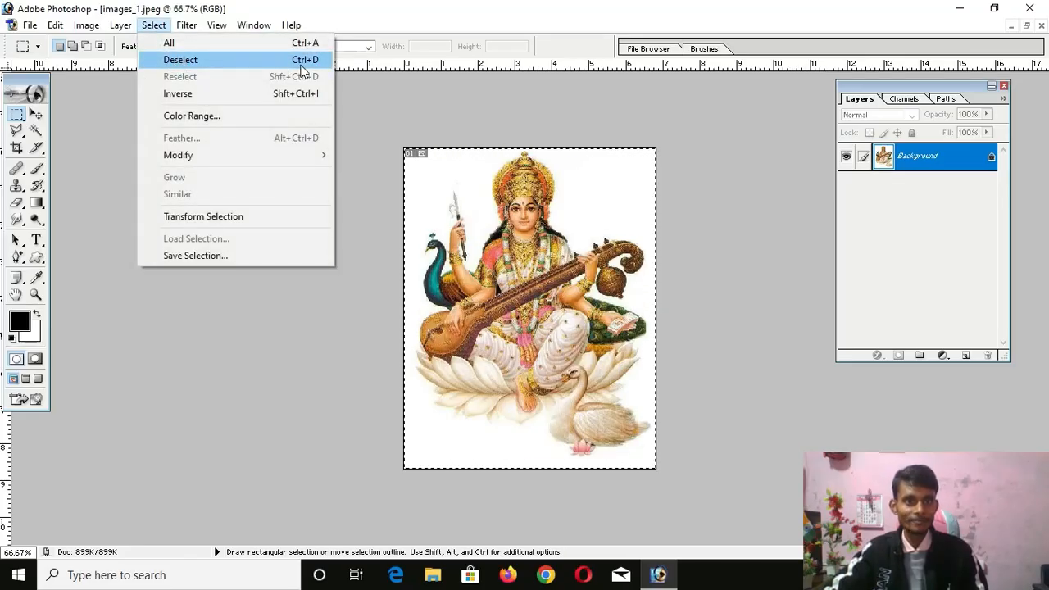
left_click(482, 197)
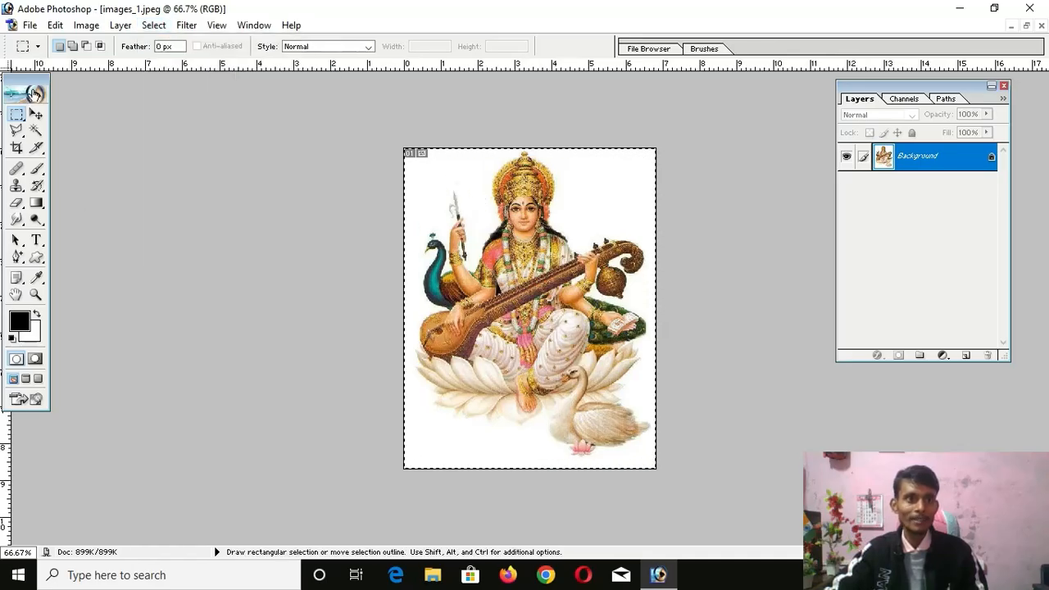
left_click(18, 116)
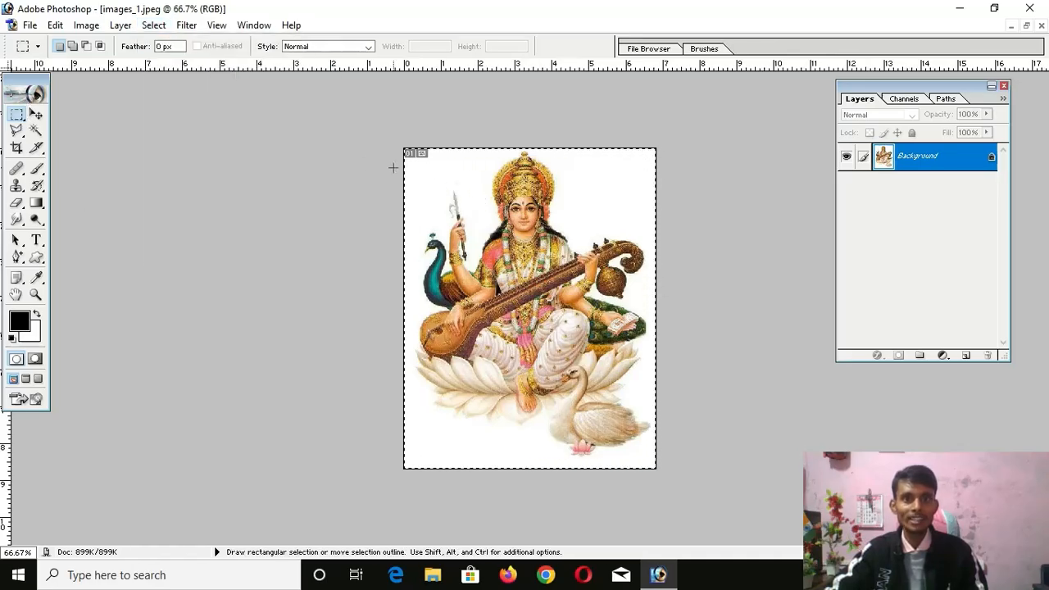
left_click(432, 301)
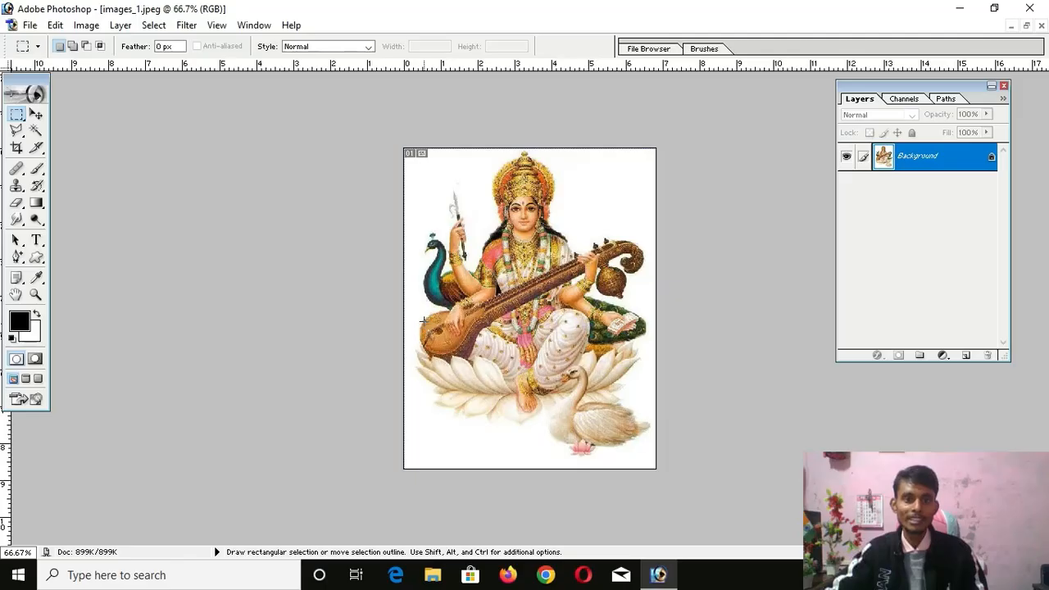
Select the whole canvas again and remove the selection with the Deselect command.
left_click(153, 25)
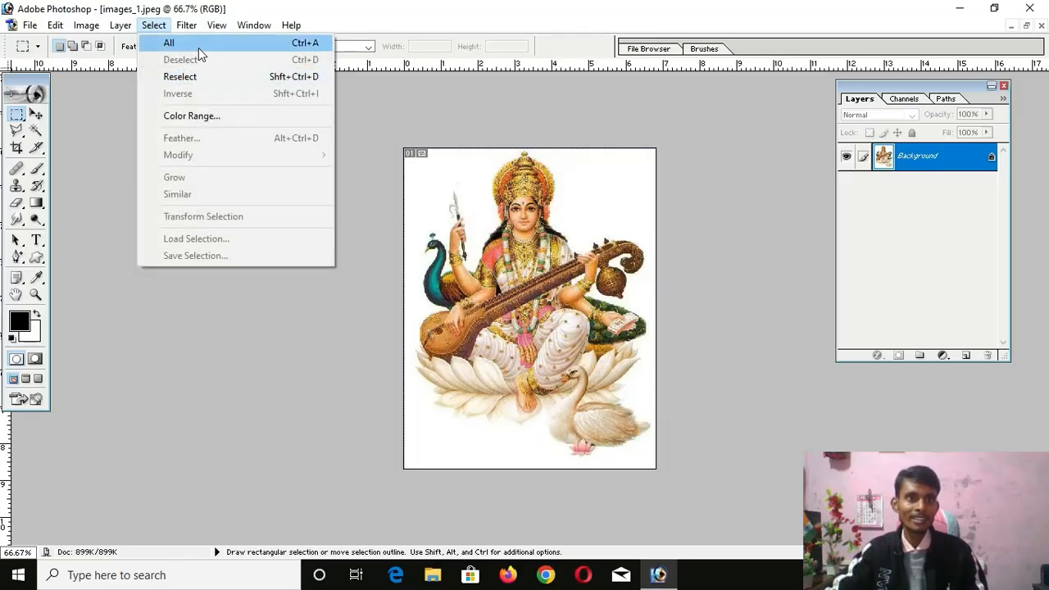
left_click(169, 43)
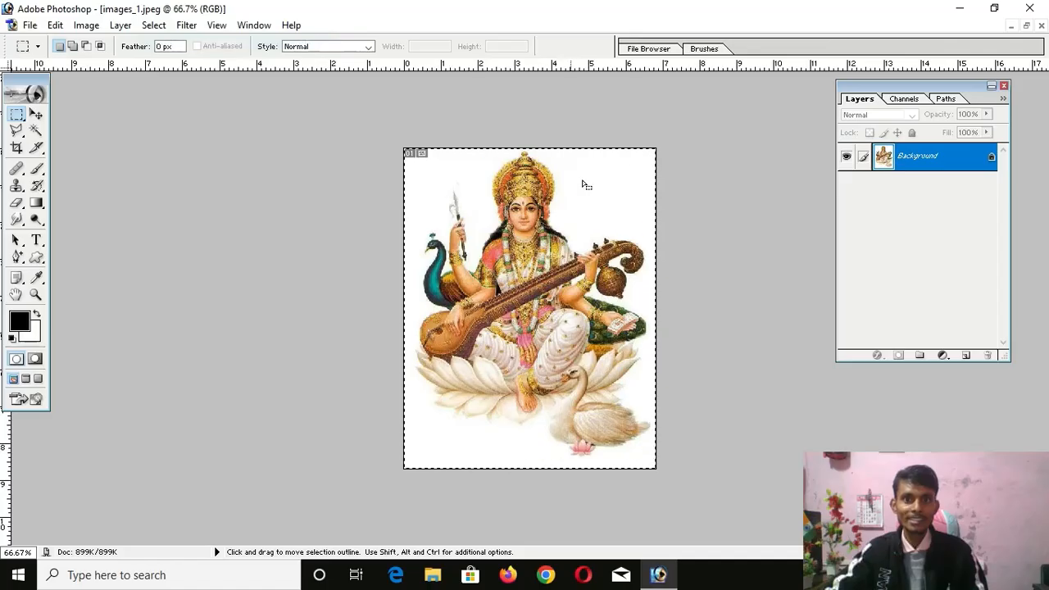
left_click(153, 25)
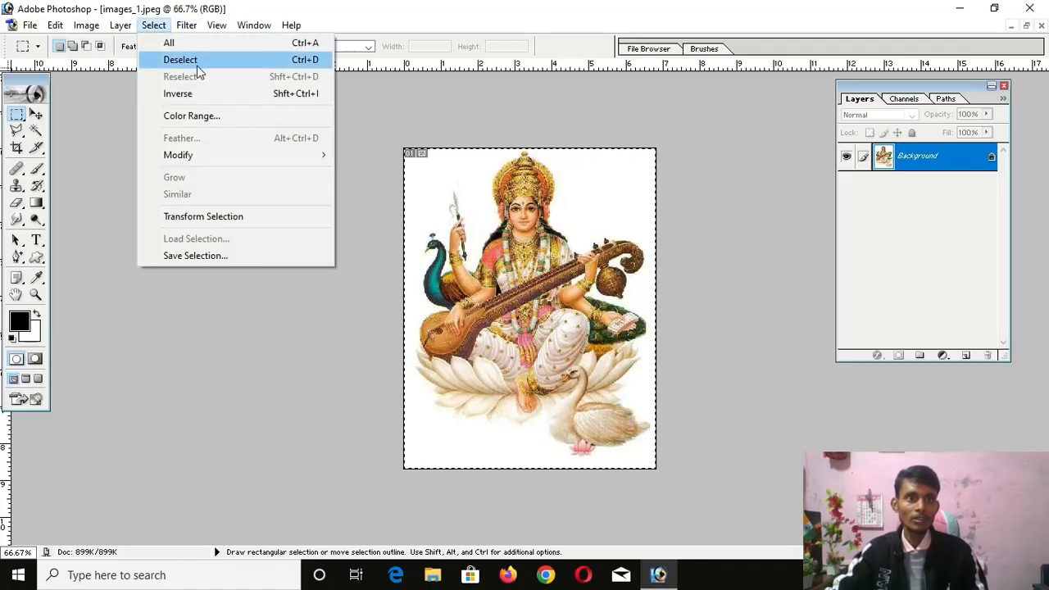
left_click(262, 66)
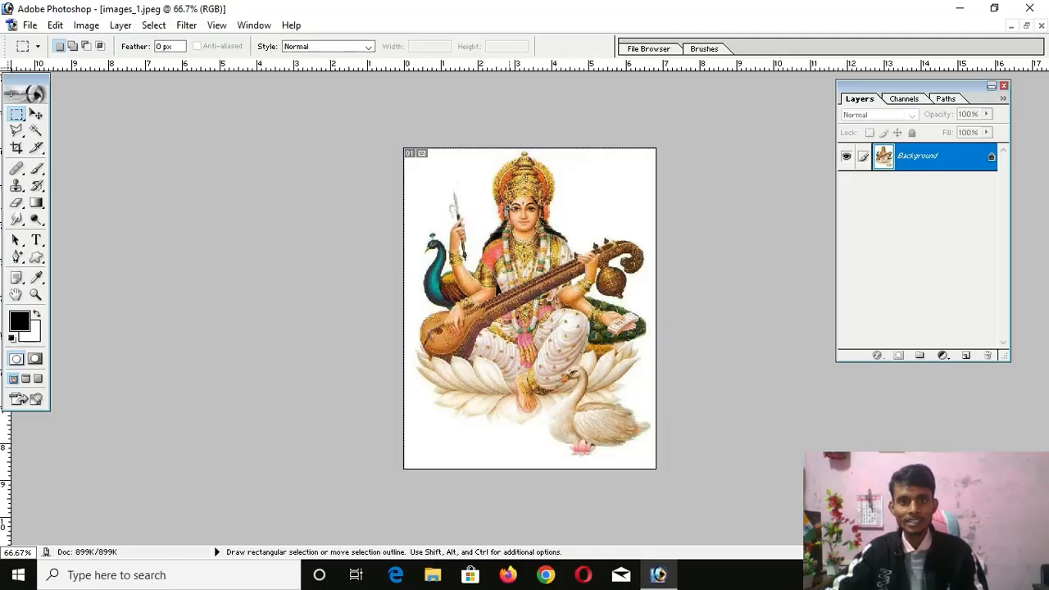
Outline an irregular area across the figure's upper body with the Polygonal Lasso, and drop the selection using the Rectangular Marquee tool.
left_click(16, 131)
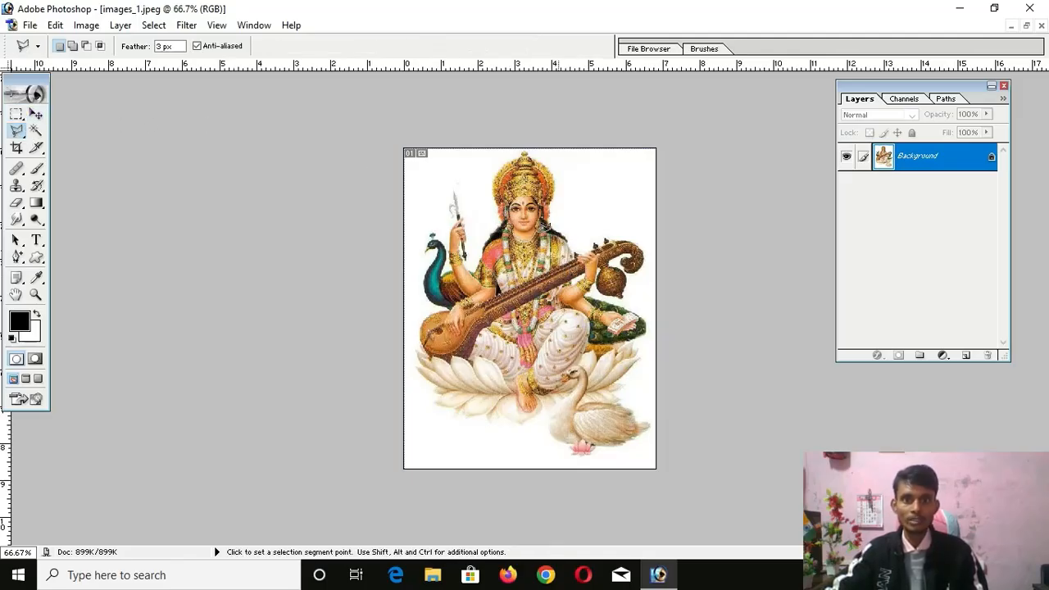
left_click(463, 193)
left_click(461, 304)
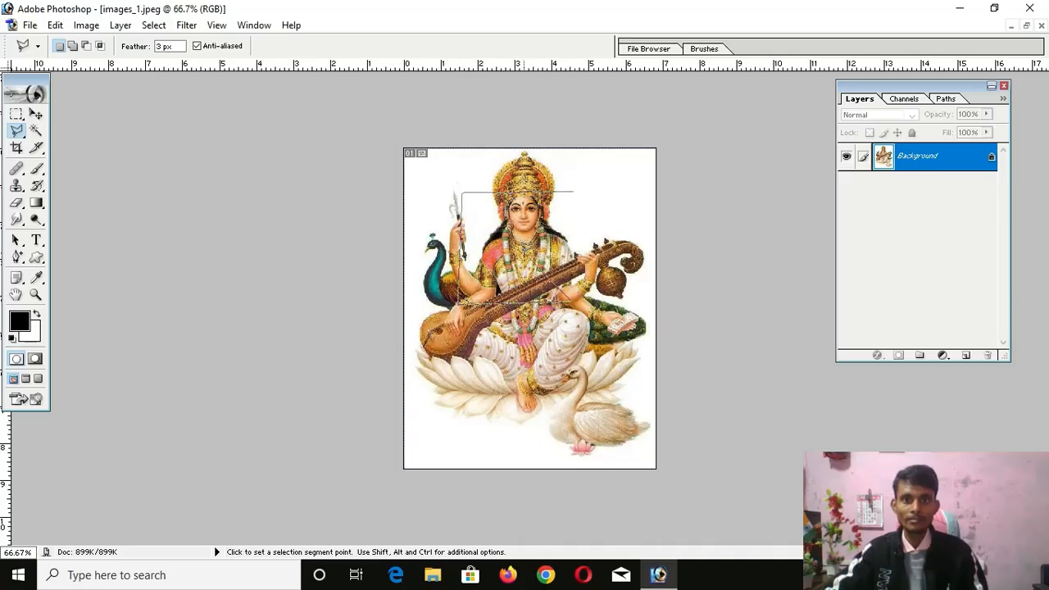
left_click(576, 188)
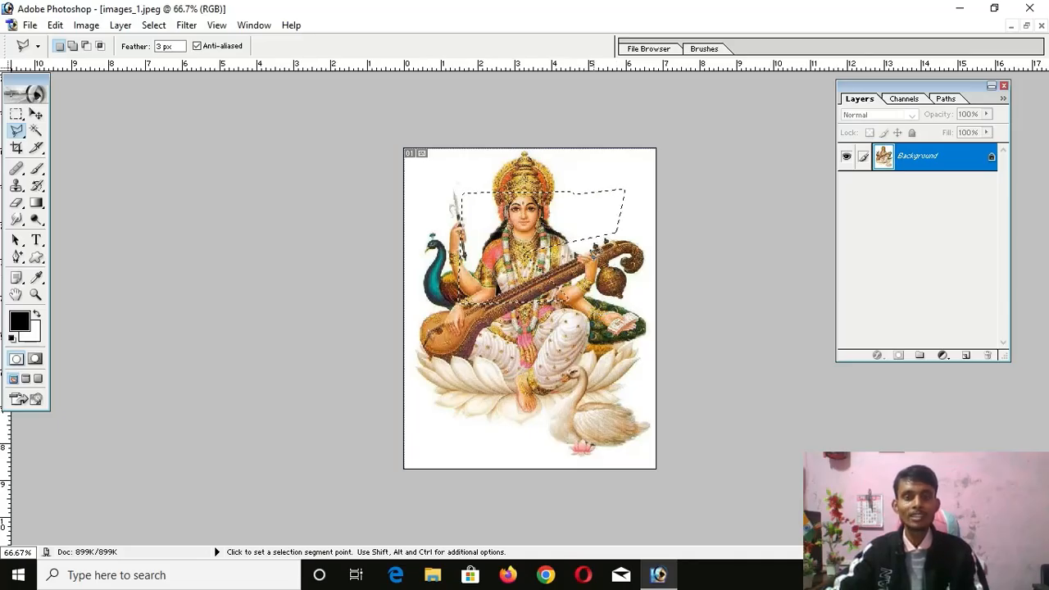
key("m")
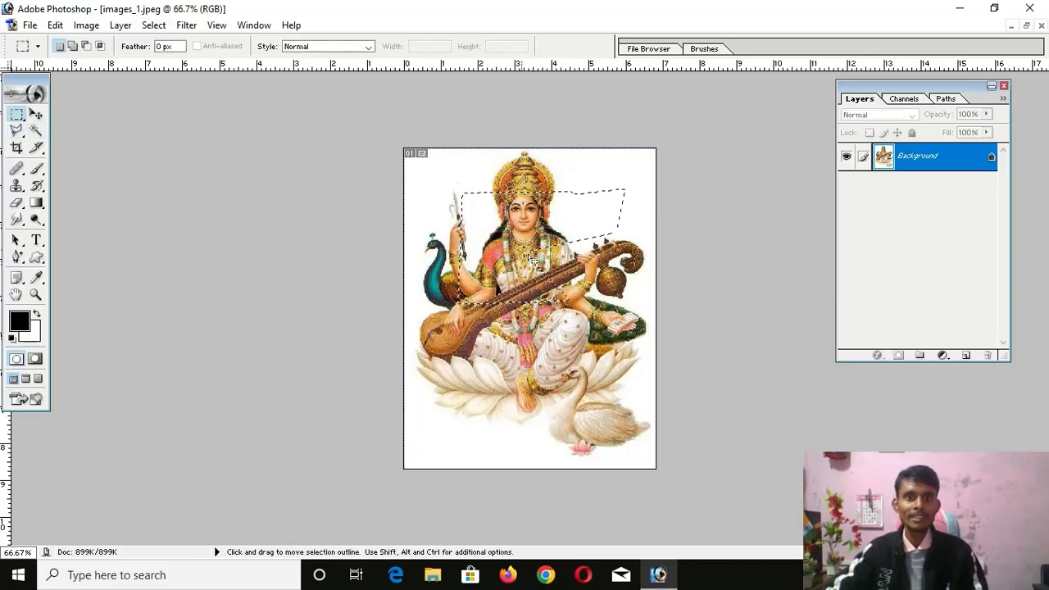
left_click(435, 199)
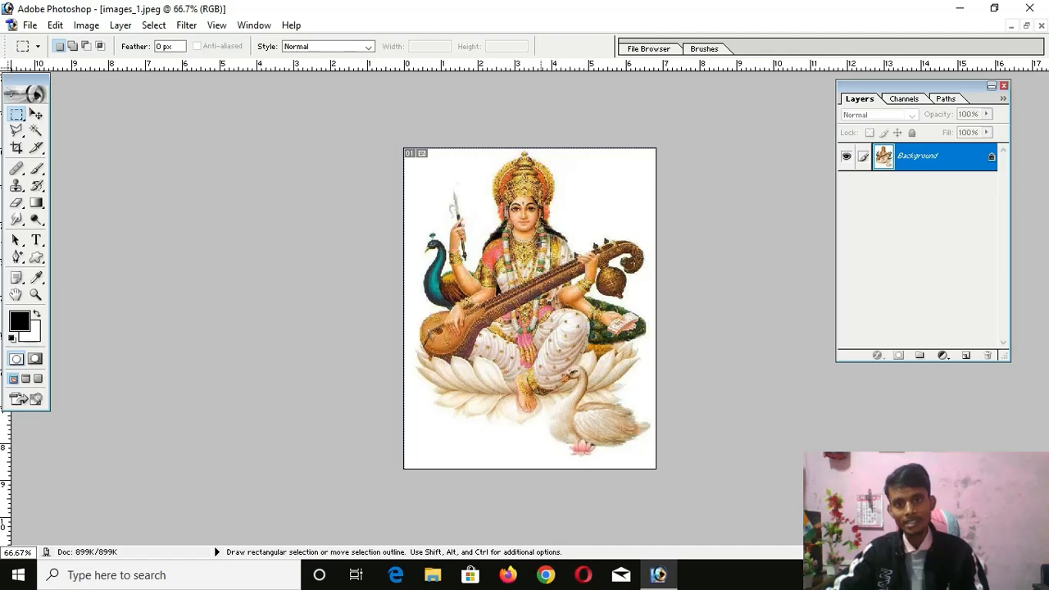
Bring back the last lasso selection with the Reselect command, and drop it again.
left_click(153, 26)
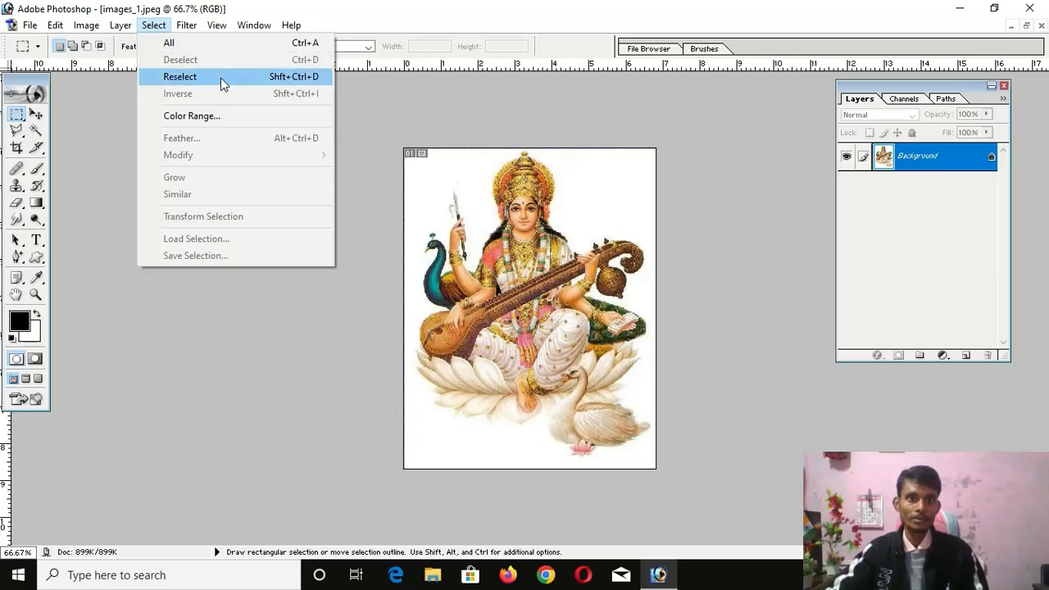
left_click(221, 78)
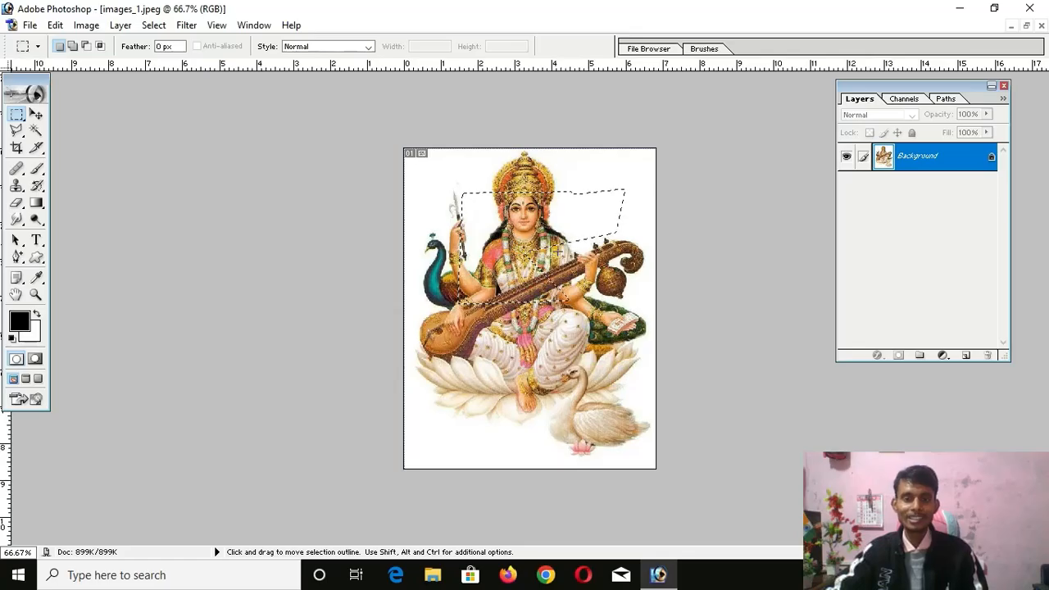
left_click(568, 330)
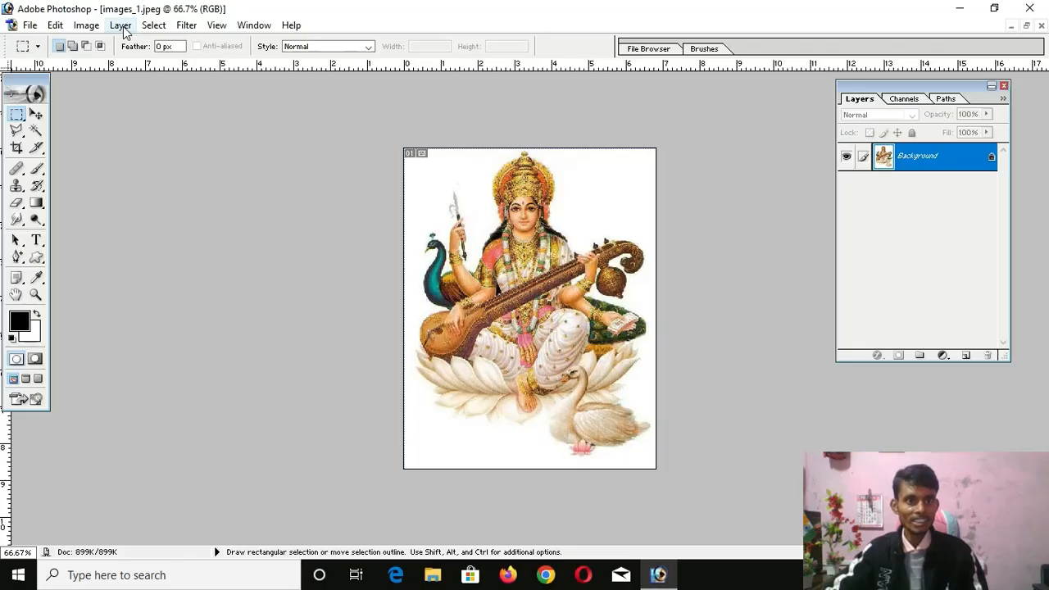
Draw an Elliptical Marquee selection around the figure's head, and try deleting its contents before undoing the deletion.
left_click(154, 25)
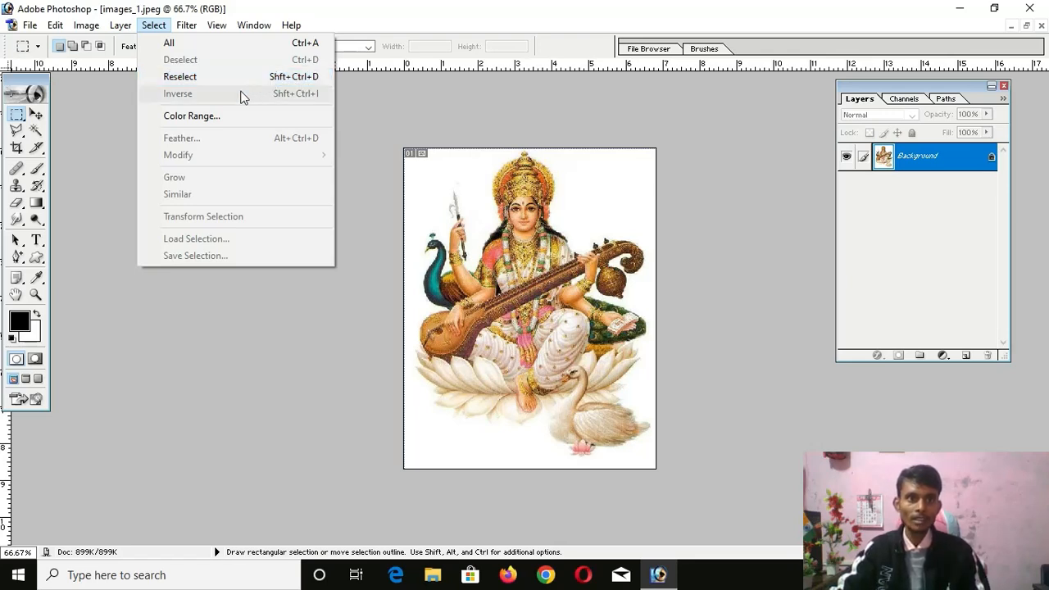
left_click(491, 196)
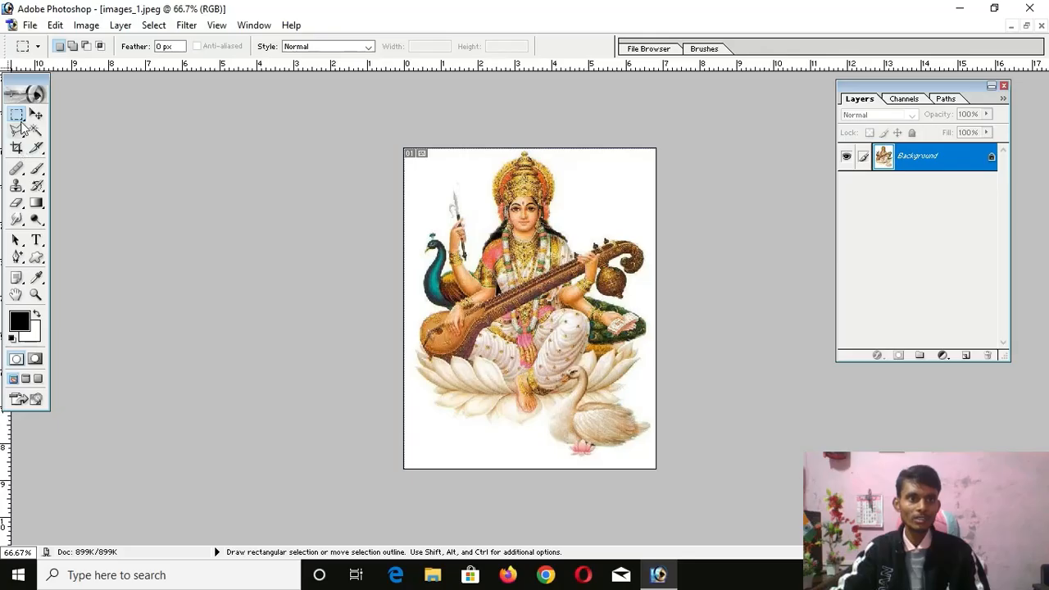
left_click_drag(16, 114, 61, 132)
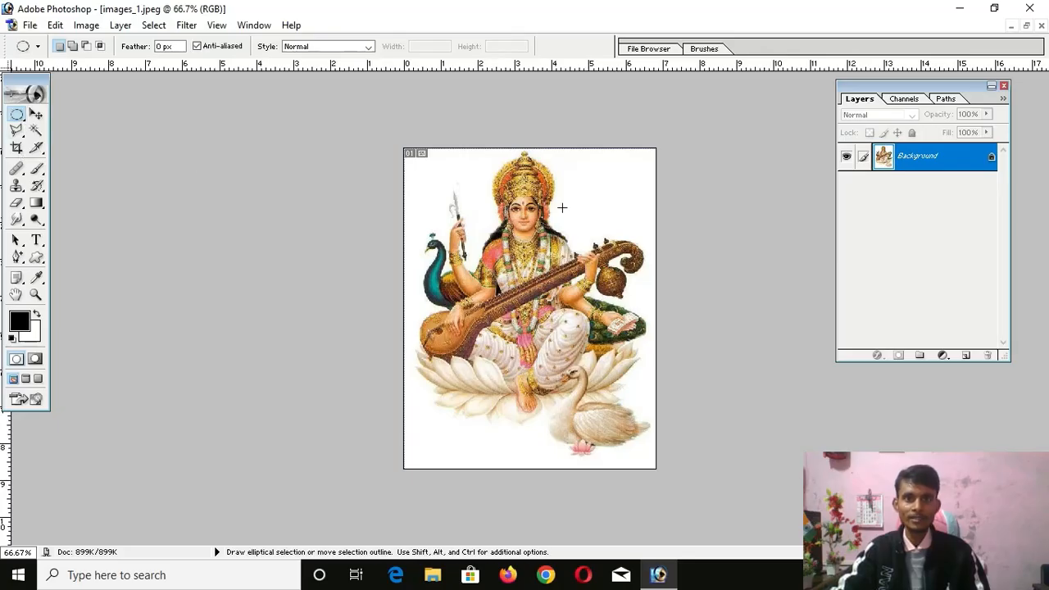
left_click_drag(480, 155, 567, 248)
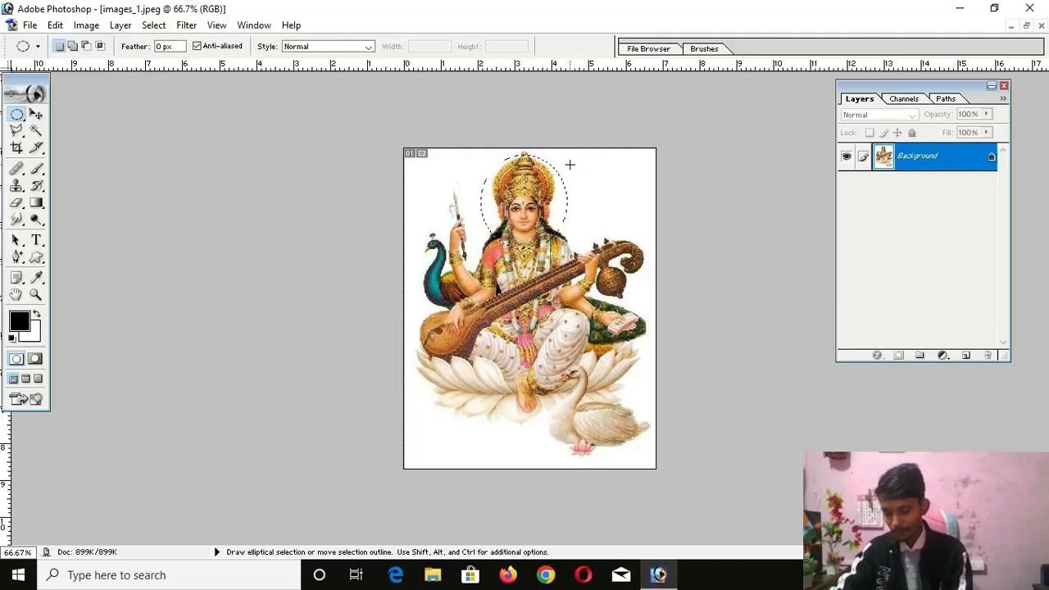
key("Delete")
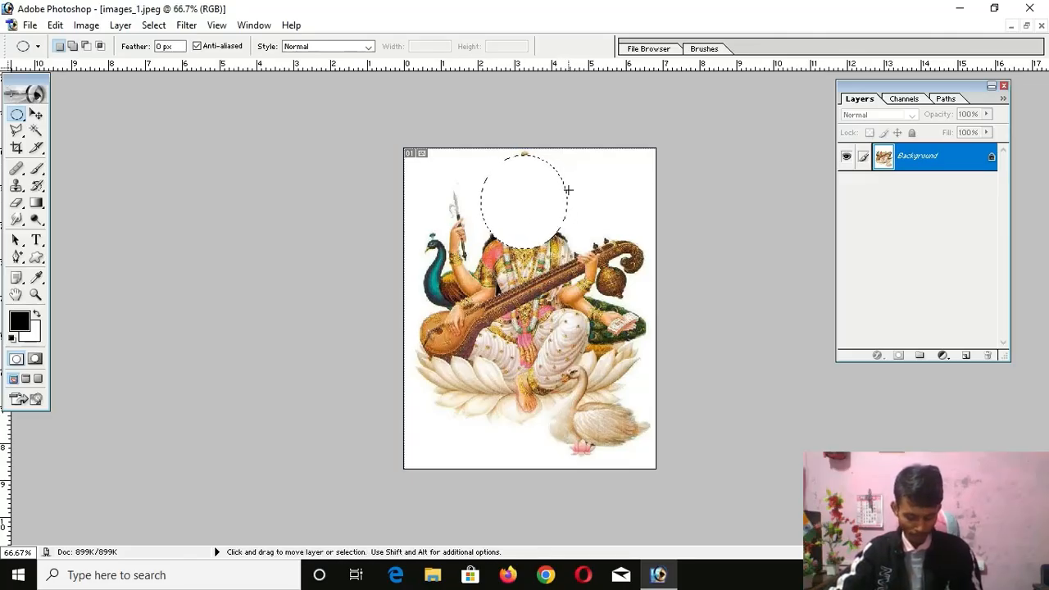
key("ctrl+z")
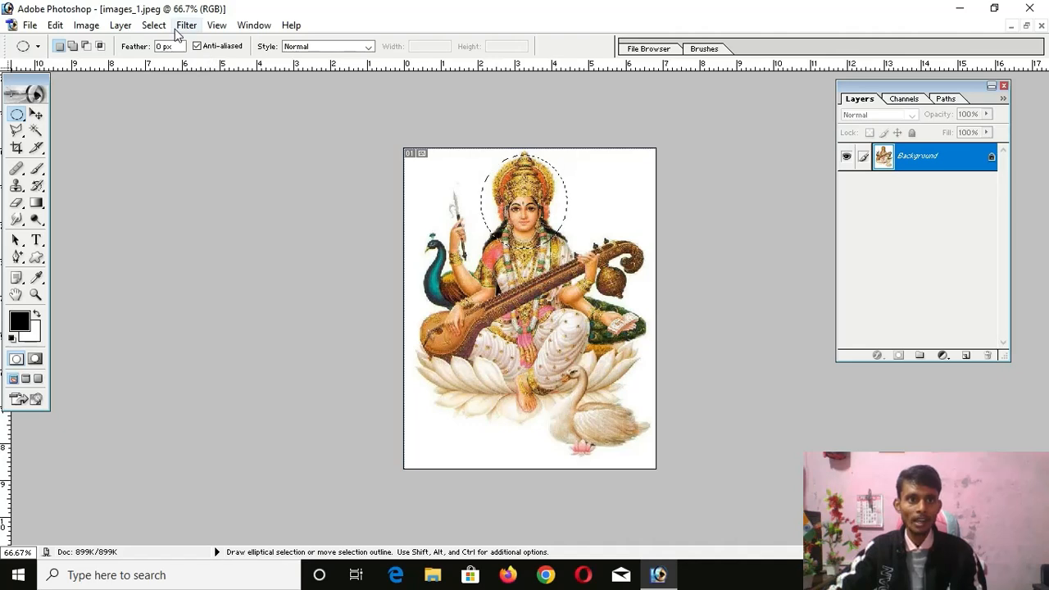
Invert the elliptical head selection, and try deleting everything outside the head before undoing the deletion.
left_click(154, 25)
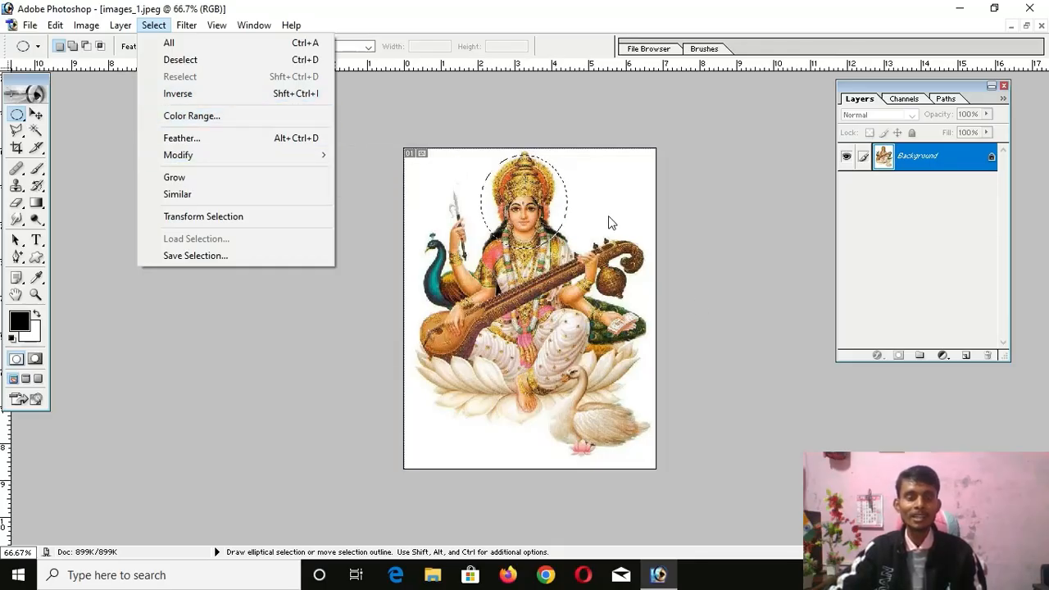
left_click(193, 95)
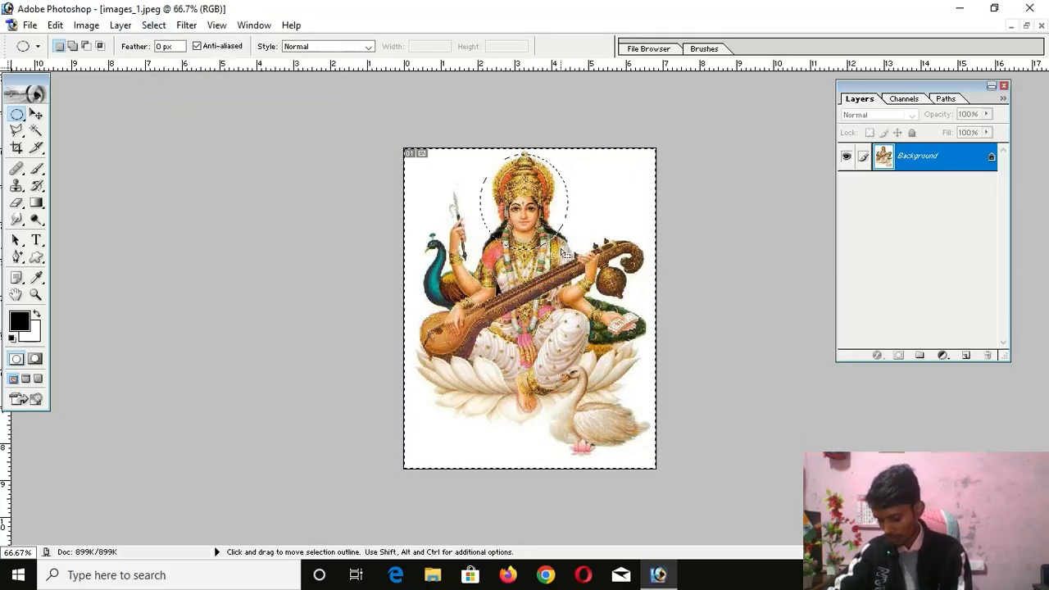
key("Delete")
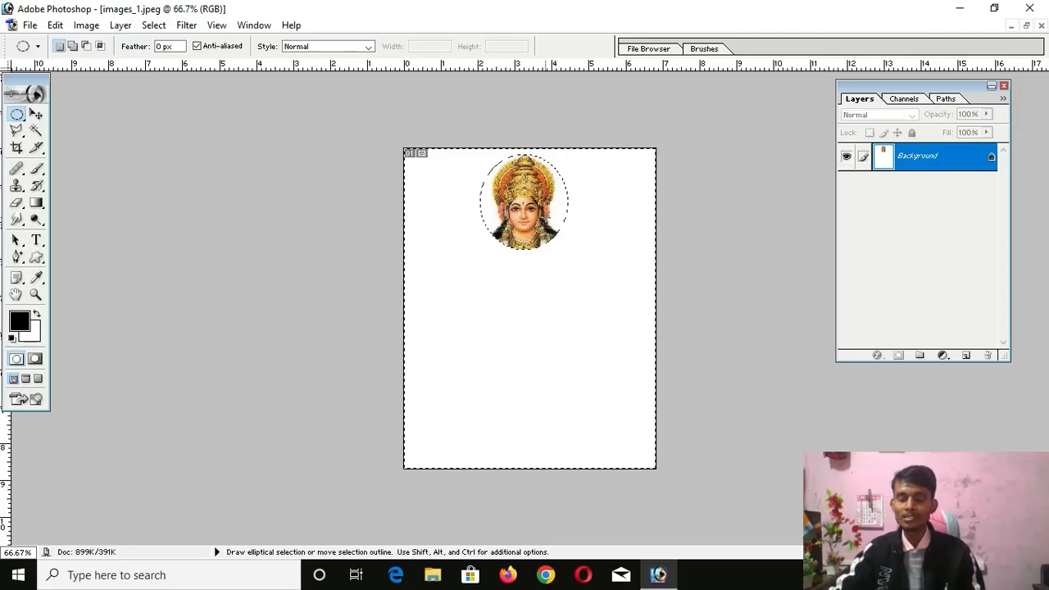
key("ctrl+z")
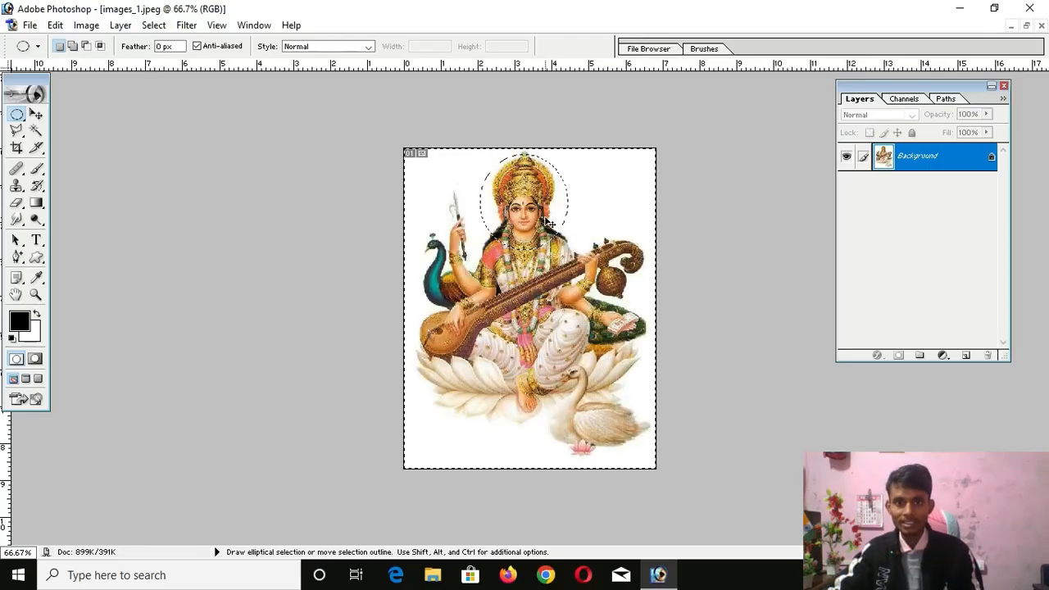
Deselect the inverted selection and restore the images_1.jpeg document to a floating window.
left_click(153, 25)
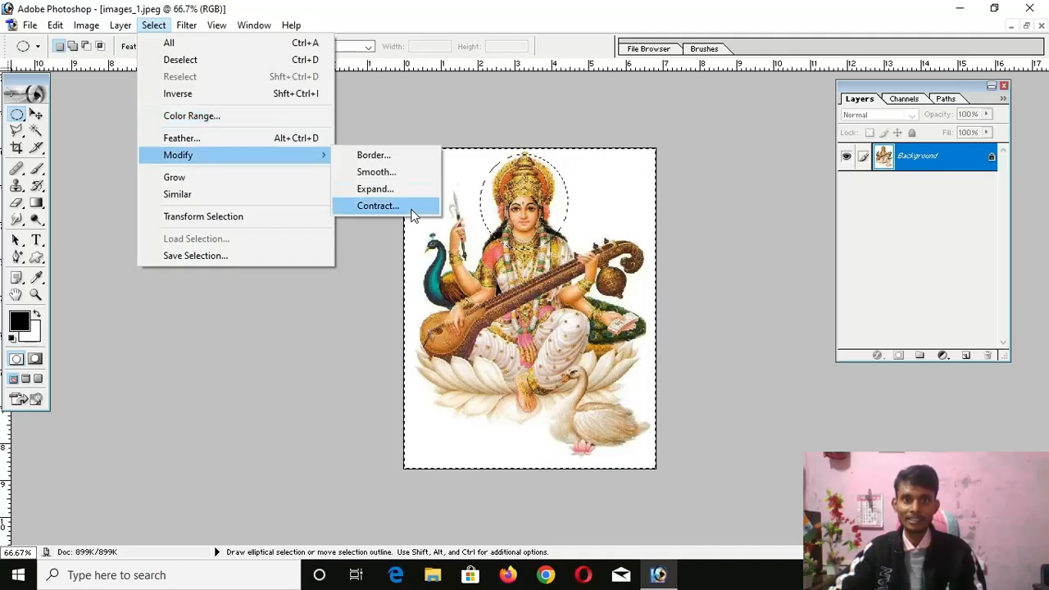
left_click(331, 303)
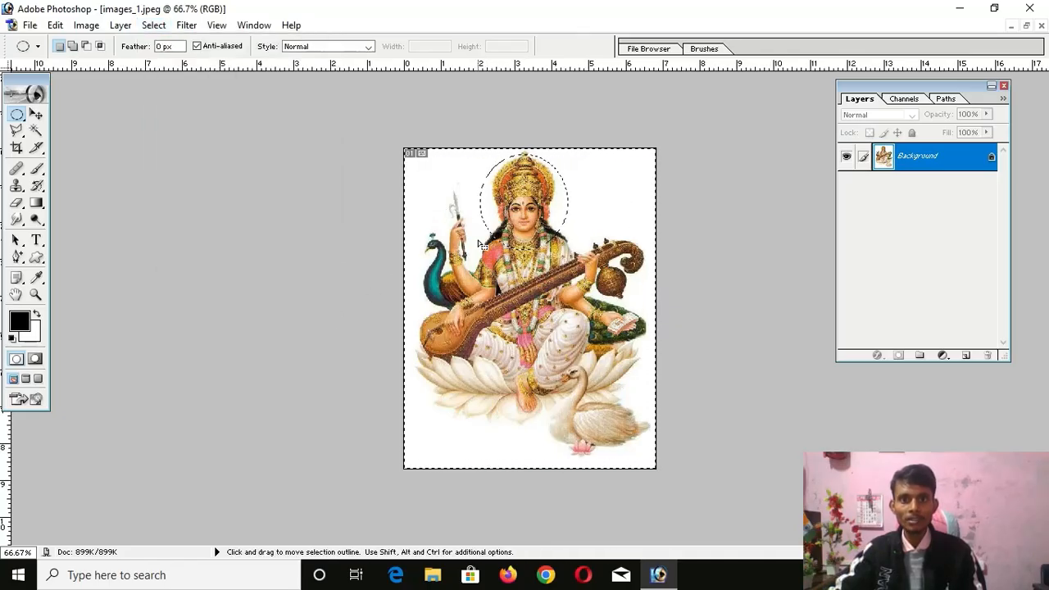
key("ctrl+d")
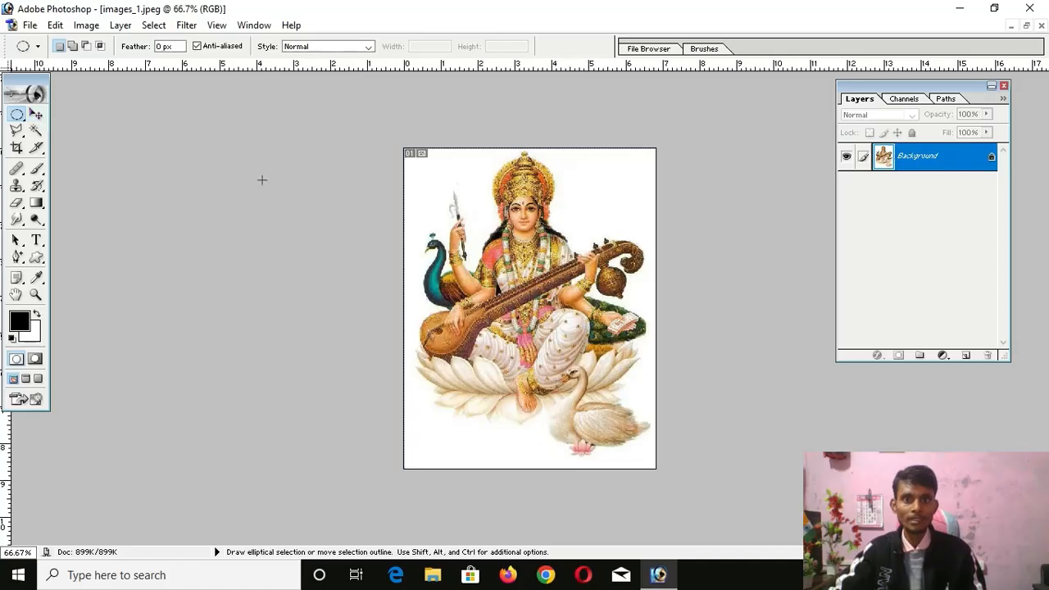
left_click(1026, 26)
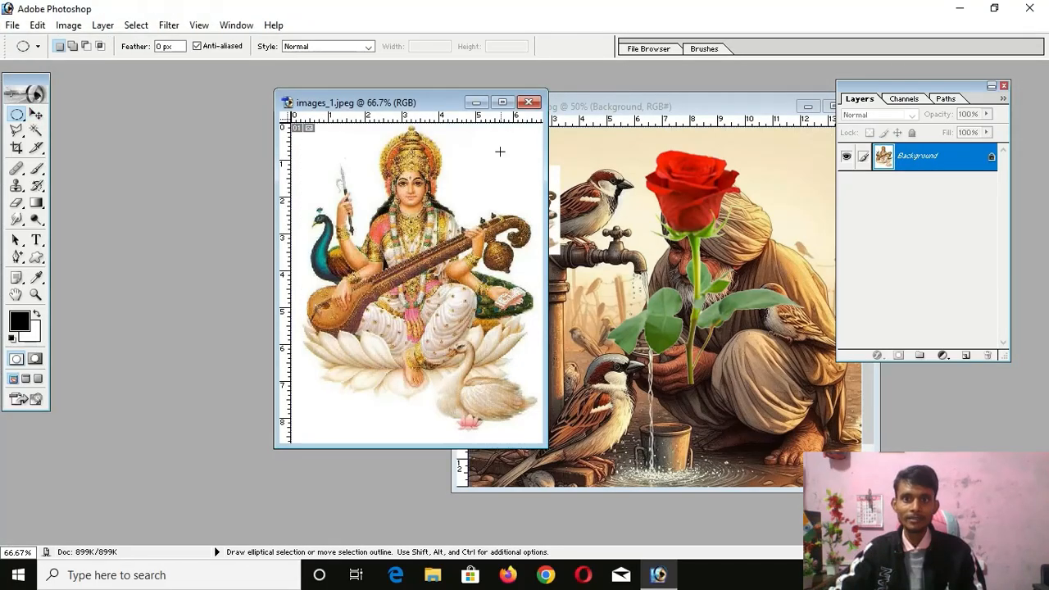
Open the moon picture 20240422_053901 from the All Document Reader folder.
double_click(169, 254)
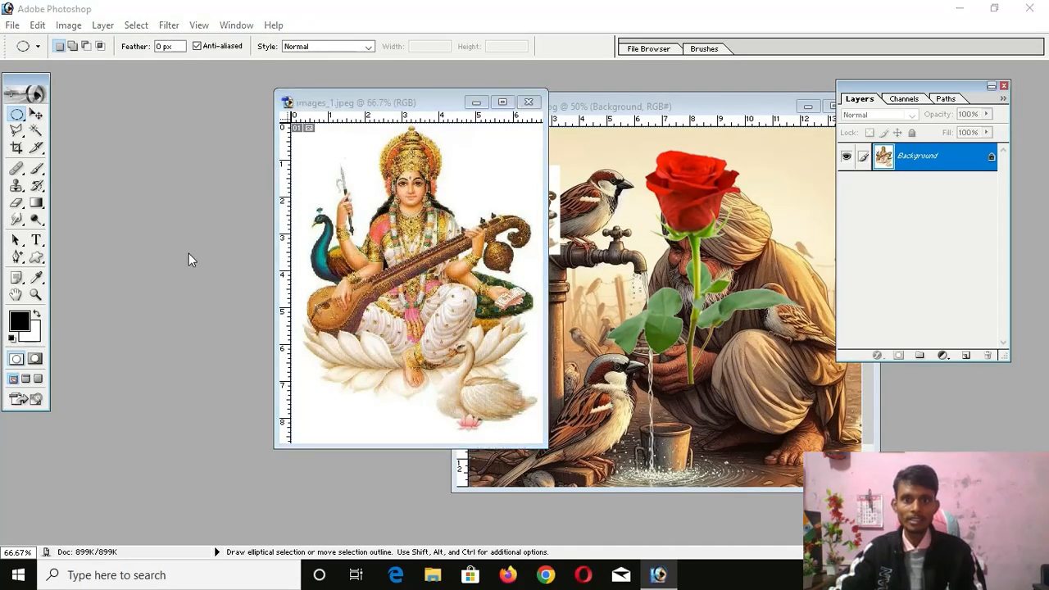
left_click(691, 105)
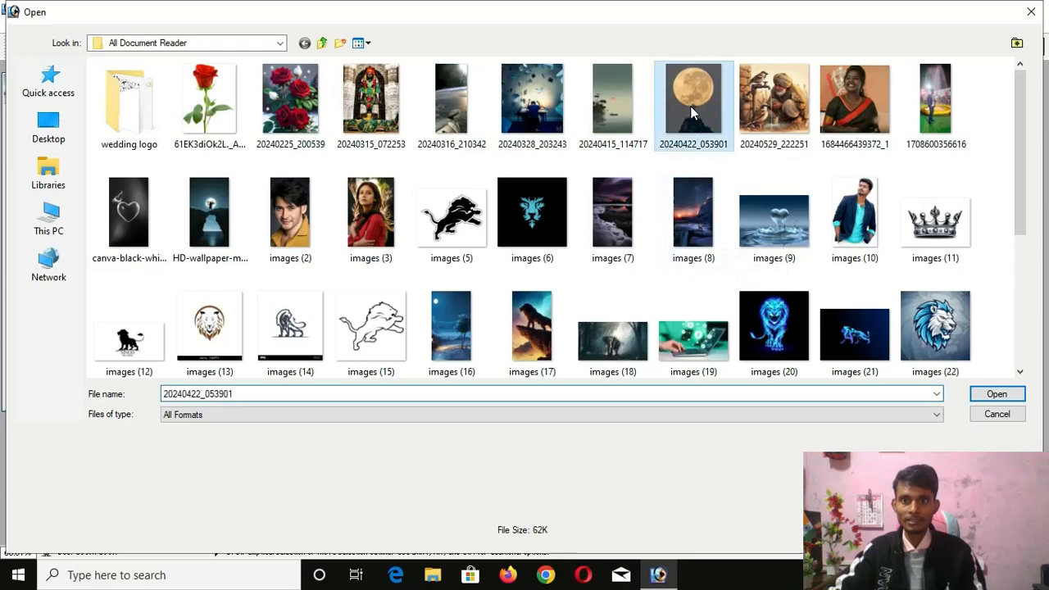
left_click(999, 395)
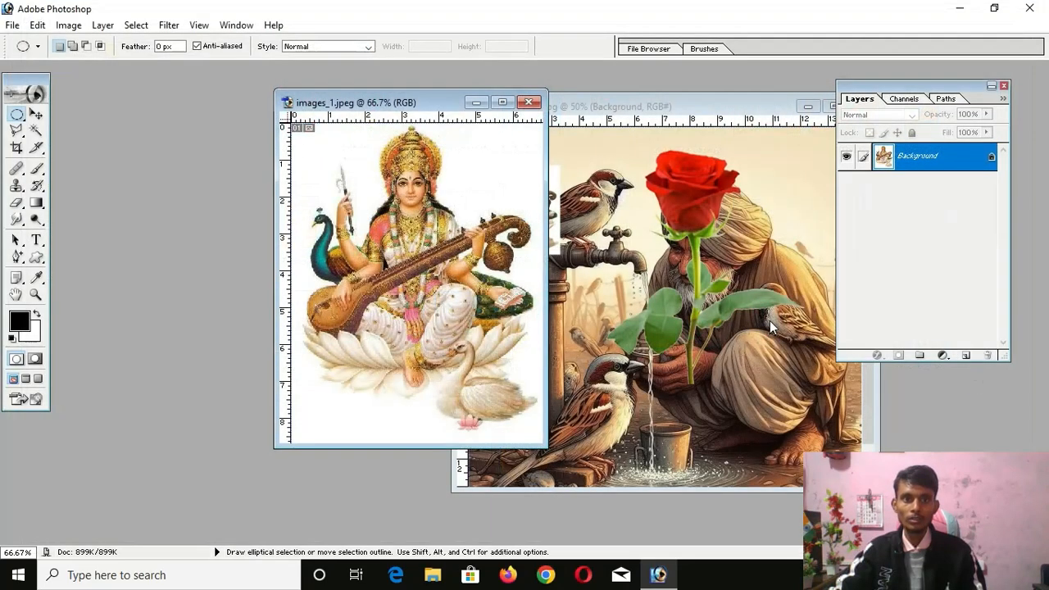
Maximize the moon picture and select the moon's light tones with Color Range, sampling near its upper edge at Fuzziness 80.
left_click(614, 365)
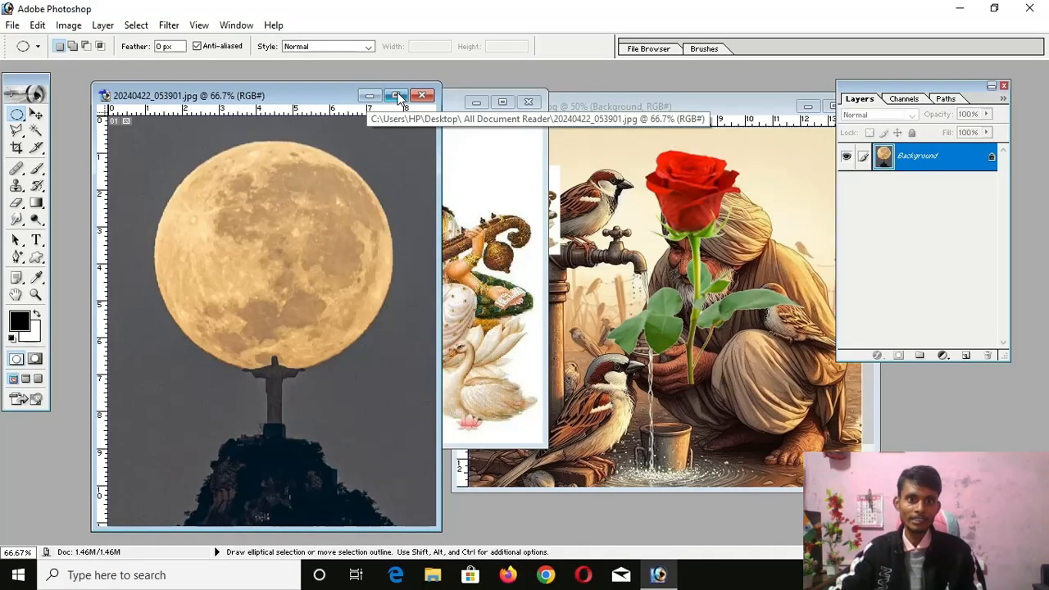
left_click(396, 96)
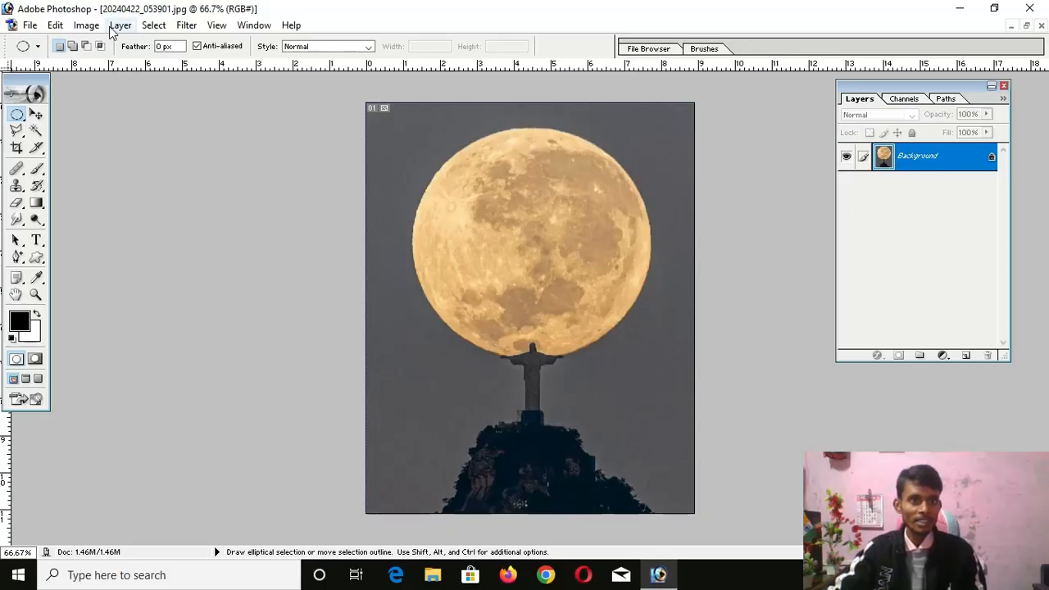
left_click(145, 26)
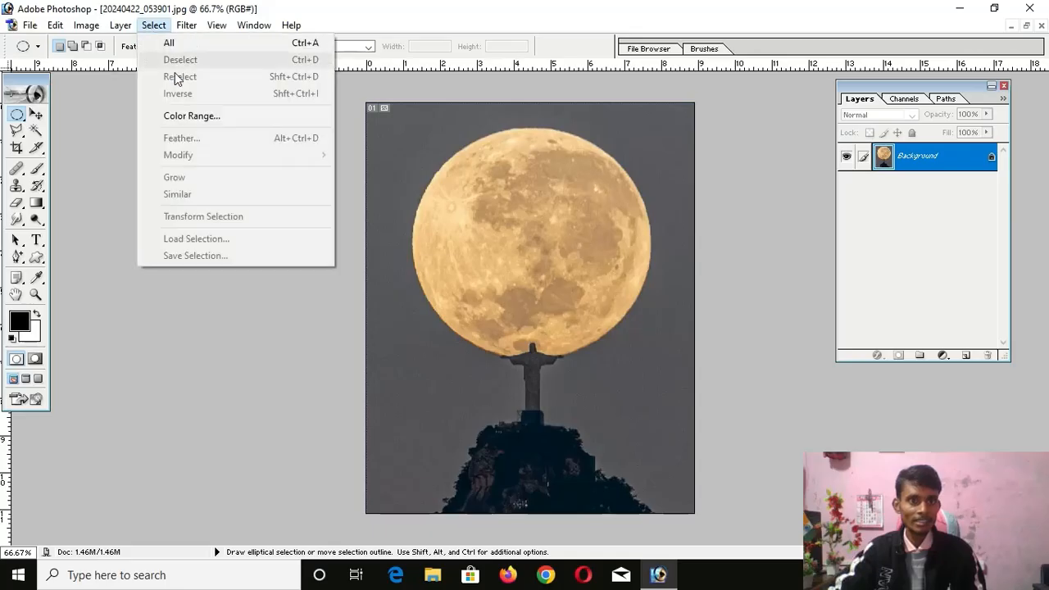
left_click(193, 112)
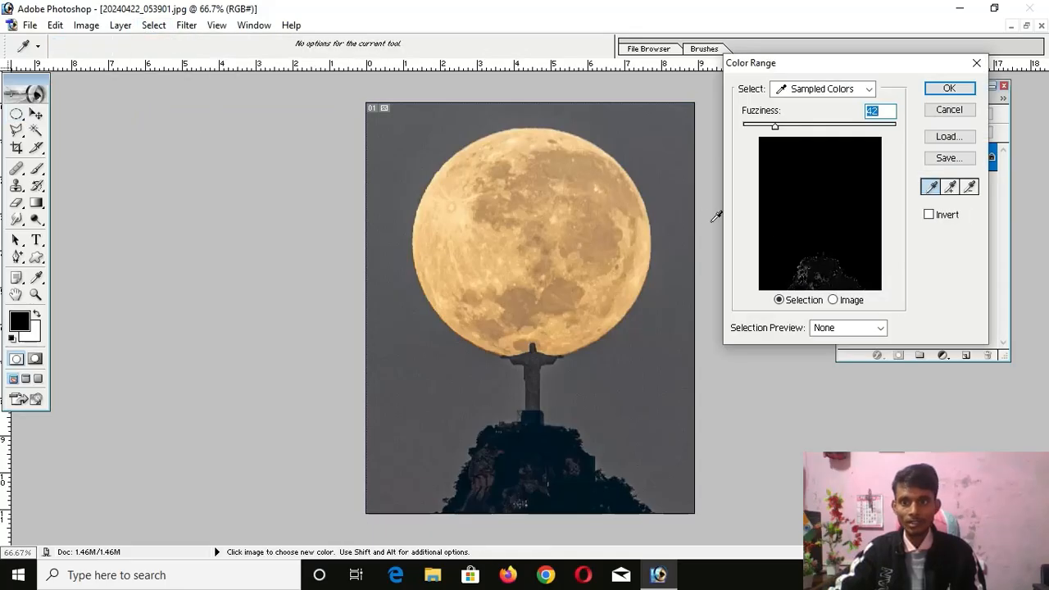
left_click(468, 198)
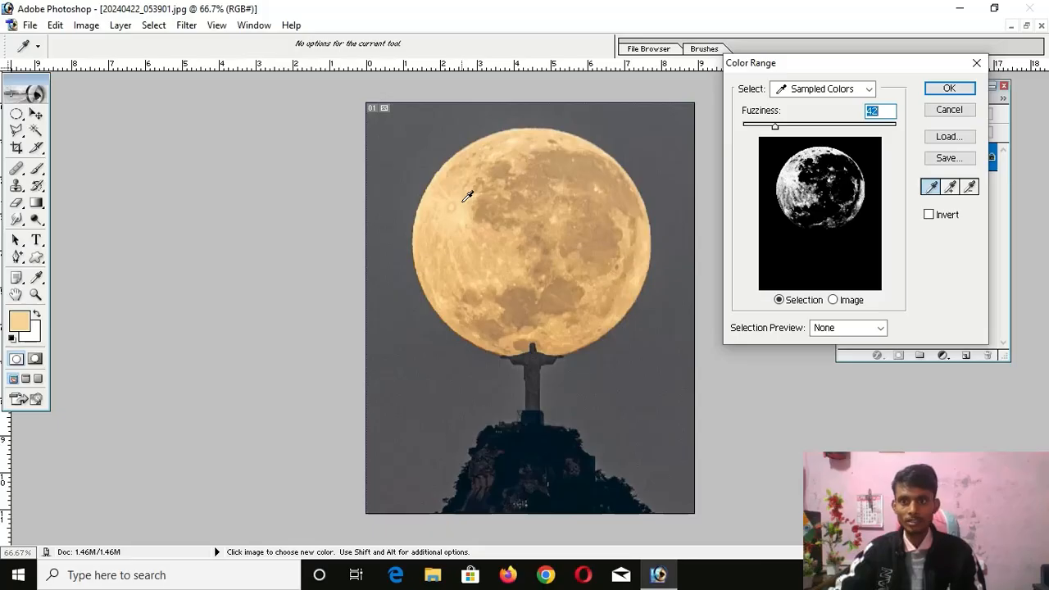
left_click(613, 235)
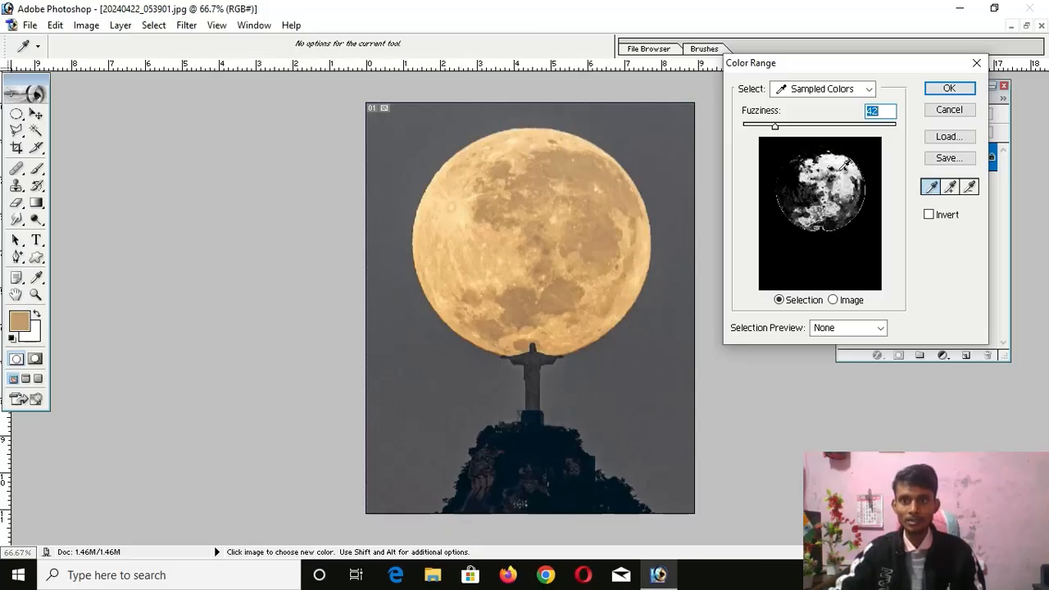
left_click(541, 125)
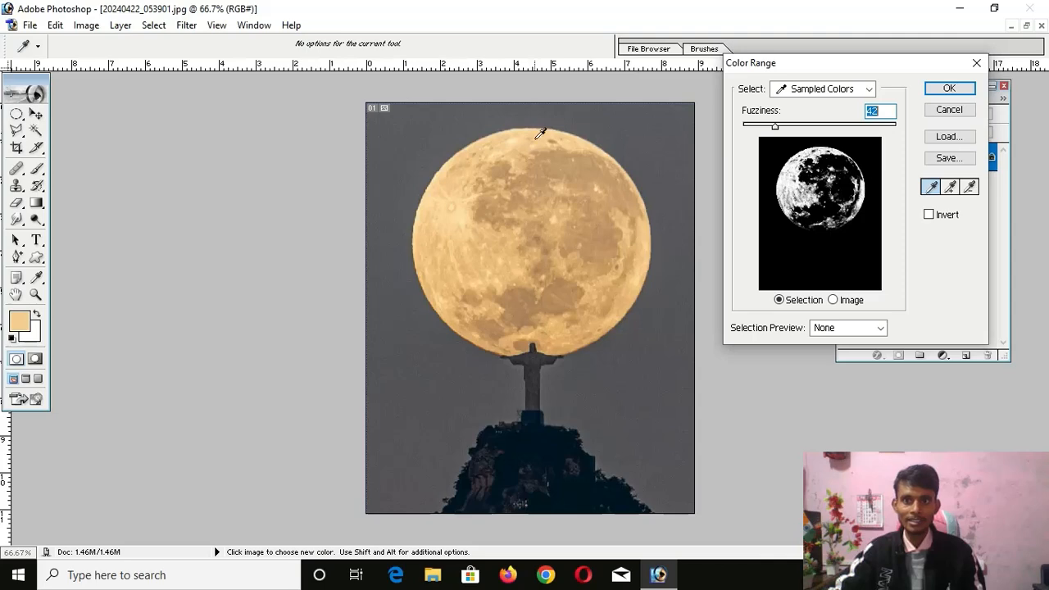
left_click(534, 141)
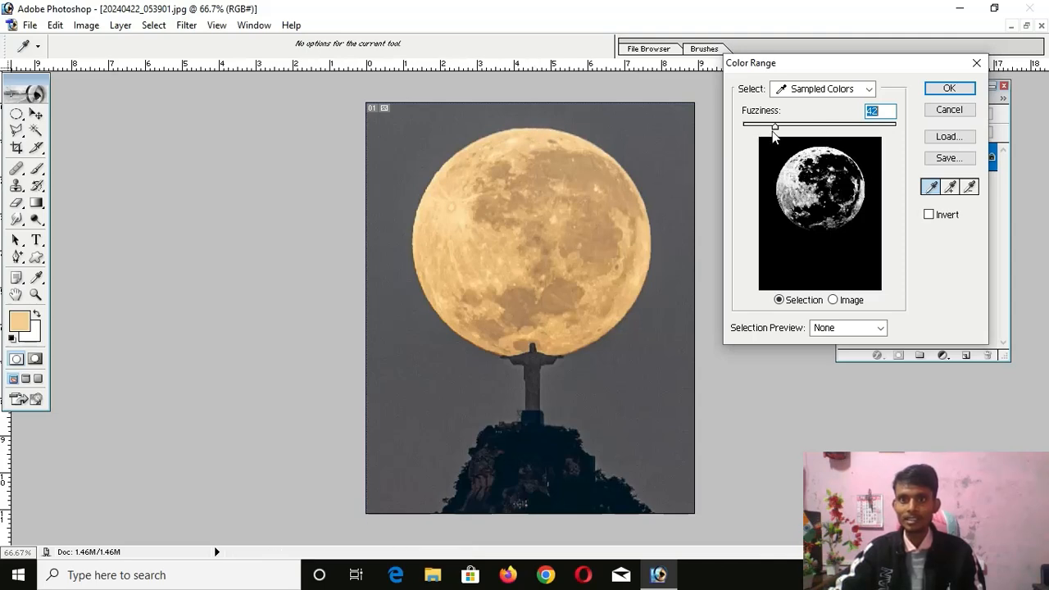
left_click_drag(775, 128, 807, 141)
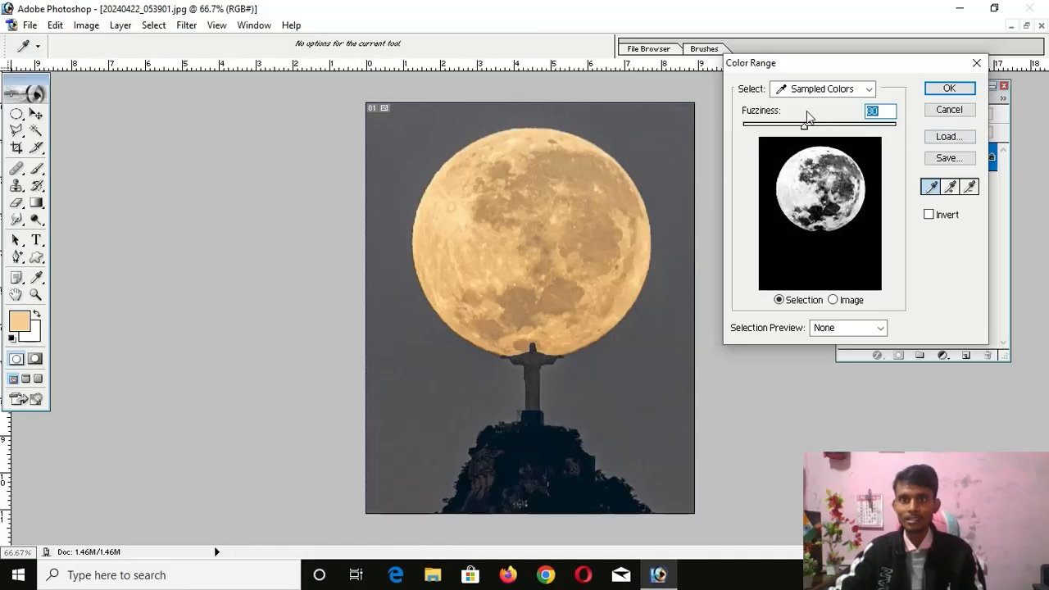
left_click(950, 89)
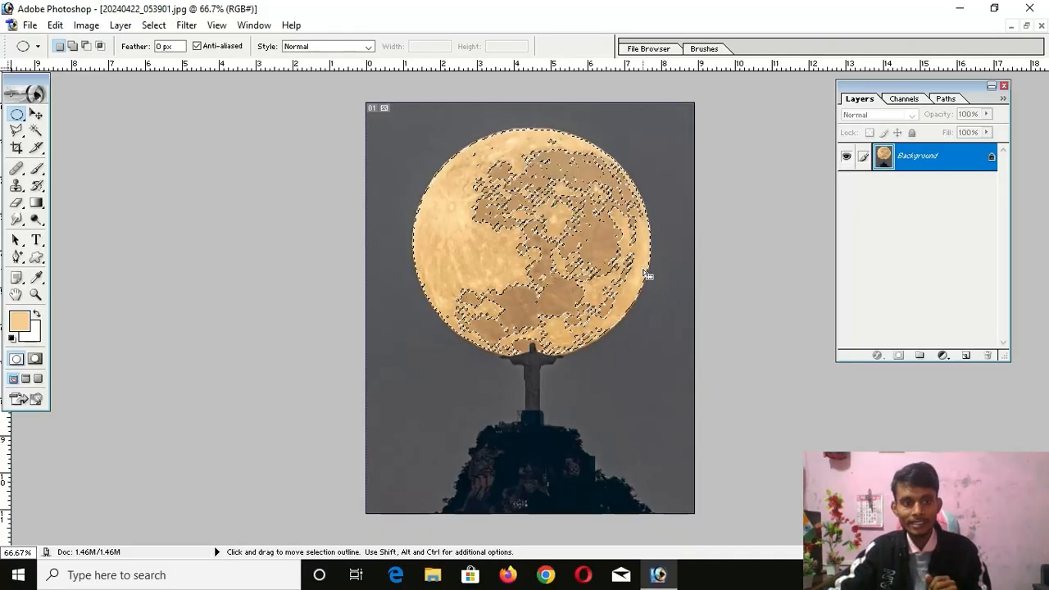
Set the background colour to yellow FFCC00, and try filling the Color Range selection with it before undoing the fill.
left_click(30, 332)
left_click(825, 201)
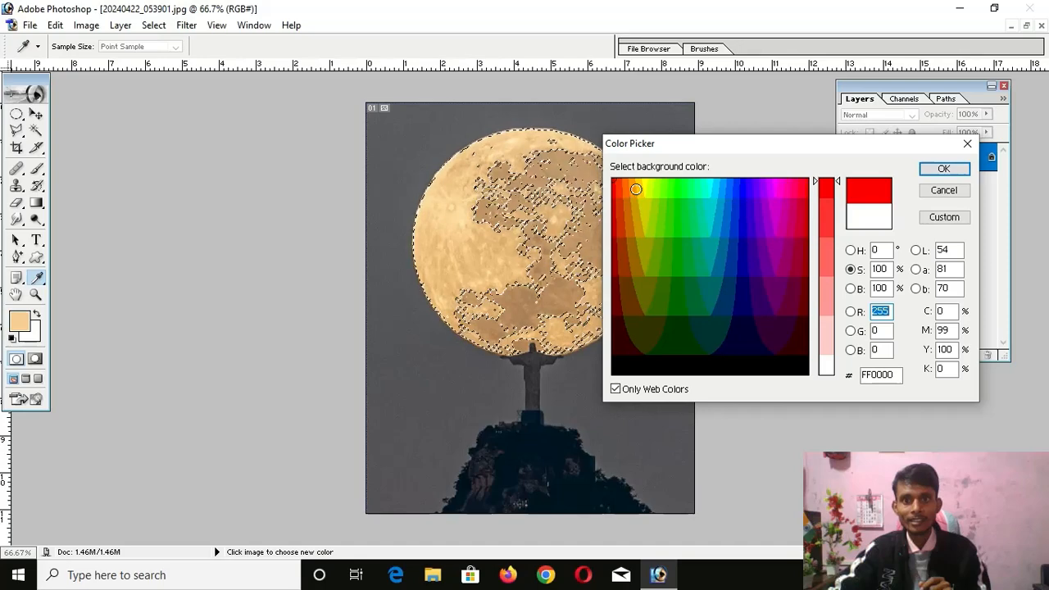
left_click(641, 186)
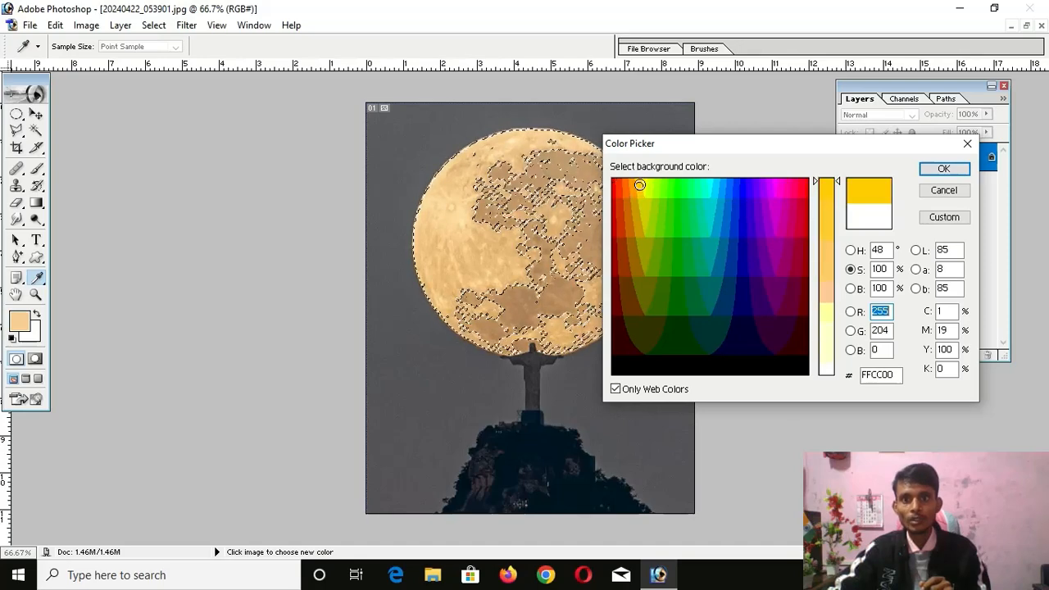
left_click(944, 169)
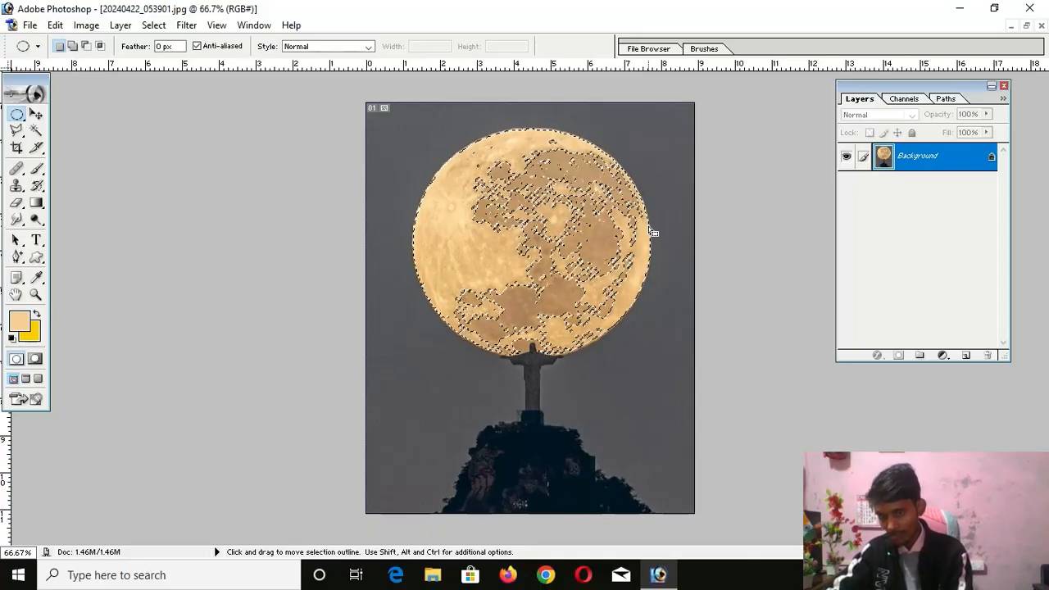
key("ctrl+BackSpace")
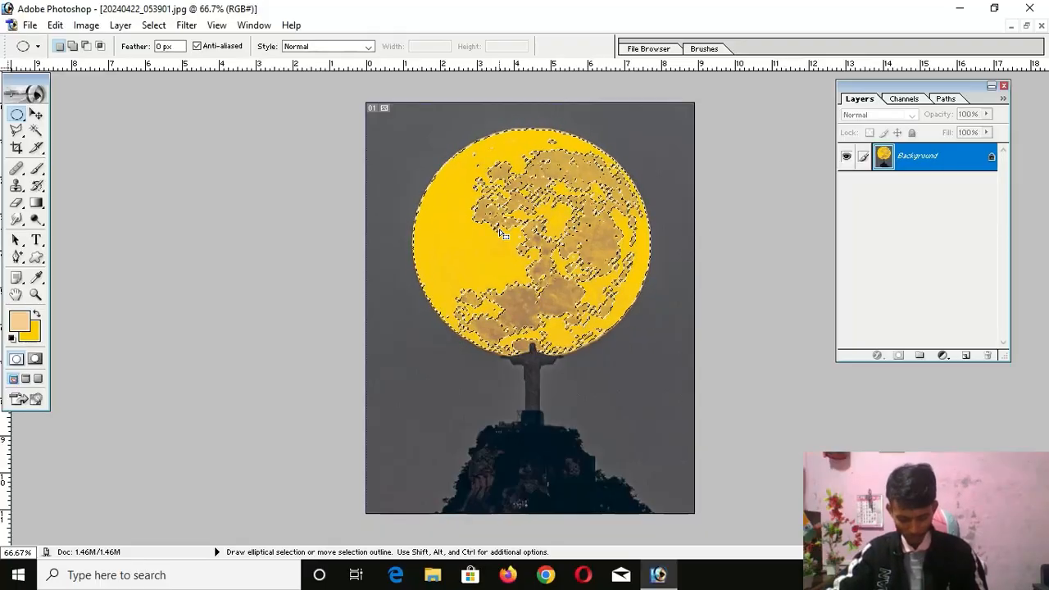
key("ctrl+z")
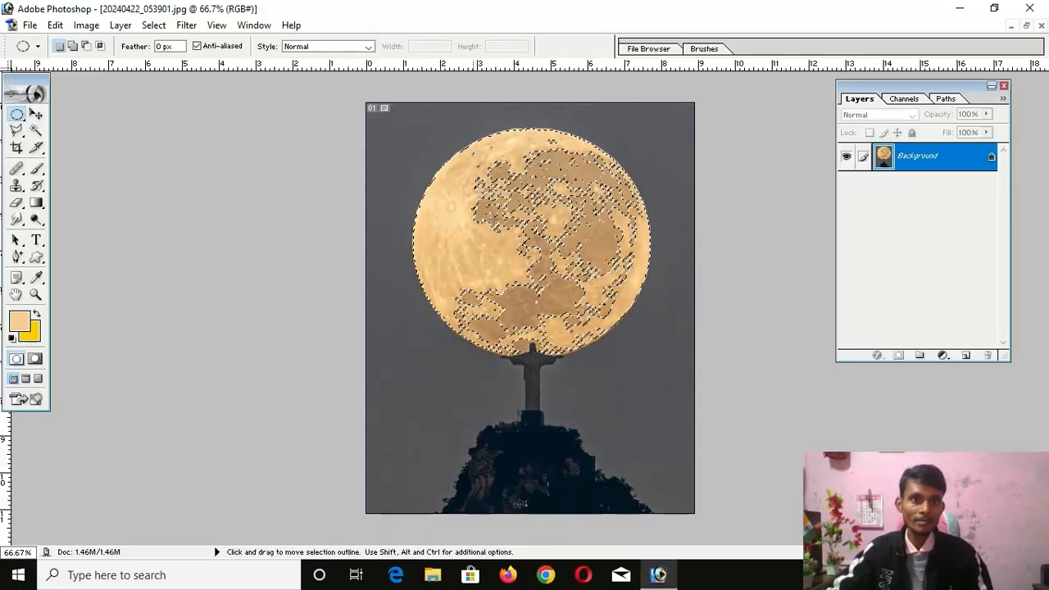
Apply Grow twice to expand the light-tone selection over the whole moon.
left_click(153, 26)
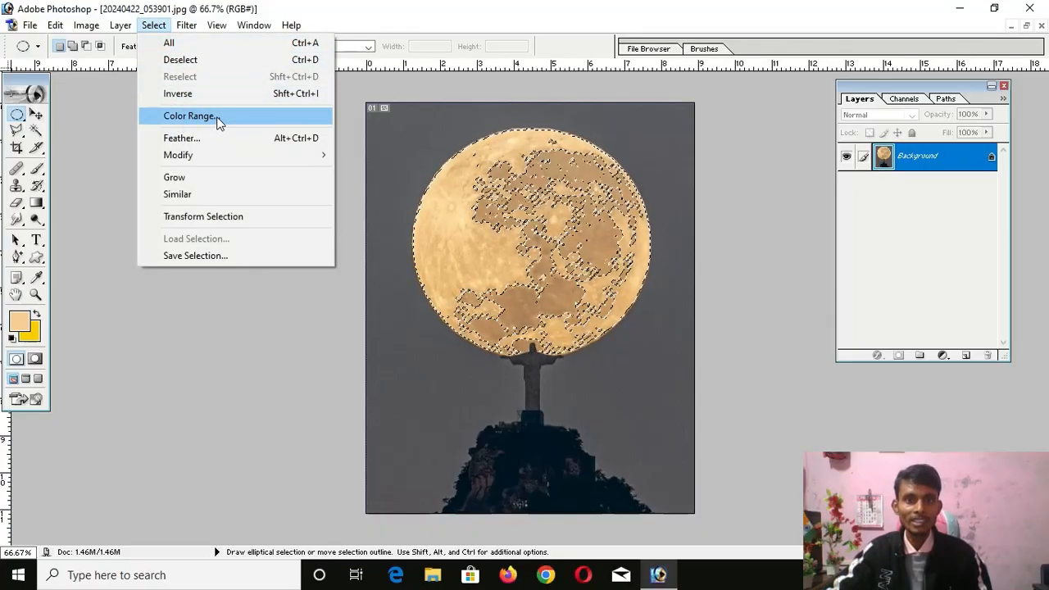
mouse_move(246, 155)
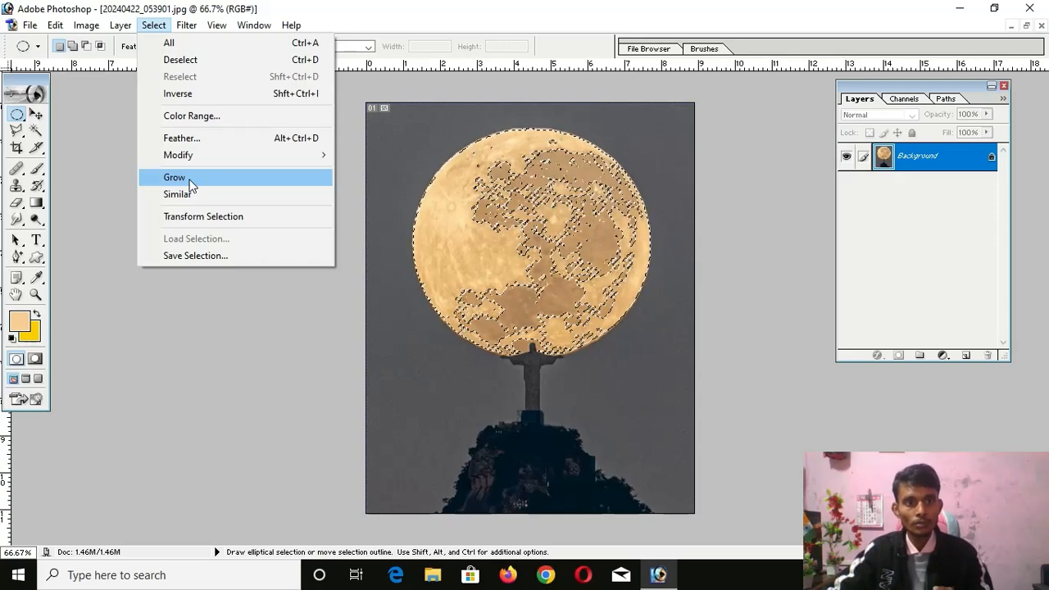
left_click(190, 180)
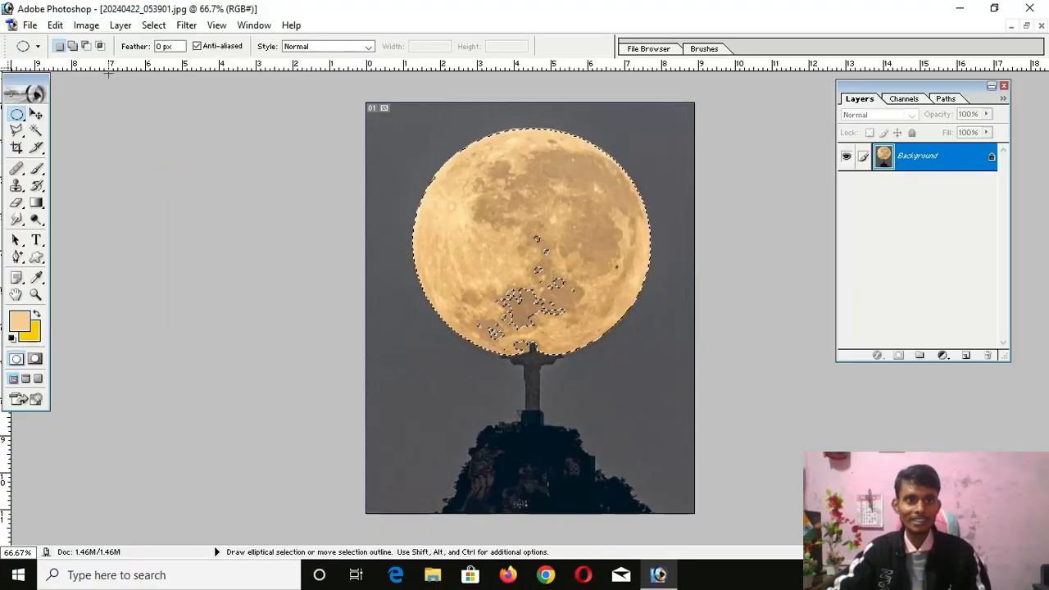
left_click(153, 25)
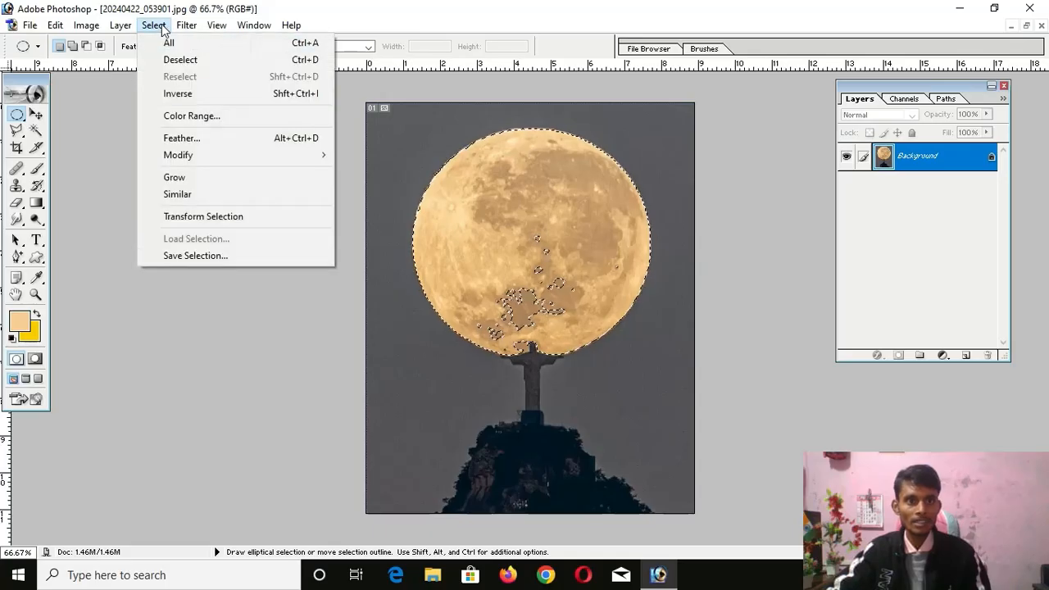
left_click(208, 177)
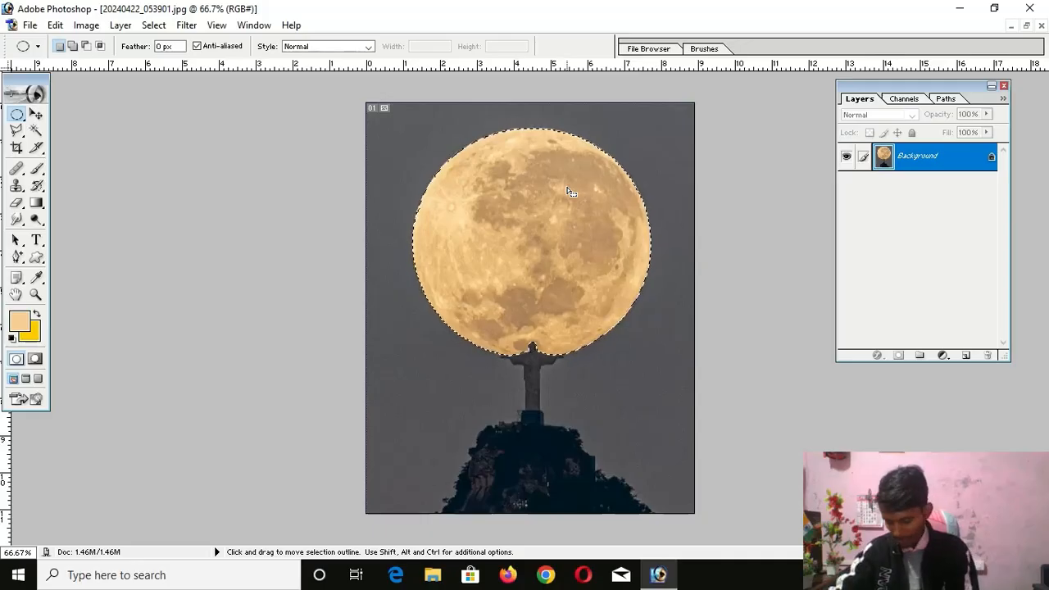
Try clearing the grown moon selection to the background colour, undo the deletion, and deselect.
key("Delete")
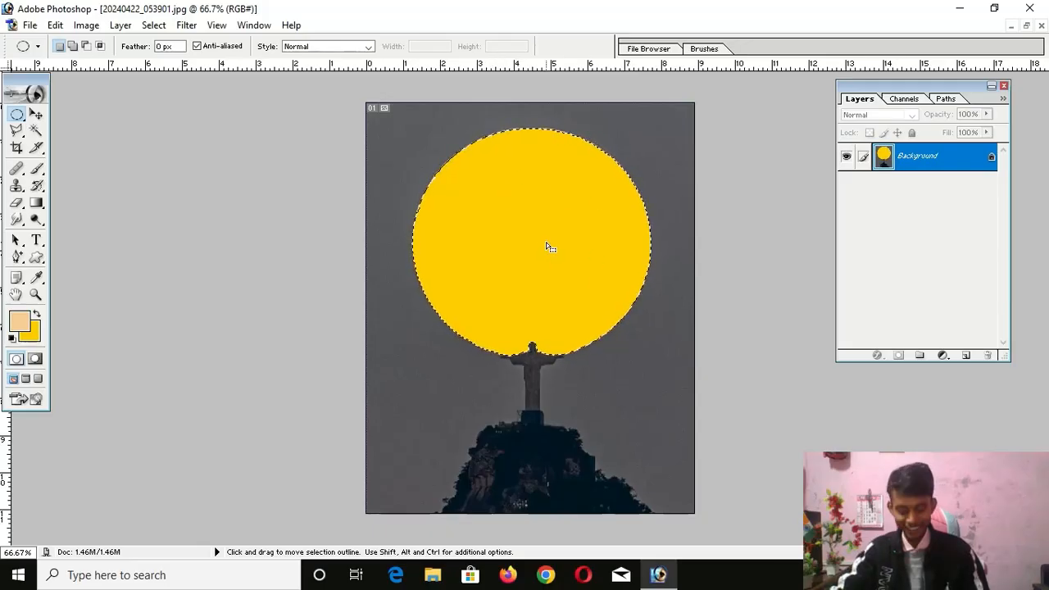
key("ctrl+z")
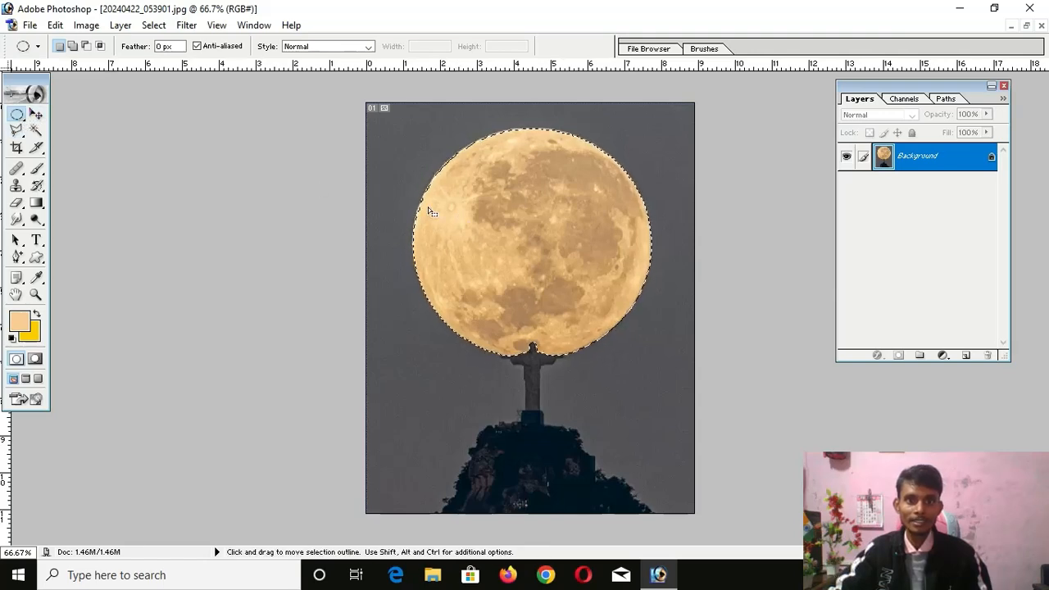
left_click(397, 196)
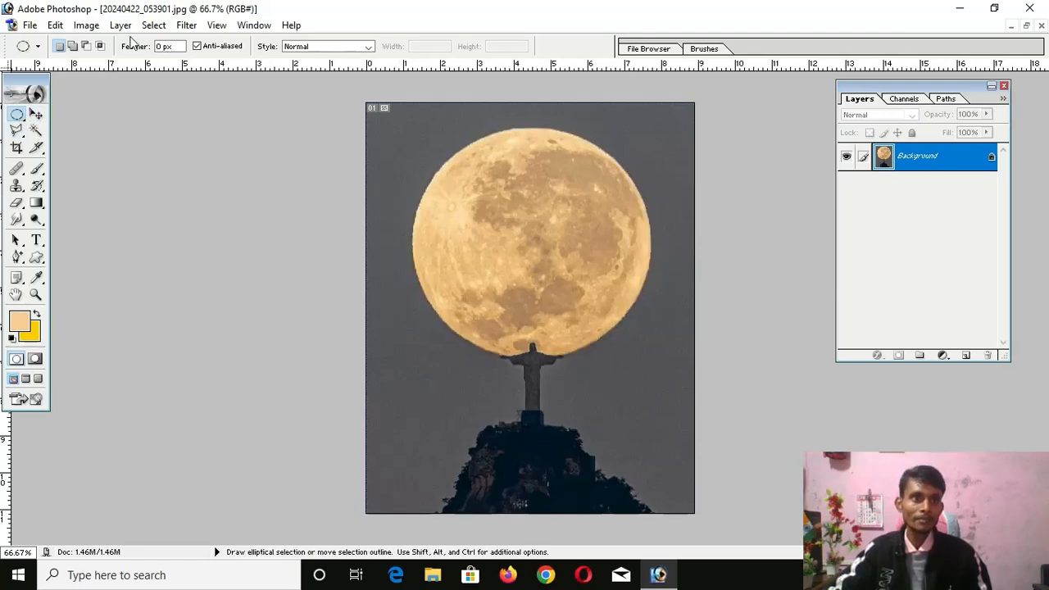
Select the moon's dark patches with Color Range, using Fuzziness 20 and sampling a darker area of the moon.
left_click(153, 24)
left_click(205, 119)
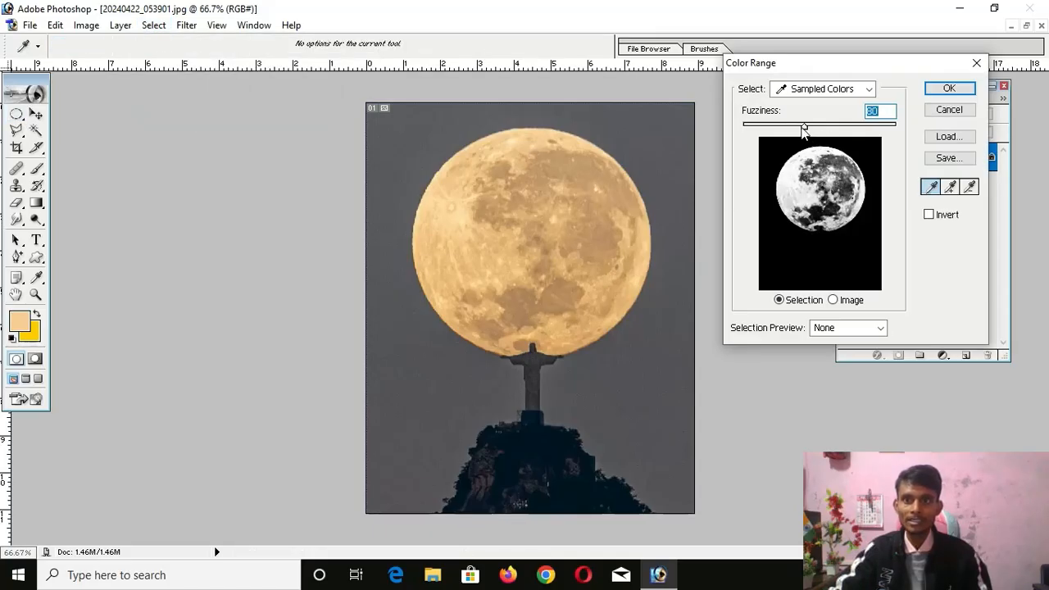
left_click_drag(802, 127, 757, 127)
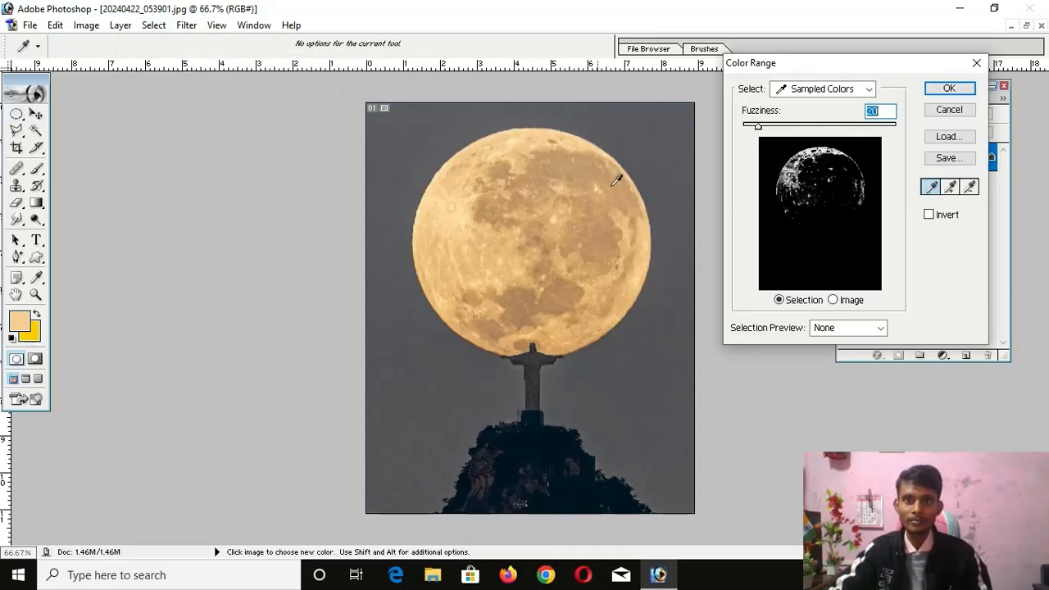
left_click(533, 203)
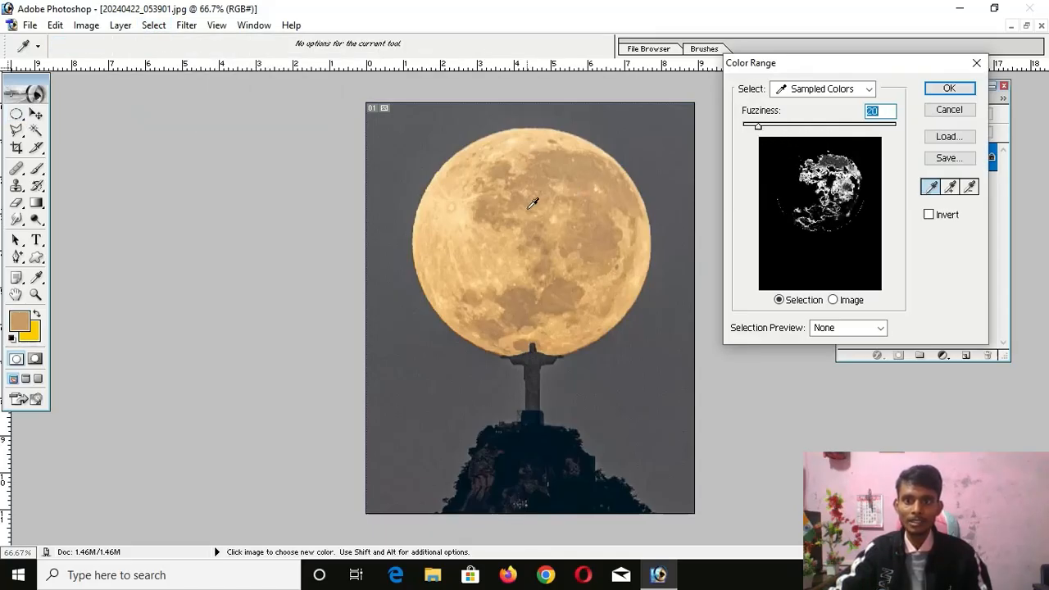
left_click(607, 243)
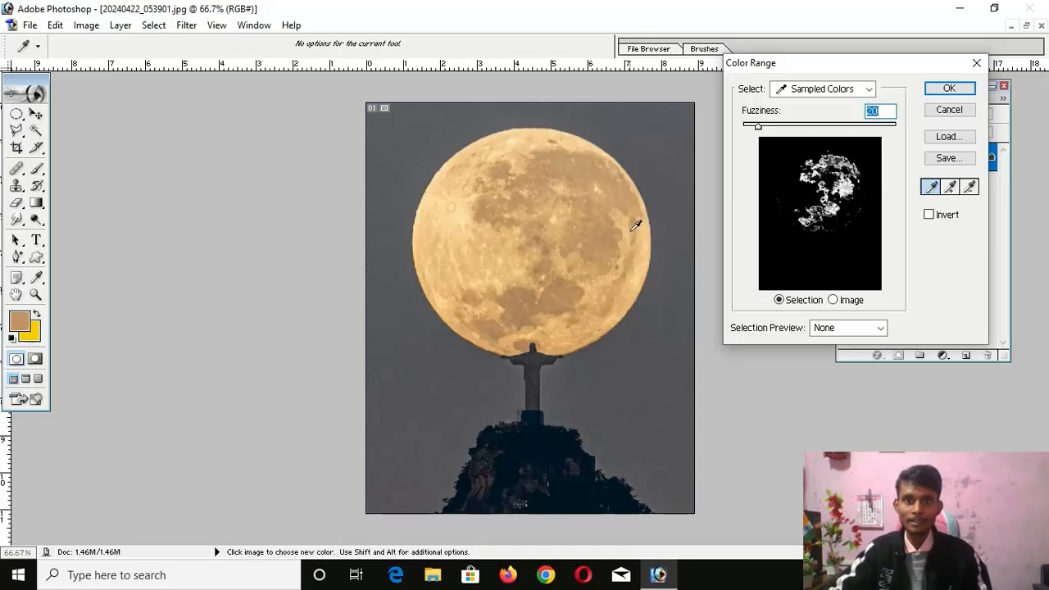
left_click(949, 90)
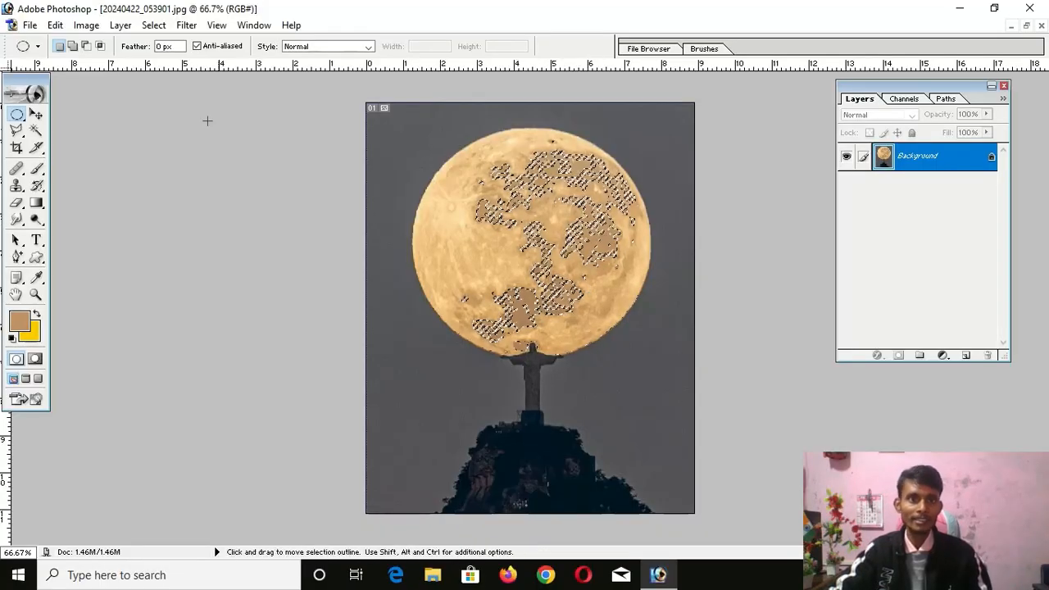
Expand the dark-patch selection with Grow and extend it further with Similar.
left_click(154, 26)
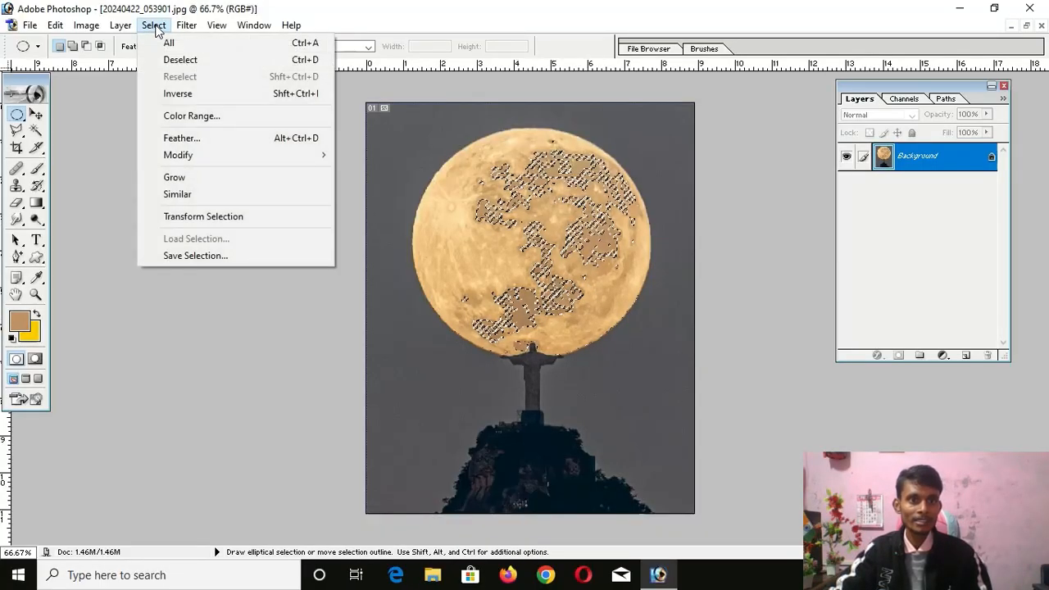
left_click(174, 178)
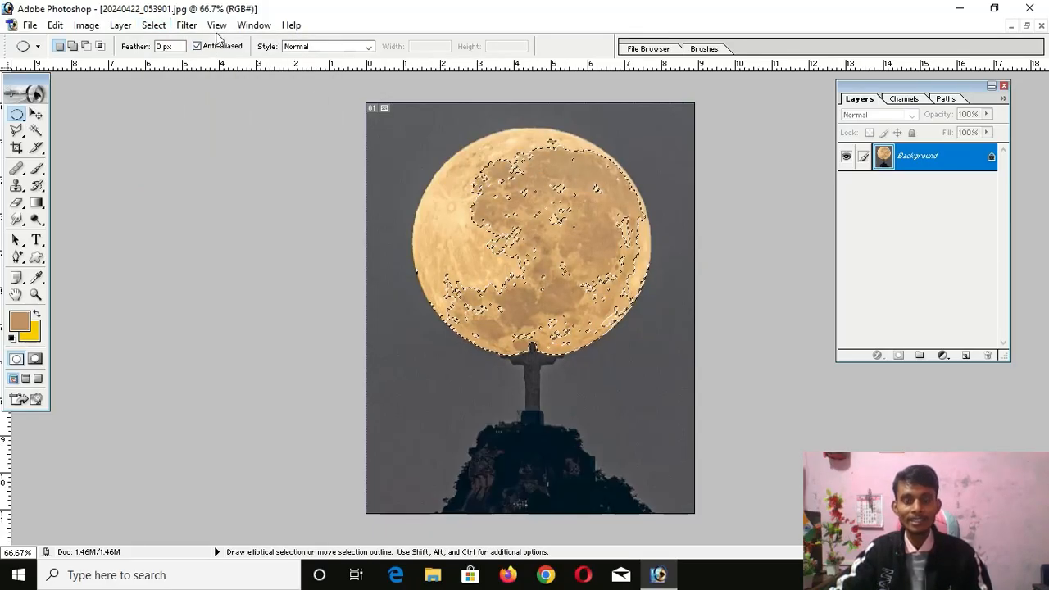
left_click(154, 26)
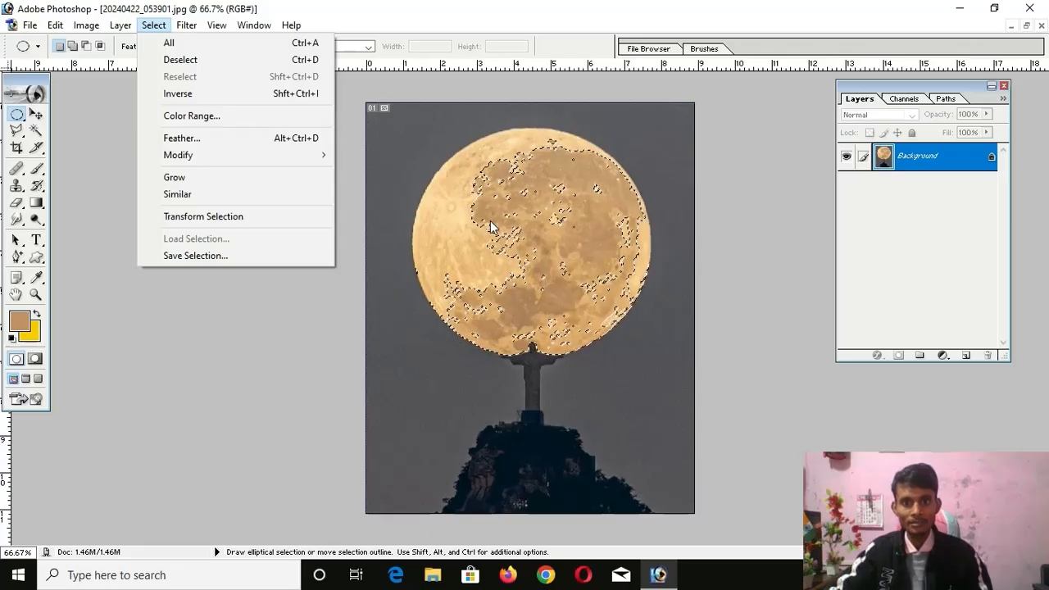
left_click(206, 192)
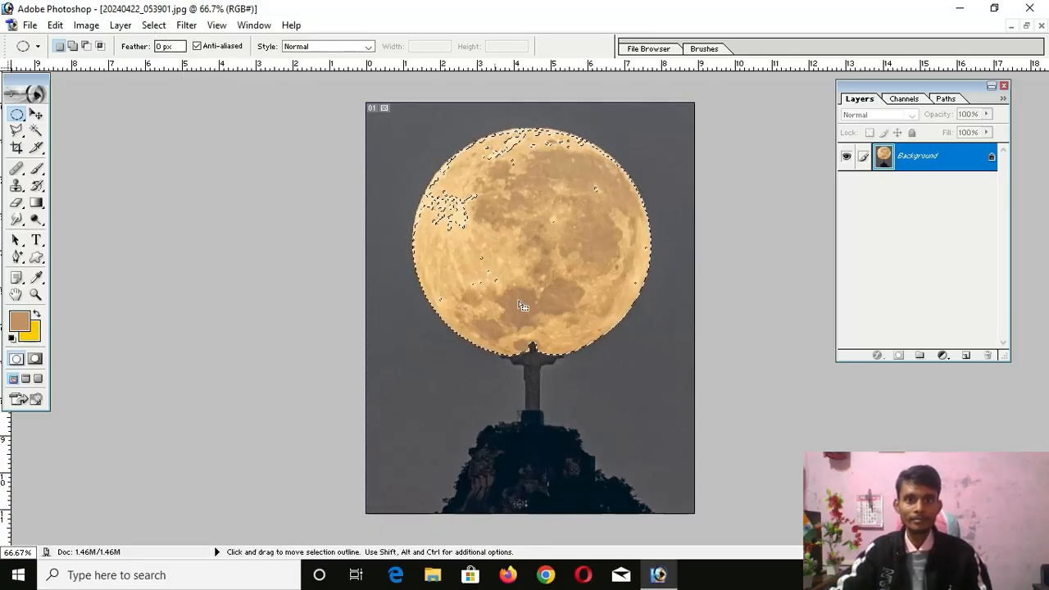
Deselect the expanded moon selection.
key("ctrl+d")
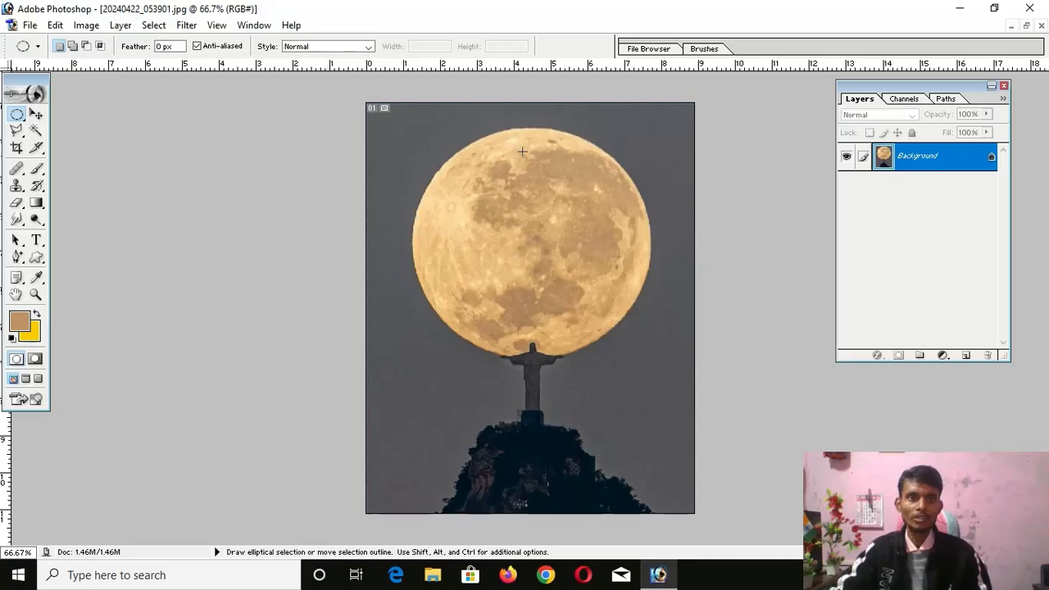
left_click(154, 25)
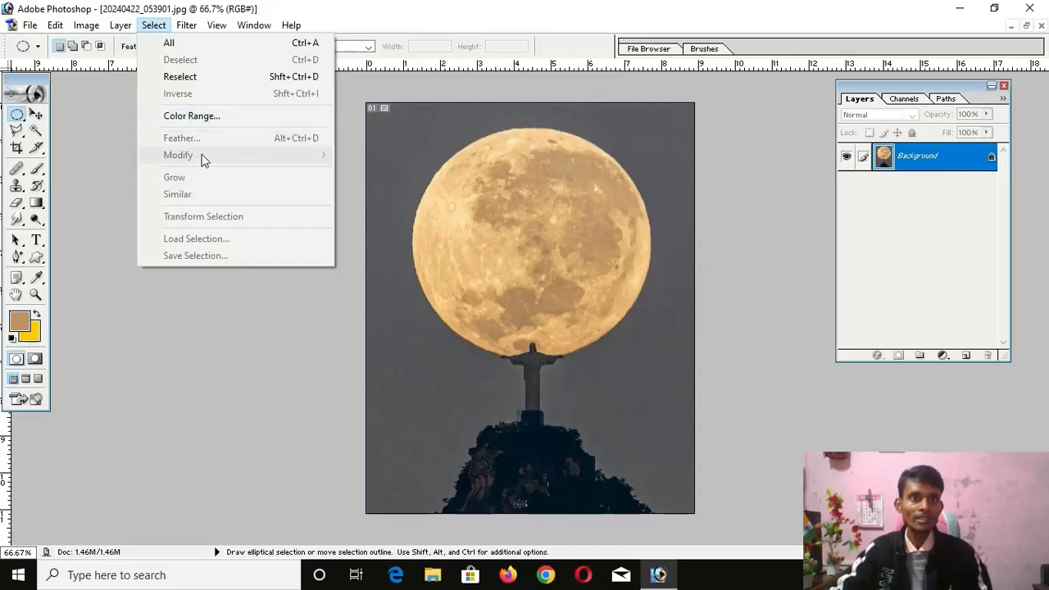
left_click(478, 226)
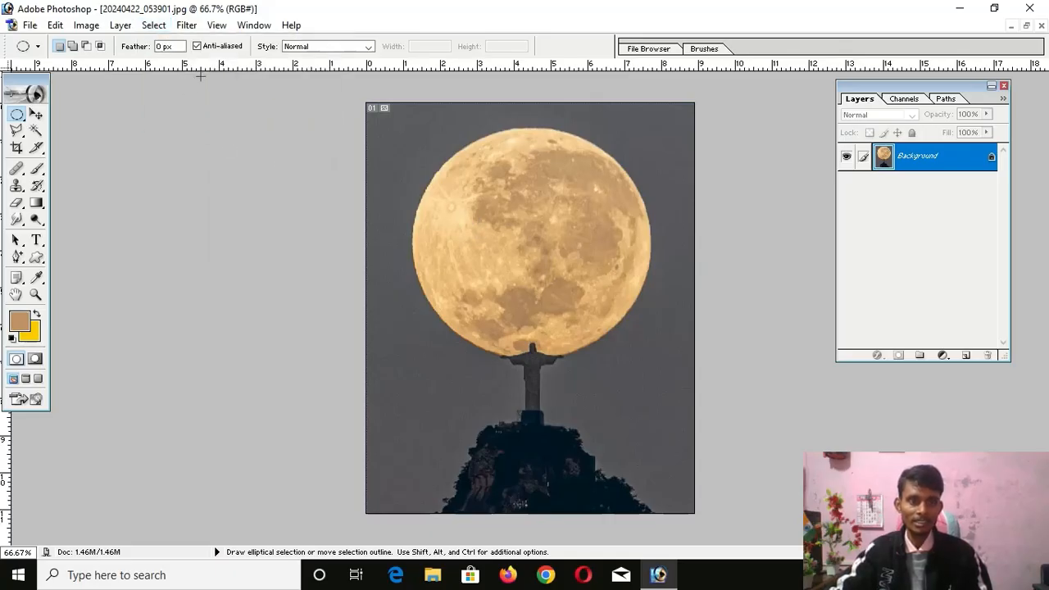
Select the moon's lighter areas with Color Range, using Fuzziness 20 and sampling a light spot on its upper part.
left_click(154, 25)
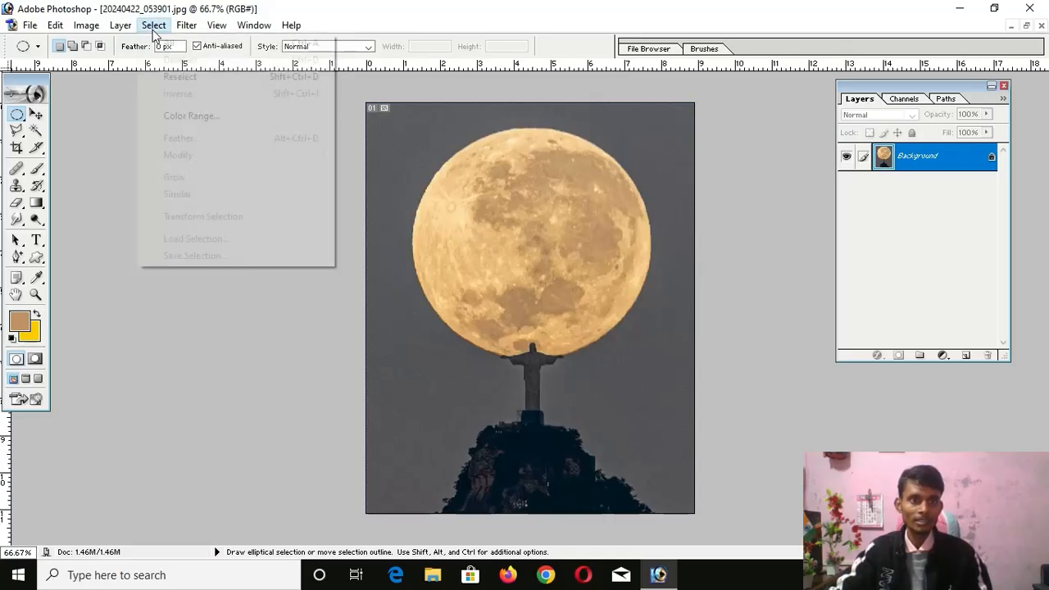
left_click(207, 116)
left_click(464, 212)
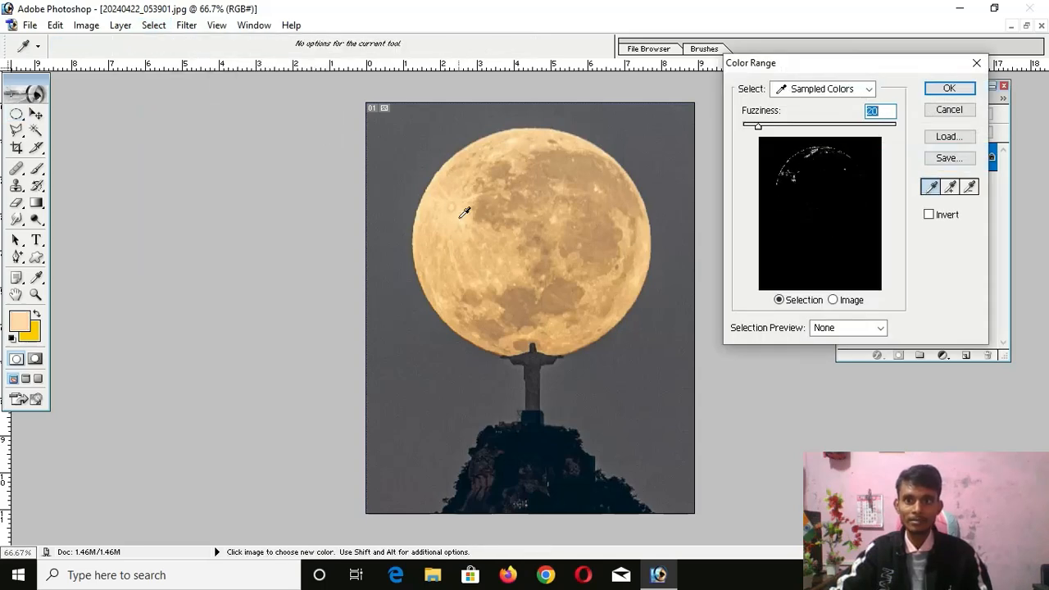
left_click(481, 192)
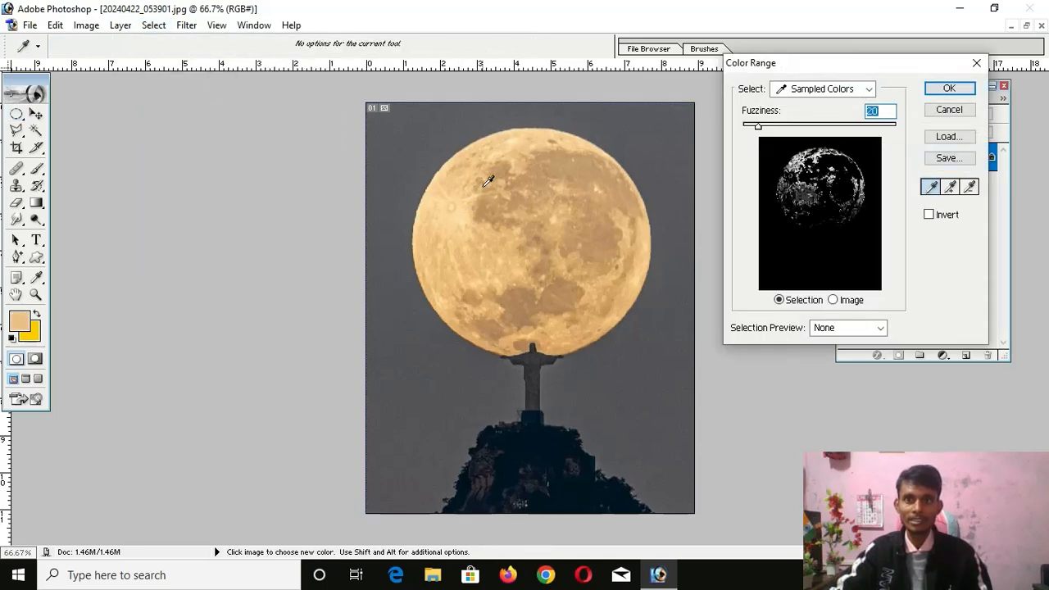
left_click(949, 88)
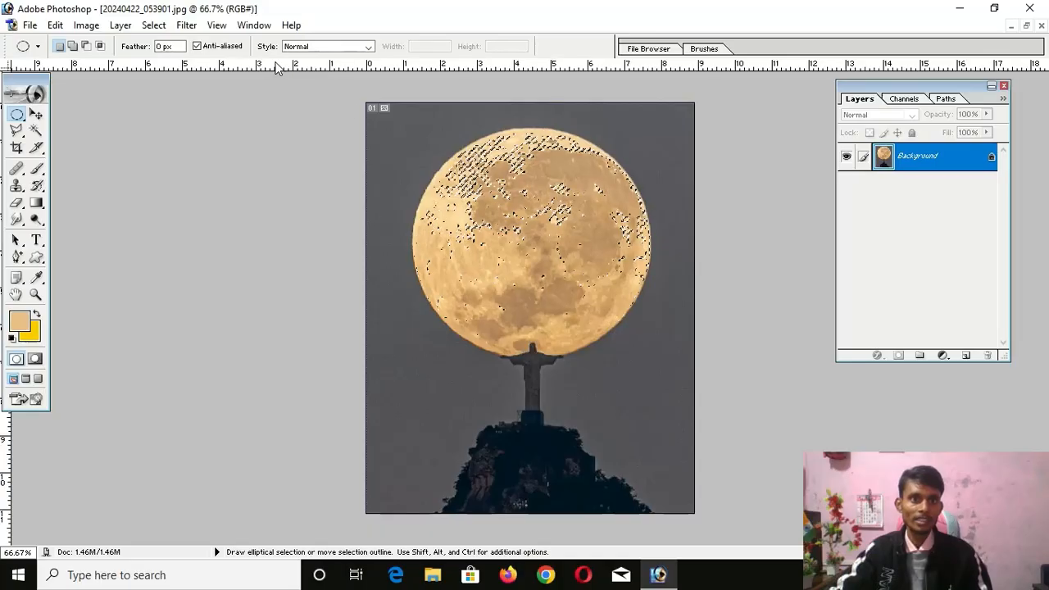
Extend the light-area selection across the moon by applying Similar twice.
left_click(153, 25)
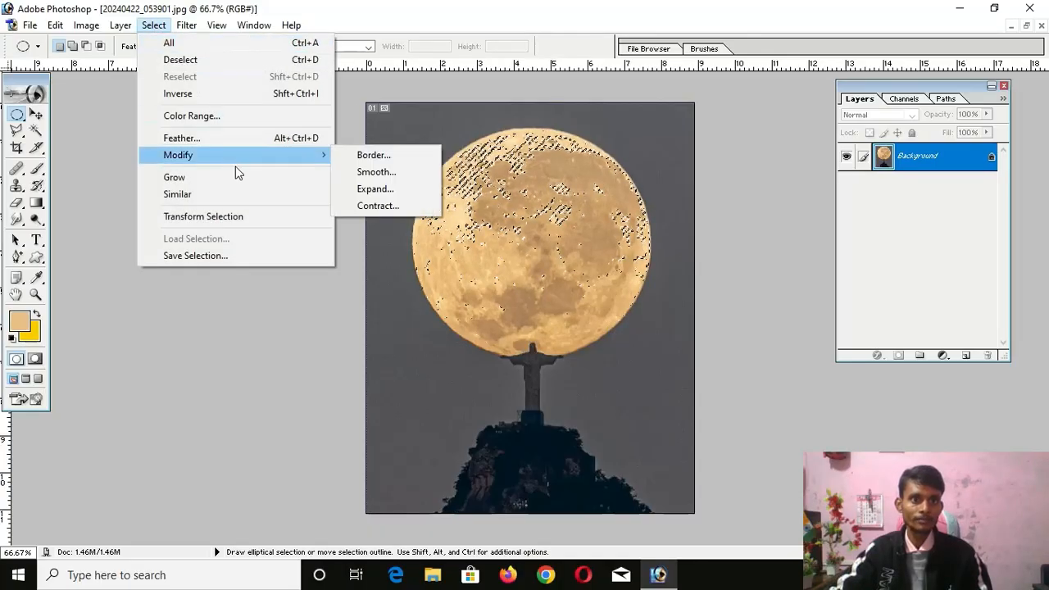
left_click(225, 193)
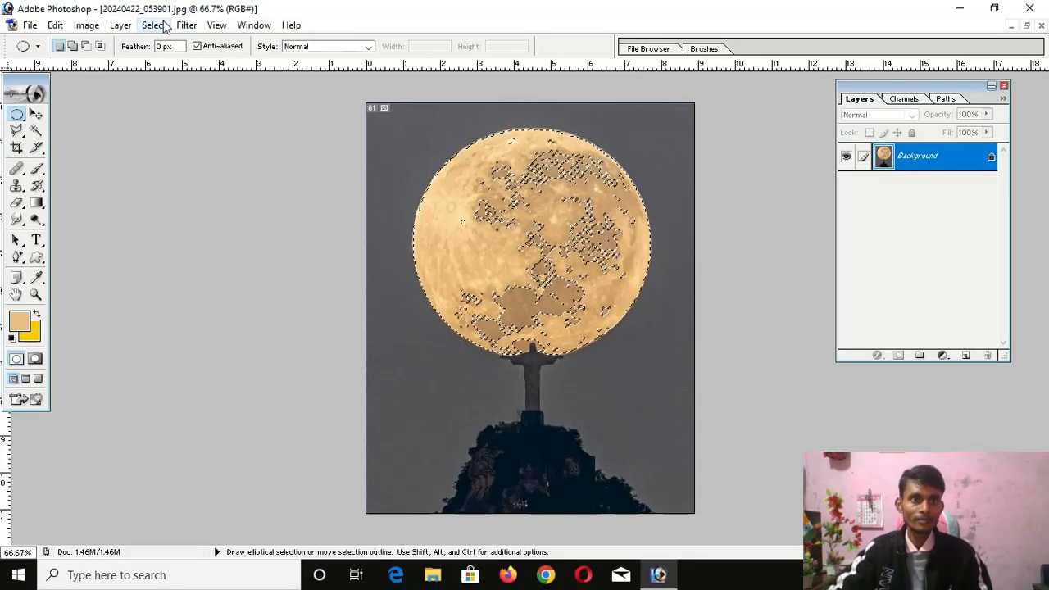
left_click(160, 26)
left_click(199, 198)
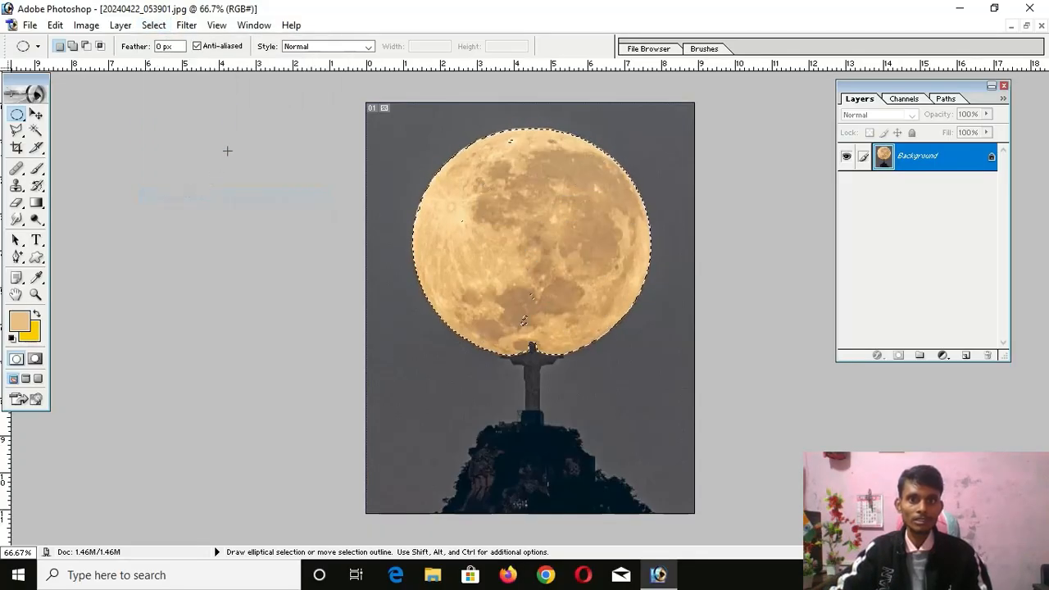
Feather the moon selection by 10 pixels and deselect it.
left_click(188, 26)
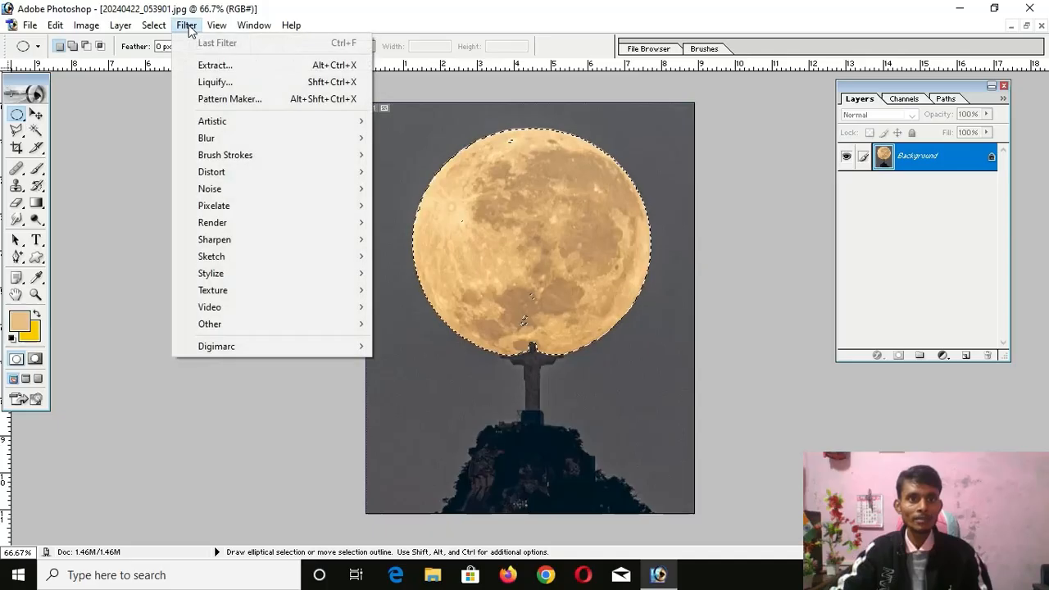
mouse_move(154, 26)
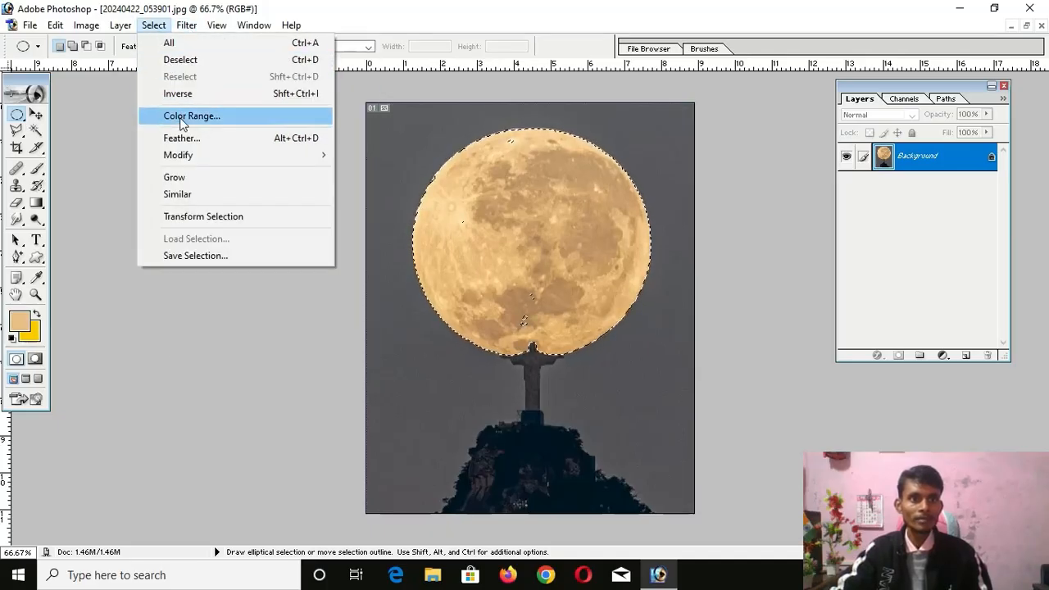
left_click(196, 140)
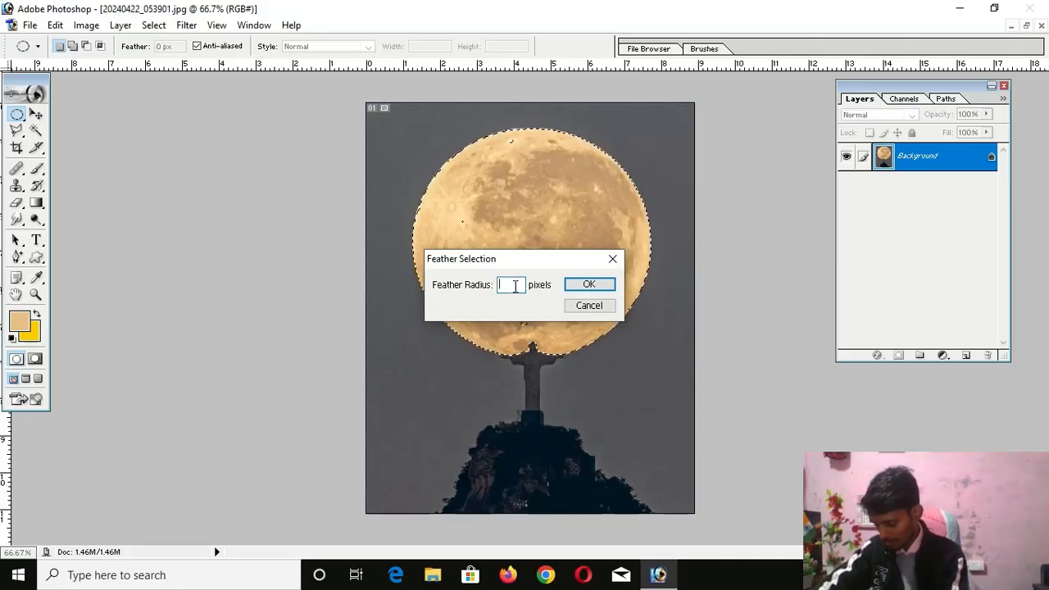
type("10")
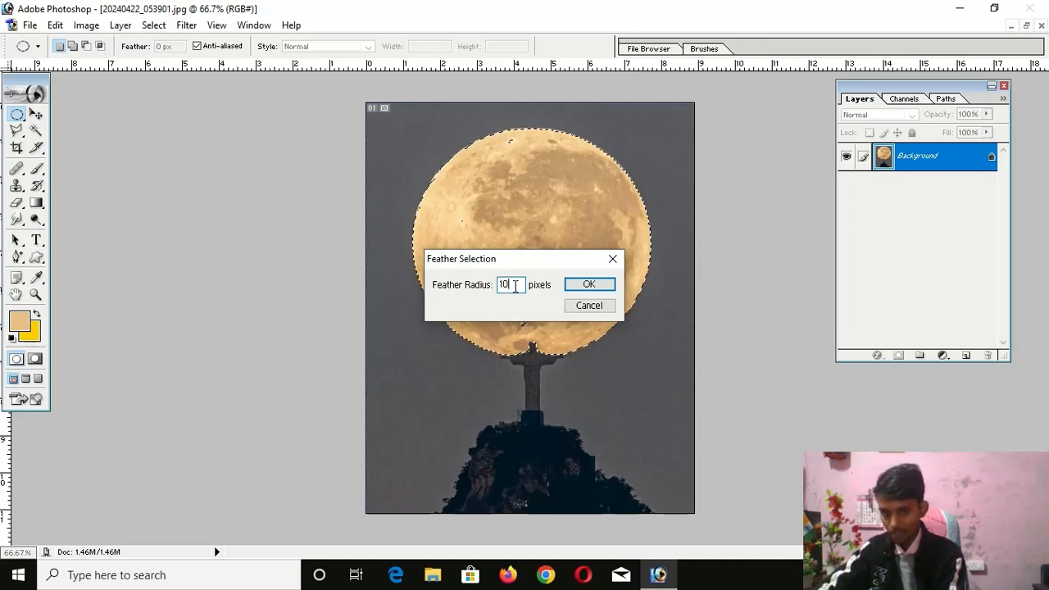
left_click(587, 285)
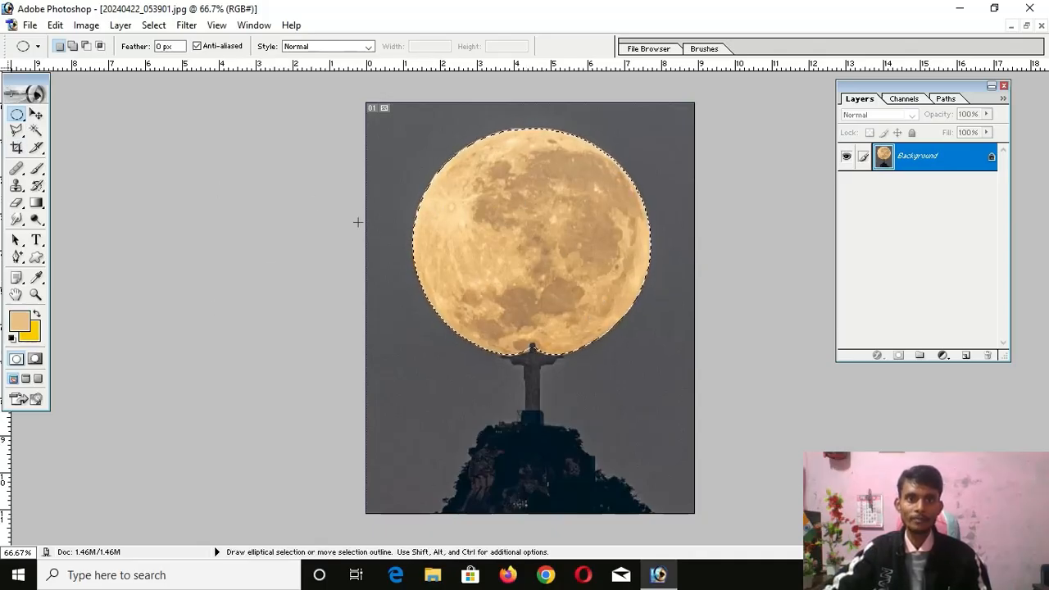
left_click(511, 177)
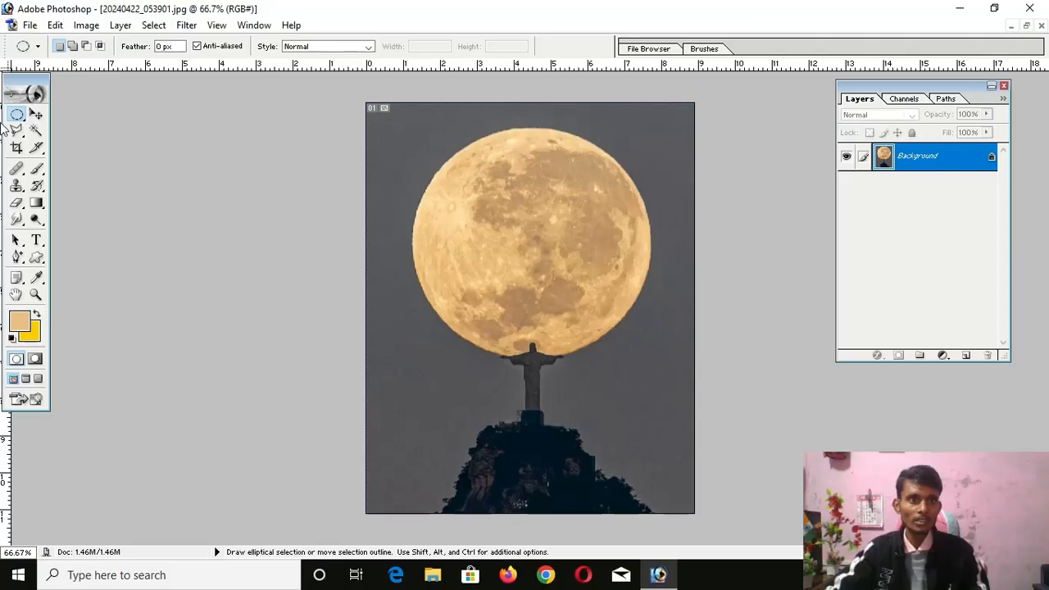
Draw a rectangular marquee selection over the middle of the moon, reaching down to the statue.
right_click(14, 117)
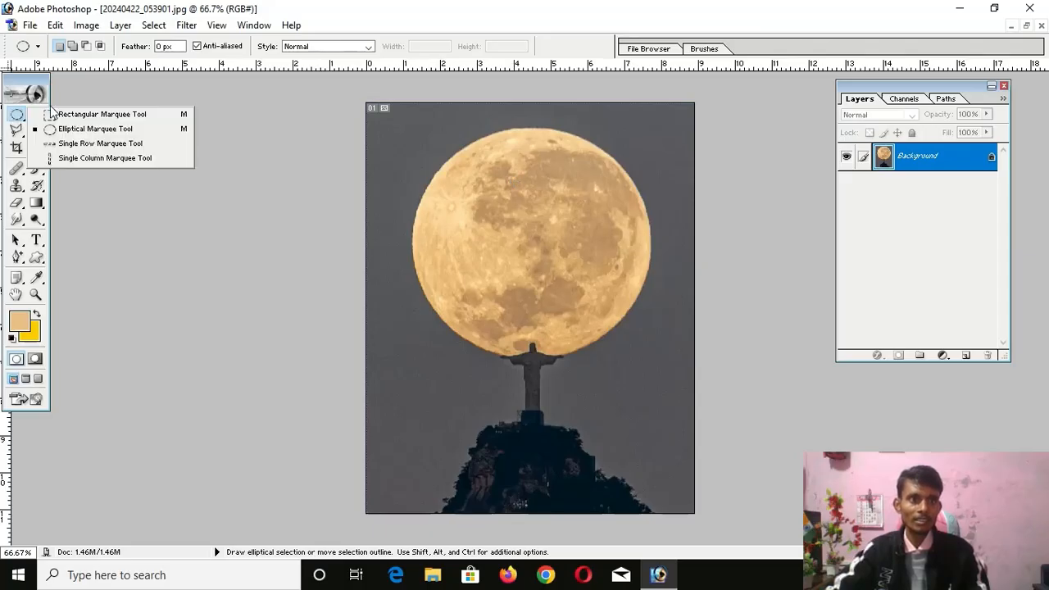
left_click(79, 115)
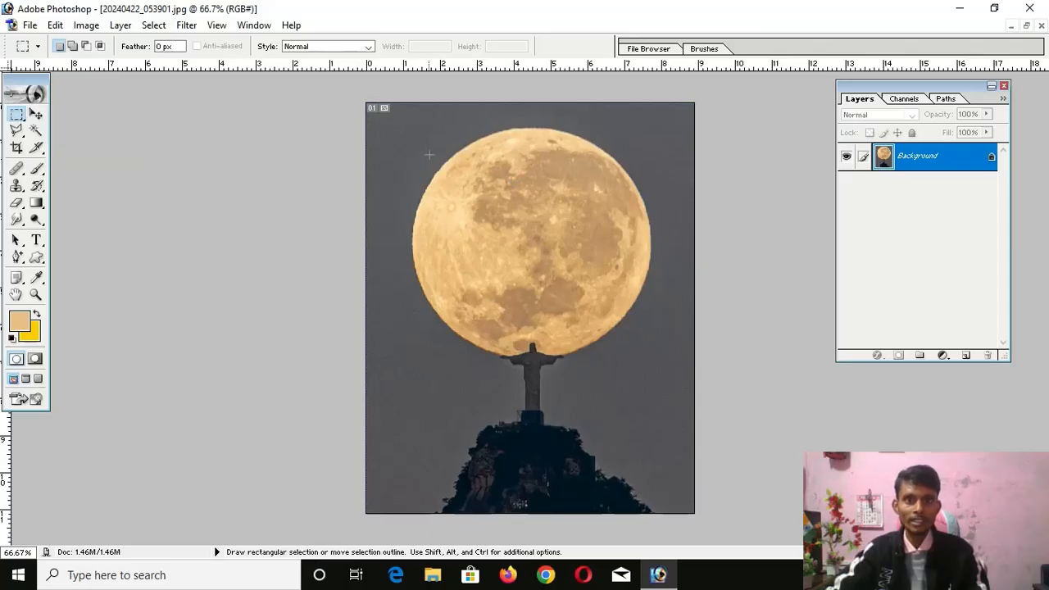
left_click_drag(608, 376, 615, 377)
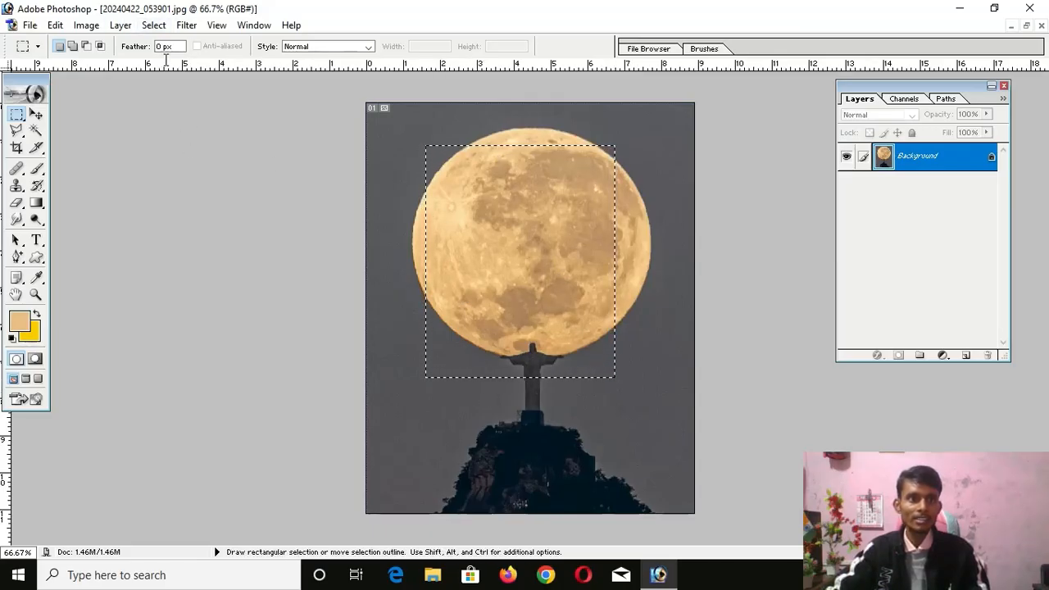
Feather the rectangular selection by 10 pixels and clear it with the Rectangular Marquee tool.
left_click(17, 131)
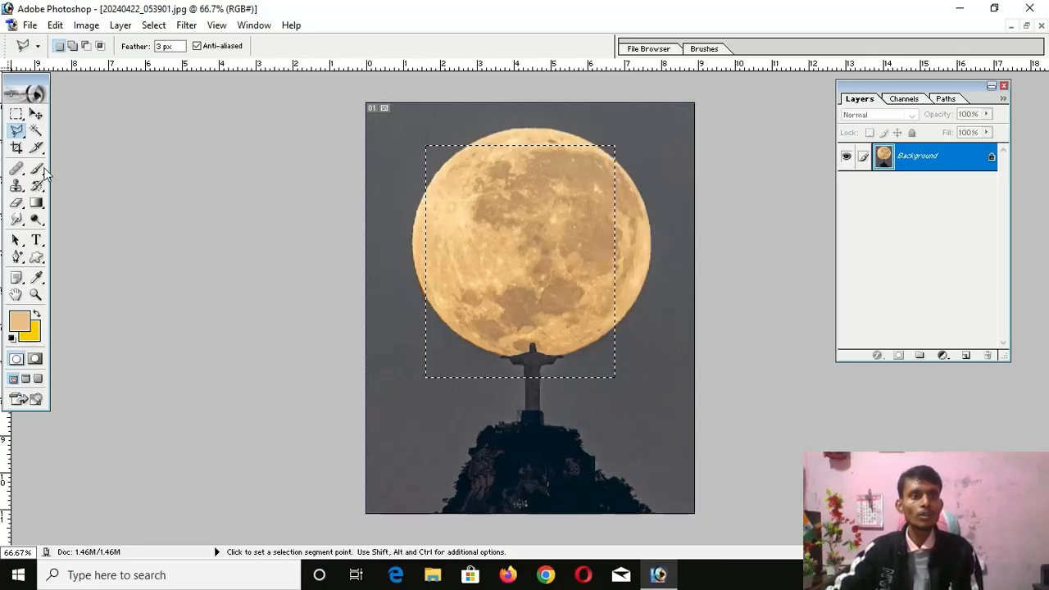
left_click(154, 26)
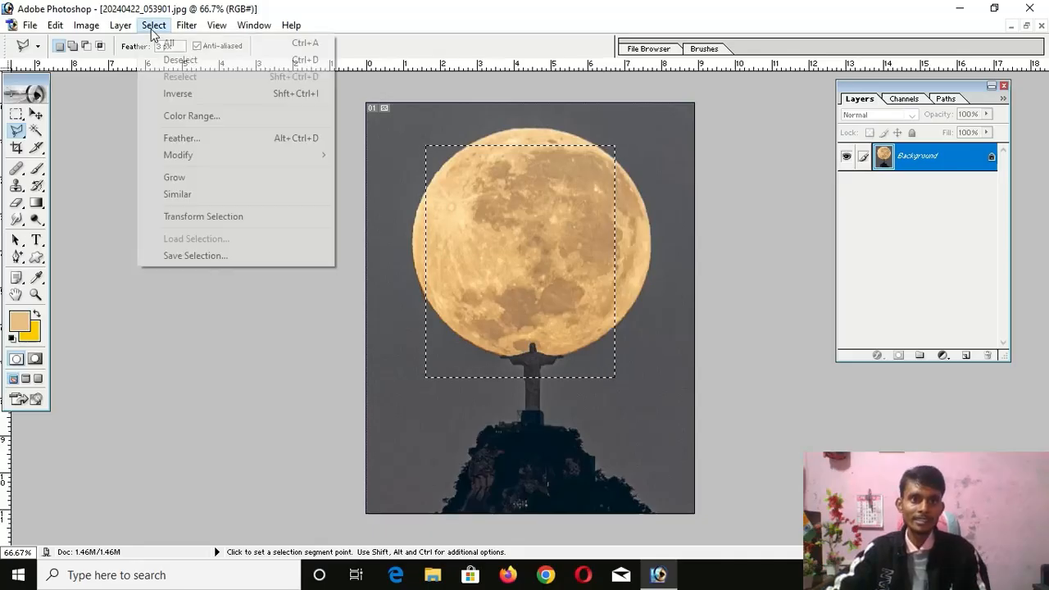
left_click(197, 139)
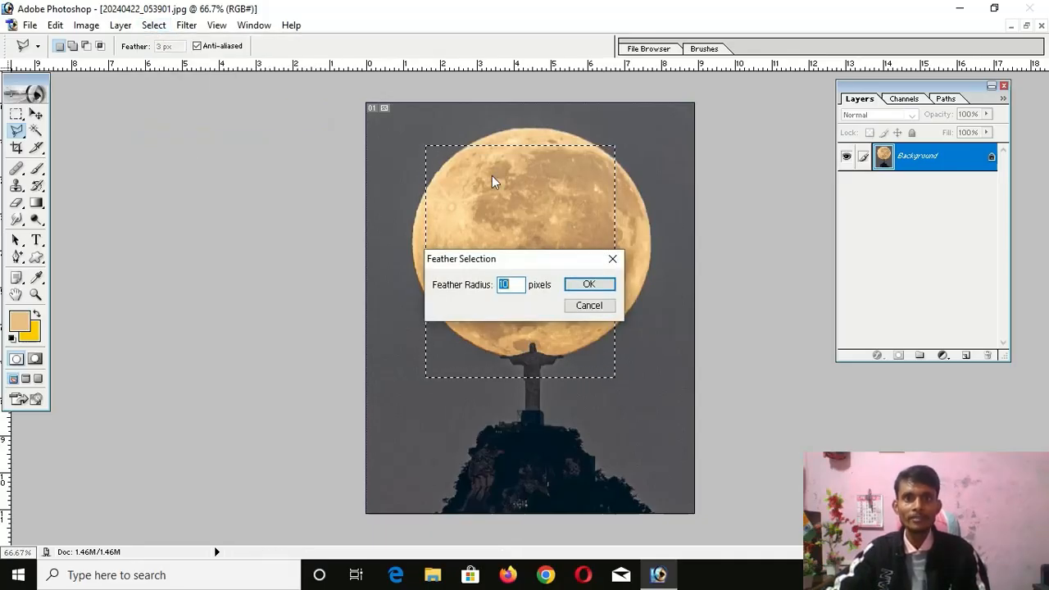
left_click(583, 285)
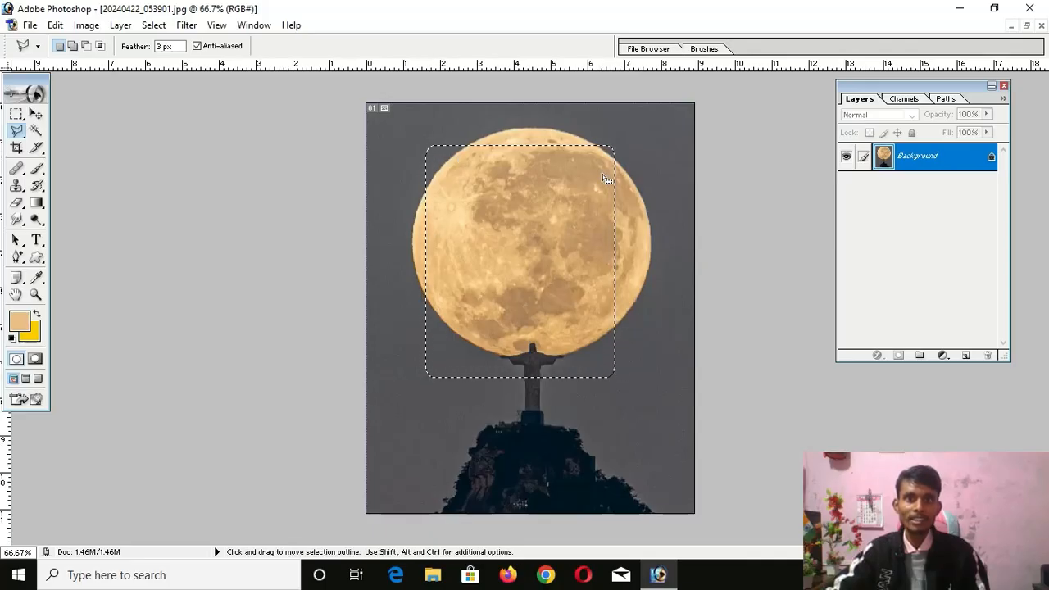
left_click(16, 115)
left_click(390, 192)
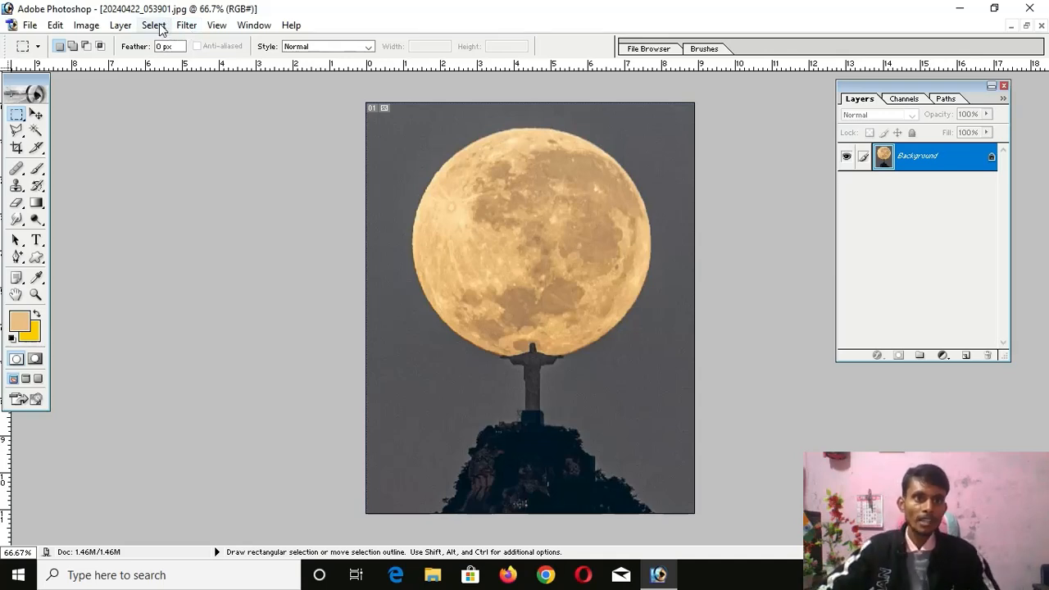
Draw a large rectangular marquee enclosing the whole moon, the statue and the top of the hill.
left_click(155, 26)
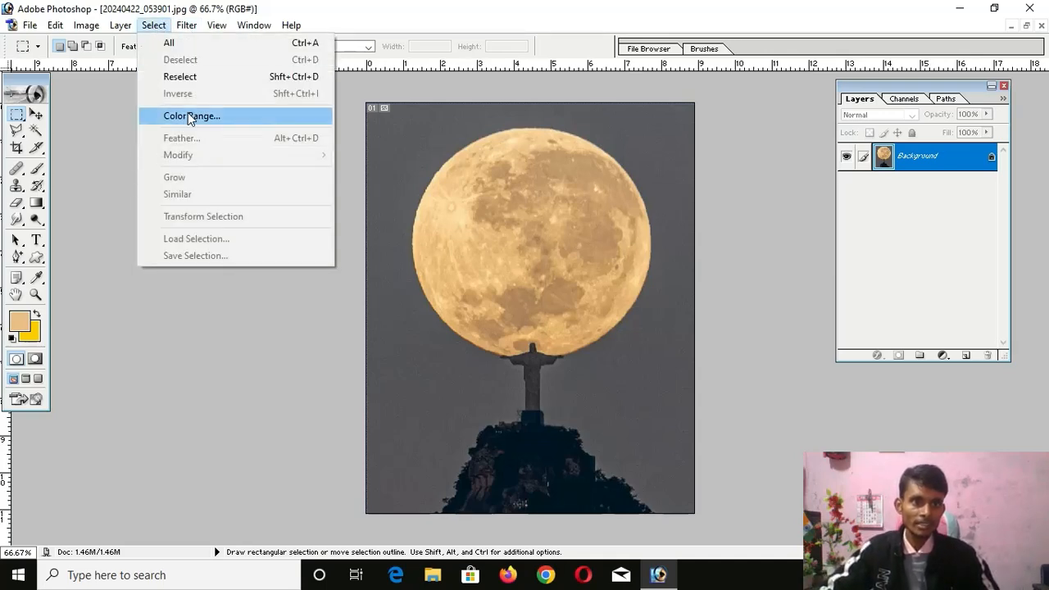
left_click(484, 167)
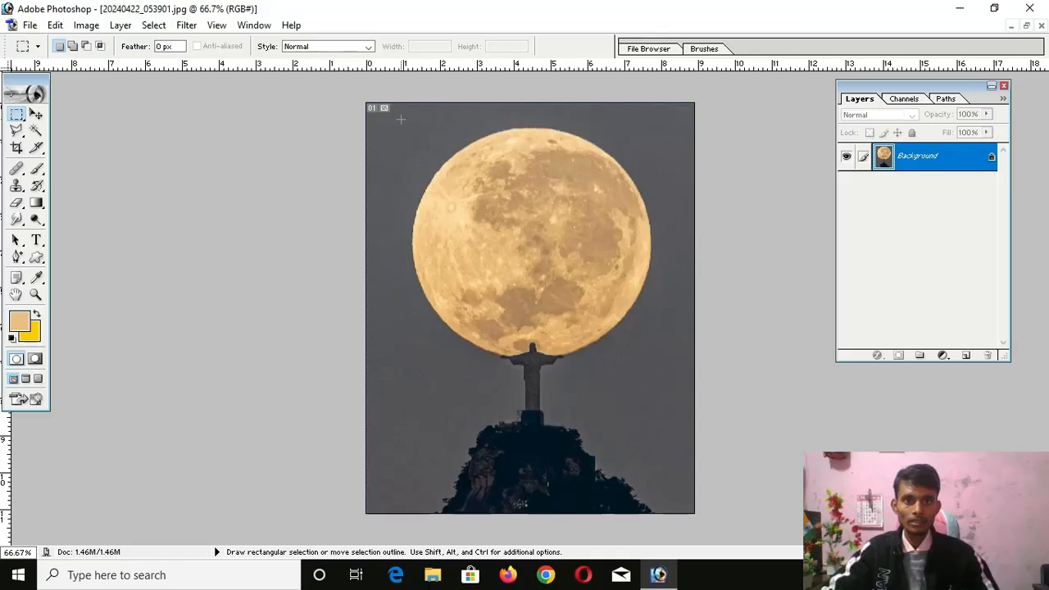
left_click_drag(600, 388, 659, 455)
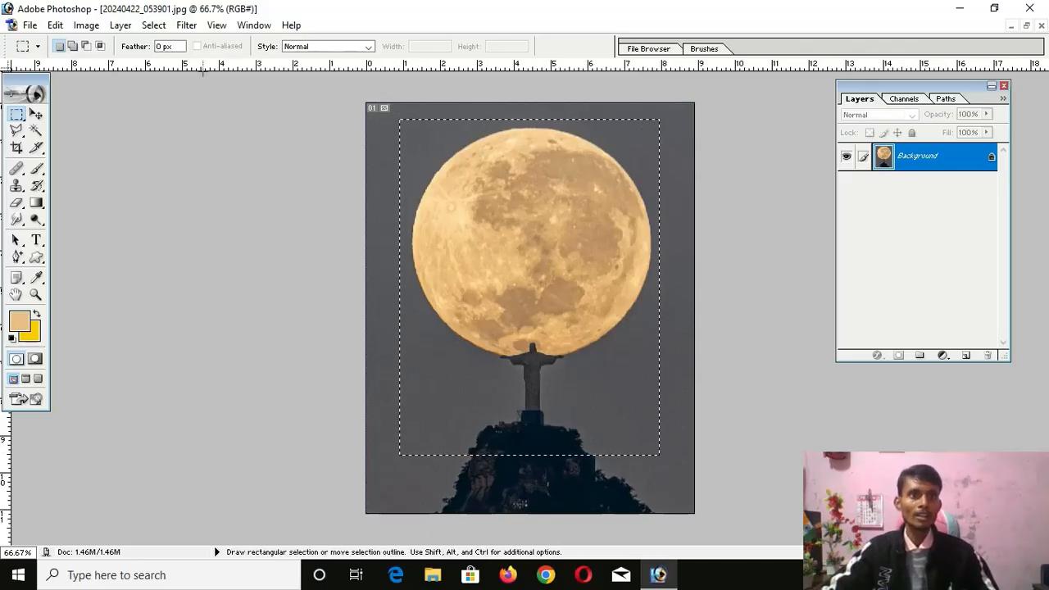
Smooth the large rectangular selection with a sample radius of 4 pixels.
left_click(155, 26)
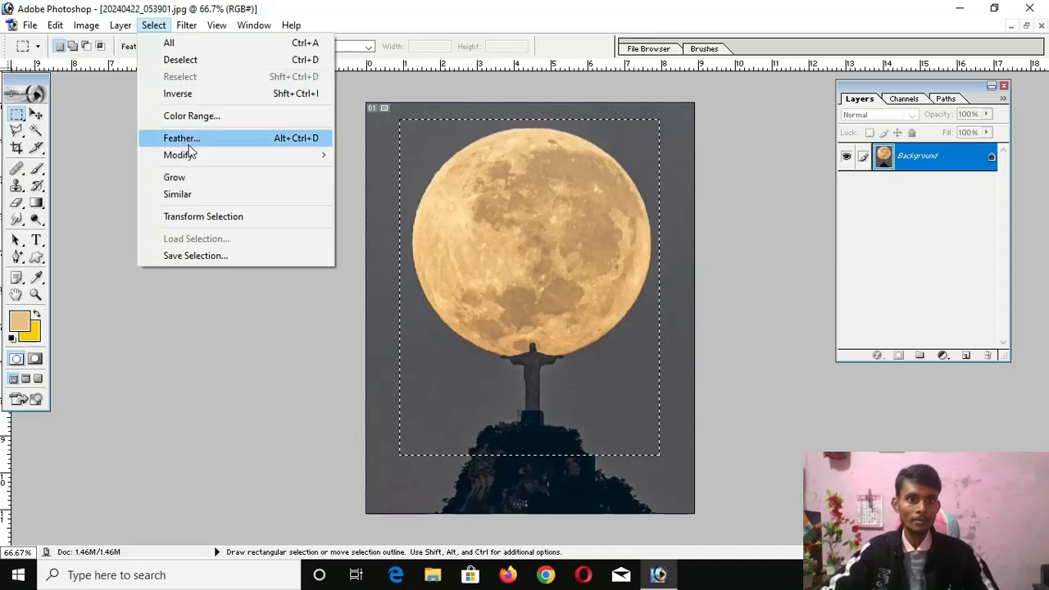
mouse_move(190, 155)
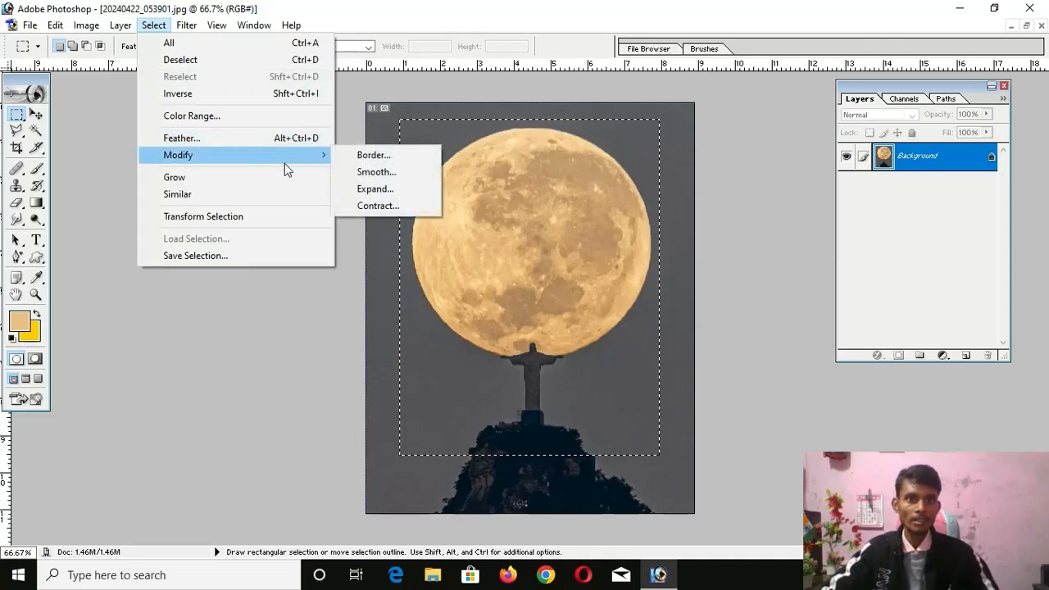
left_click(391, 174)
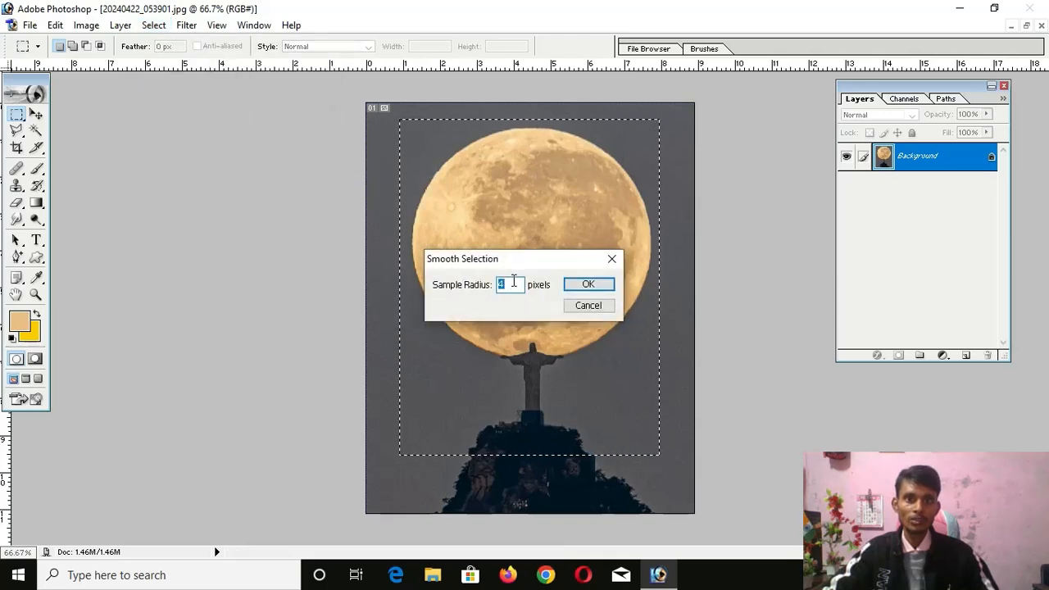
left_click(582, 284)
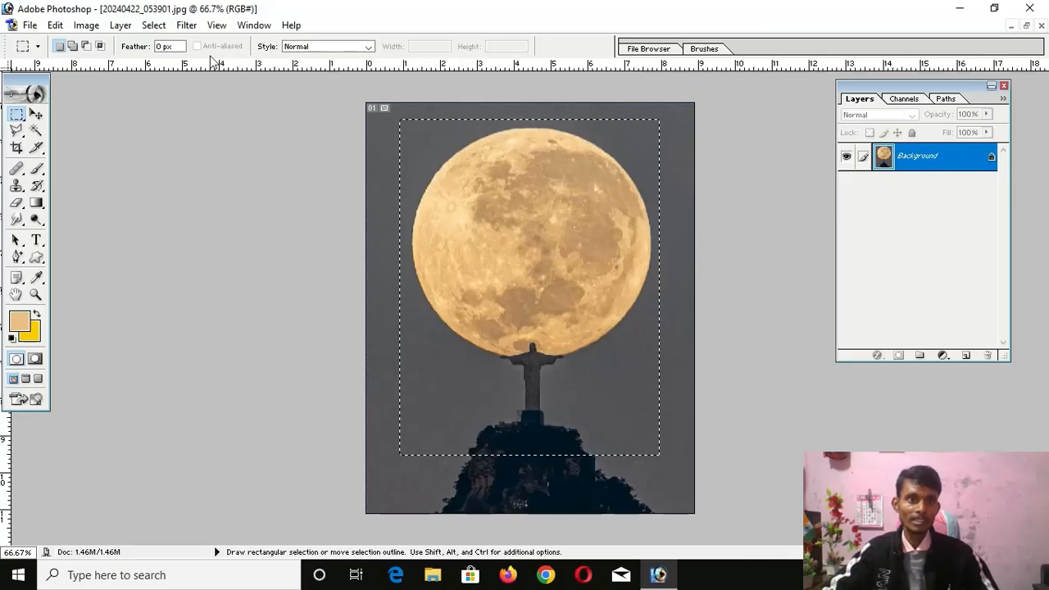
Expand the smoothed rectangular selection by 5 pixels.
left_click(153, 26)
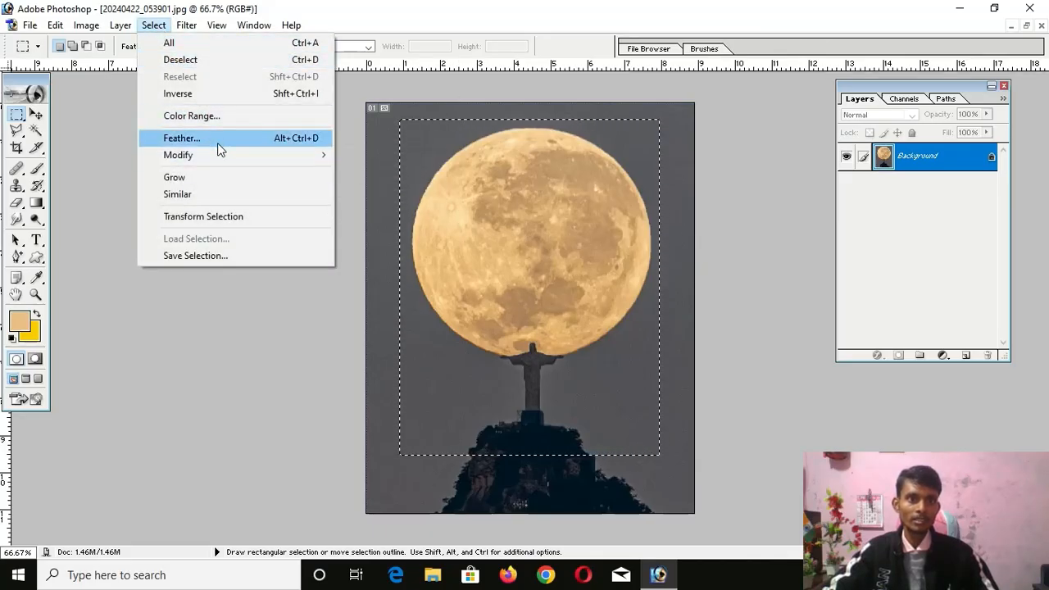
mouse_move(254, 163)
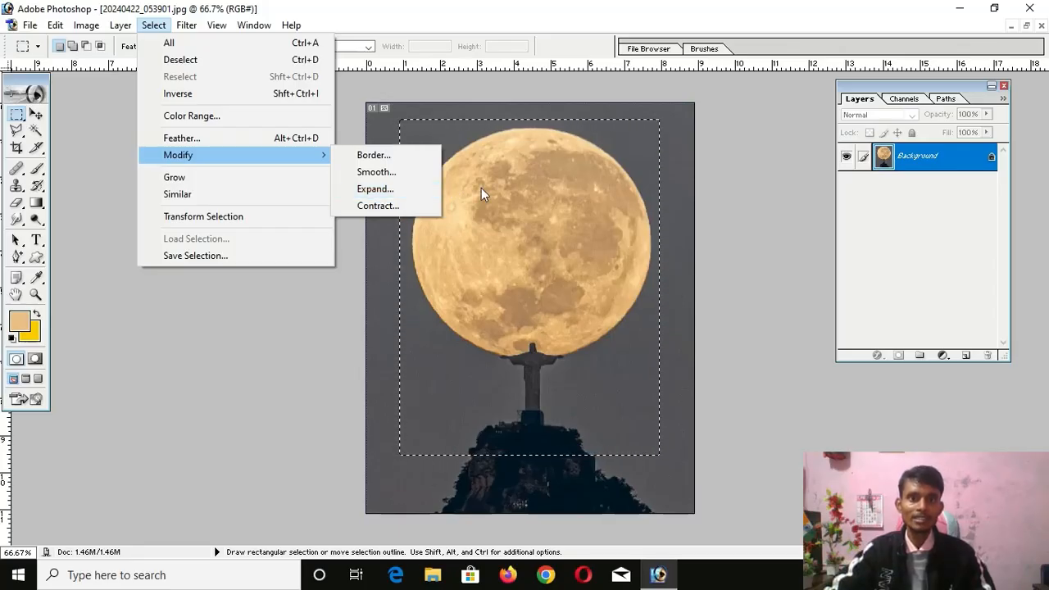
left_click(380, 189)
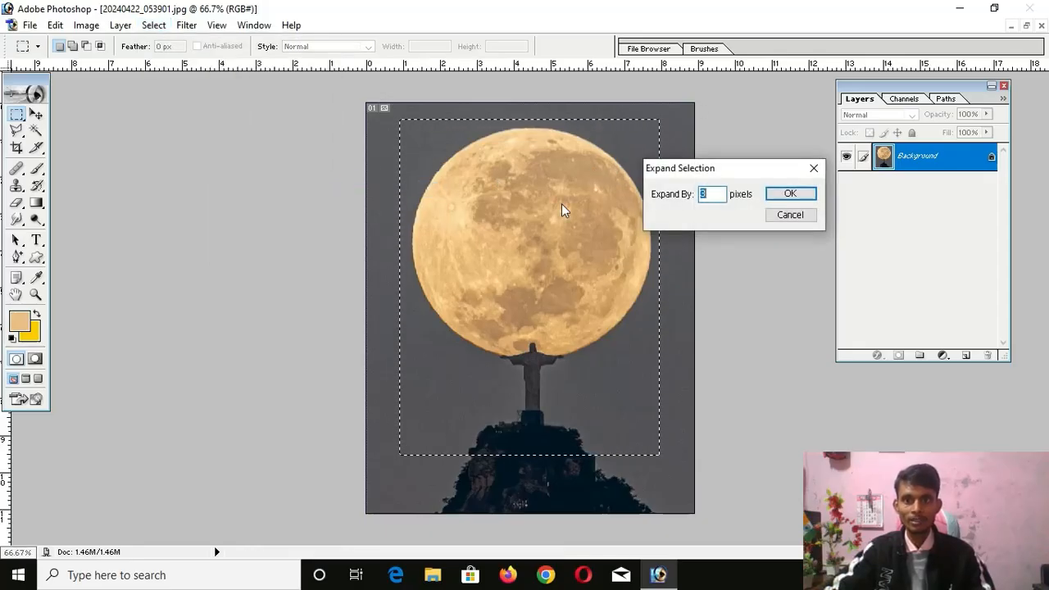
left_click(719, 194)
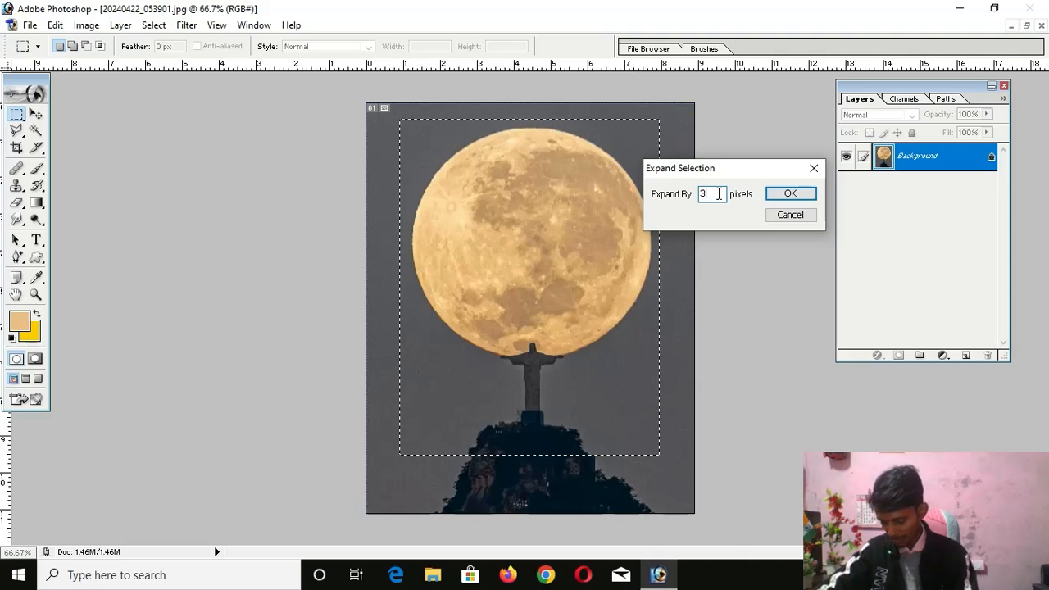
key("BackSpace")
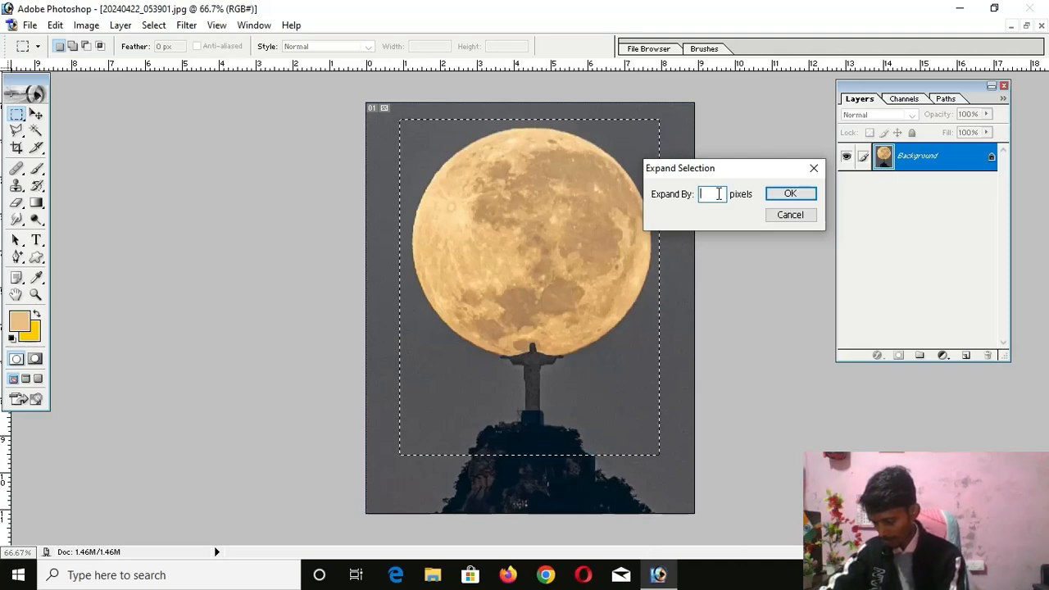
type("5")
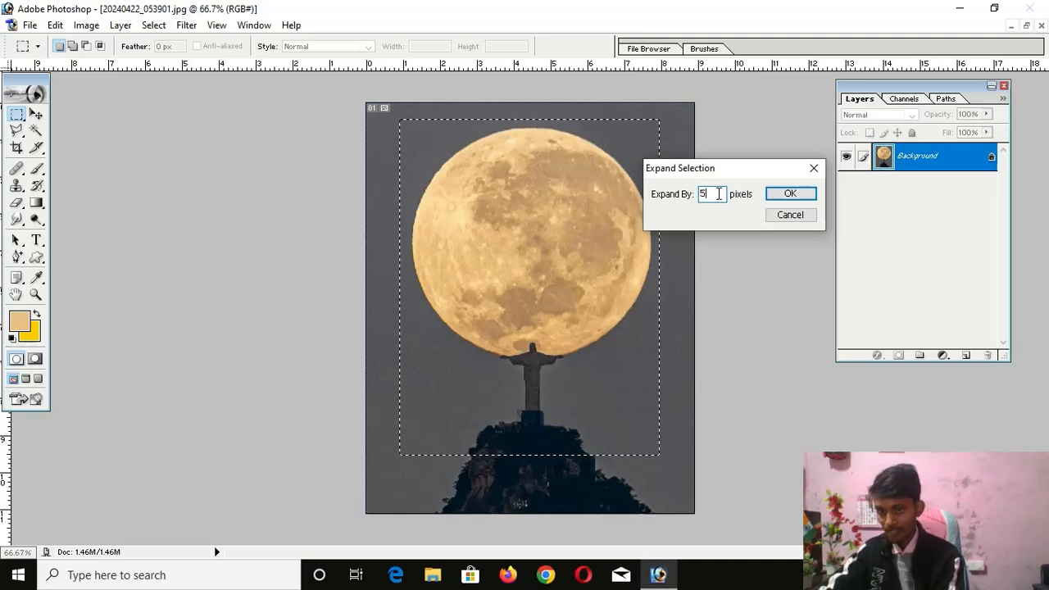
left_click(789, 196)
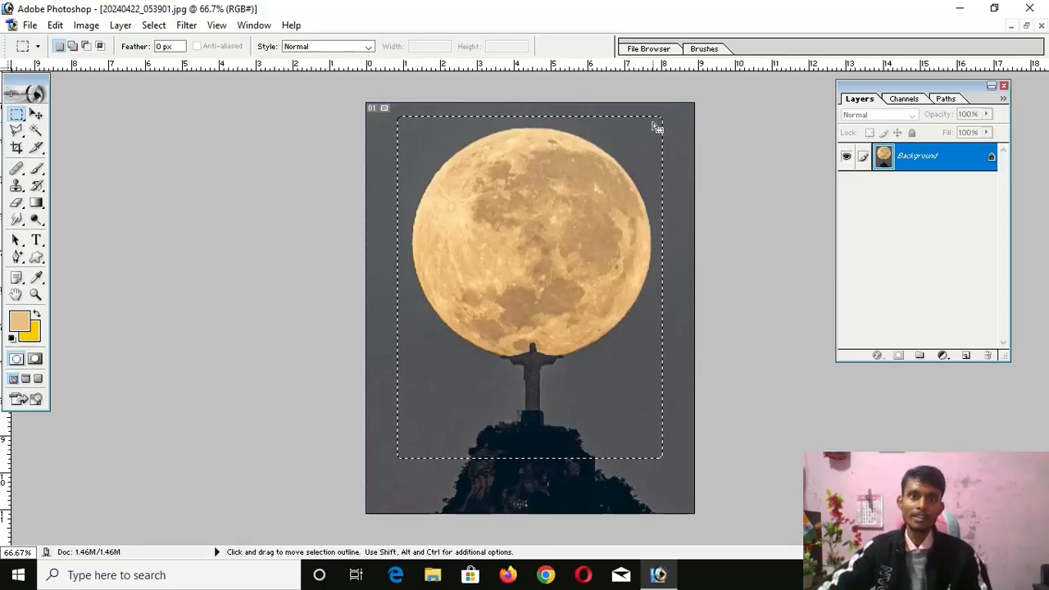
left_click(153, 25)
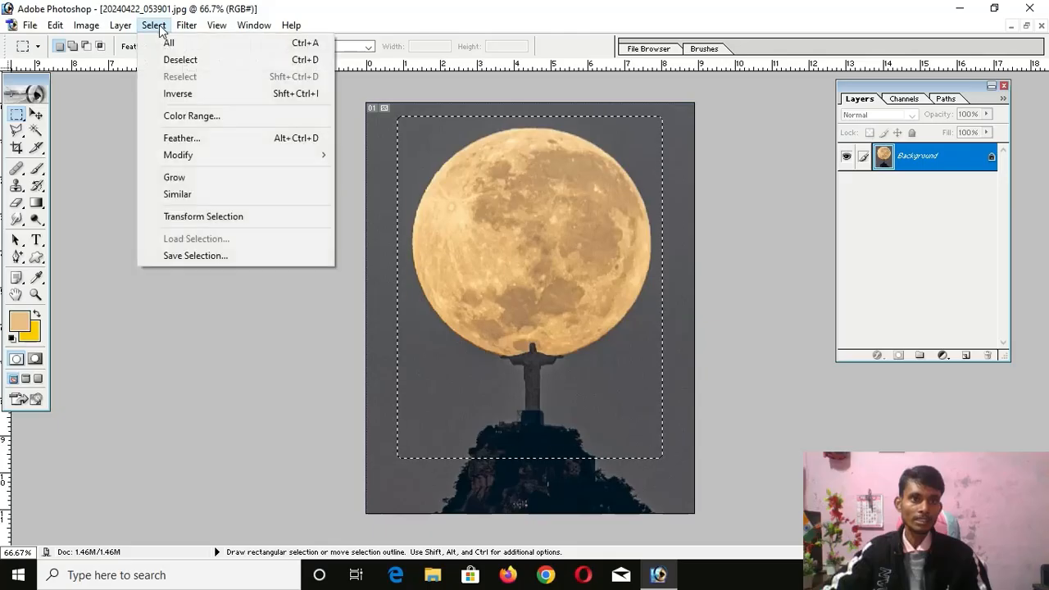
left_click(226, 140)
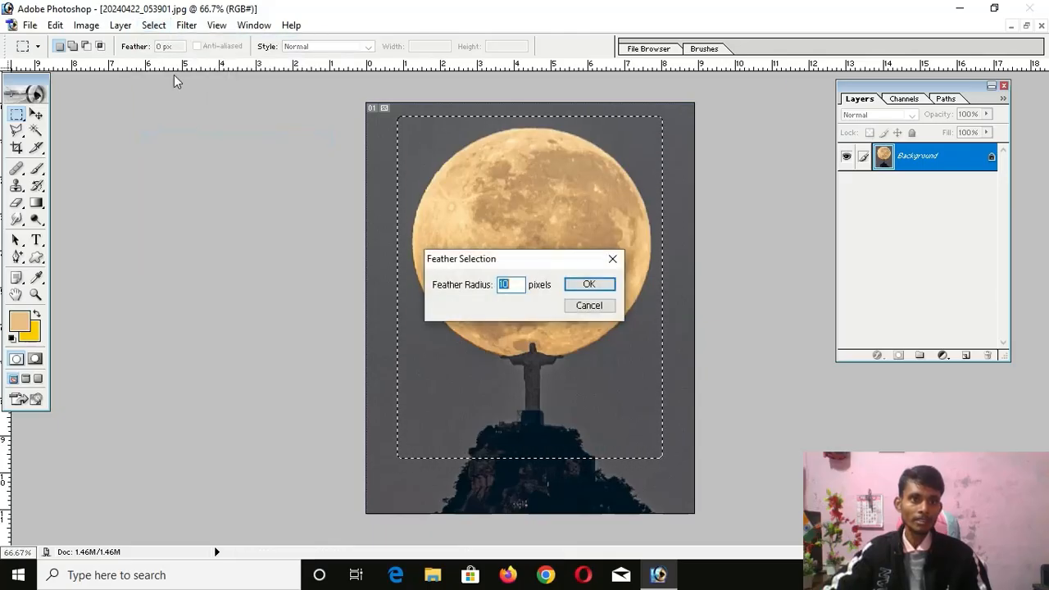
left_click(607, 306)
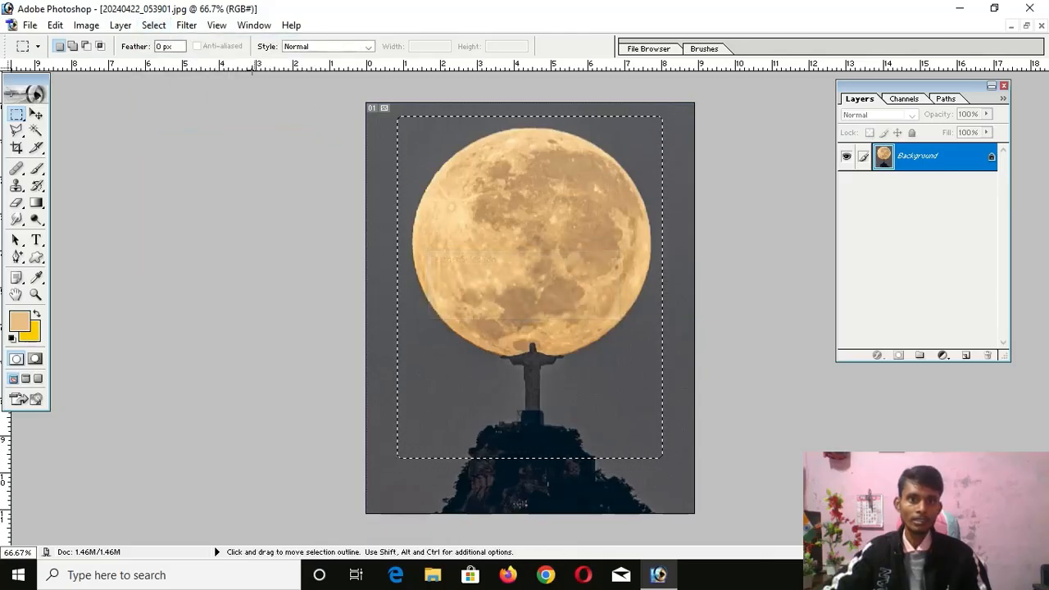
Contract the large rectangular selection around the moon and statue by 10 pixels.
left_click(153, 25)
mouse_move(208, 156)
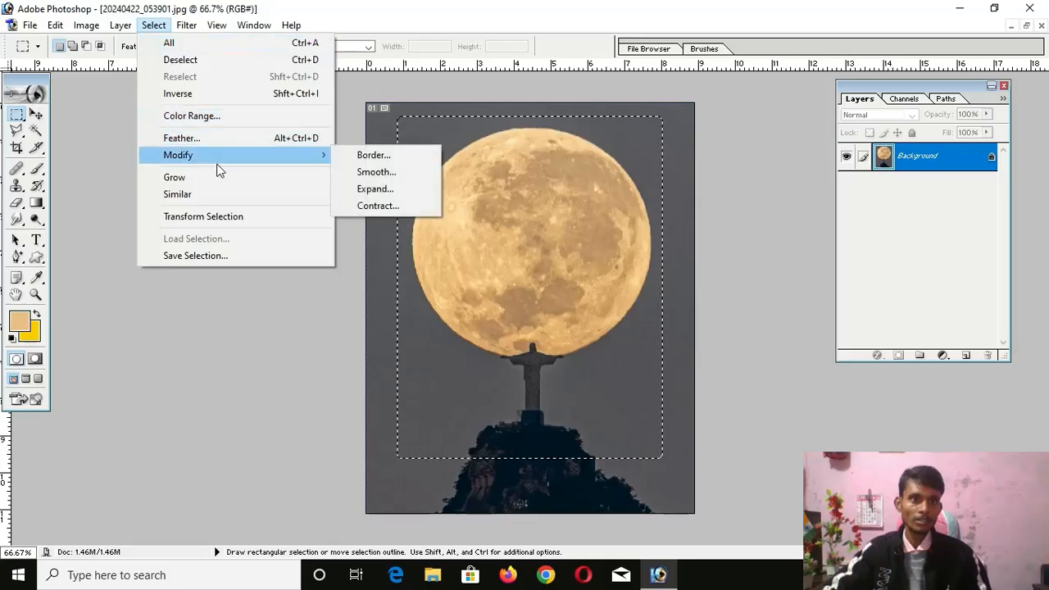
left_click(377, 206)
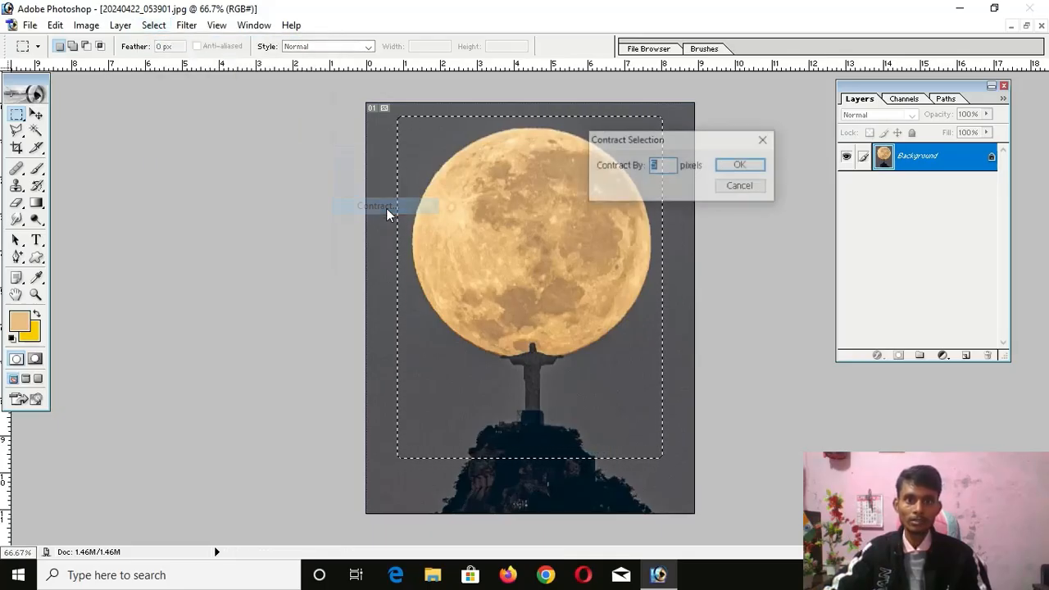
left_click(662, 165)
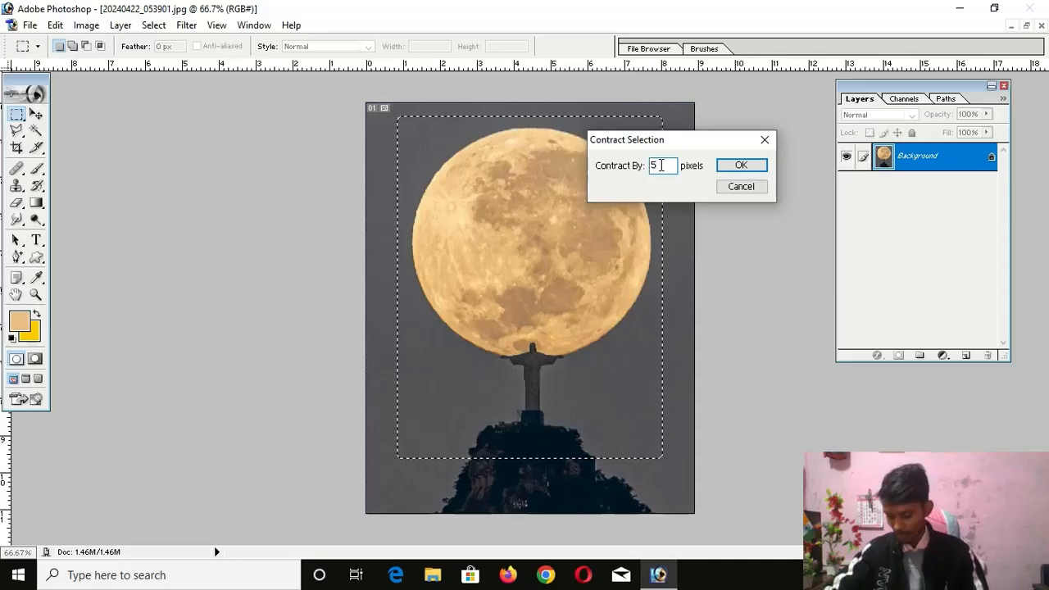
key("BackSpace")
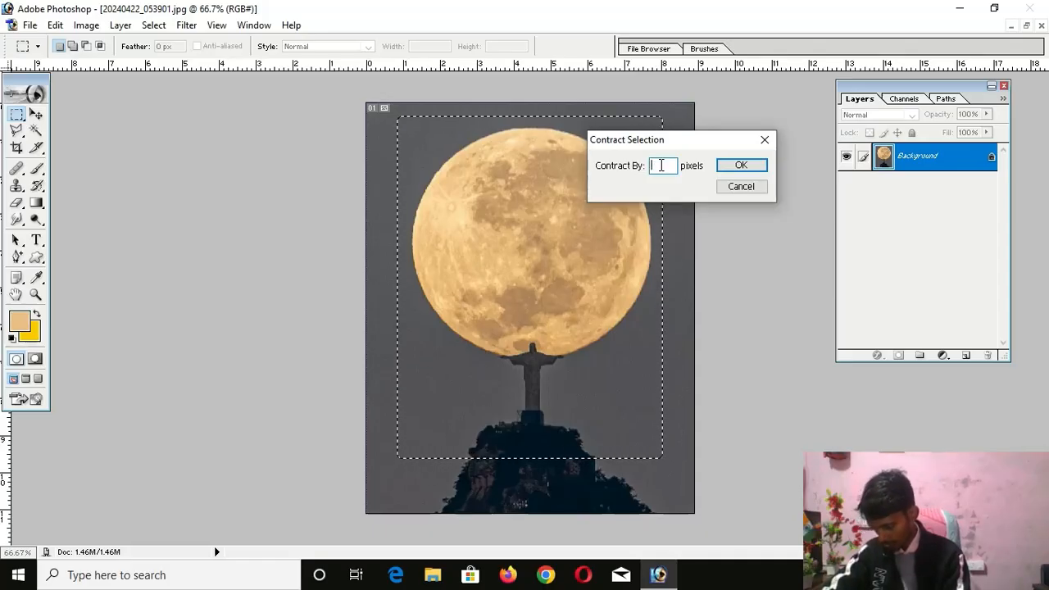
type("10")
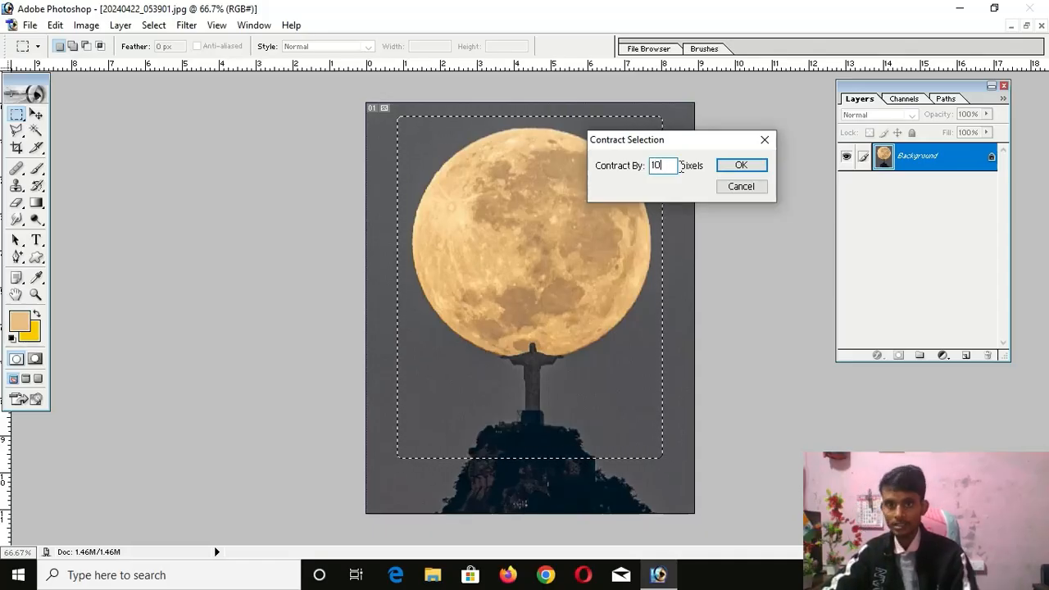
left_click(734, 167)
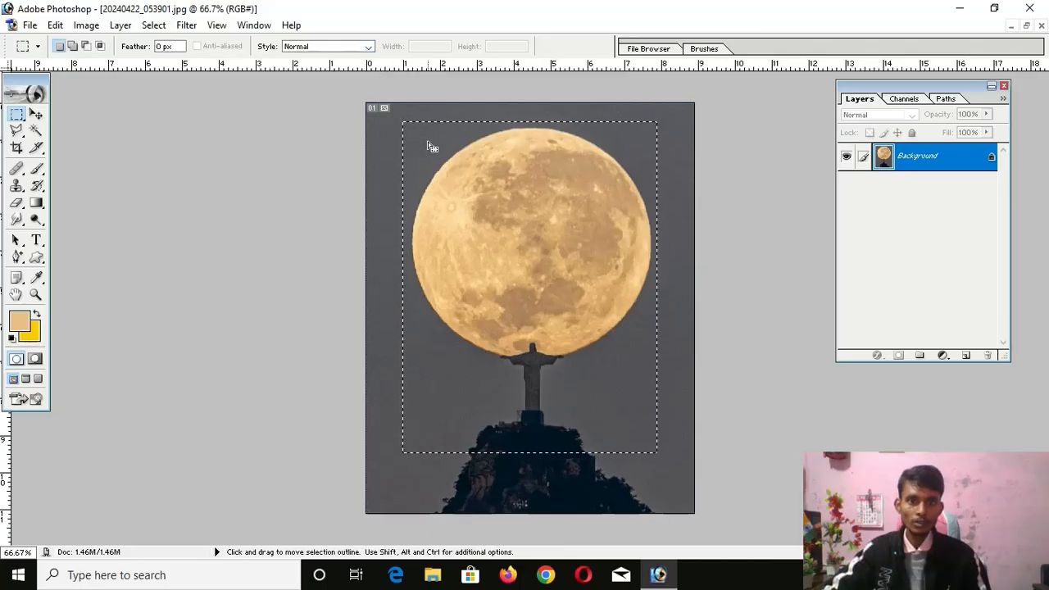
Turn the contracted rectangular selection into a border selection 10 pixels wide.
left_click(186, 25)
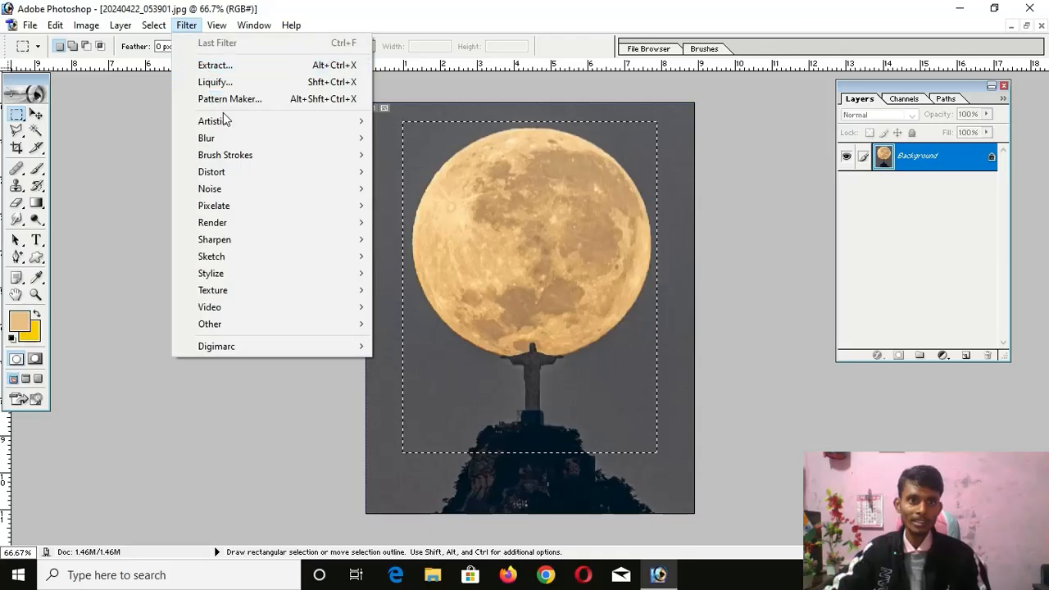
mouse_move(229, 128)
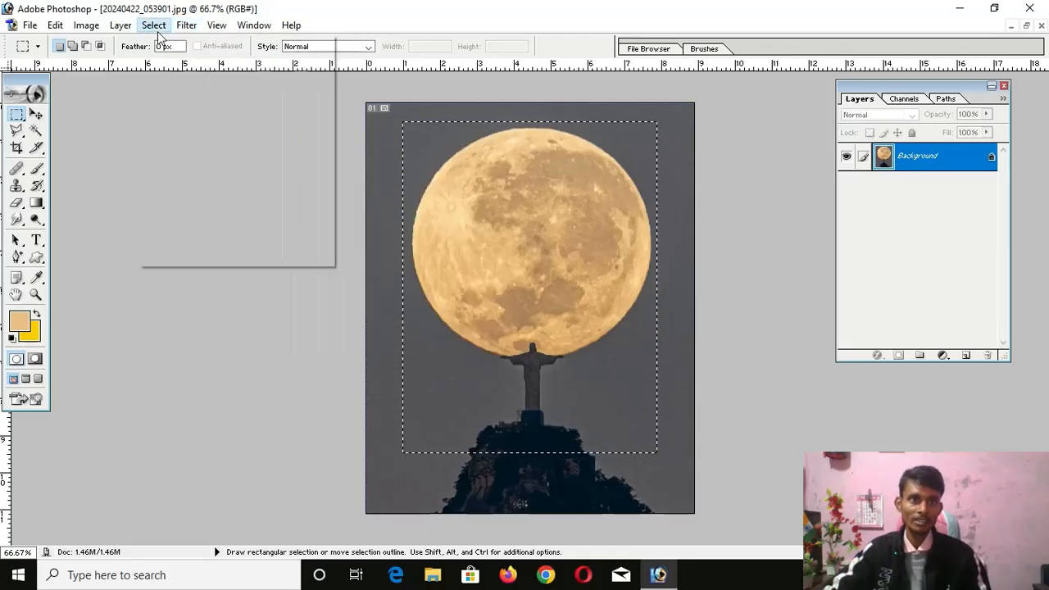
left_click(154, 25)
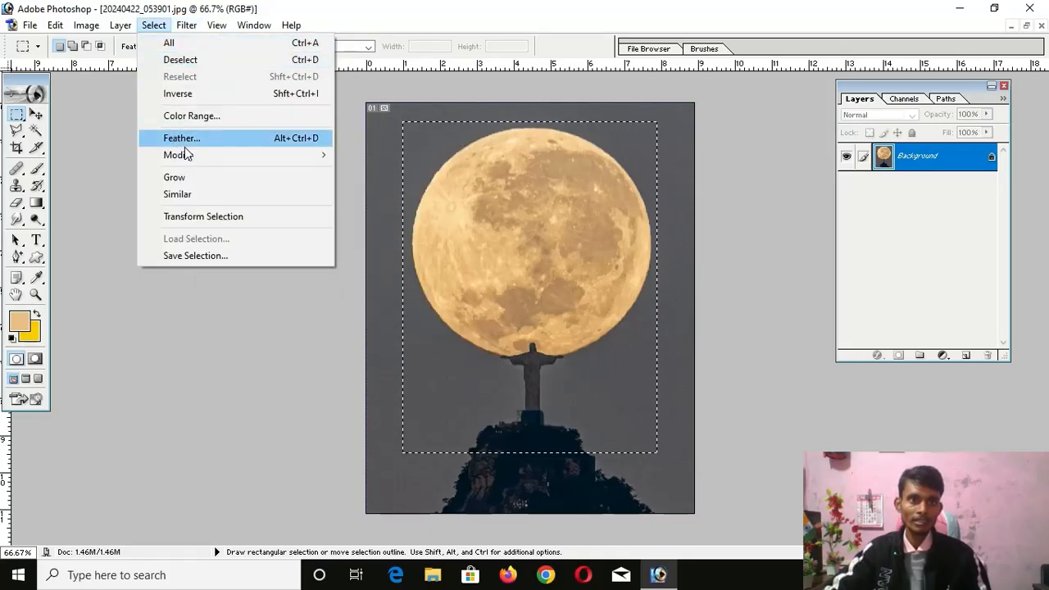
mouse_move(187, 154)
left_click(360, 154)
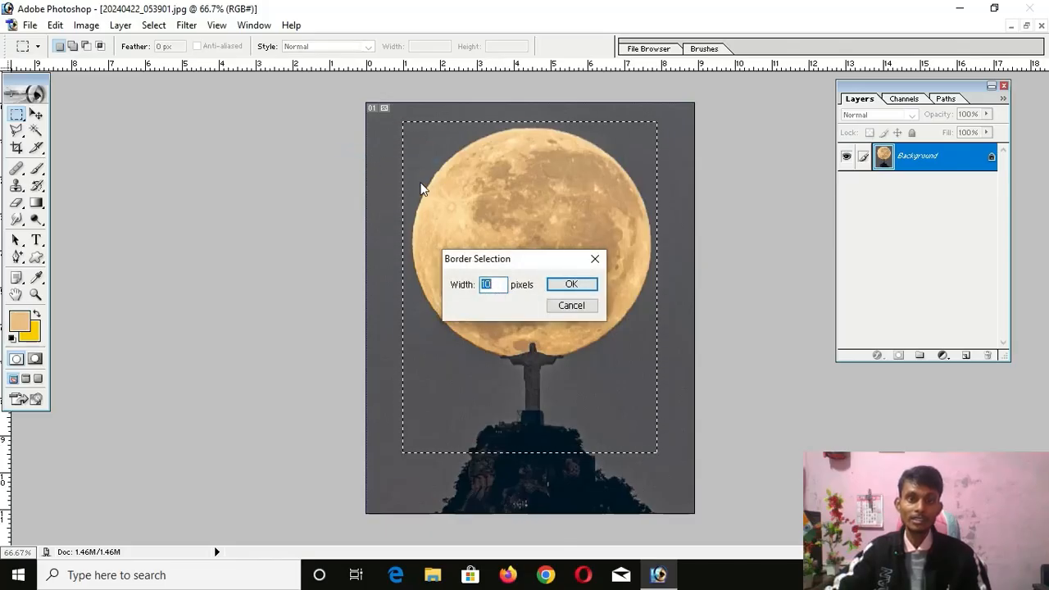
left_click(571, 285)
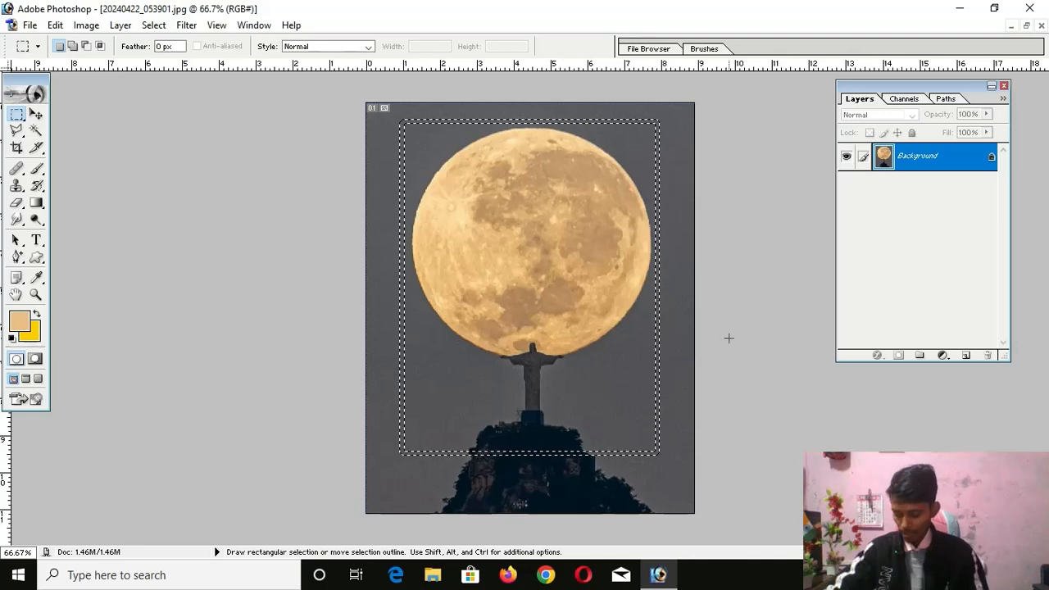
Fill the border selection with a red background color (FF0000) and clear the selection.
left_click(36, 339)
left_click(719, 179)
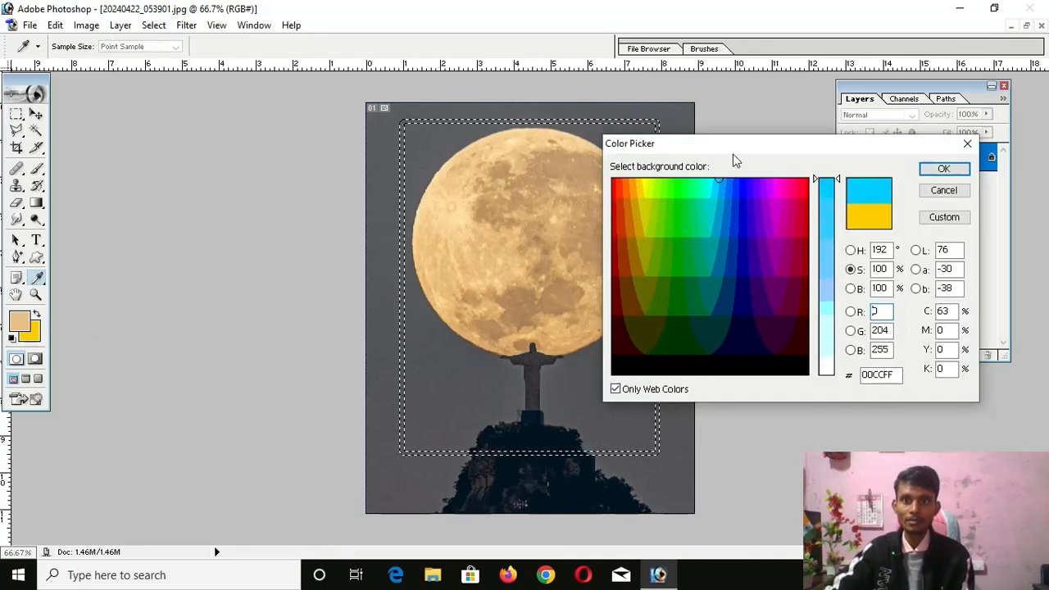
left_click(613, 185)
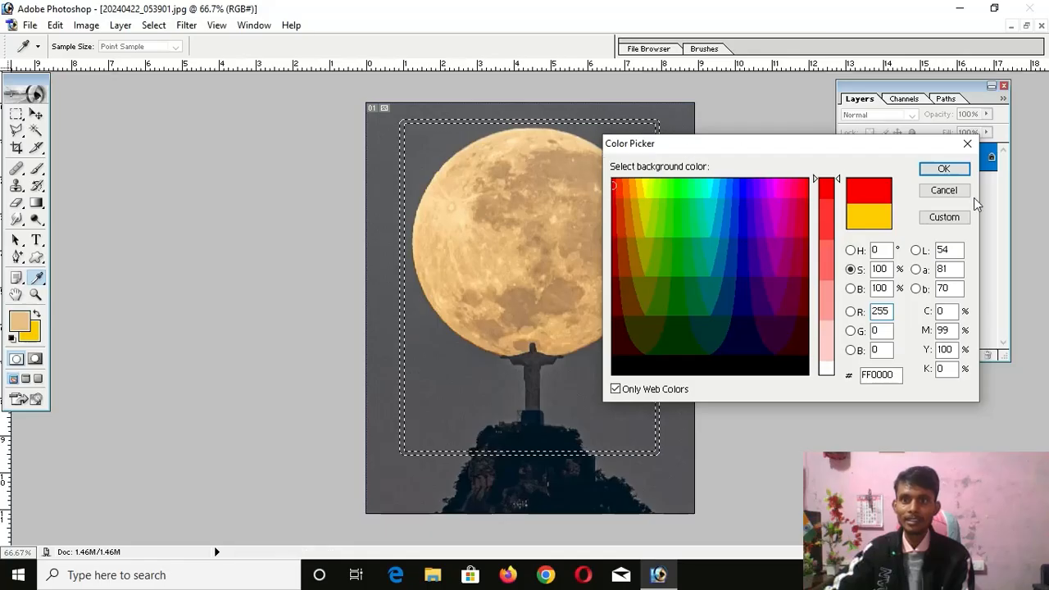
left_click(949, 172)
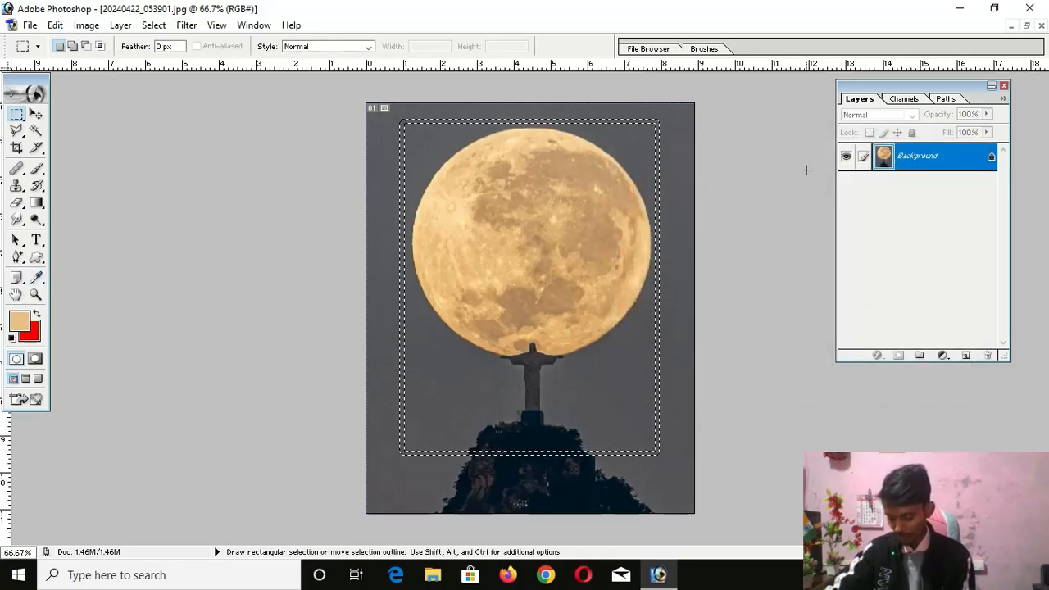
key("ctrl+Delete")
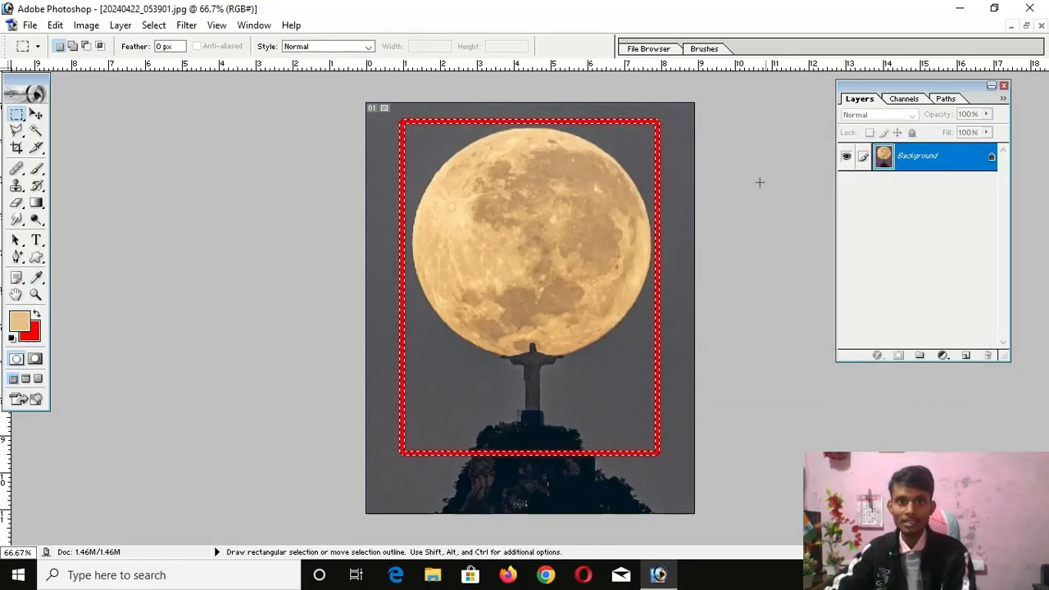
key("ctrl+d")
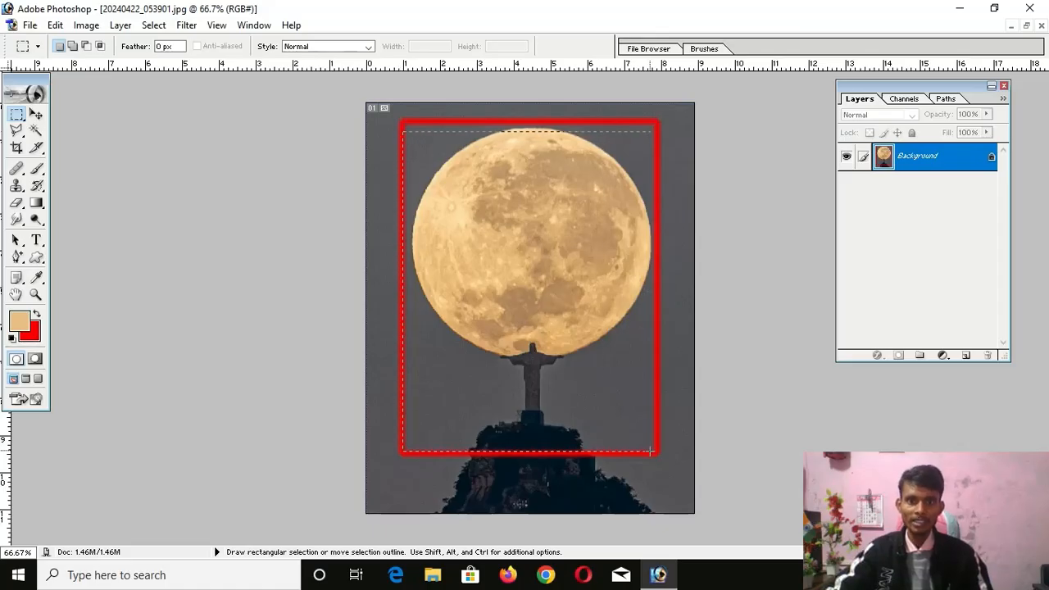
Draw a rectangular marquee around the moon and statue, stroke it 5 px wide, centered, in yellow (FFCC33), and deselect.
left_click_drag(656, 462, 657, 476)
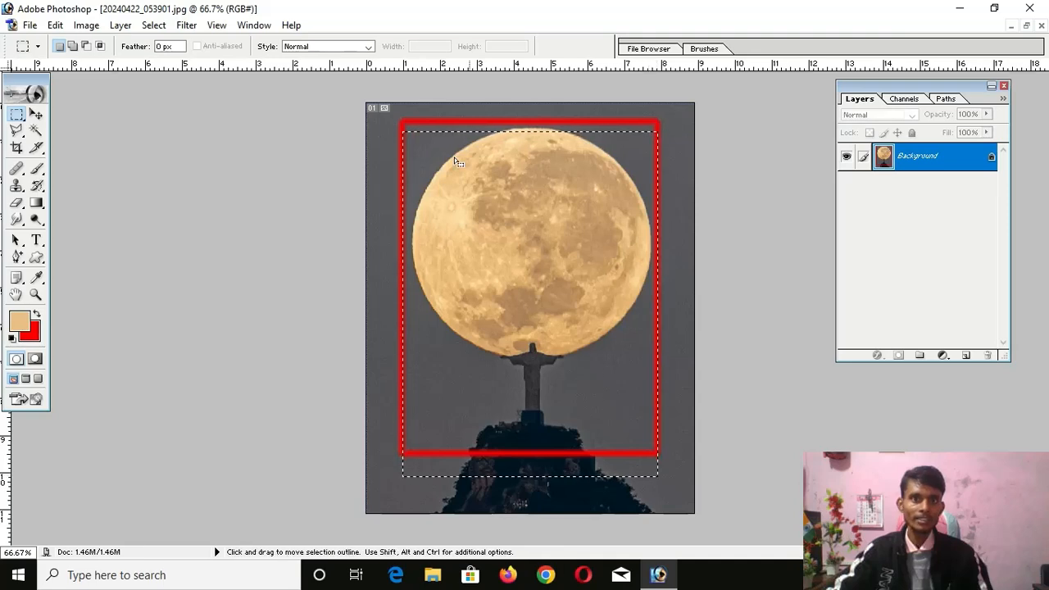
left_click(58, 25)
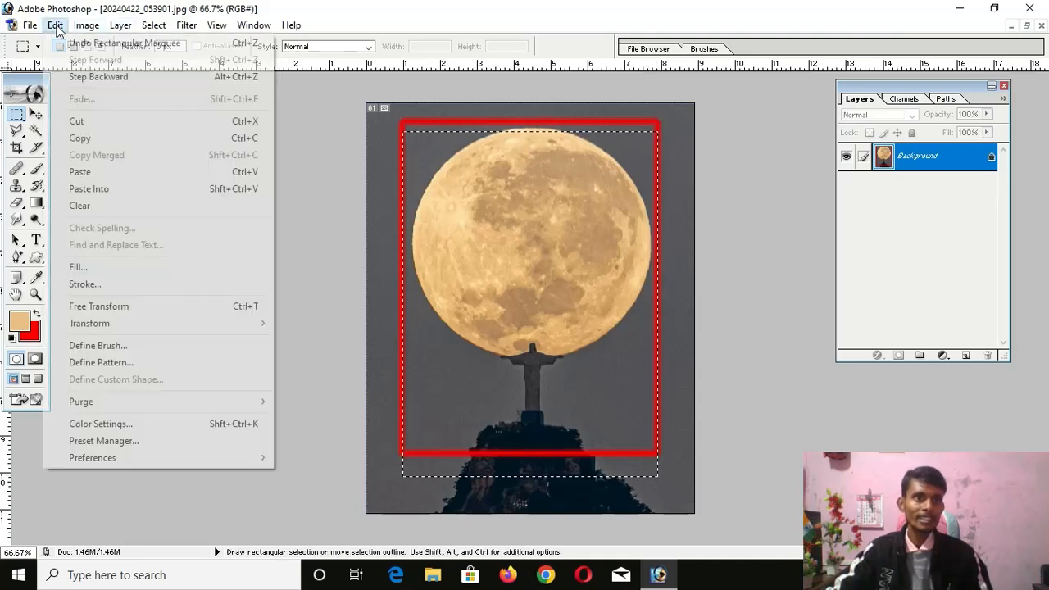
mouse_move(127, 404)
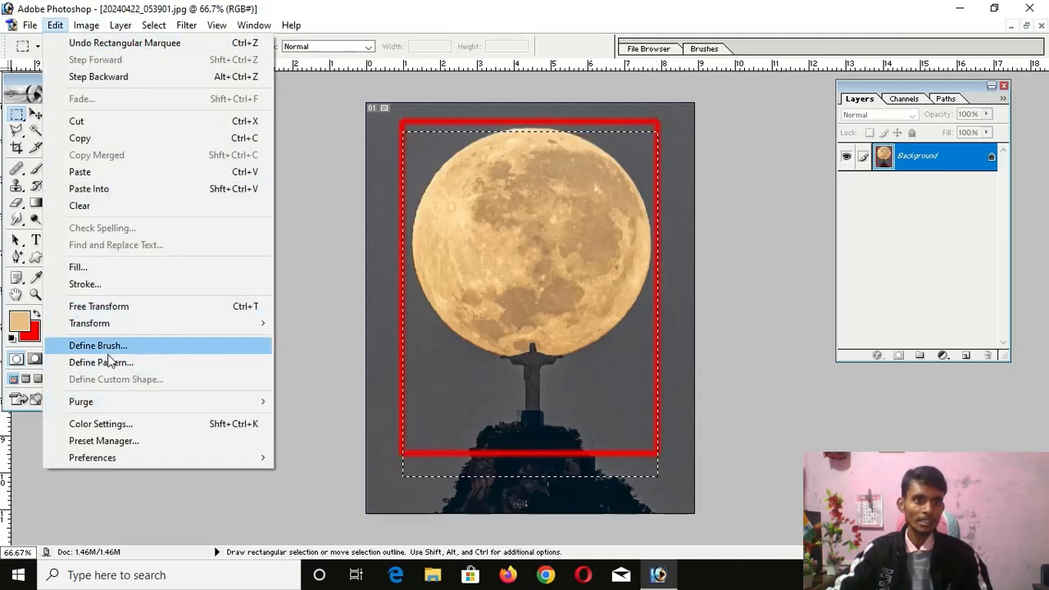
left_click(91, 285)
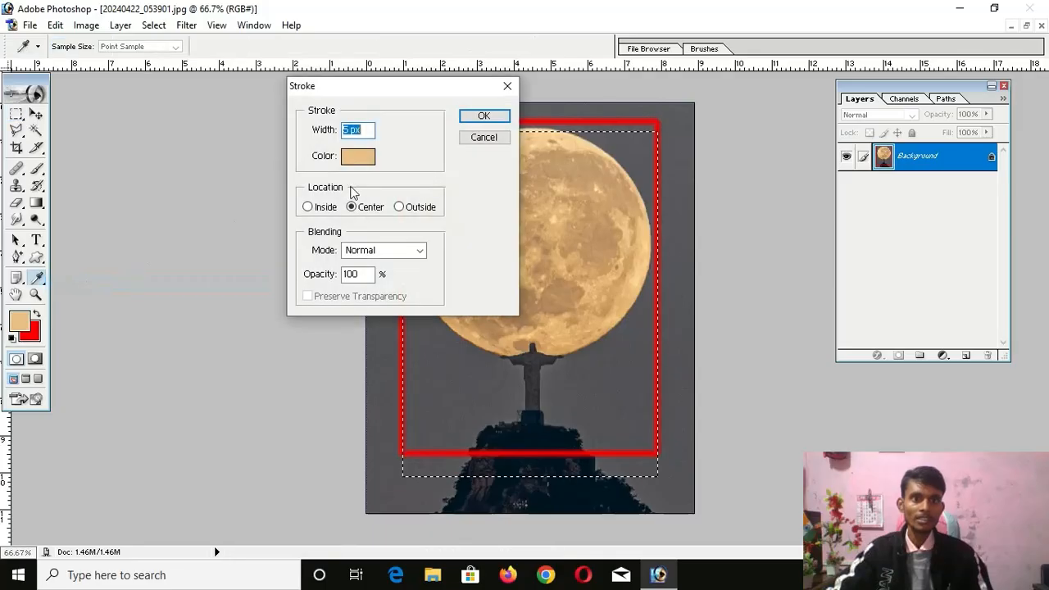
left_click(358, 156)
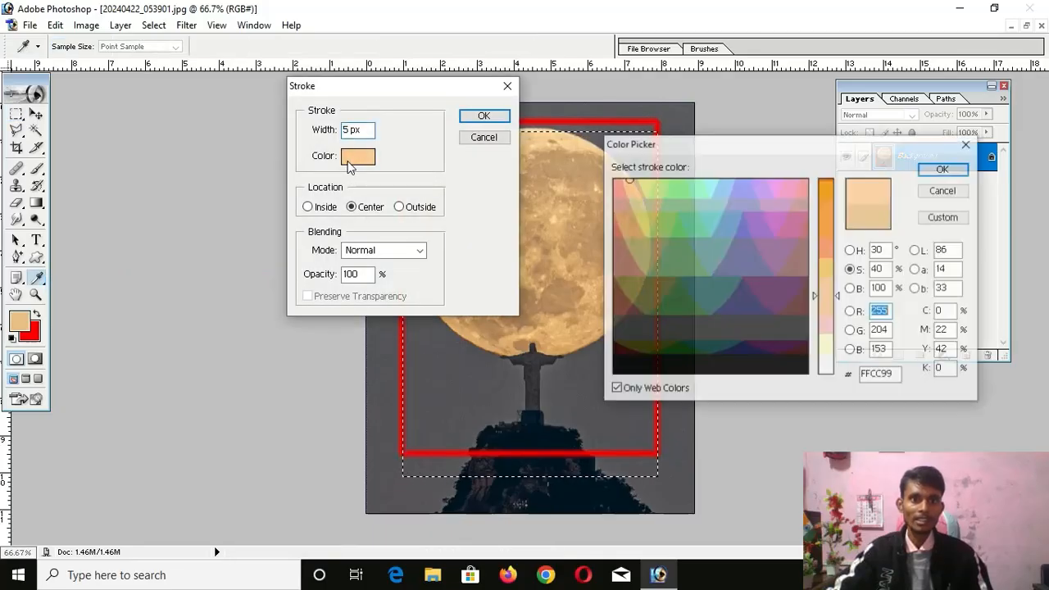
left_click(819, 201)
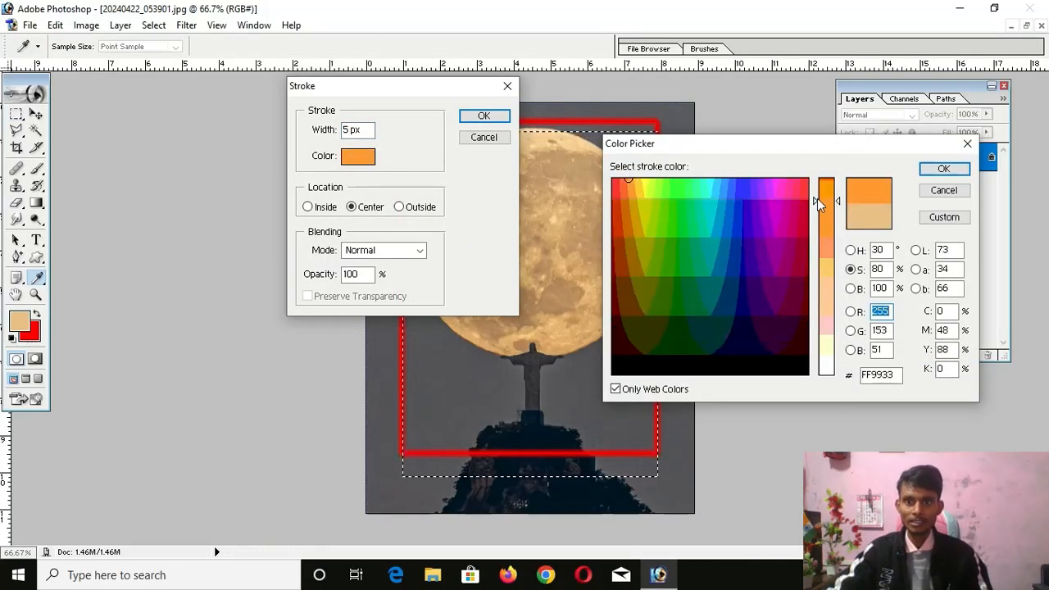
left_click(635, 183)
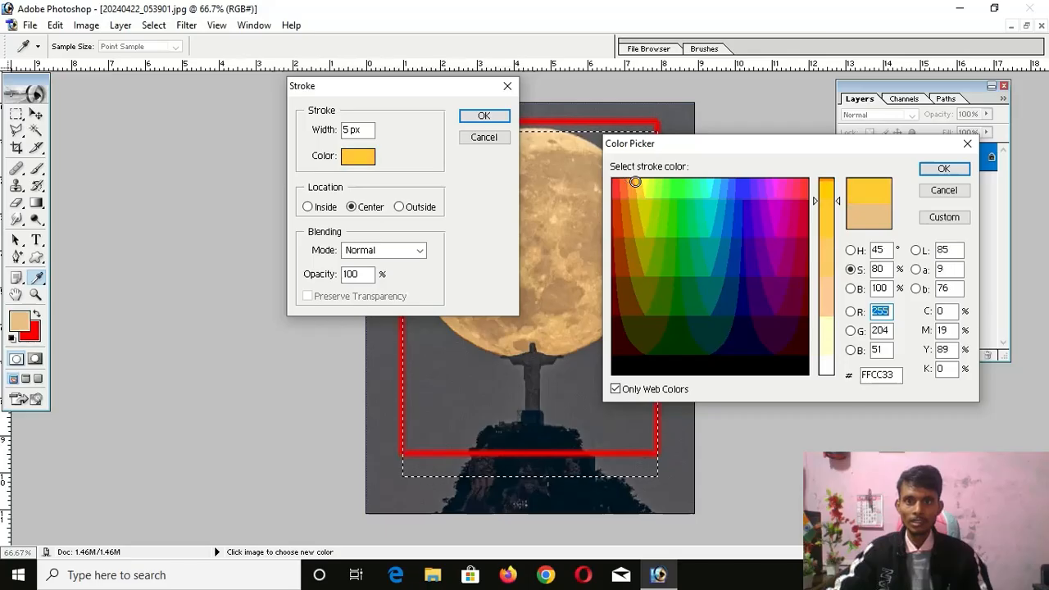
left_click(941, 170)
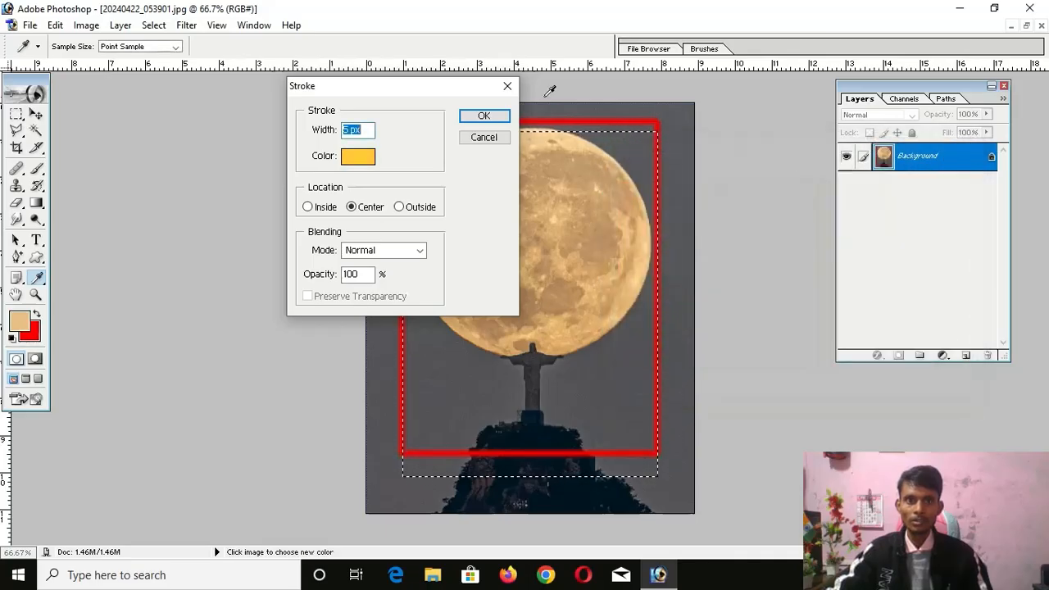
left_click(484, 116)
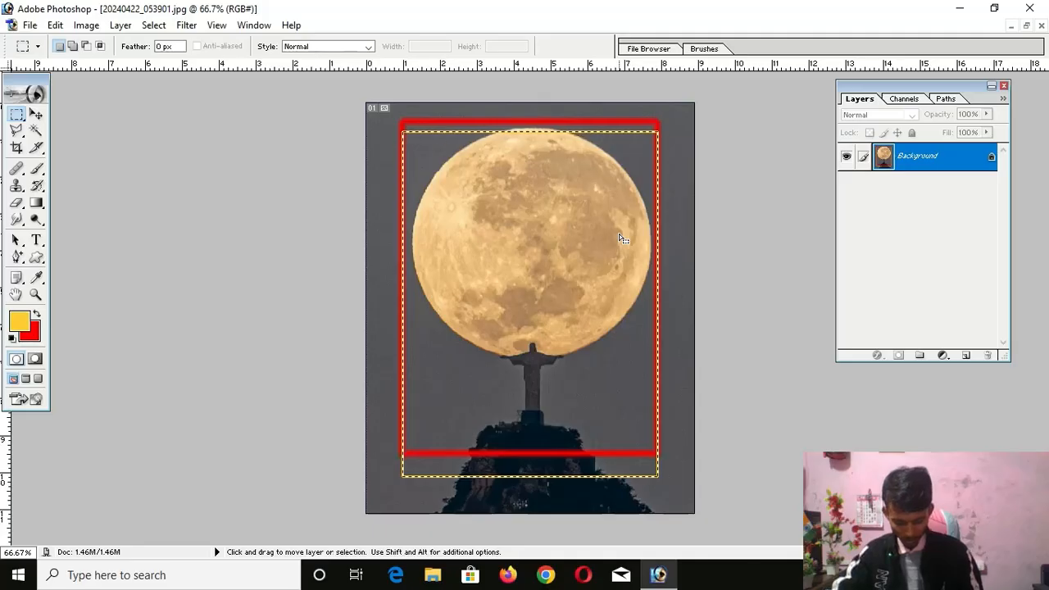
key("ctrl+d")
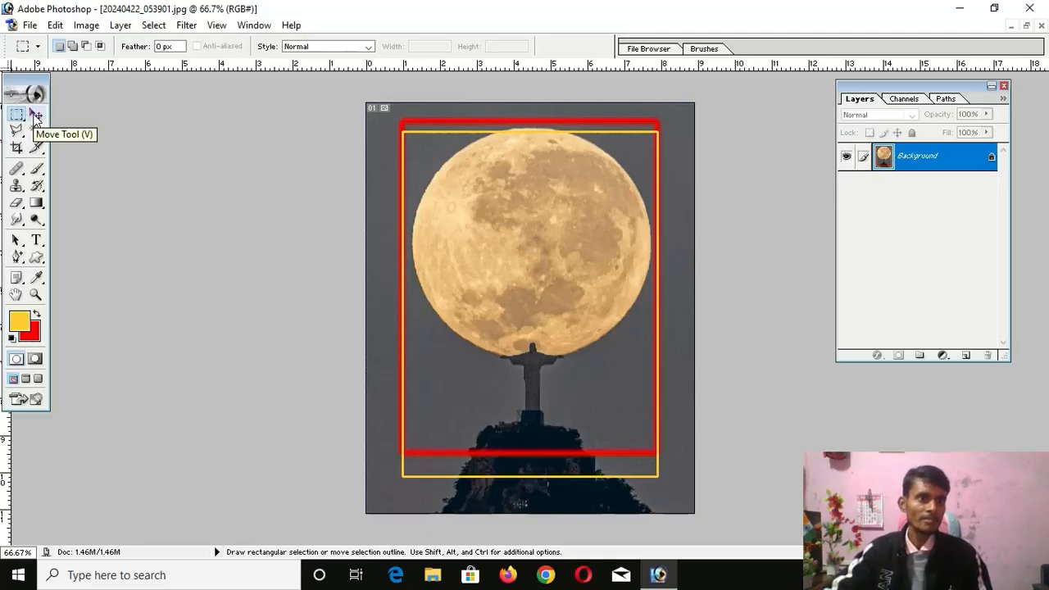
Marquee a rectangle across the moon and free-transform its pixels to about 89.1% width and 77.2% height, then apply the transformation.
left_click(155, 25)
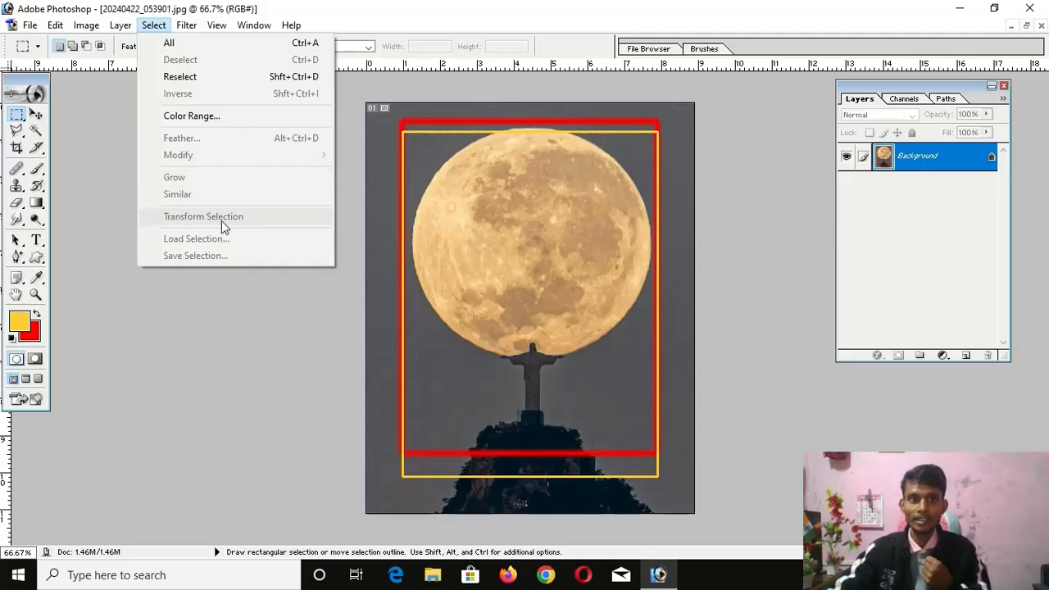
left_click(509, 219)
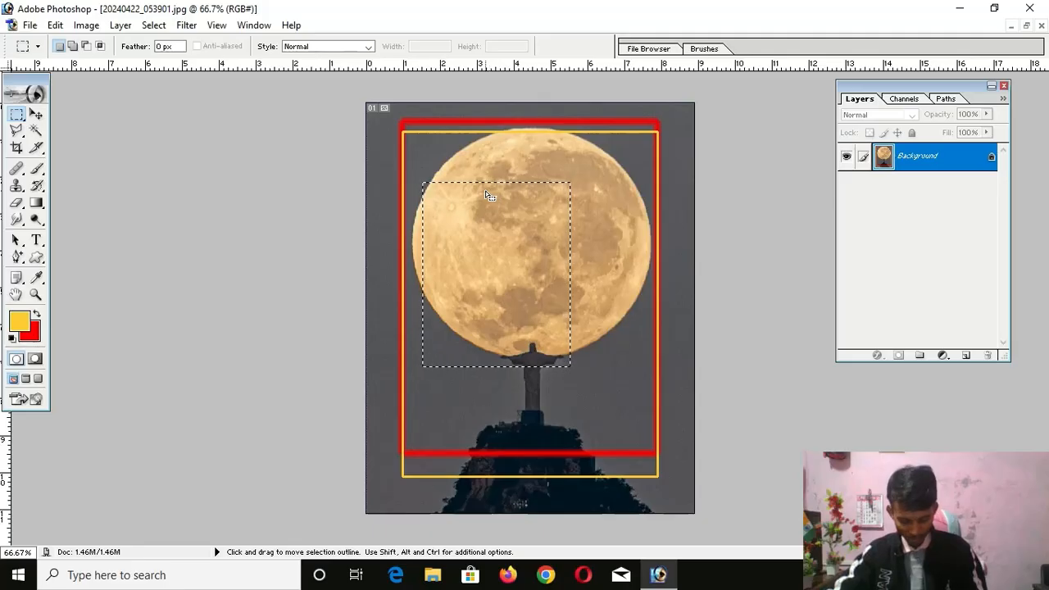
key("ctrl+t")
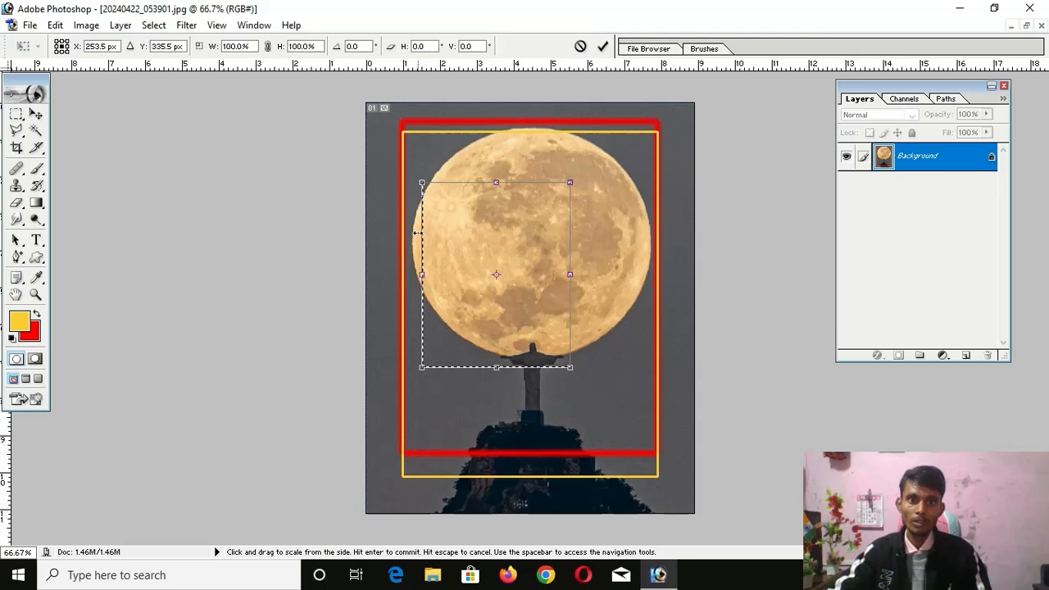
left_click_drag(422, 276, 688, 215)
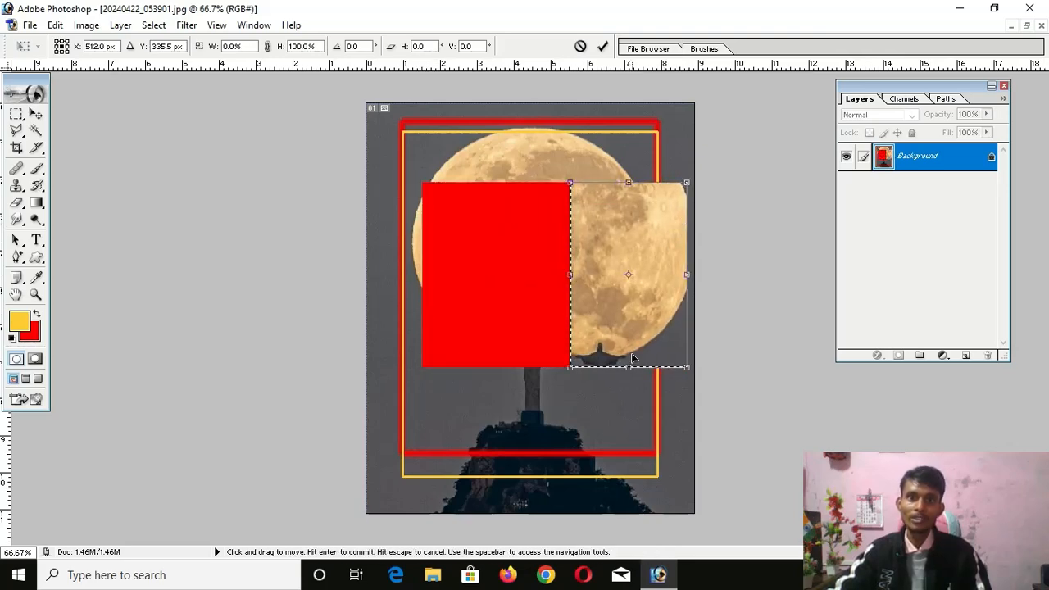
left_click_drag(626, 368, 627, 80)
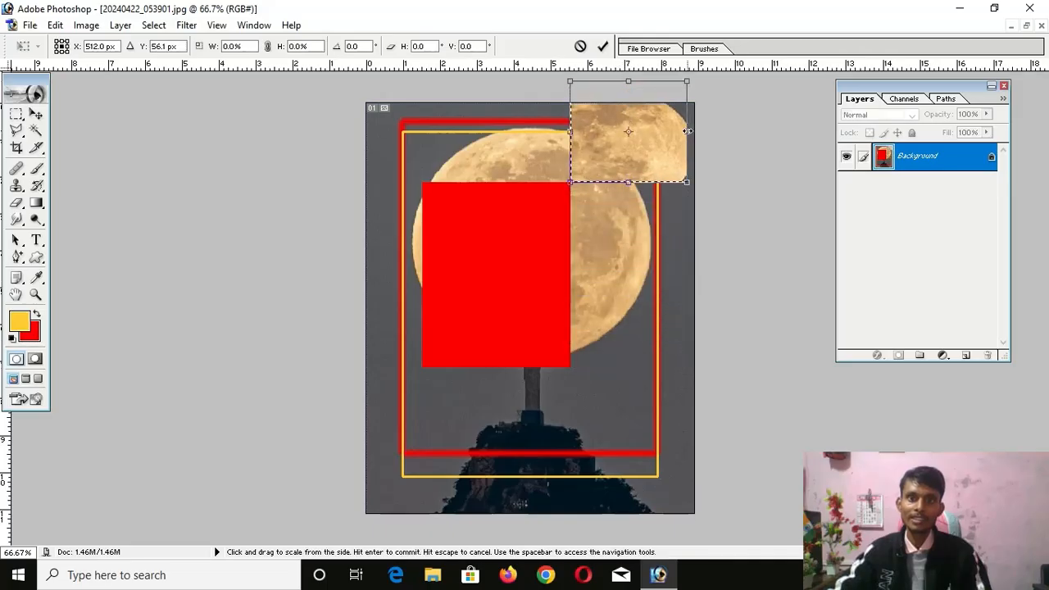
left_click_drag(687, 131, 438, 132)
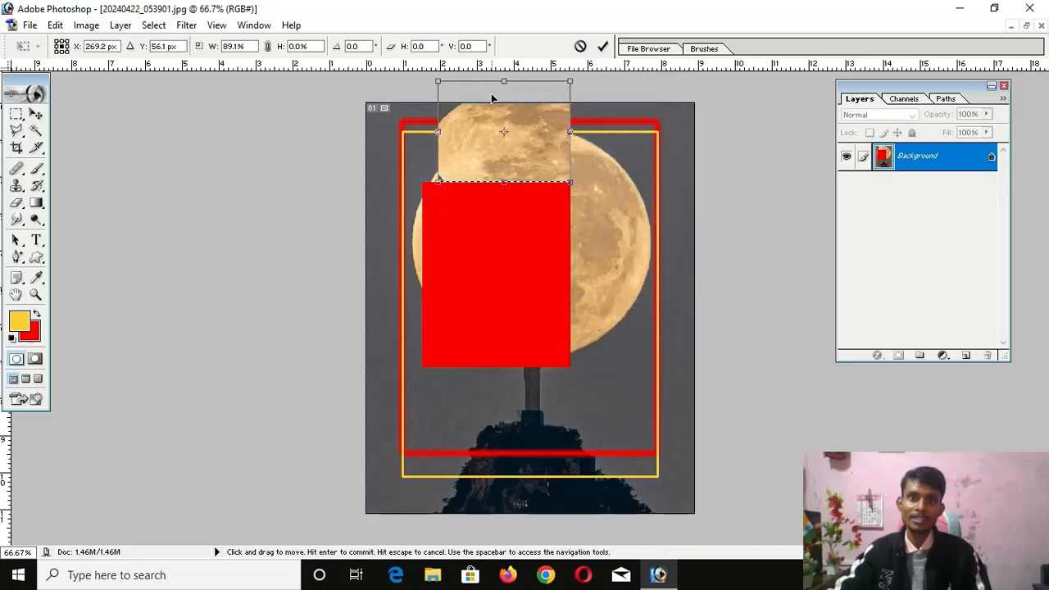
left_click_drag(504, 80, 589, 323)
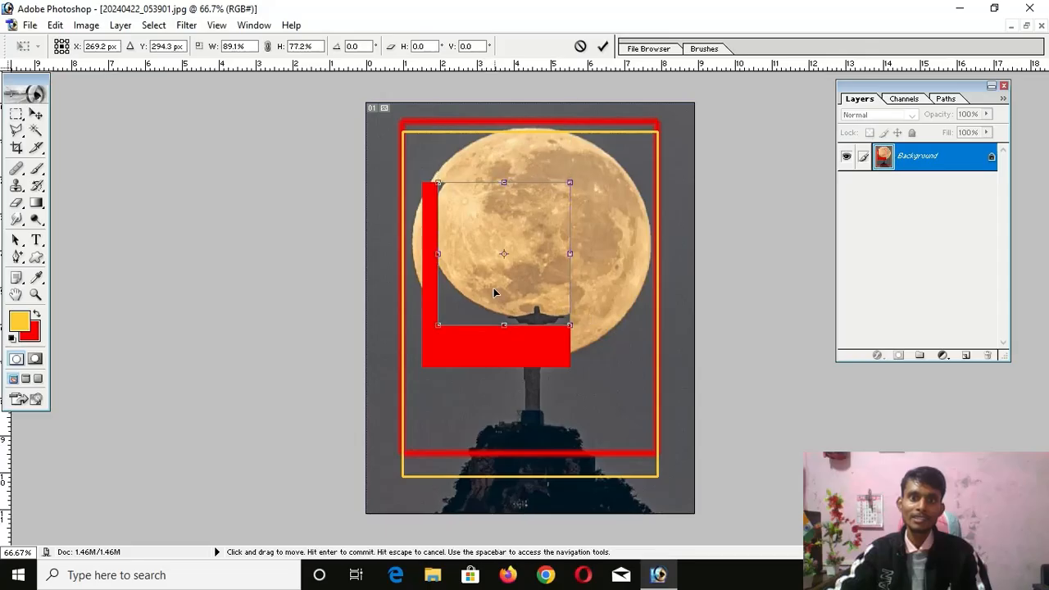
left_click_drag(434, 255, 657, 256)
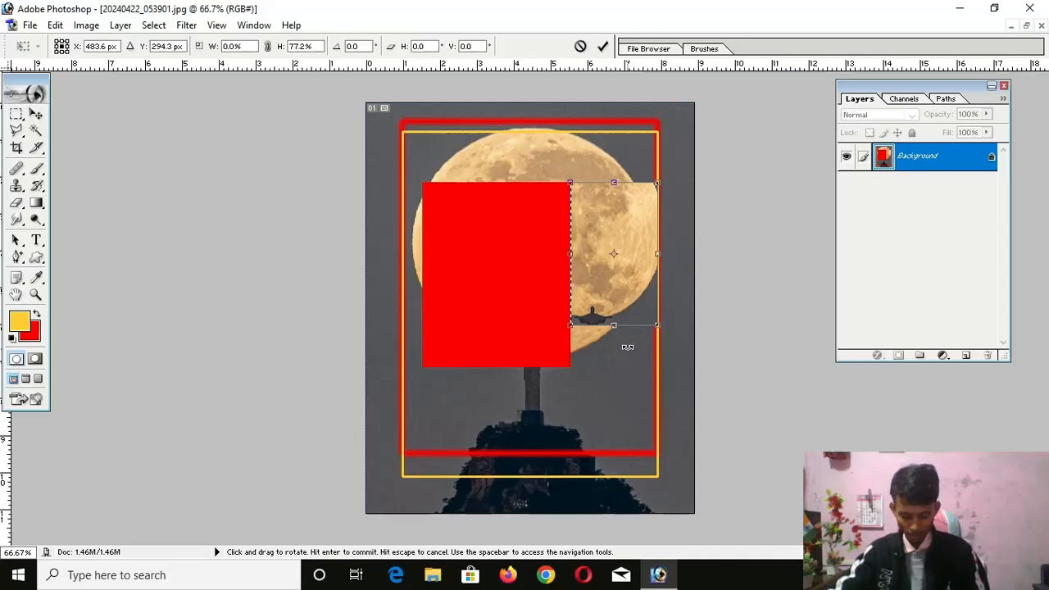
key("ctrl+z")
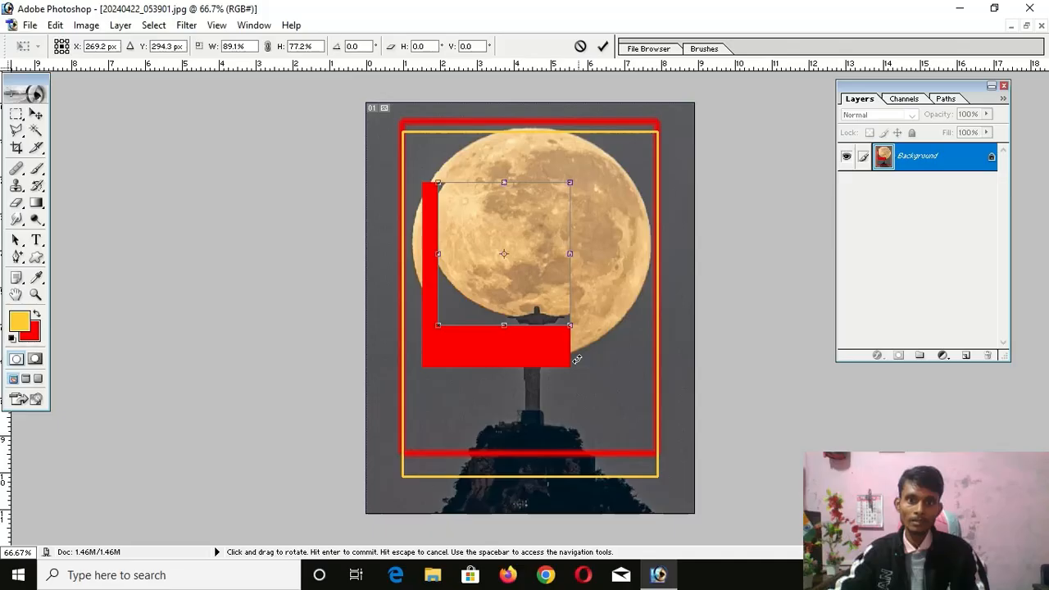
left_click(36, 116)
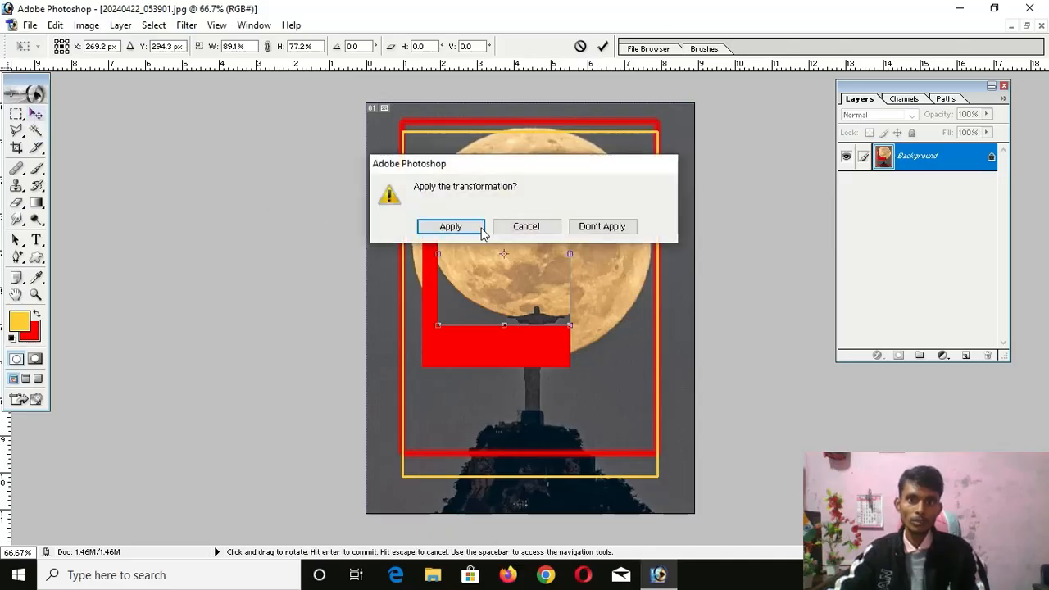
left_click(450, 227)
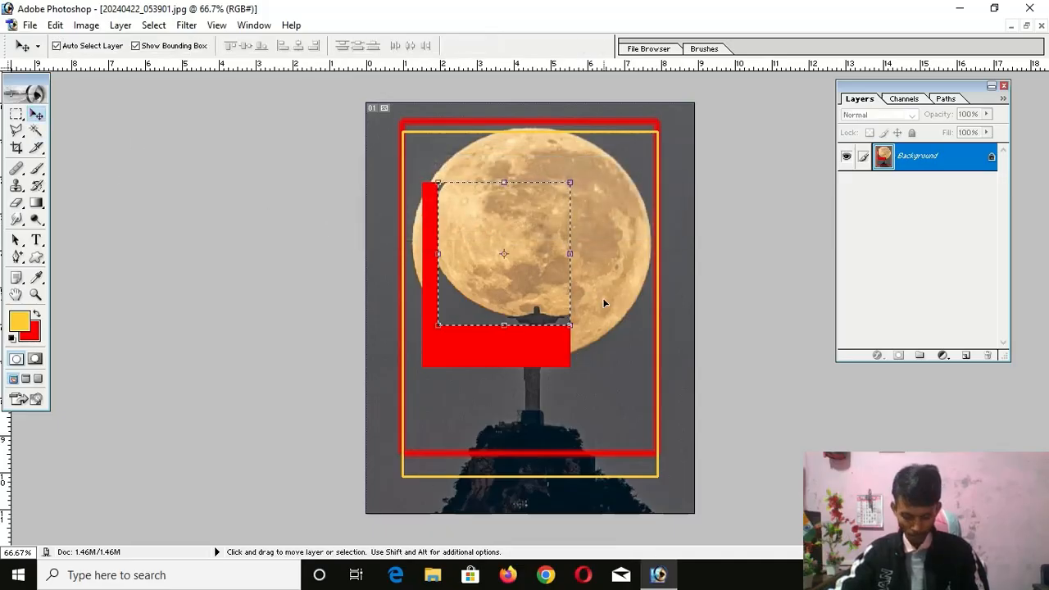
Undo the free transform of the moon's pixels and clear the rectangular selection.
key("ctrl+z")
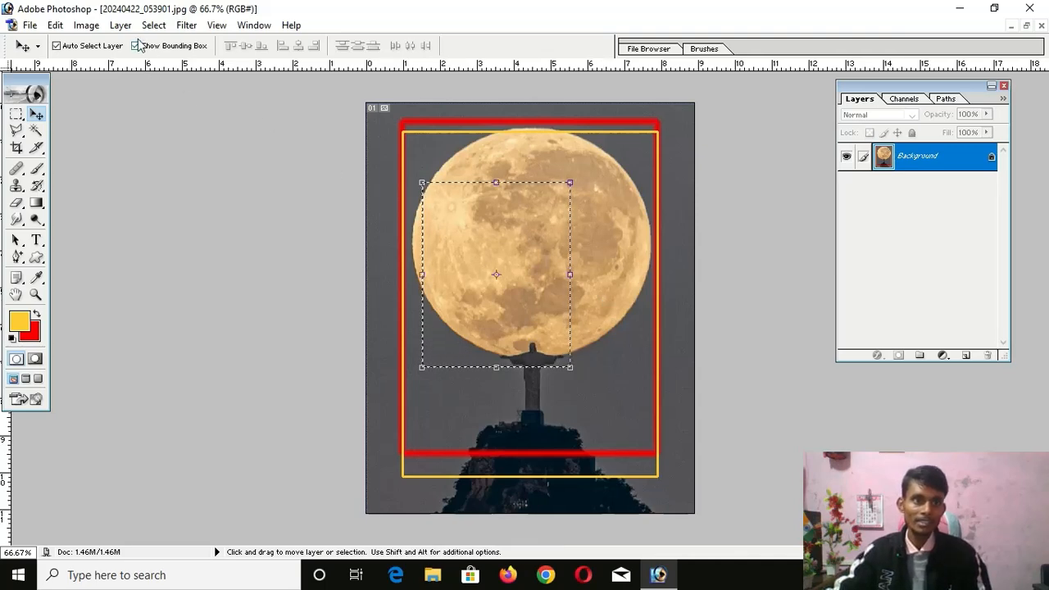
left_click(482, 357)
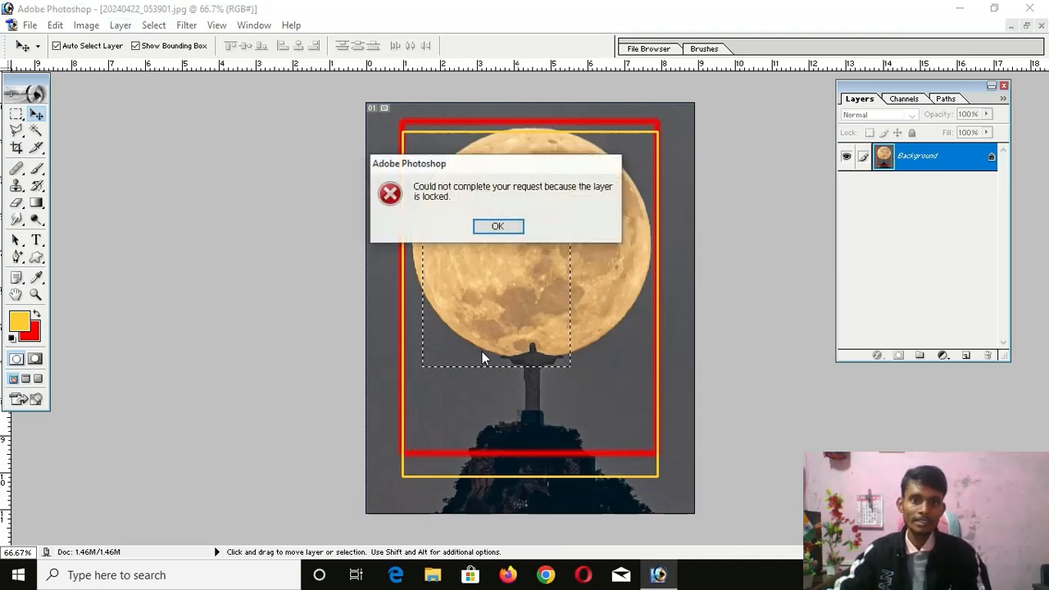
left_click(497, 227)
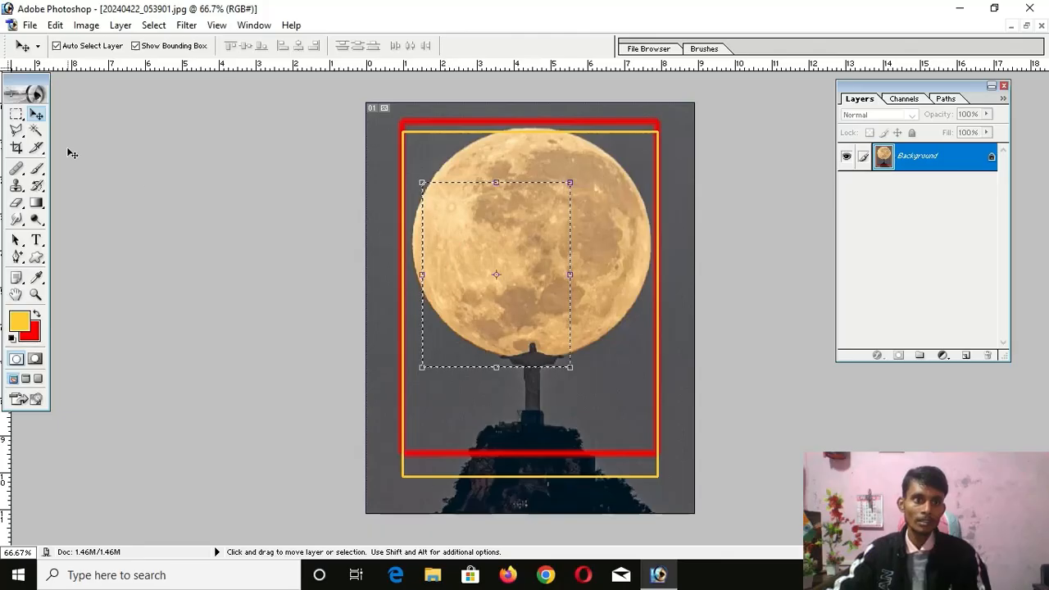
left_click(16, 114)
left_click(576, 265)
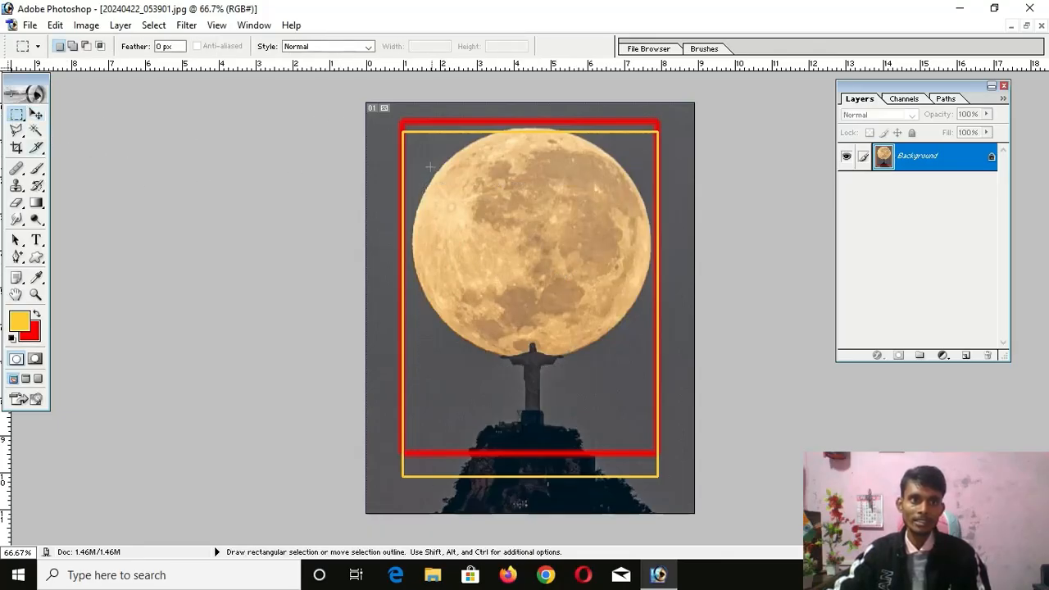
Draw a rectangular marquee over the moon and statue and use Transform Selection to scale its outline to about 36.7% width and 39.3% height.
left_click_drag(429, 167, 603, 390)
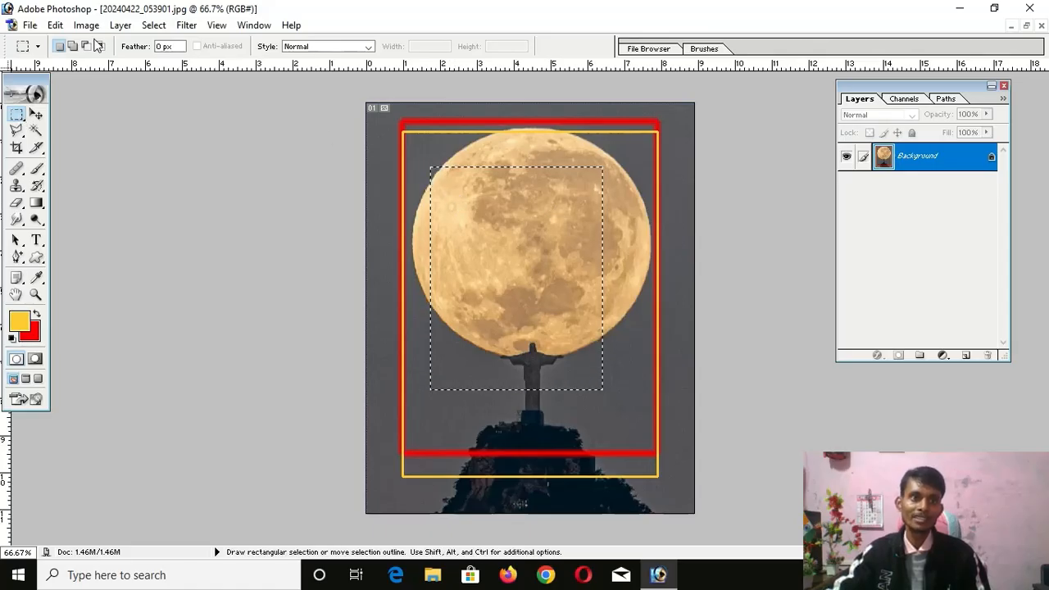
left_click(153, 26)
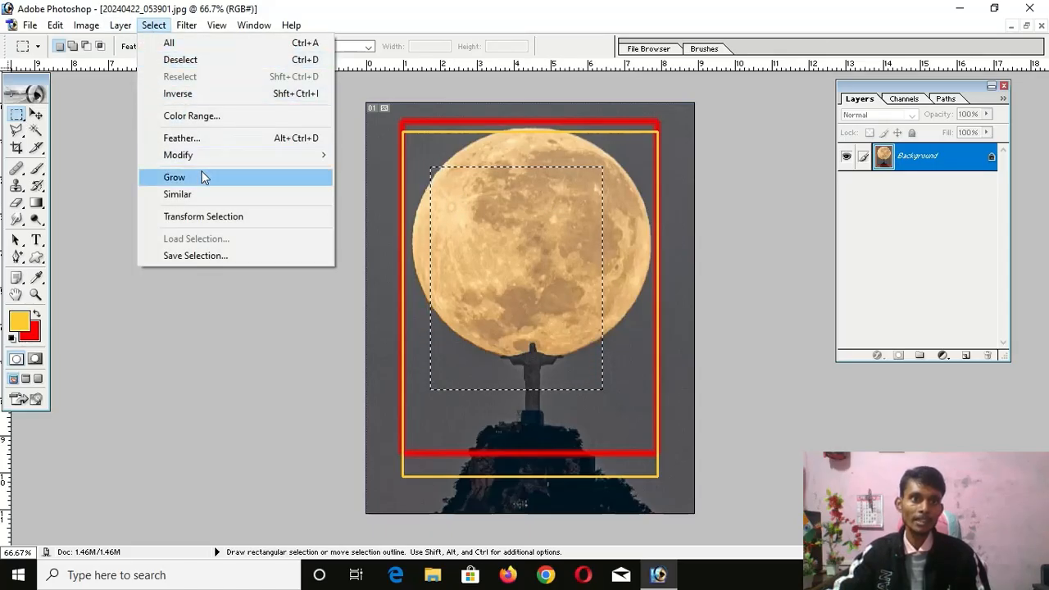
left_click(203, 217)
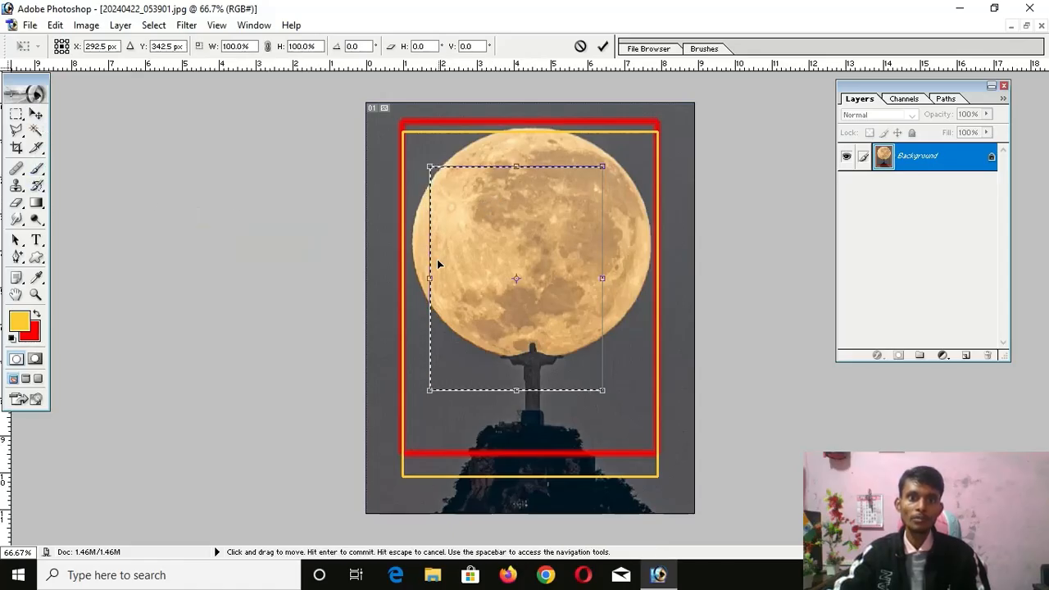
left_click_drag(428, 281, 473, 277)
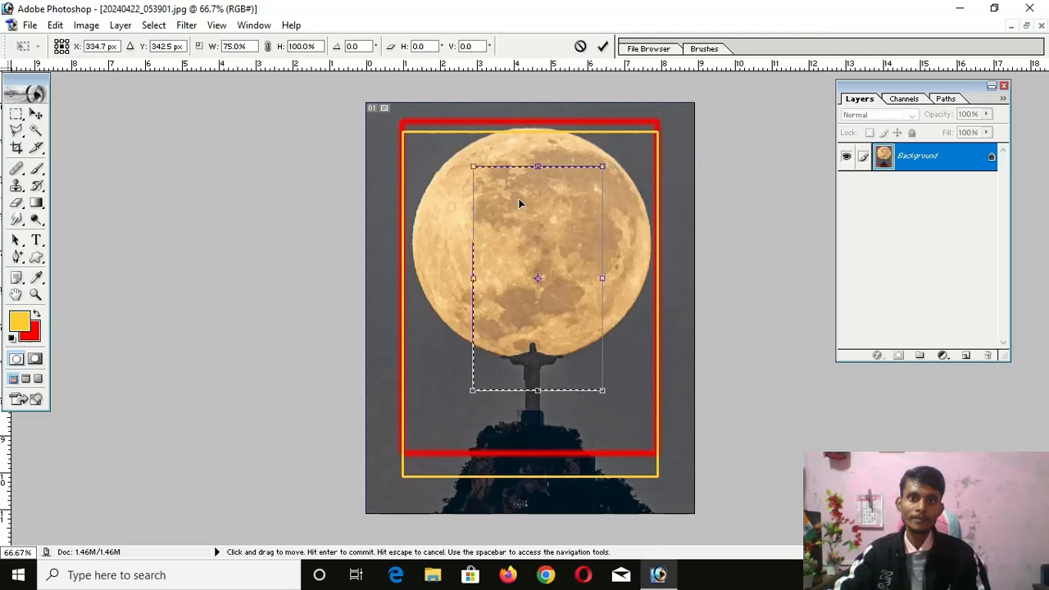
left_click_drag(542, 162, 538, 275)
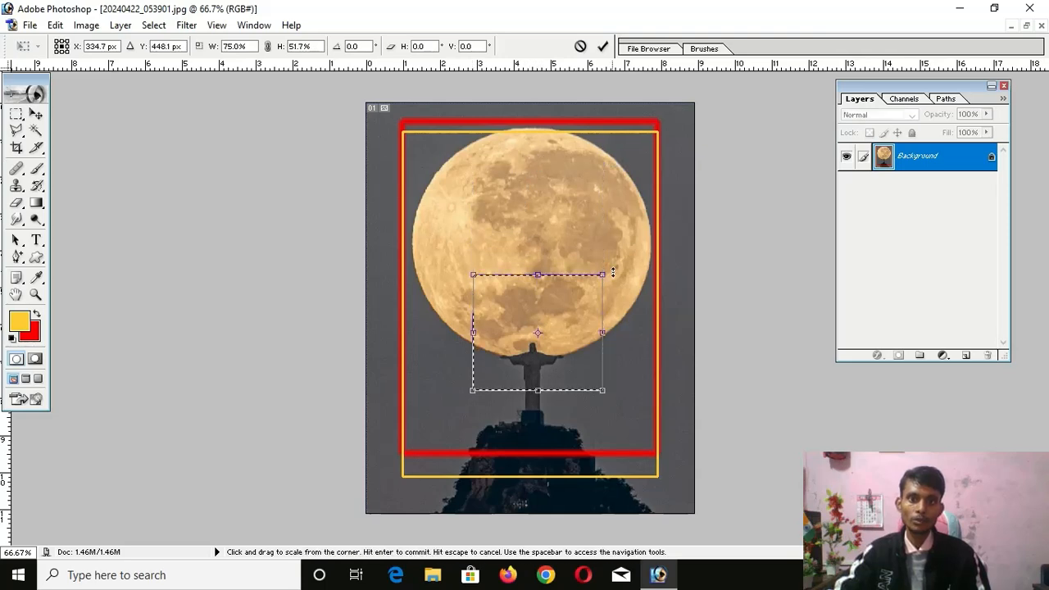
left_click_drag(602, 275, 537, 302)
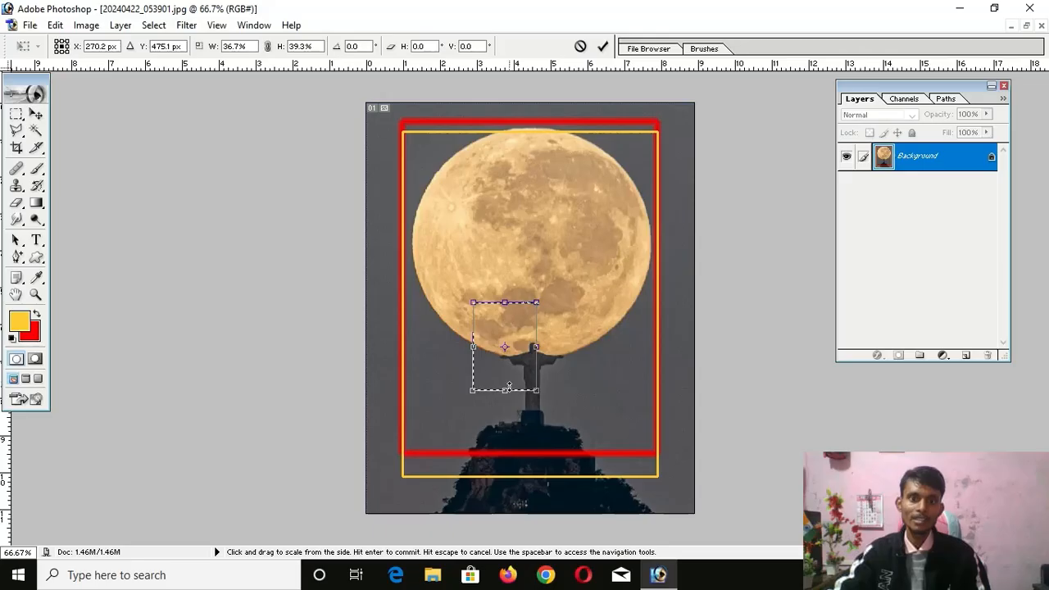
Flip the selection outline upward and across to the moon's right edge, and apply the selection transformation.
left_click_drag(507, 265, 508, 181)
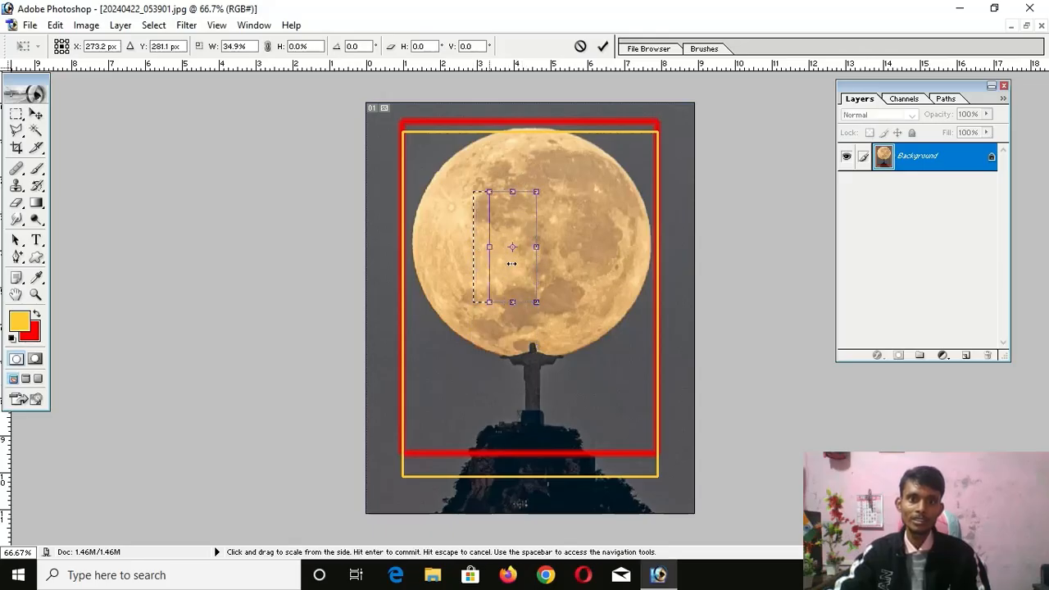
left_click_drag(512, 264, 652, 264)
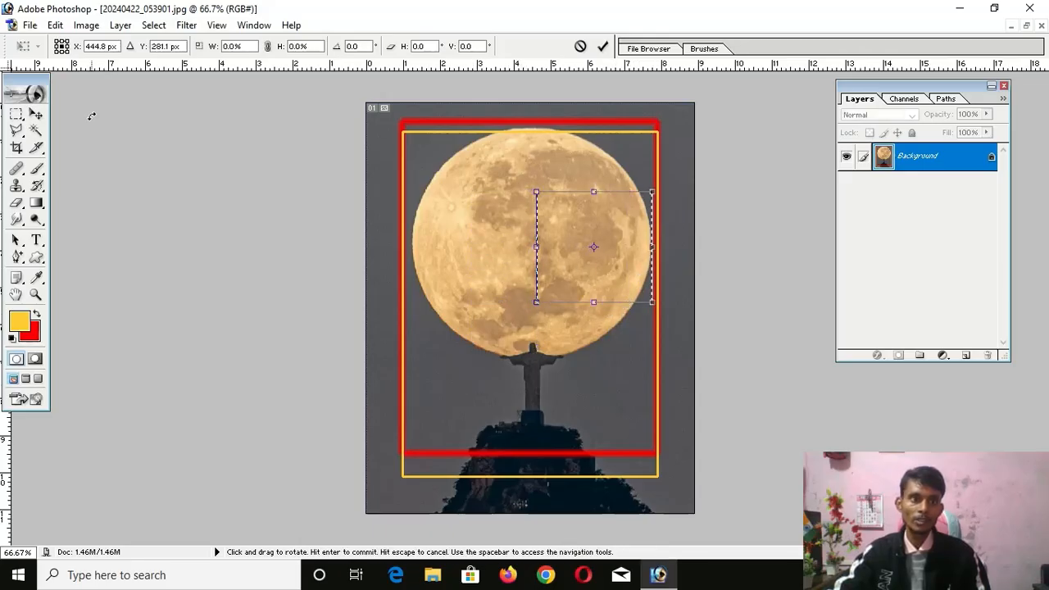
left_click(20, 111)
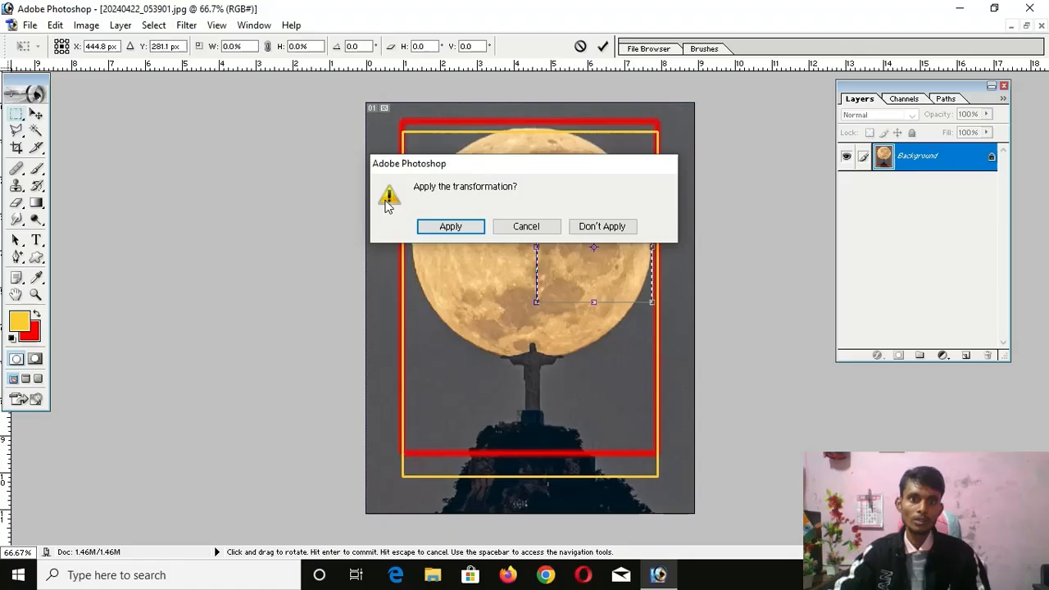
left_click(450, 226)
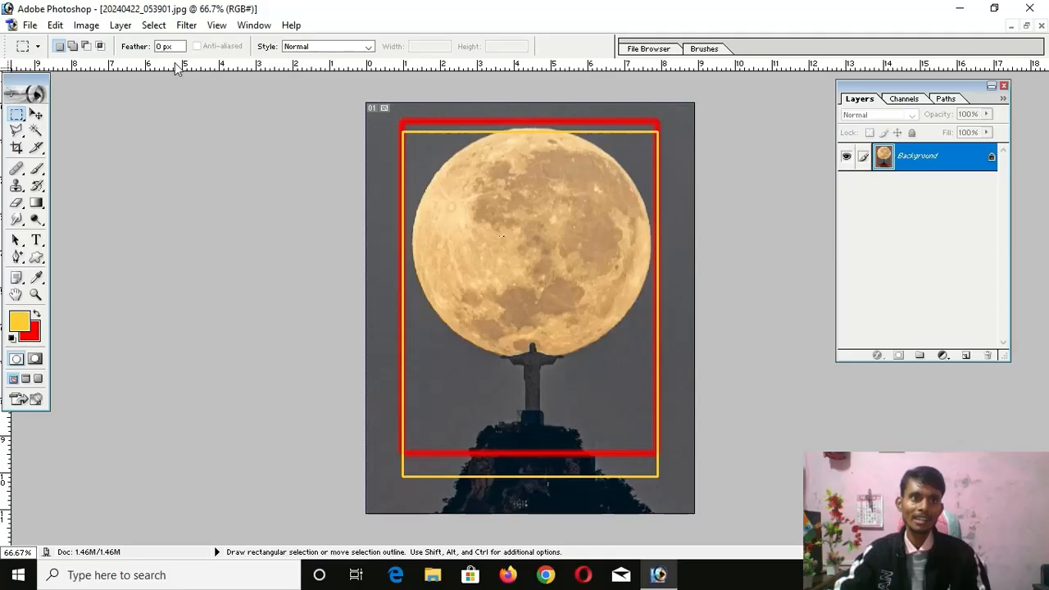
Clear the selection and close the moon image without saving its changes.
left_click(153, 26)
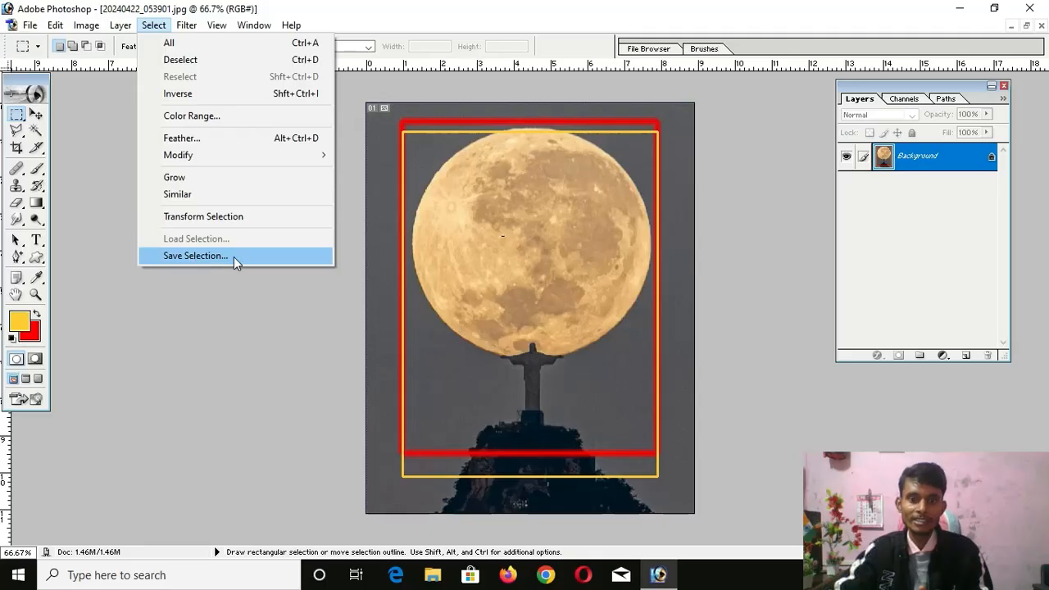
left_click(431, 249)
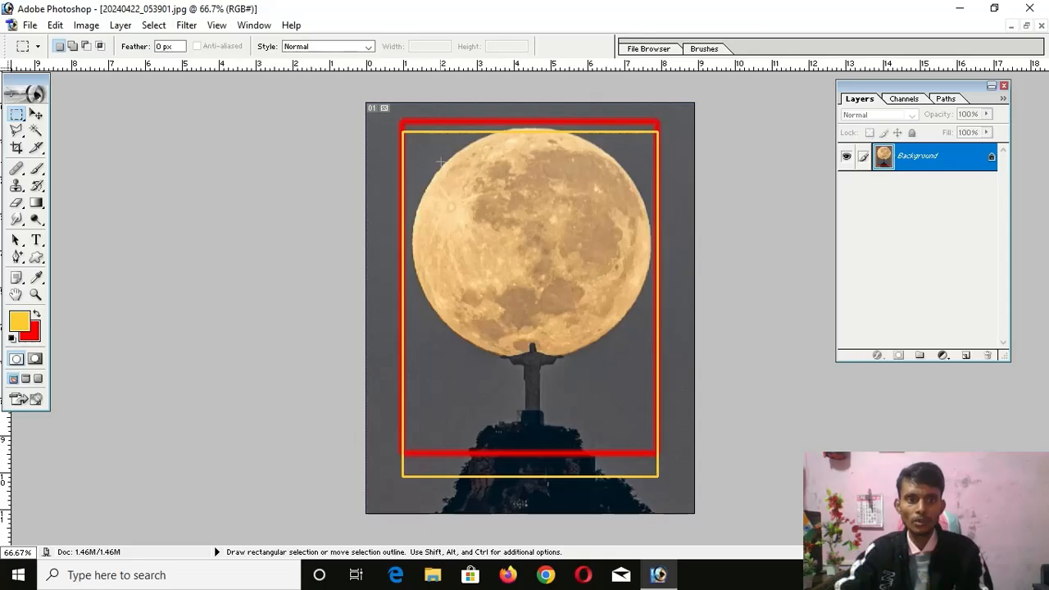
left_click(1041, 26)
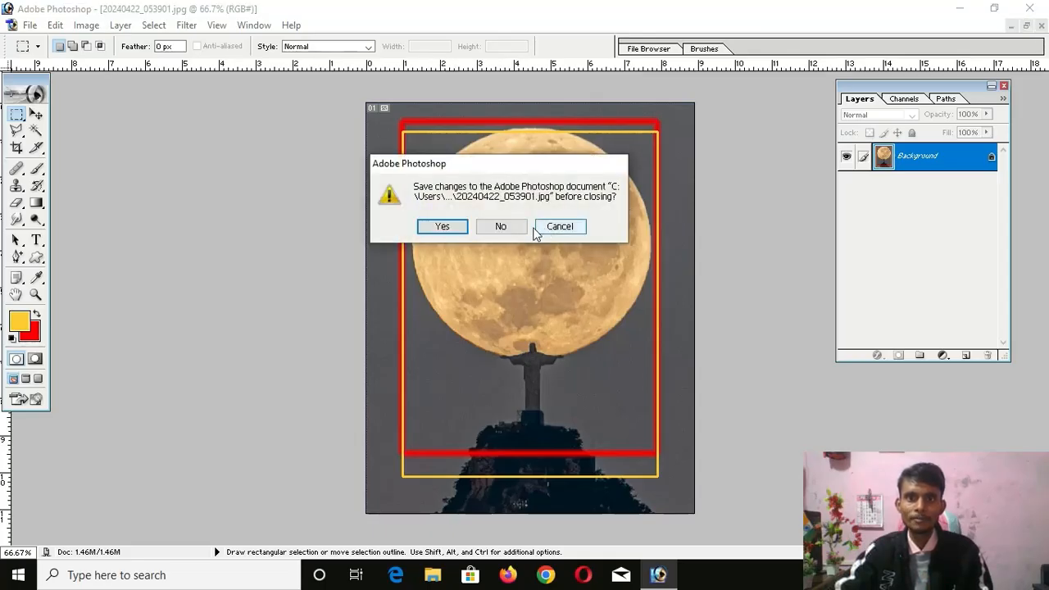
left_click(501, 227)
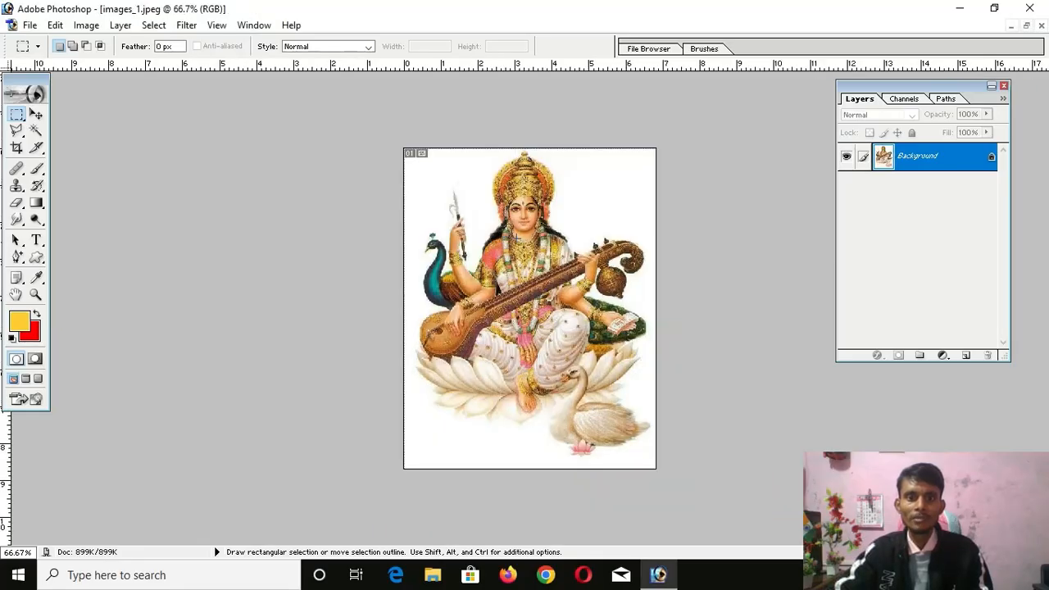
Select the white background of images_1.jpeg with the Magic Wand at tolerance 32 and invert the selection onto the seated figure.
left_click(35, 130)
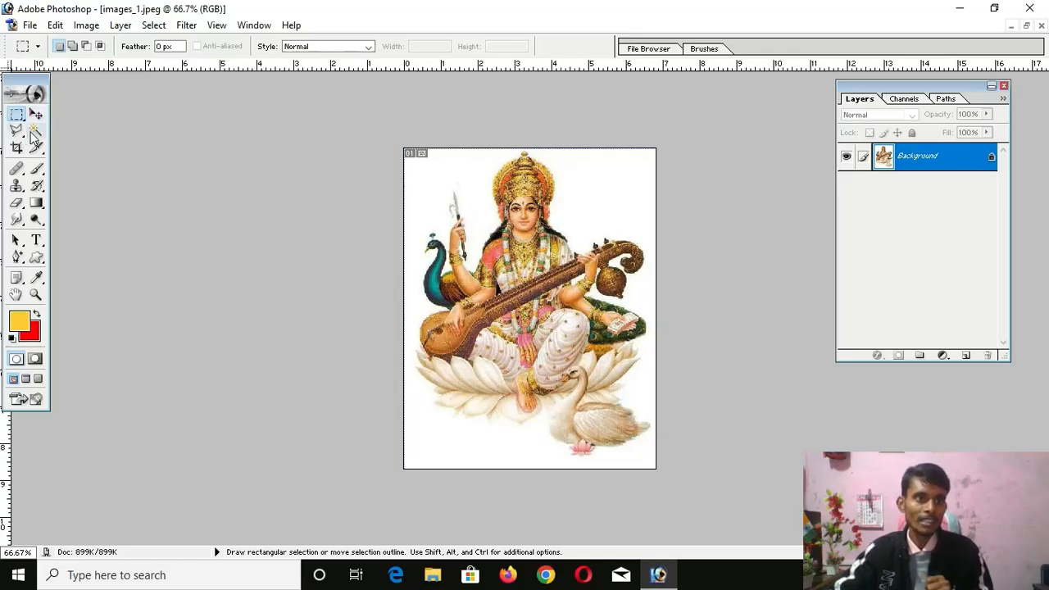
left_click(455, 174)
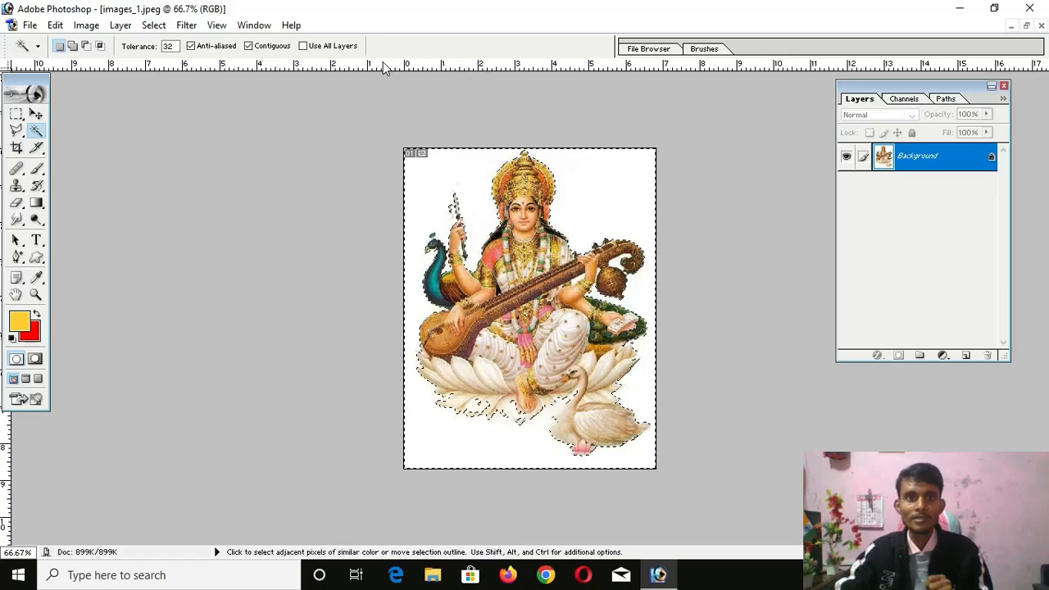
left_click(153, 25)
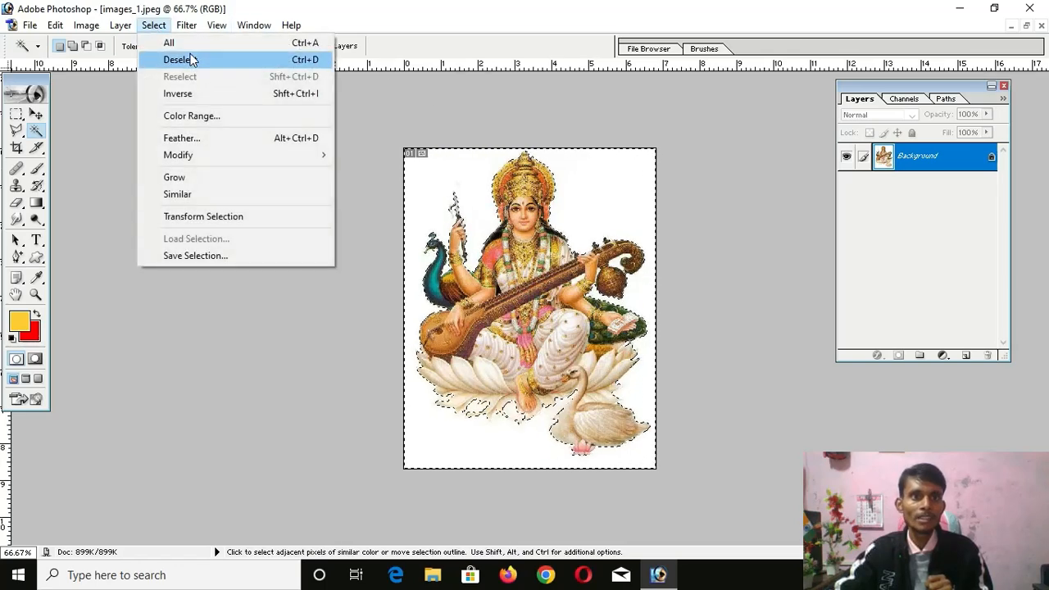
left_click(199, 94)
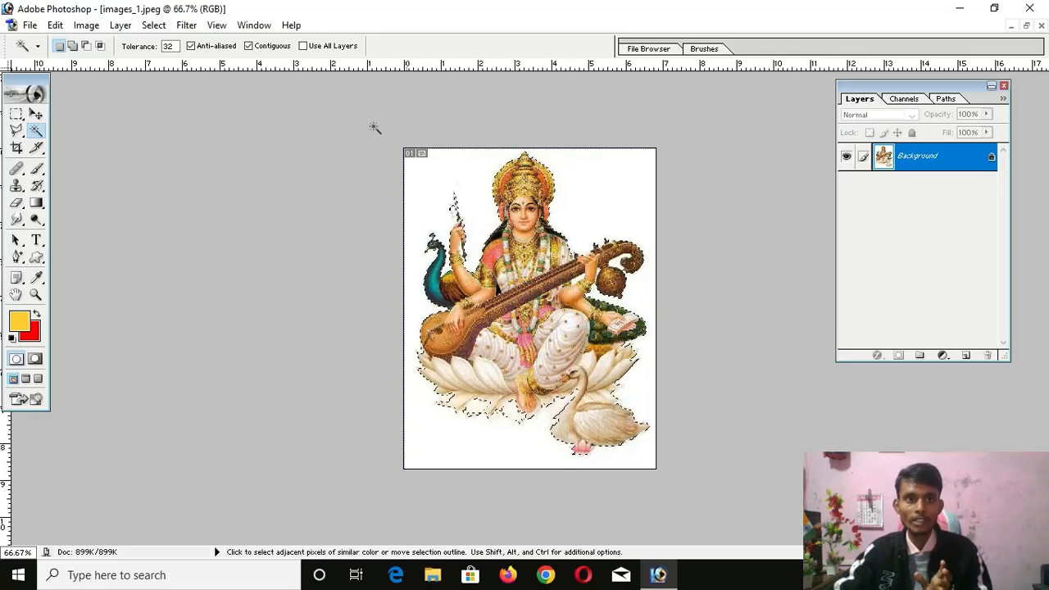
Save the figure's selection in images_1.jpeg as a new channel named 01.
left_click(161, 26)
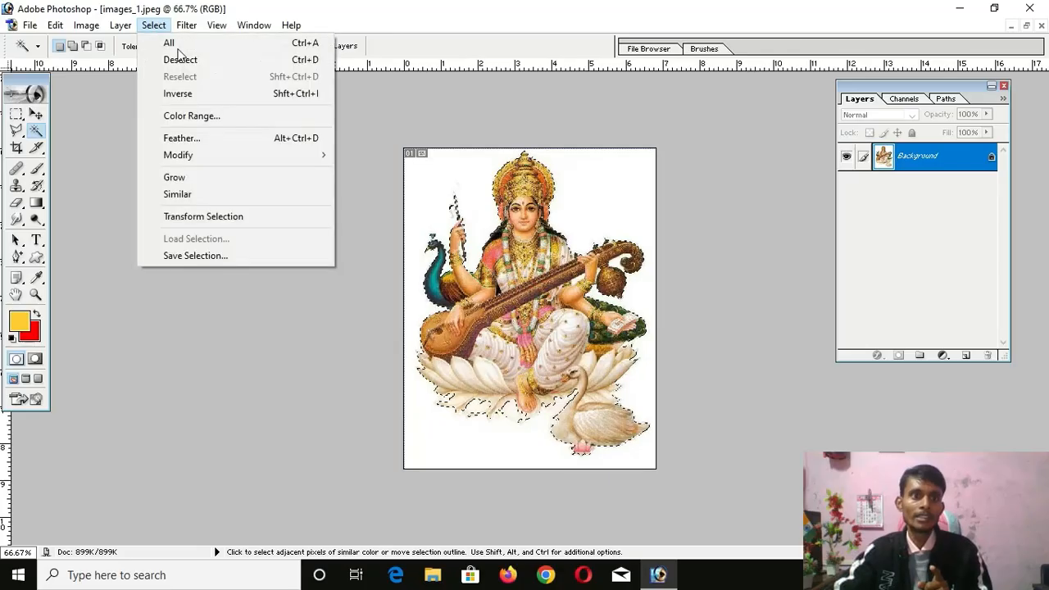
left_click(199, 256)
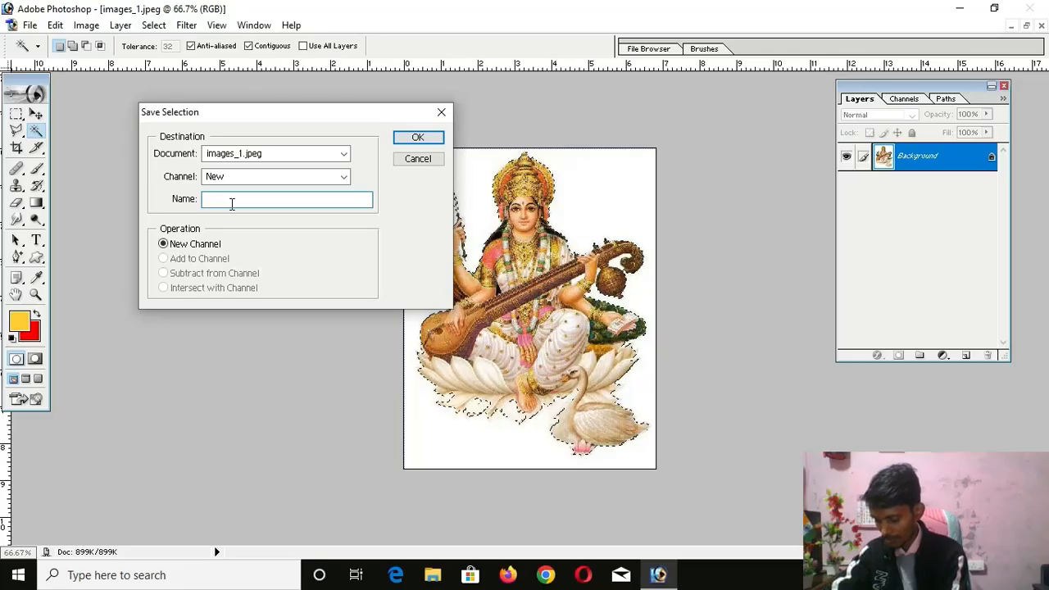
type("01")
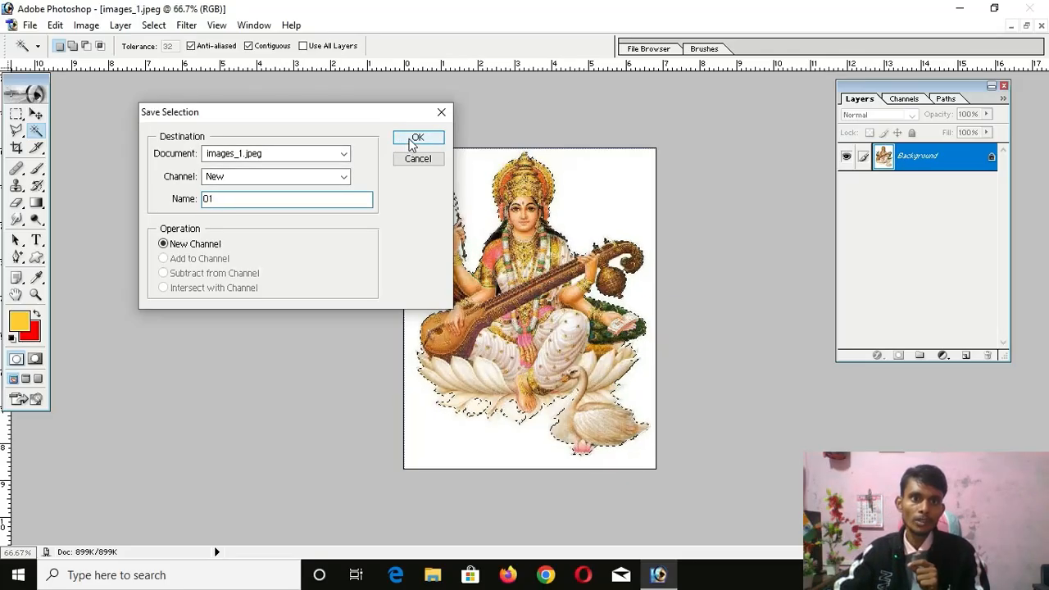
left_click(409, 139)
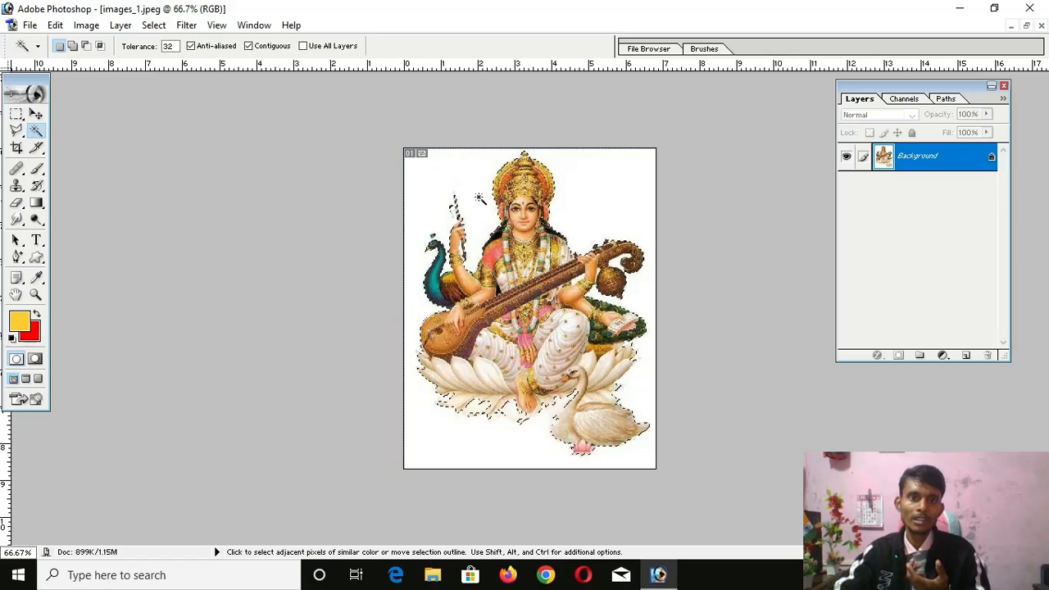
Clear the figure's selection and restore it by loading channel 01 of images_1.jpeg as a new selection.
left_click(18, 114)
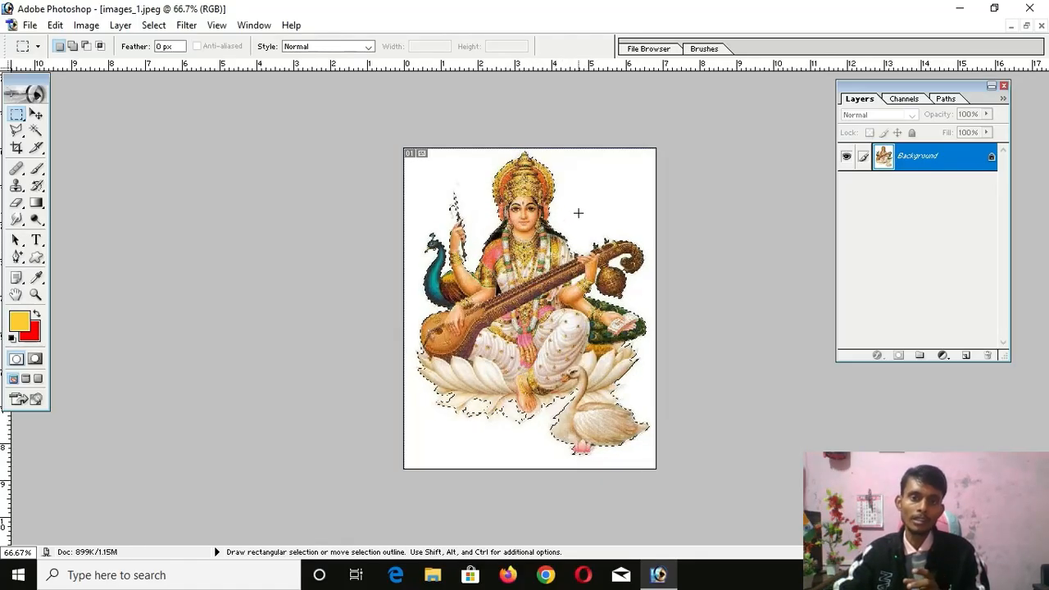
key("ctrl+d")
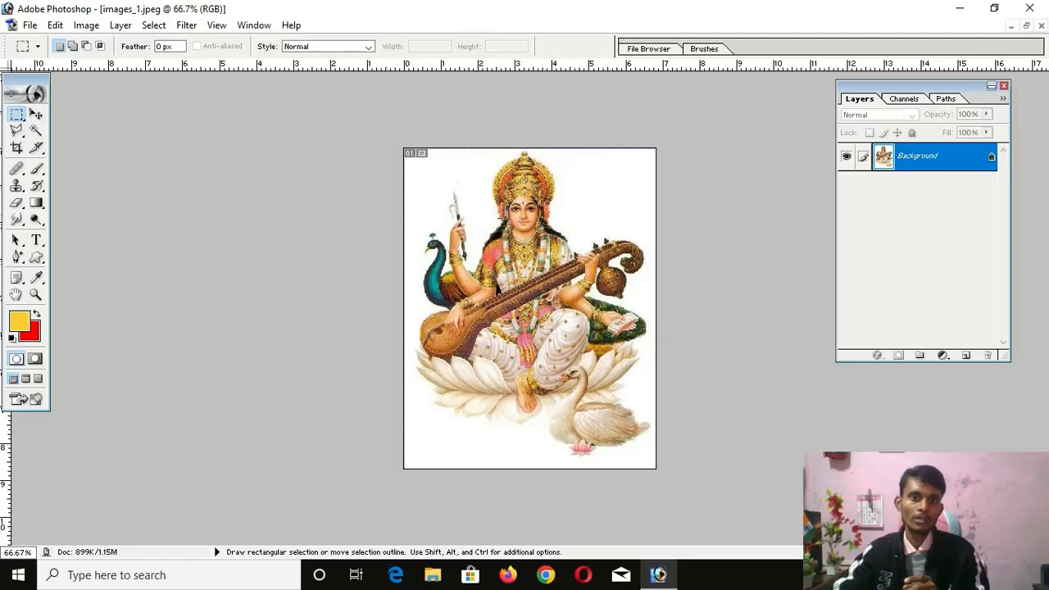
left_click(164, 27)
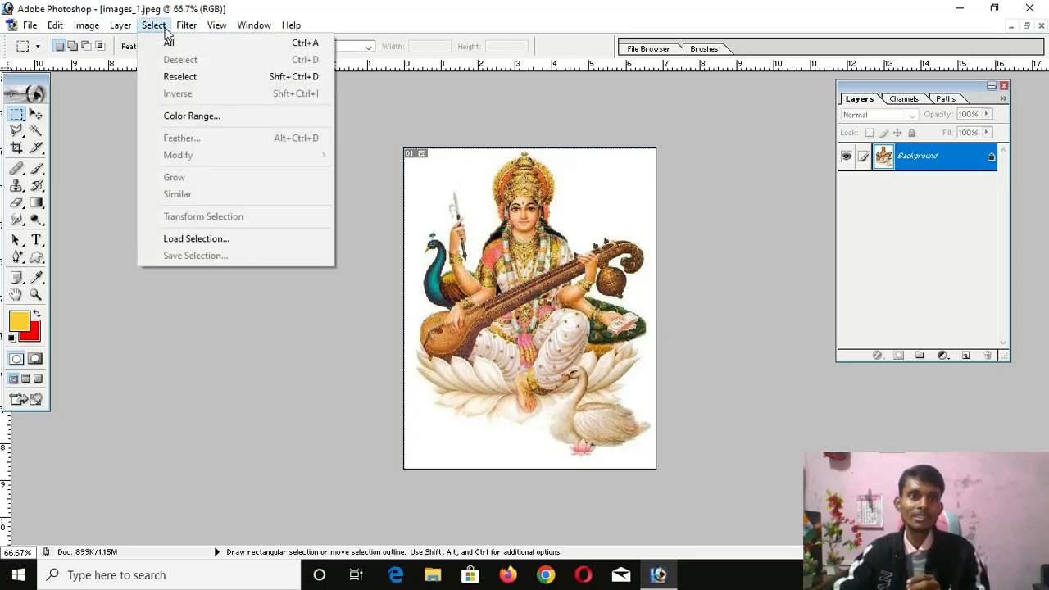
left_click(192, 237)
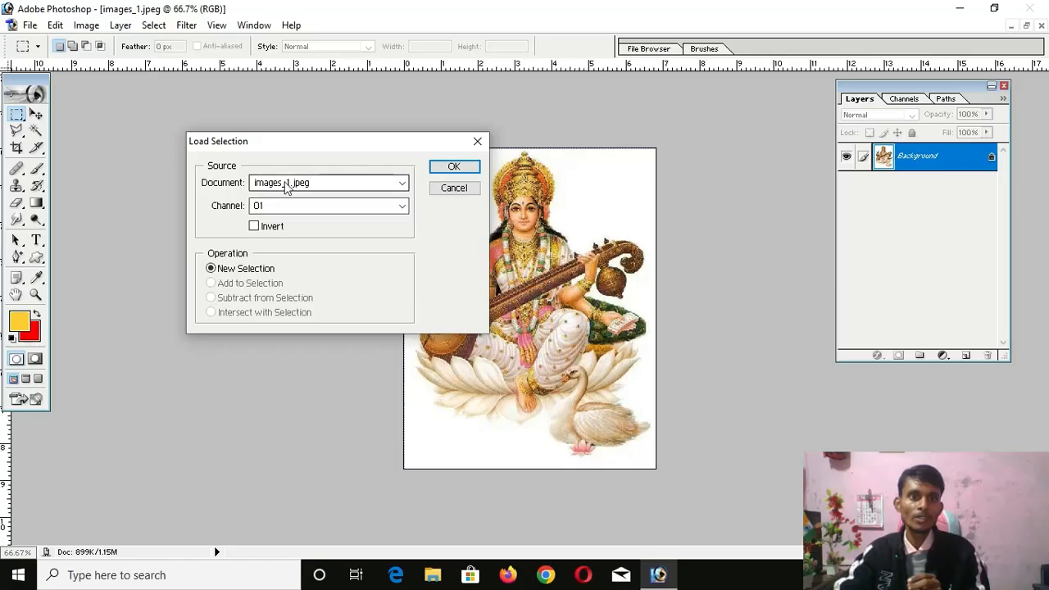
left_click(402, 206)
left_click(401, 208)
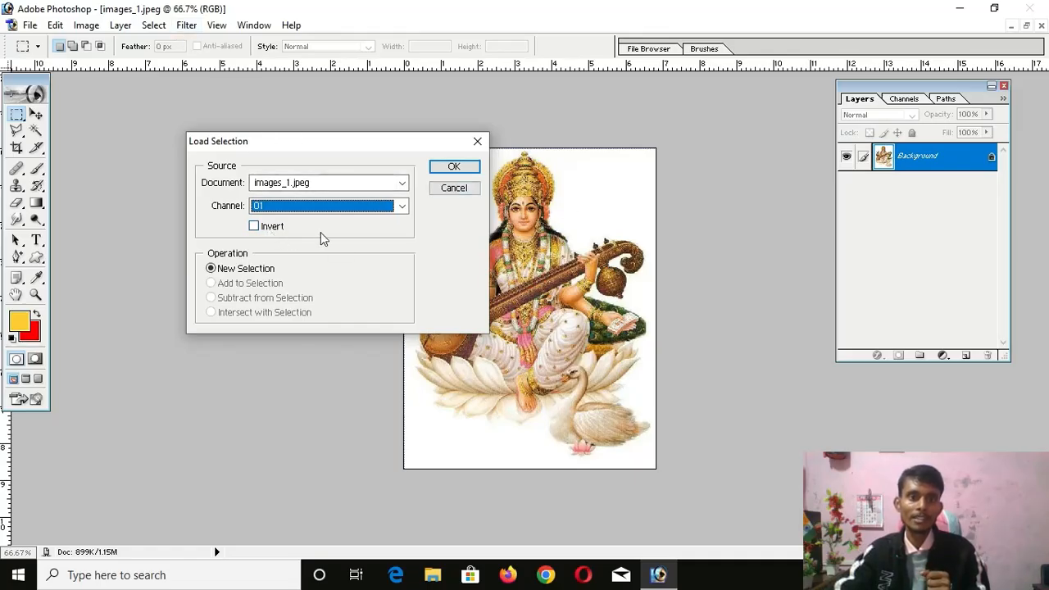
left_click(462, 168)
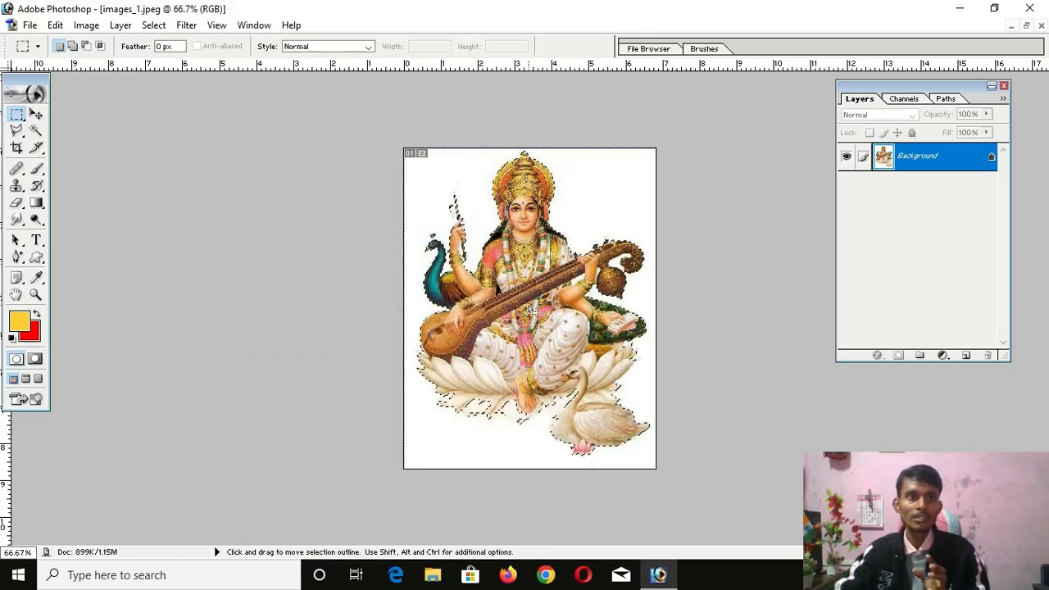
Open the HD-wallpaper-mahadev image without color management beside the unmaximized images_1.jpeg, and move the images_1.jpeg window clear of it.
left_click(1027, 25)
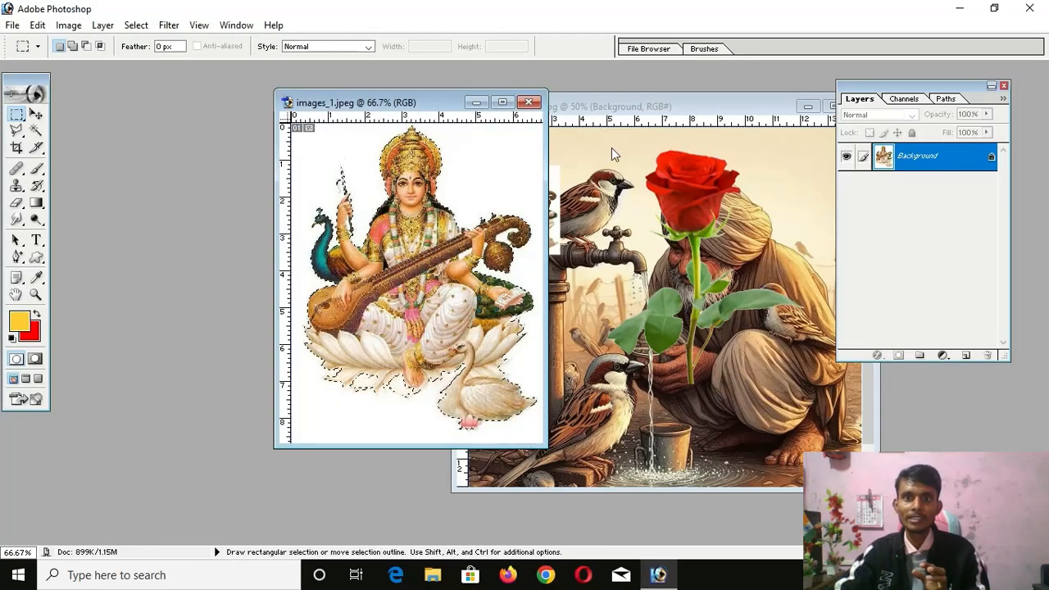
double_click(160, 180)
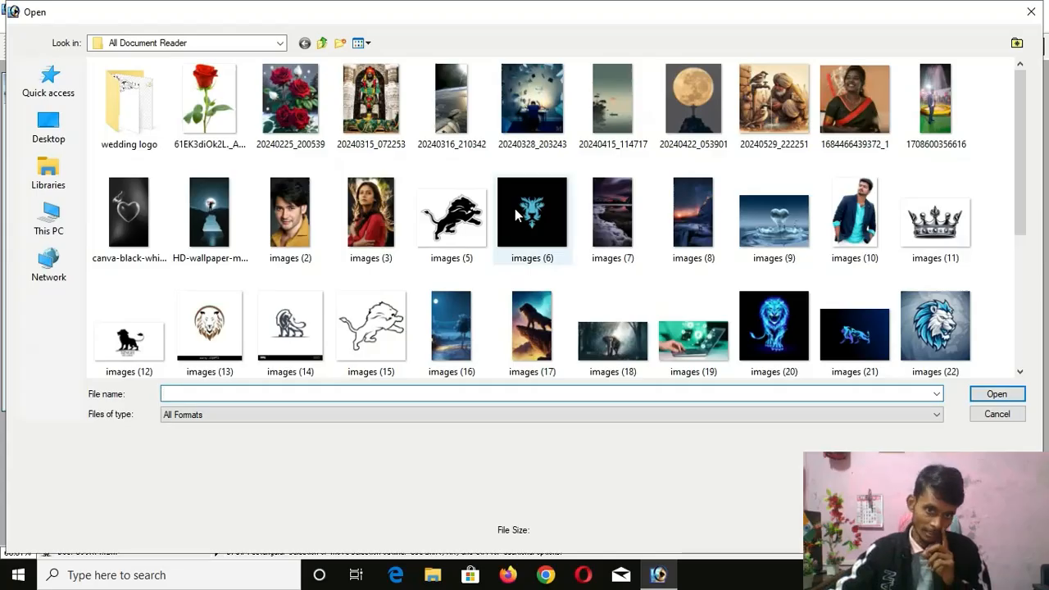
left_click(214, 211)
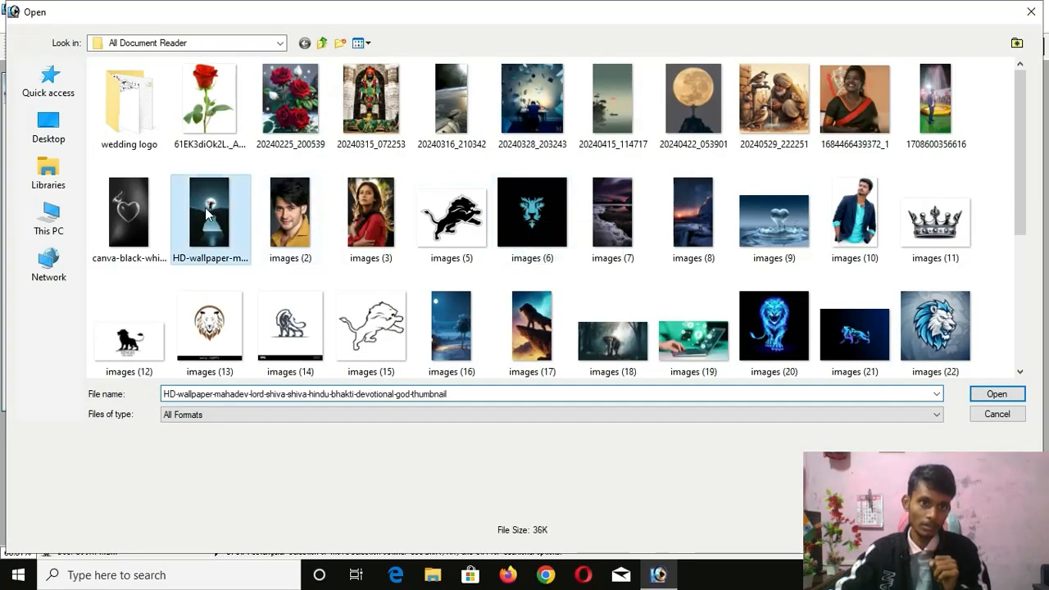
left_click(1020, 398)
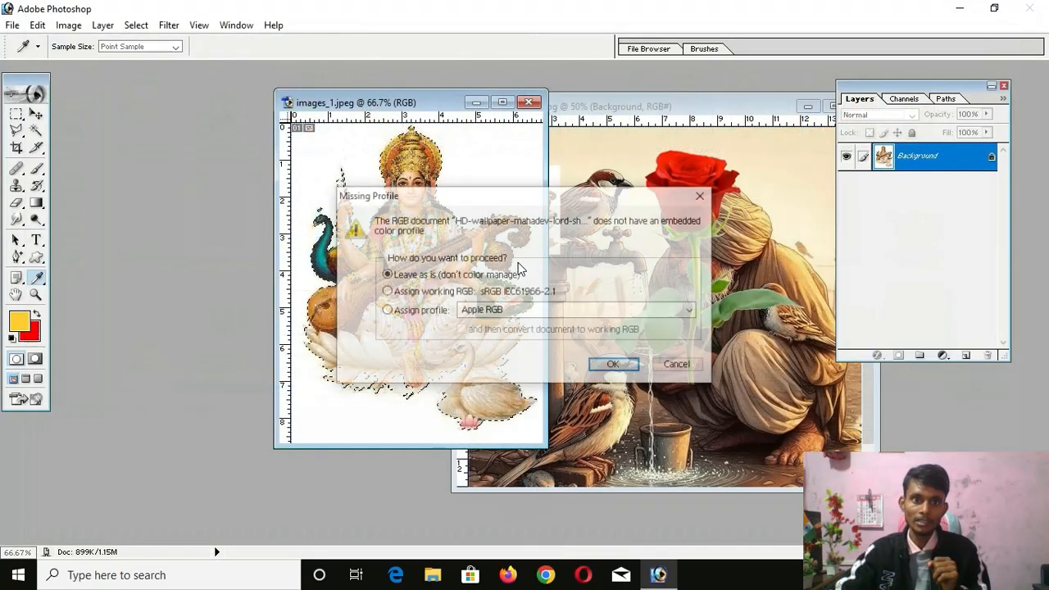
left_click(614, 366)
key("m")
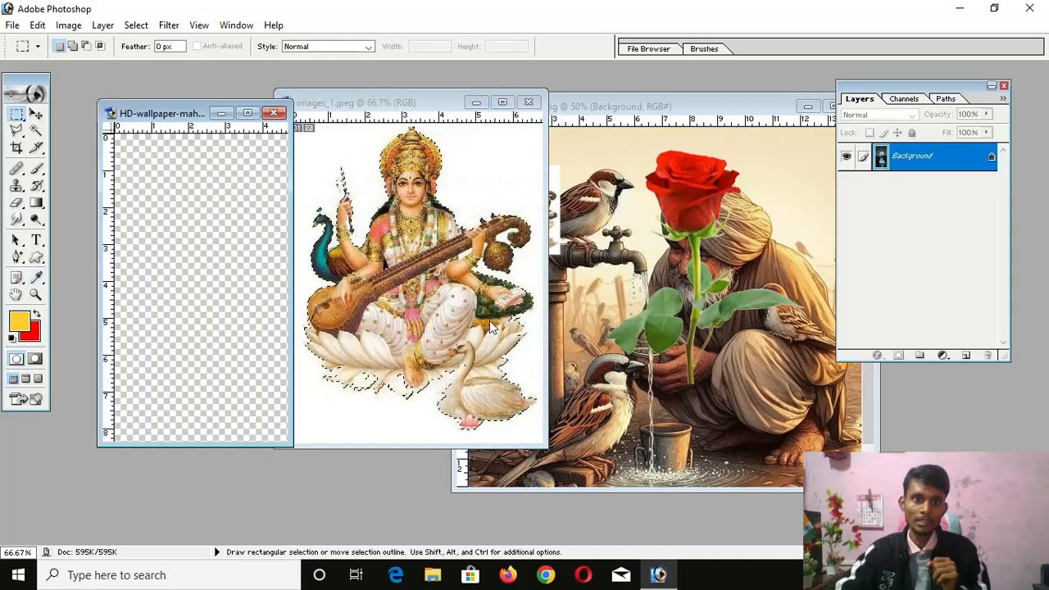
left_click(390, 102)
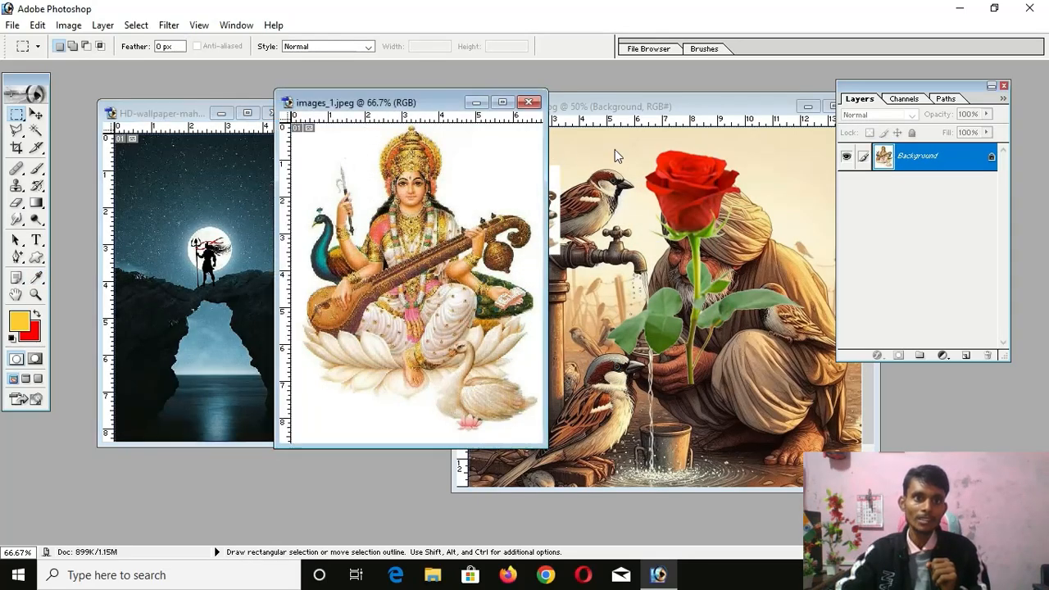
left_click_drag(440, 108, 685, 162)
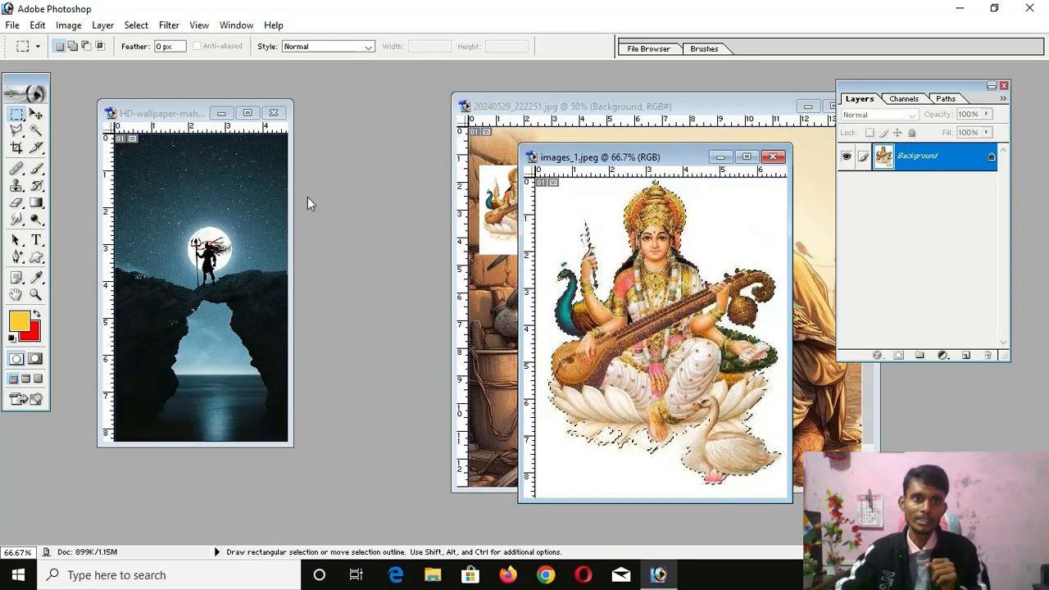
Open images-(6).jpg without color management and move its window beside images_1.jpeg so both are fully visible.
key("ctrl+o")
scroll(437, 232, "down", 3)
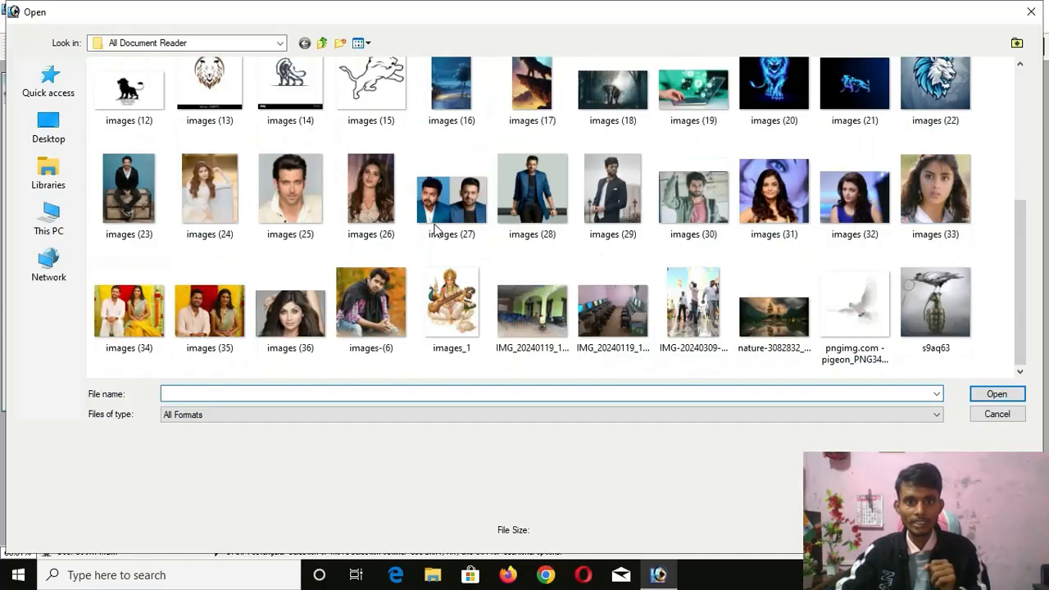
left_click(373, 305)
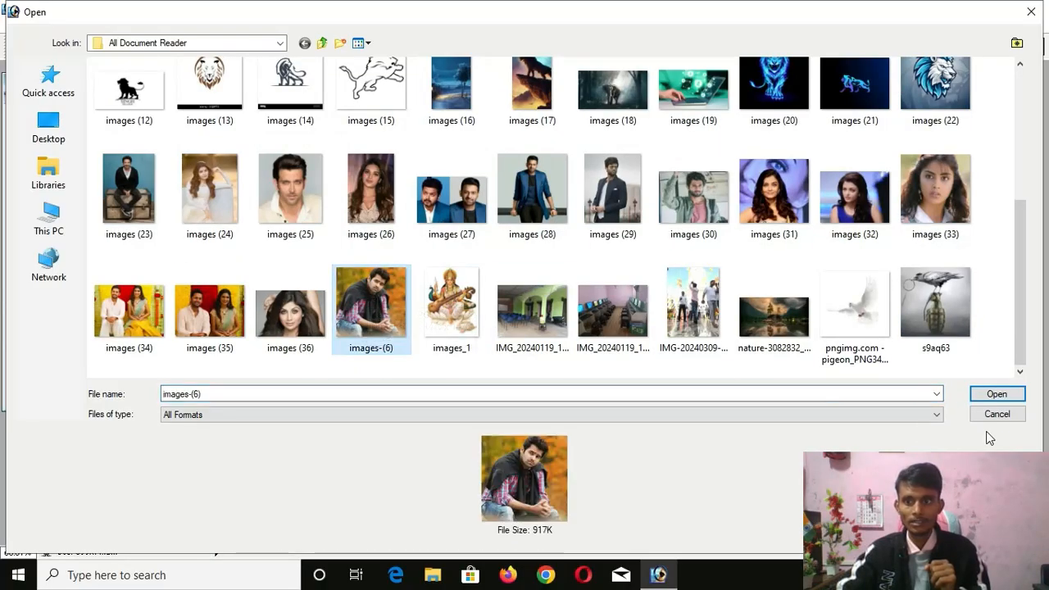
left_click(997, 395)
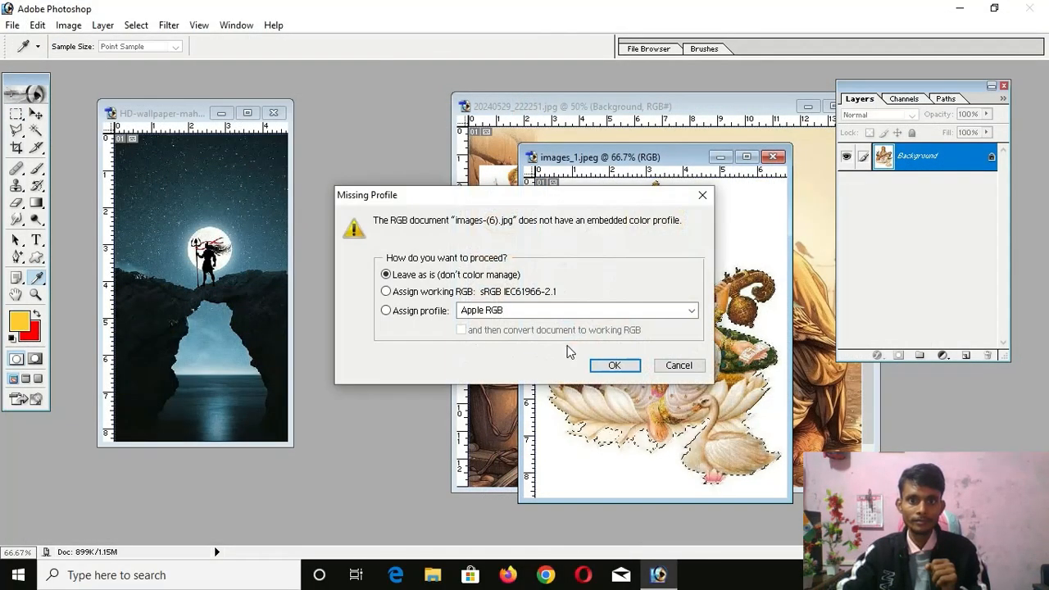
left_click(615, 366)
key("m")
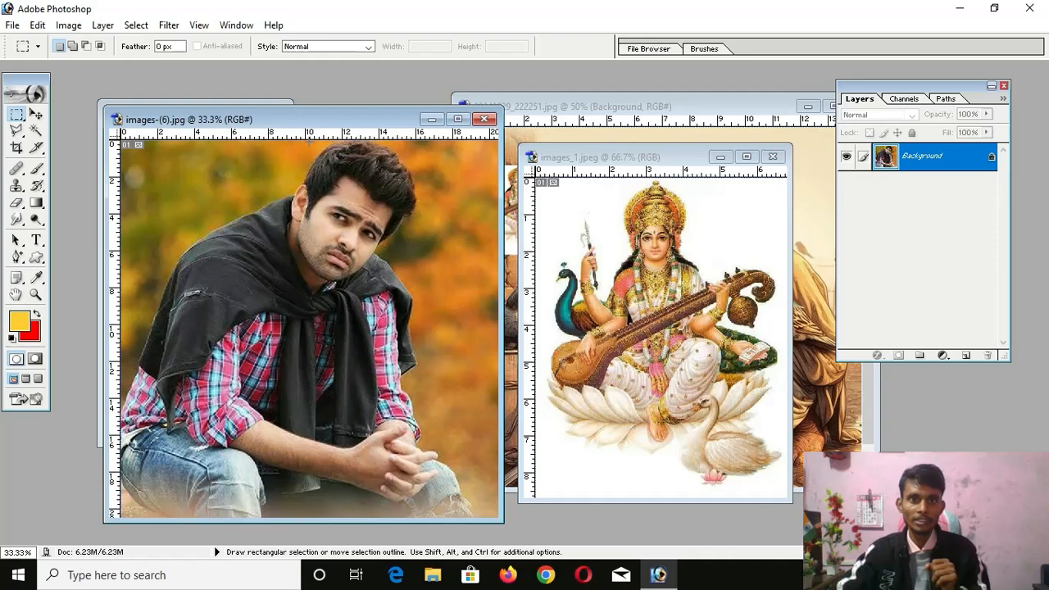
left_click_drag(350, 122, 292, 89)
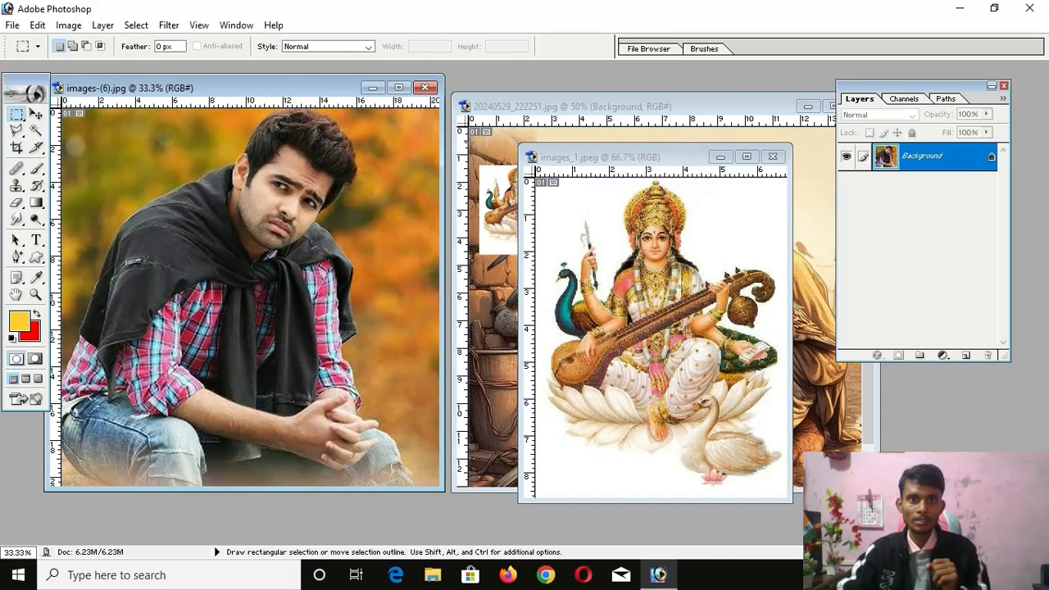
Deselect the figure in images_1.jpeg and load the saved channel 01 as a new selection again.
left_click(673, 266)
left_click_drag(721, 258, 590, 223)
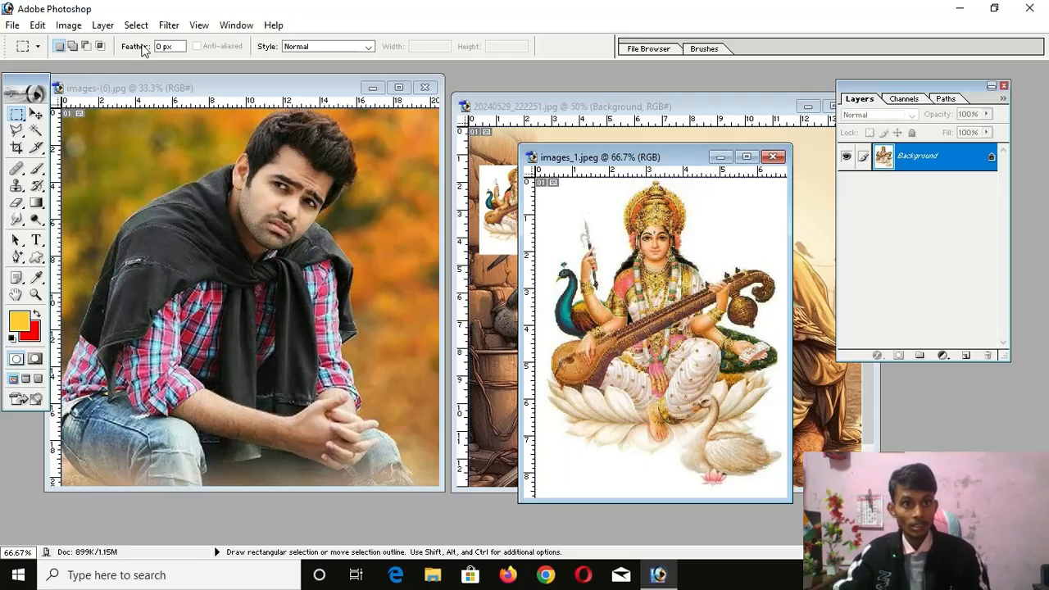
left_click(169, 26)
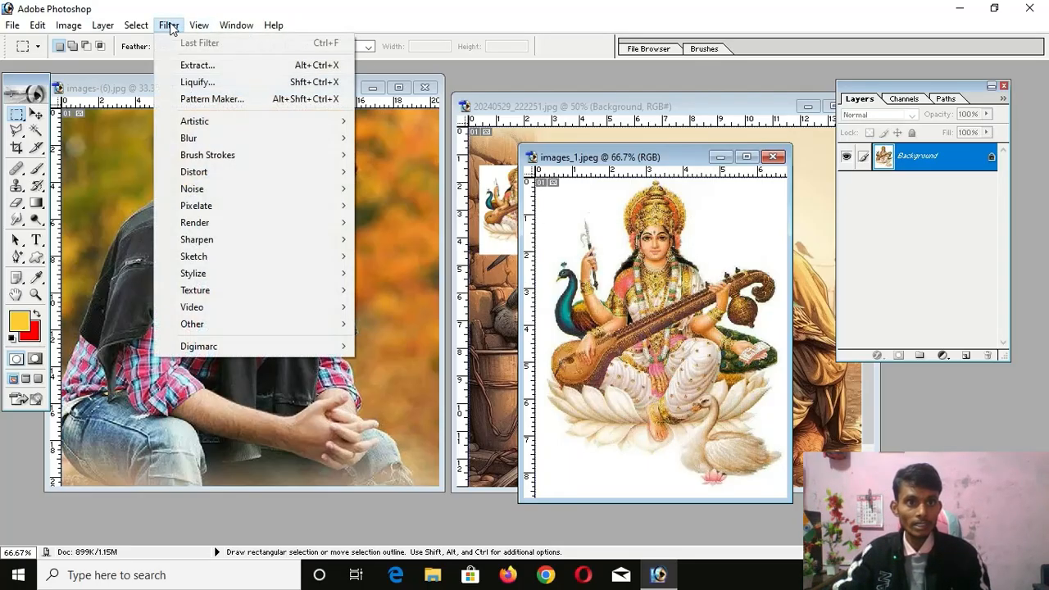
mouse_move(135, 25)
left_click(173, 238)
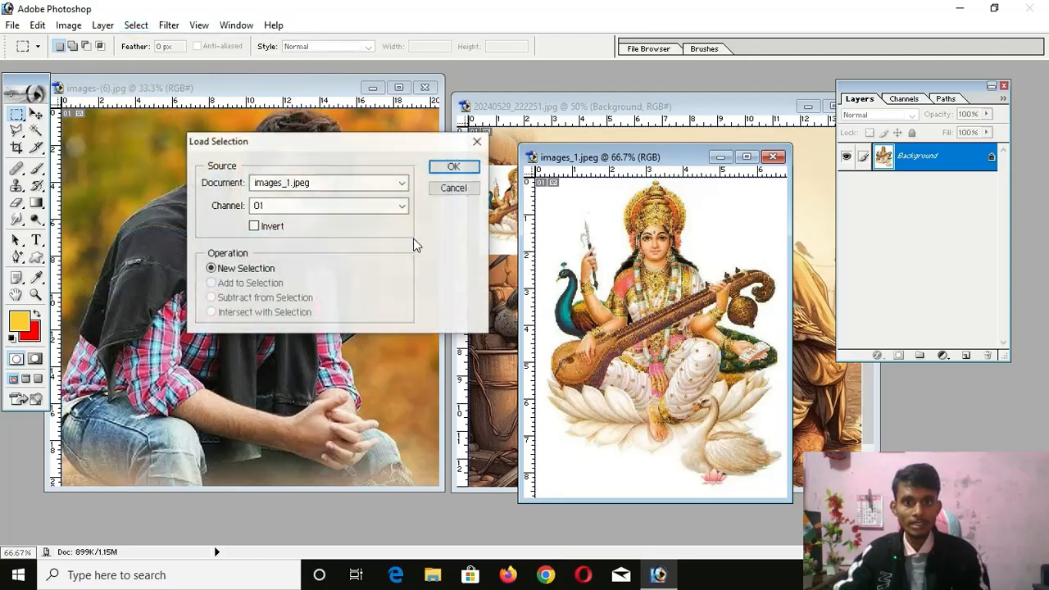
left_click(453, 167)
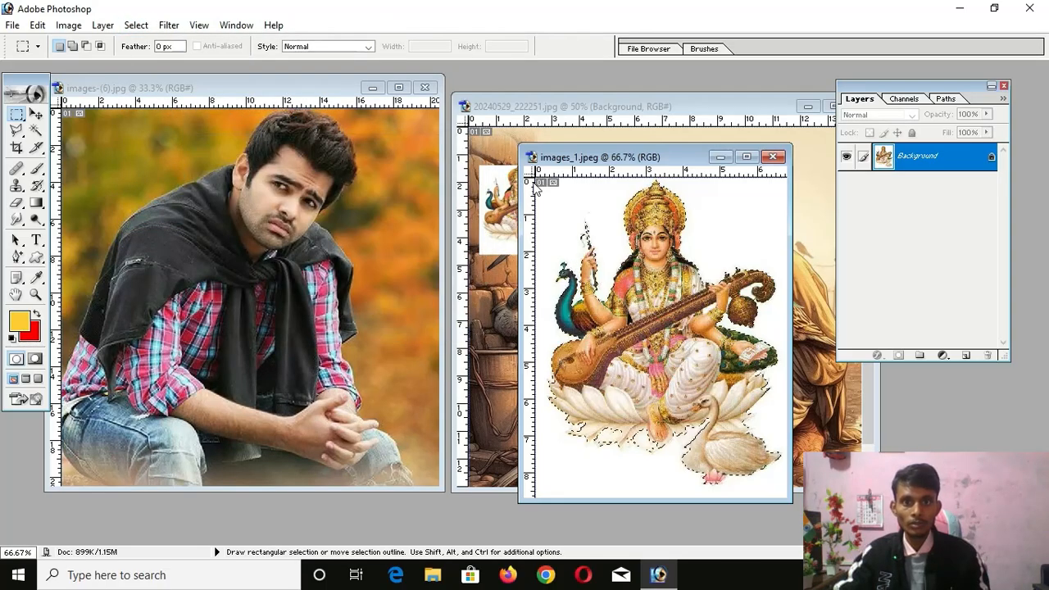
Transfer the figure's selection outline into images-(6).jpg, place it beside the man's face, and clear the area to the red background color.
left_click_drag(683, 309, 418, 267)
left_click_drag(277, 281, 375, 219)
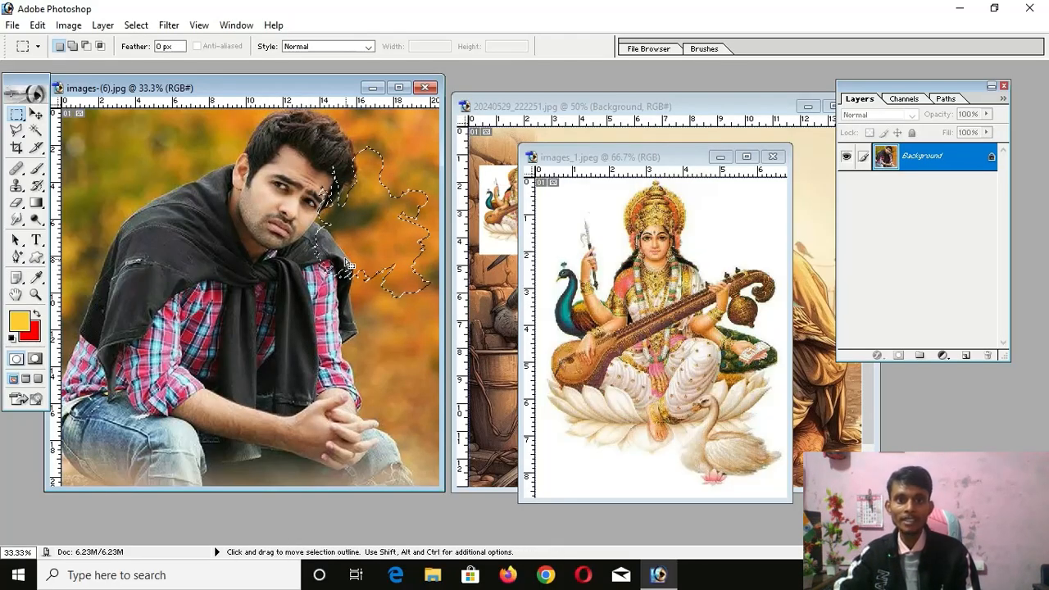
left_click_drag(350, 265, 365, 207)
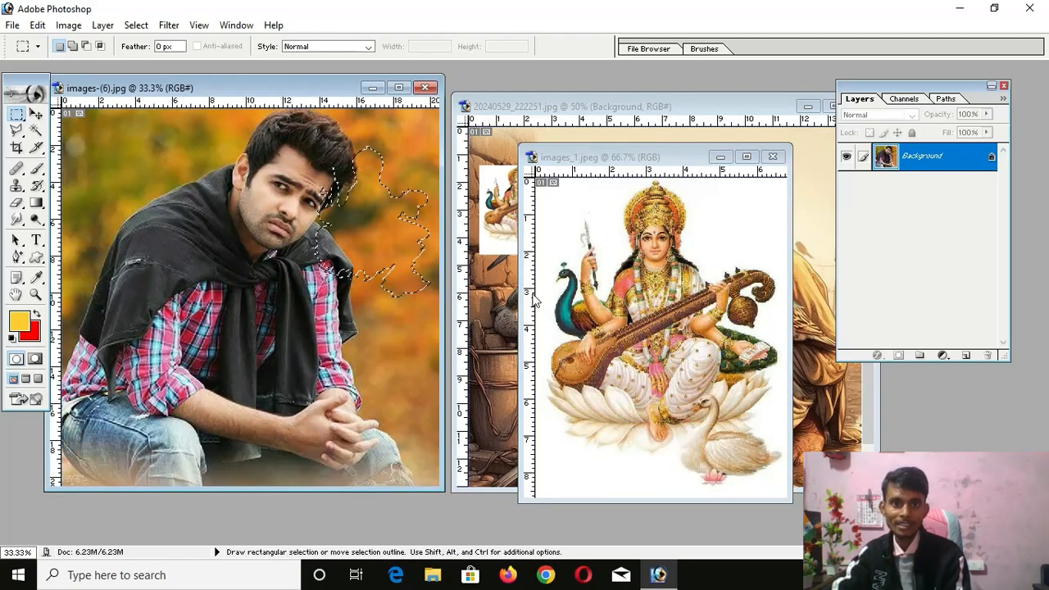
key("Delete")
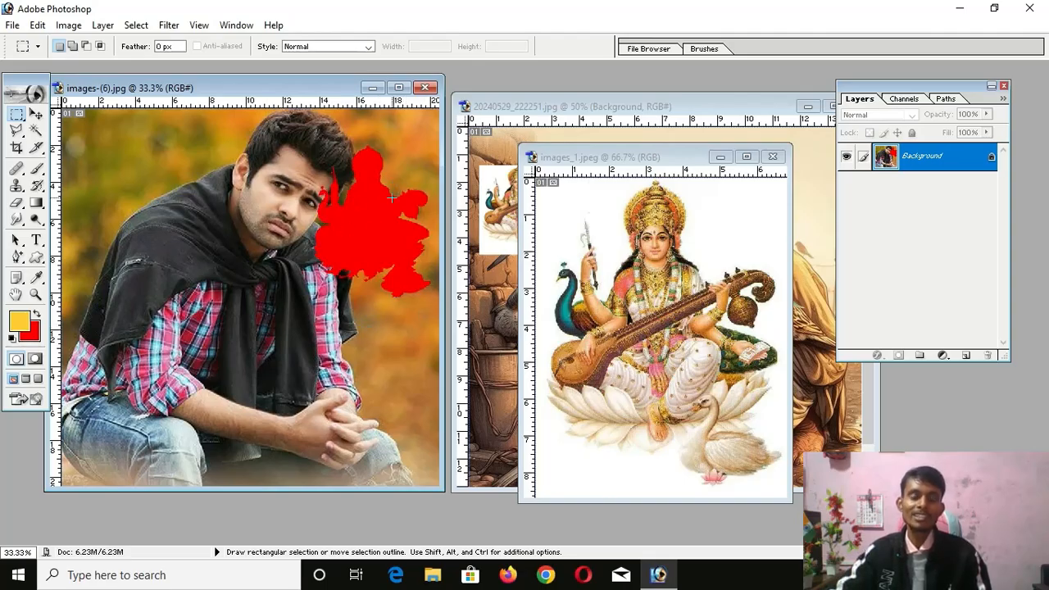
Close images-(6).jpg and images_1.jpeg without saving their changes.
left_click(423, 88)
left_click(498, 228)
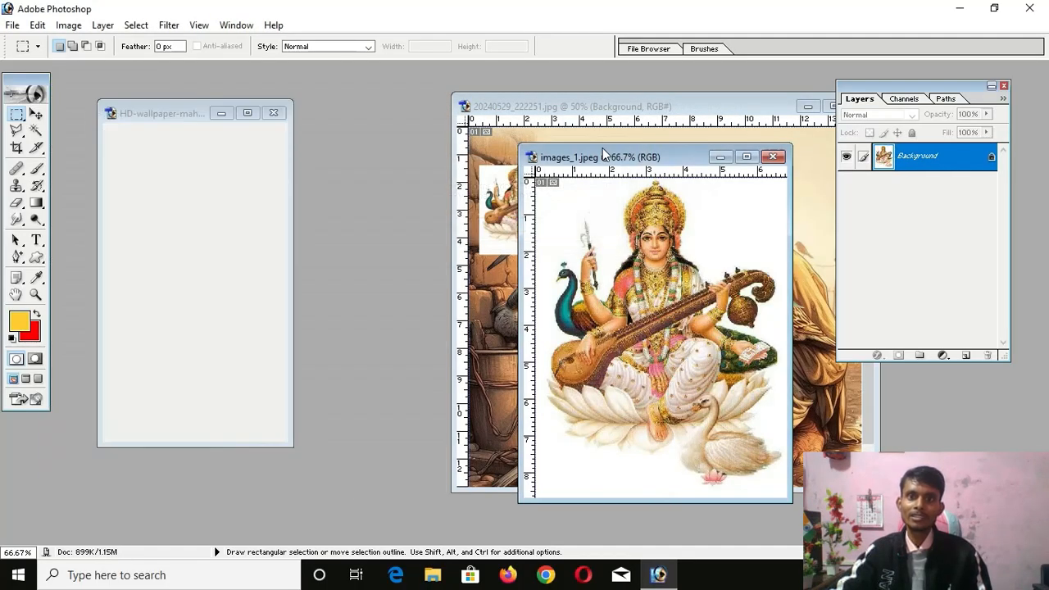
left_click(772, 158)
left_click(513, 229)
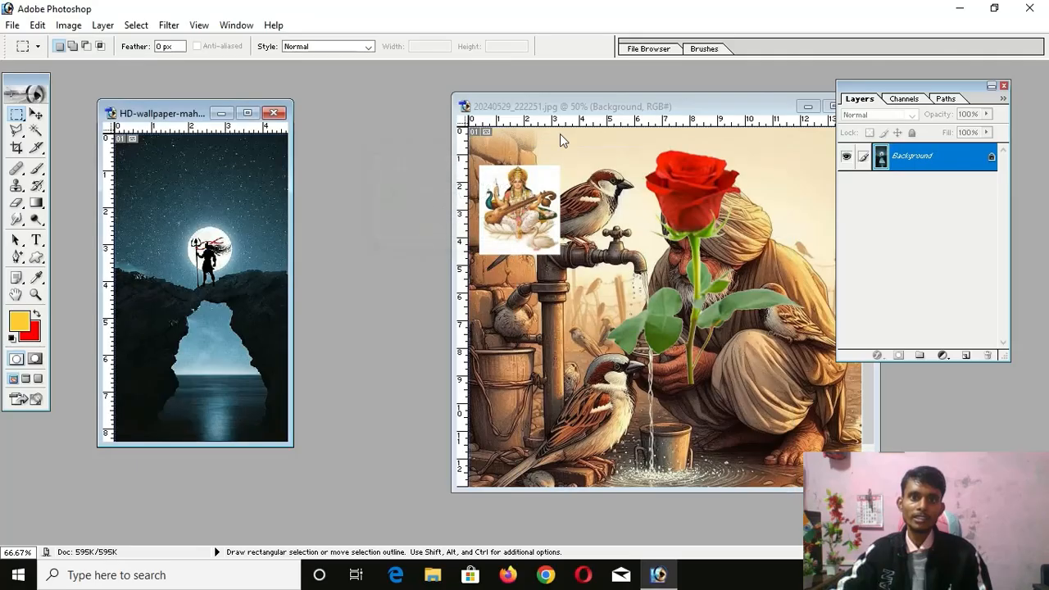
Make 20240529_222251.jpg the active image and move its window to the middle of the workspace, partly over the moon wallpaper.
left_click(138, 25)
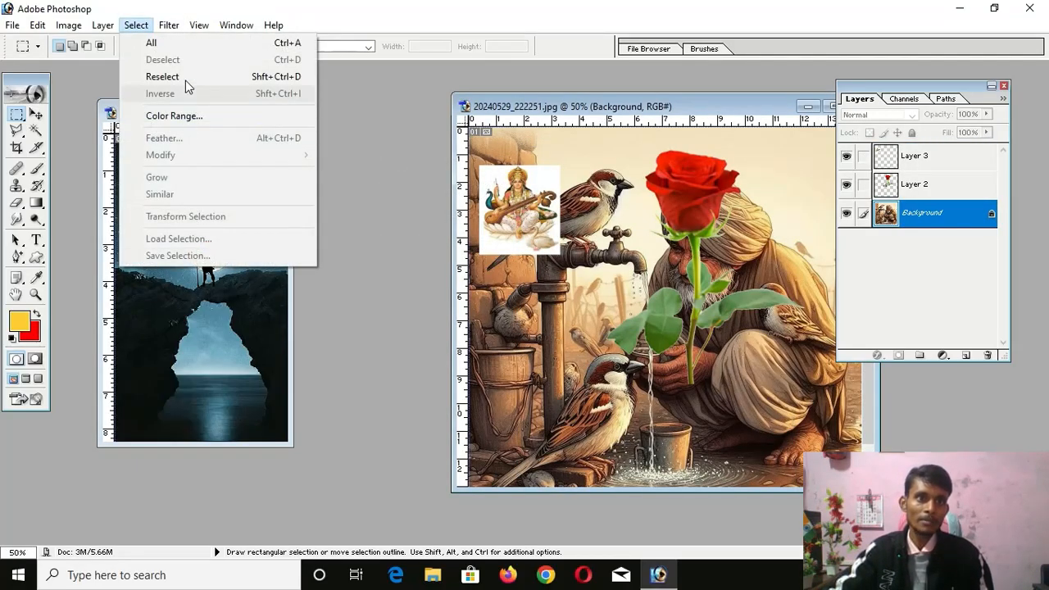
left_click(144, 32)
left_click(169, 26)
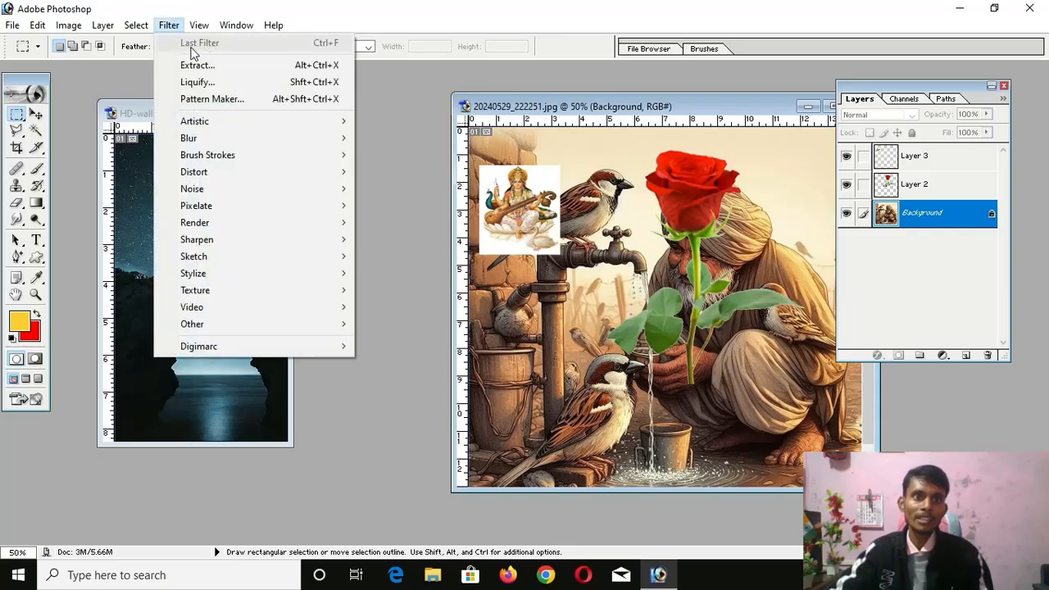
left_click(438, 177)
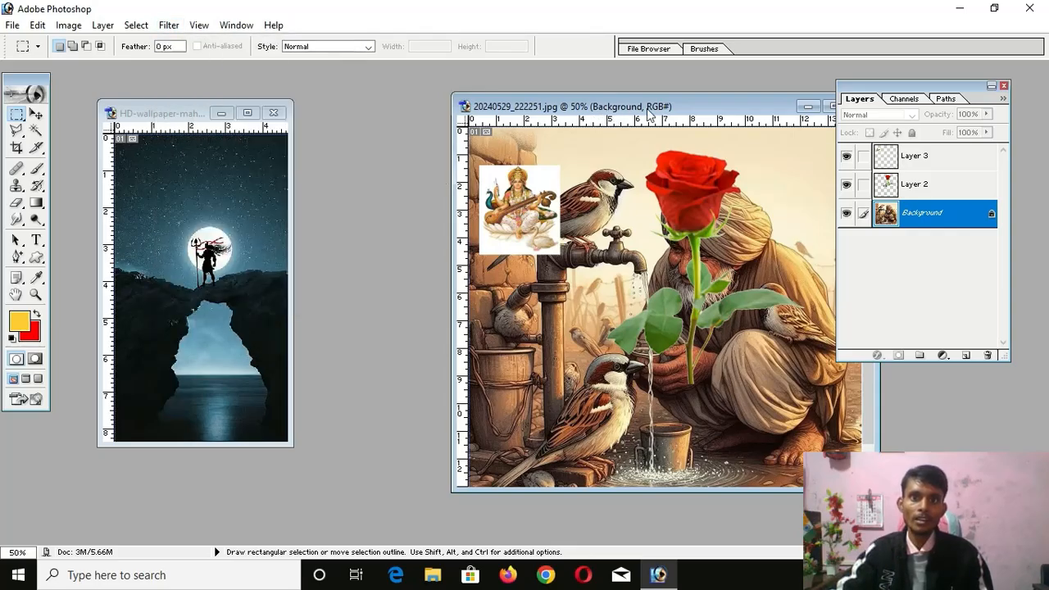
left_click_drag(649, 112, 390, 114)
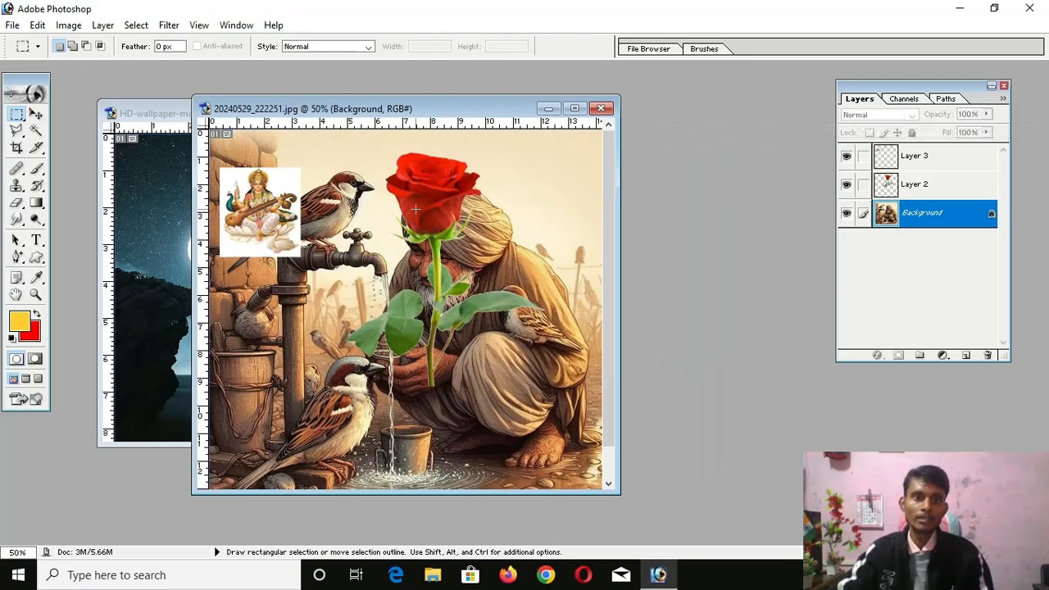